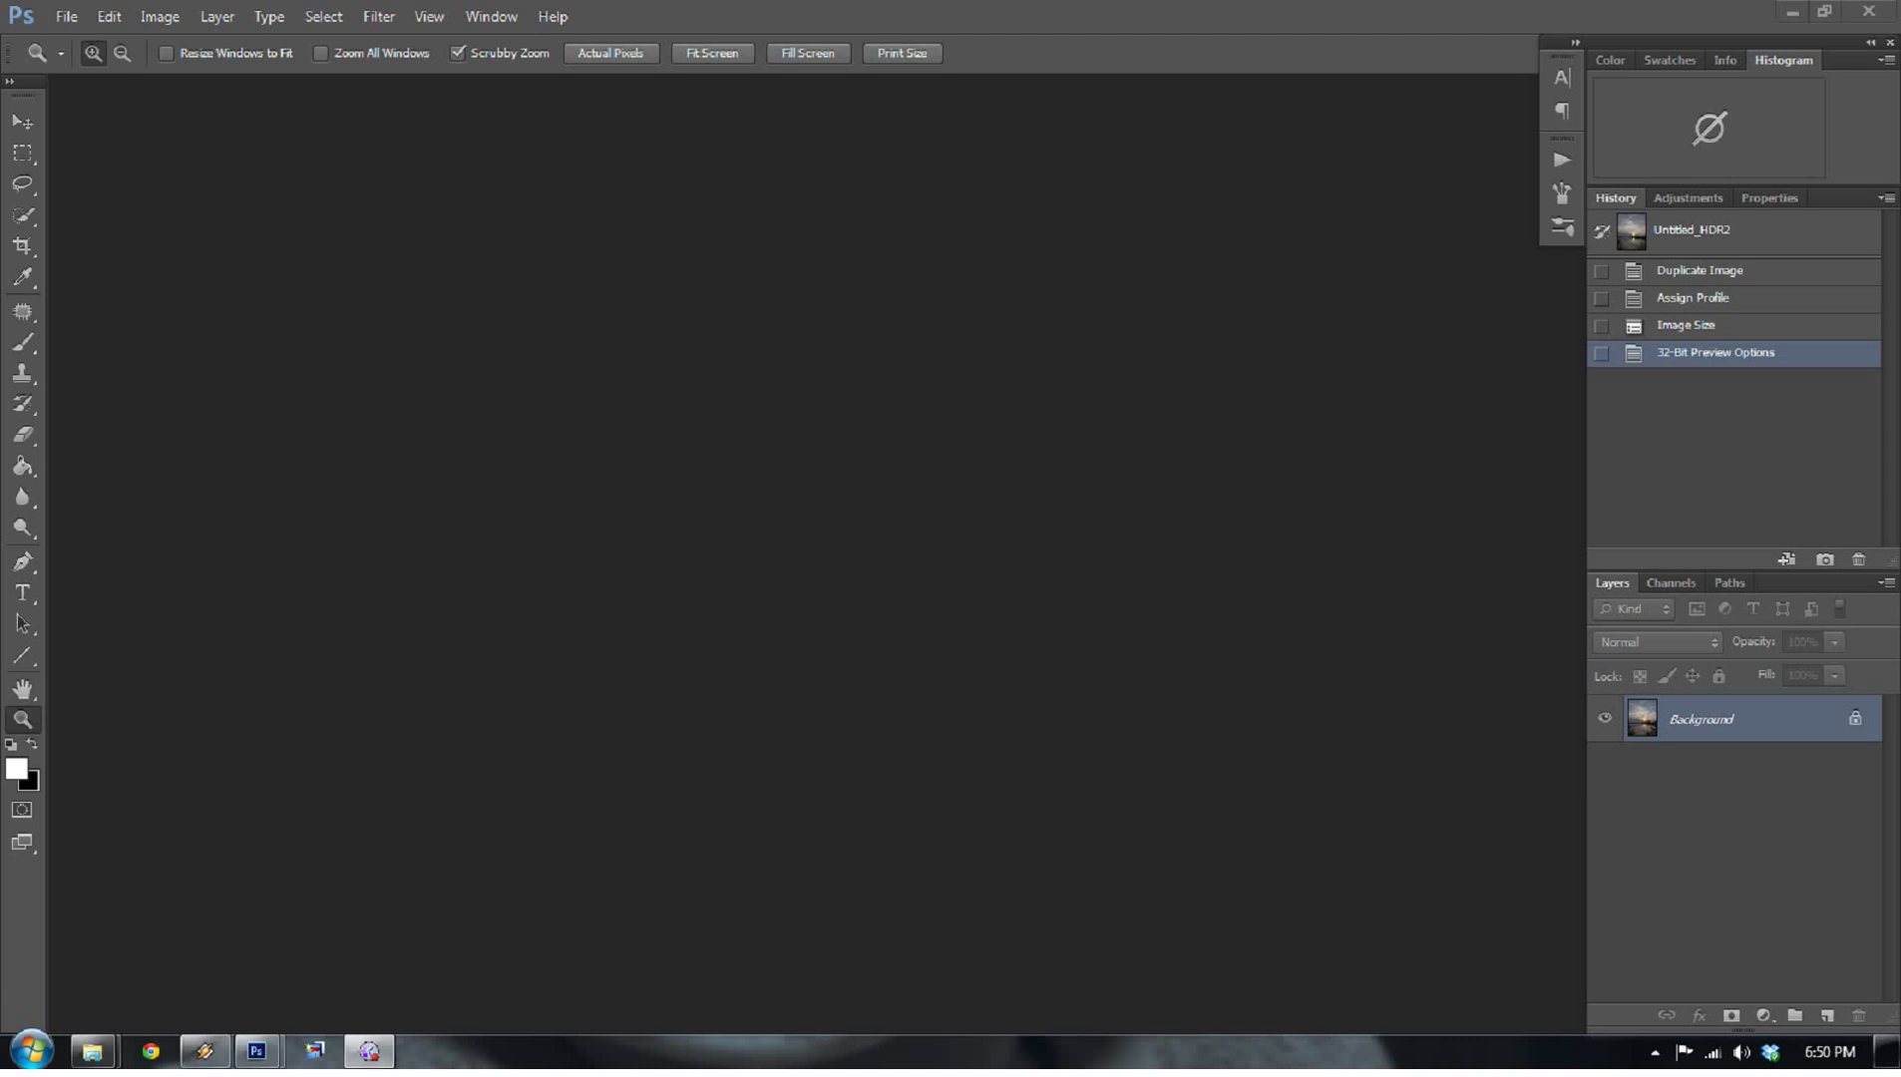
- In Camera Raw preferences, set TIFF handling to 'Automatically open all supported TIFFs' and confirm
click(122, 24)
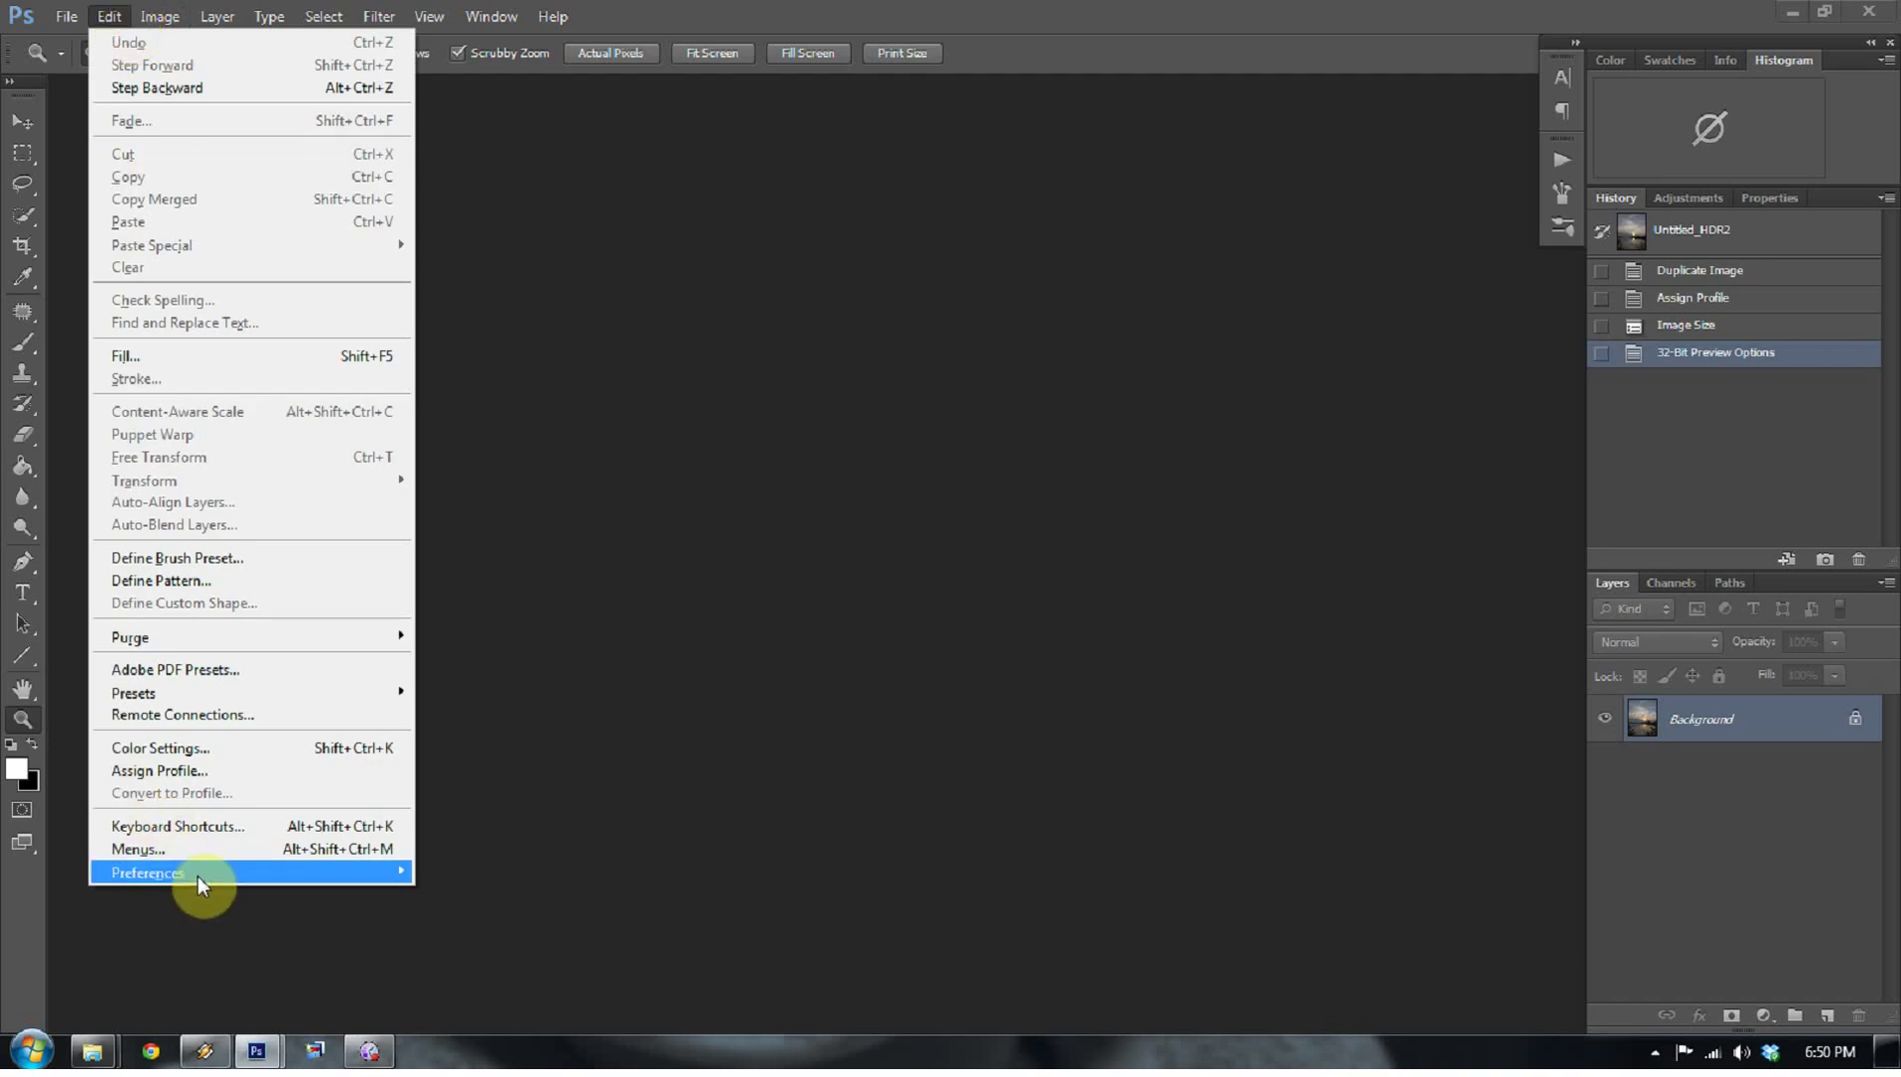
mouse_move(199, 882)
click(489, 874)
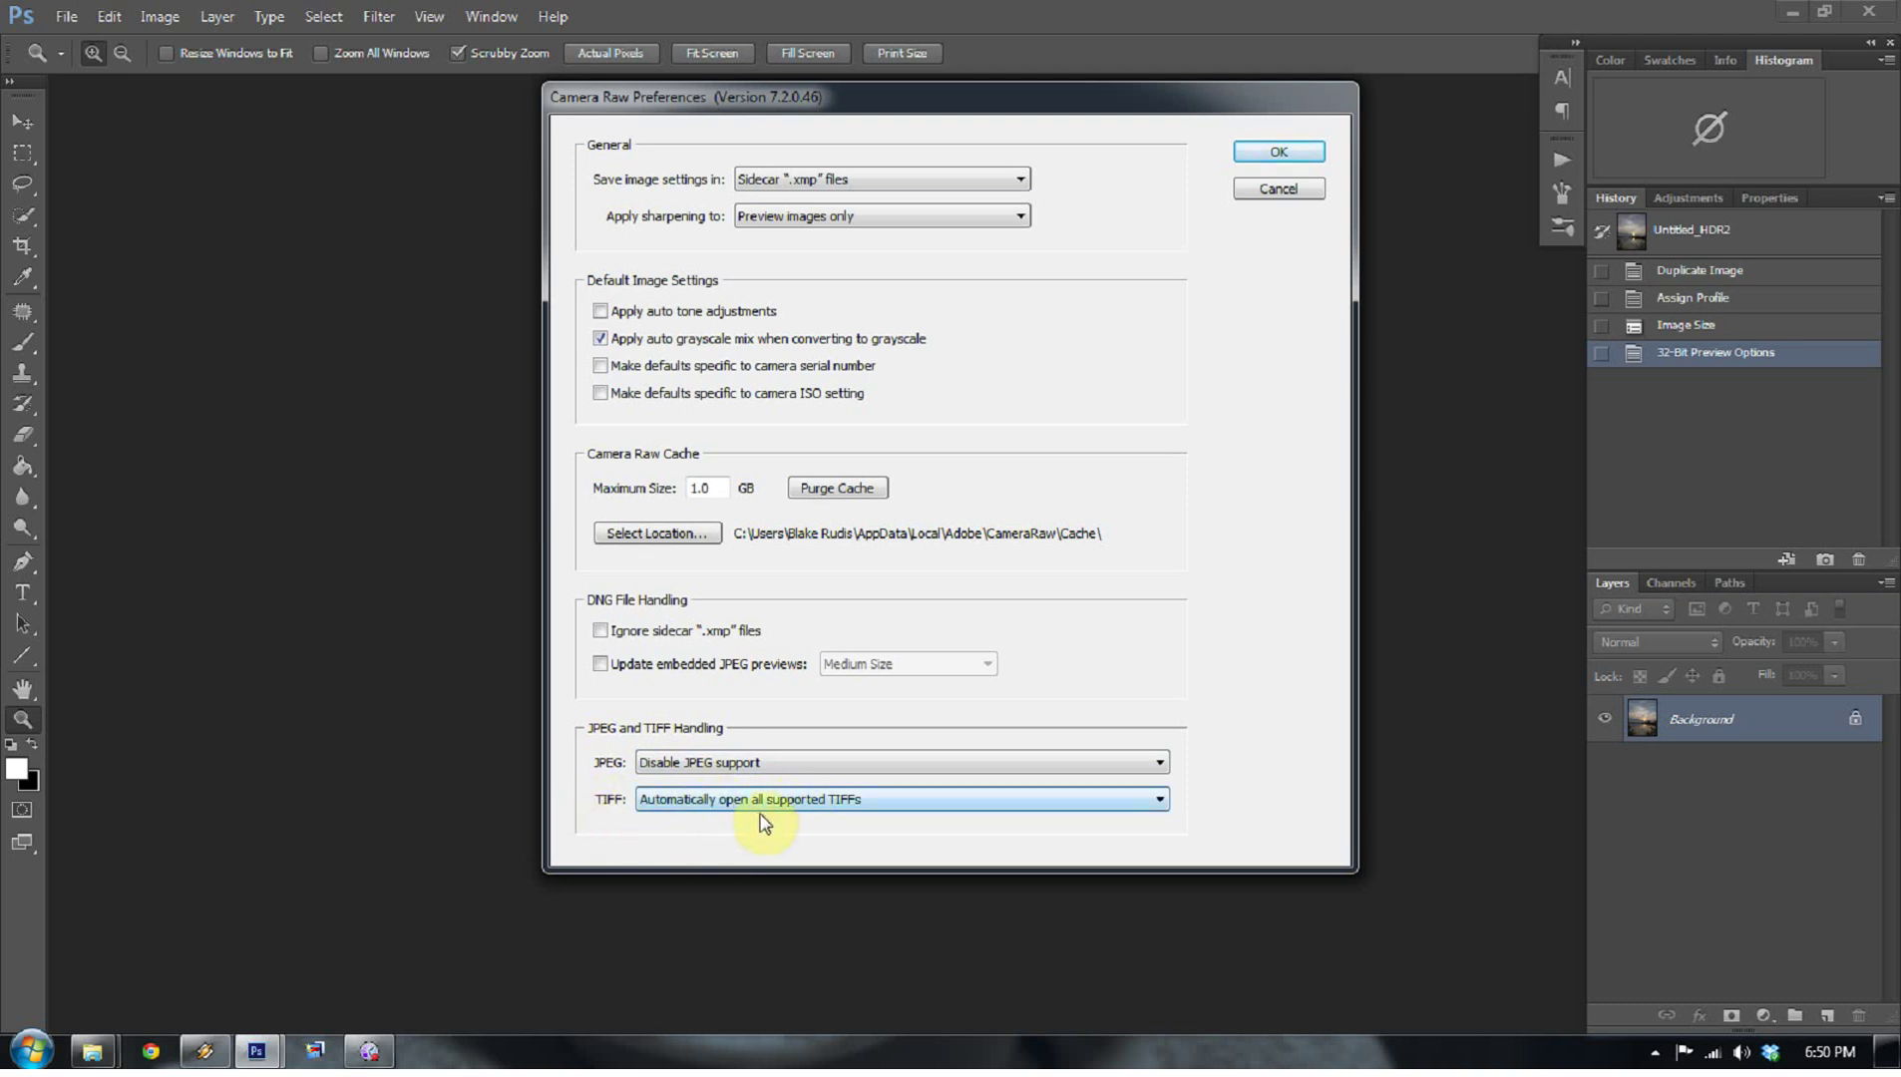
click(826, 808)
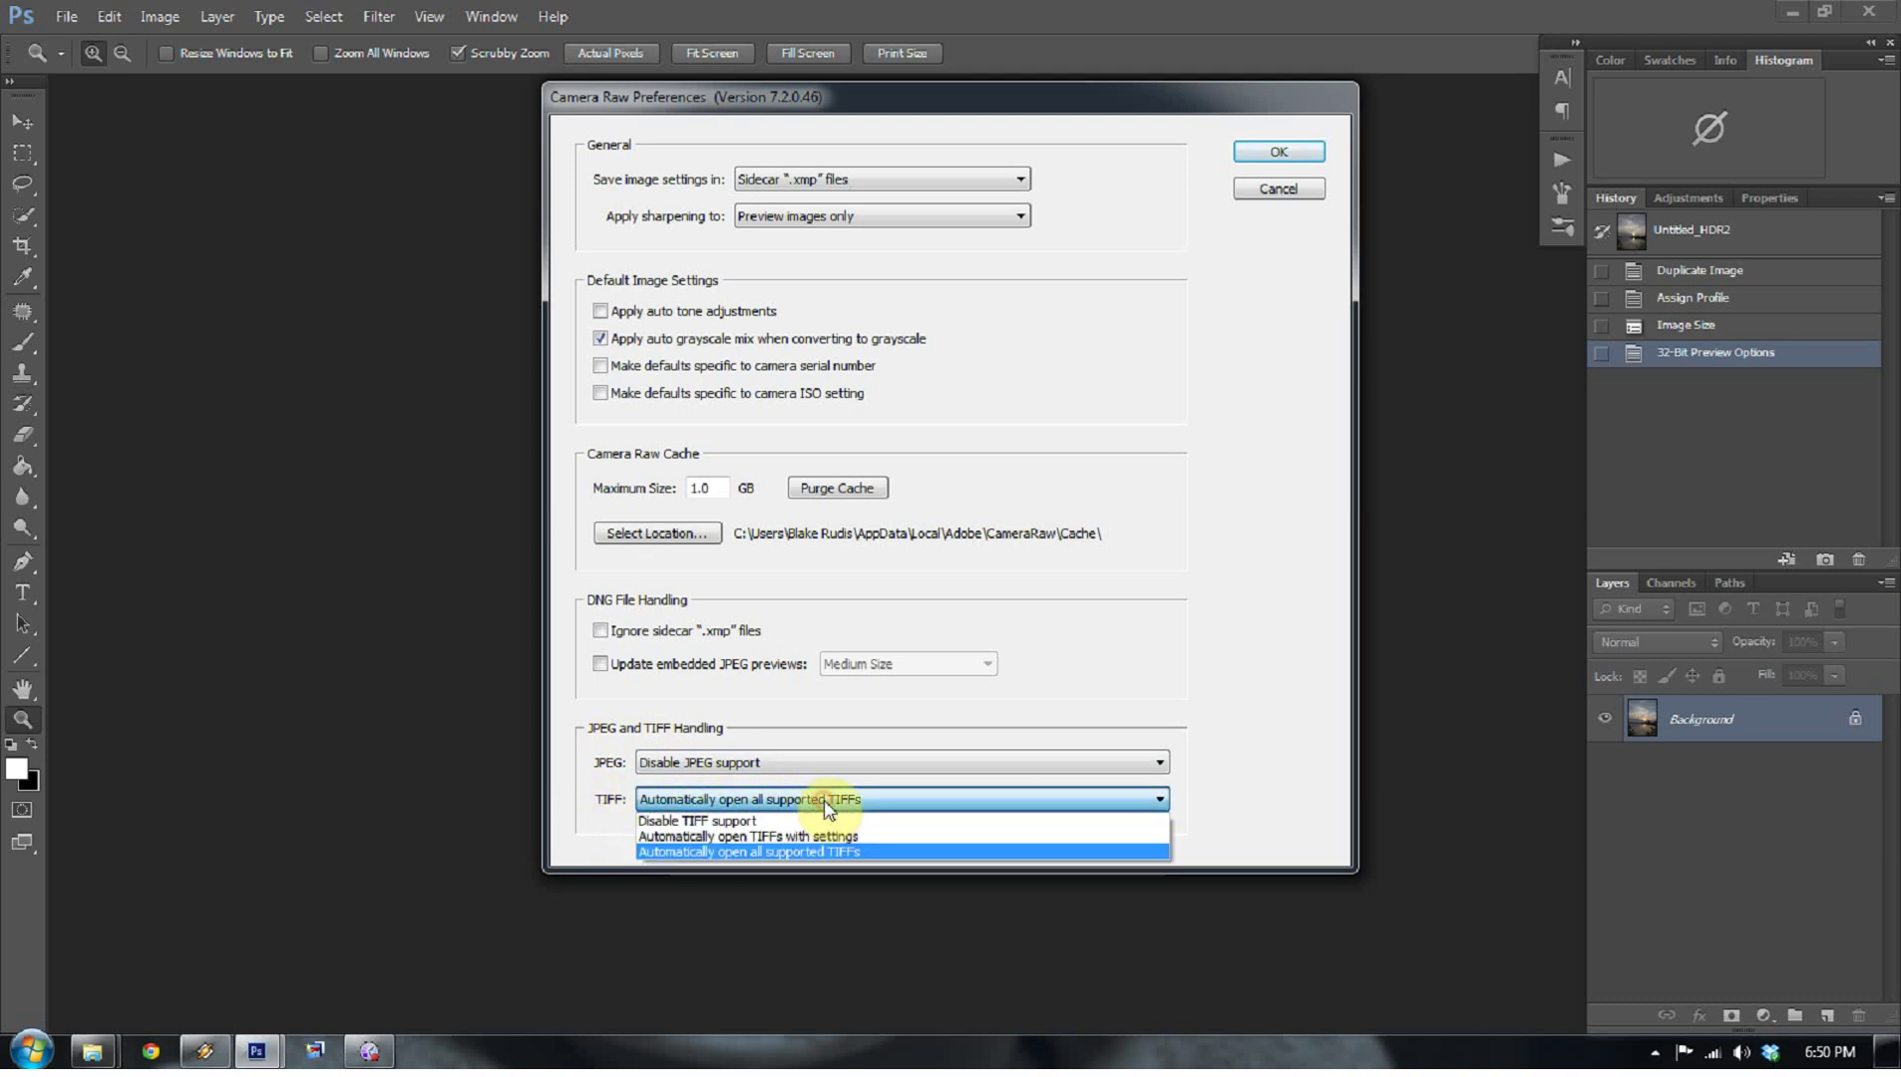
click(807, 853)
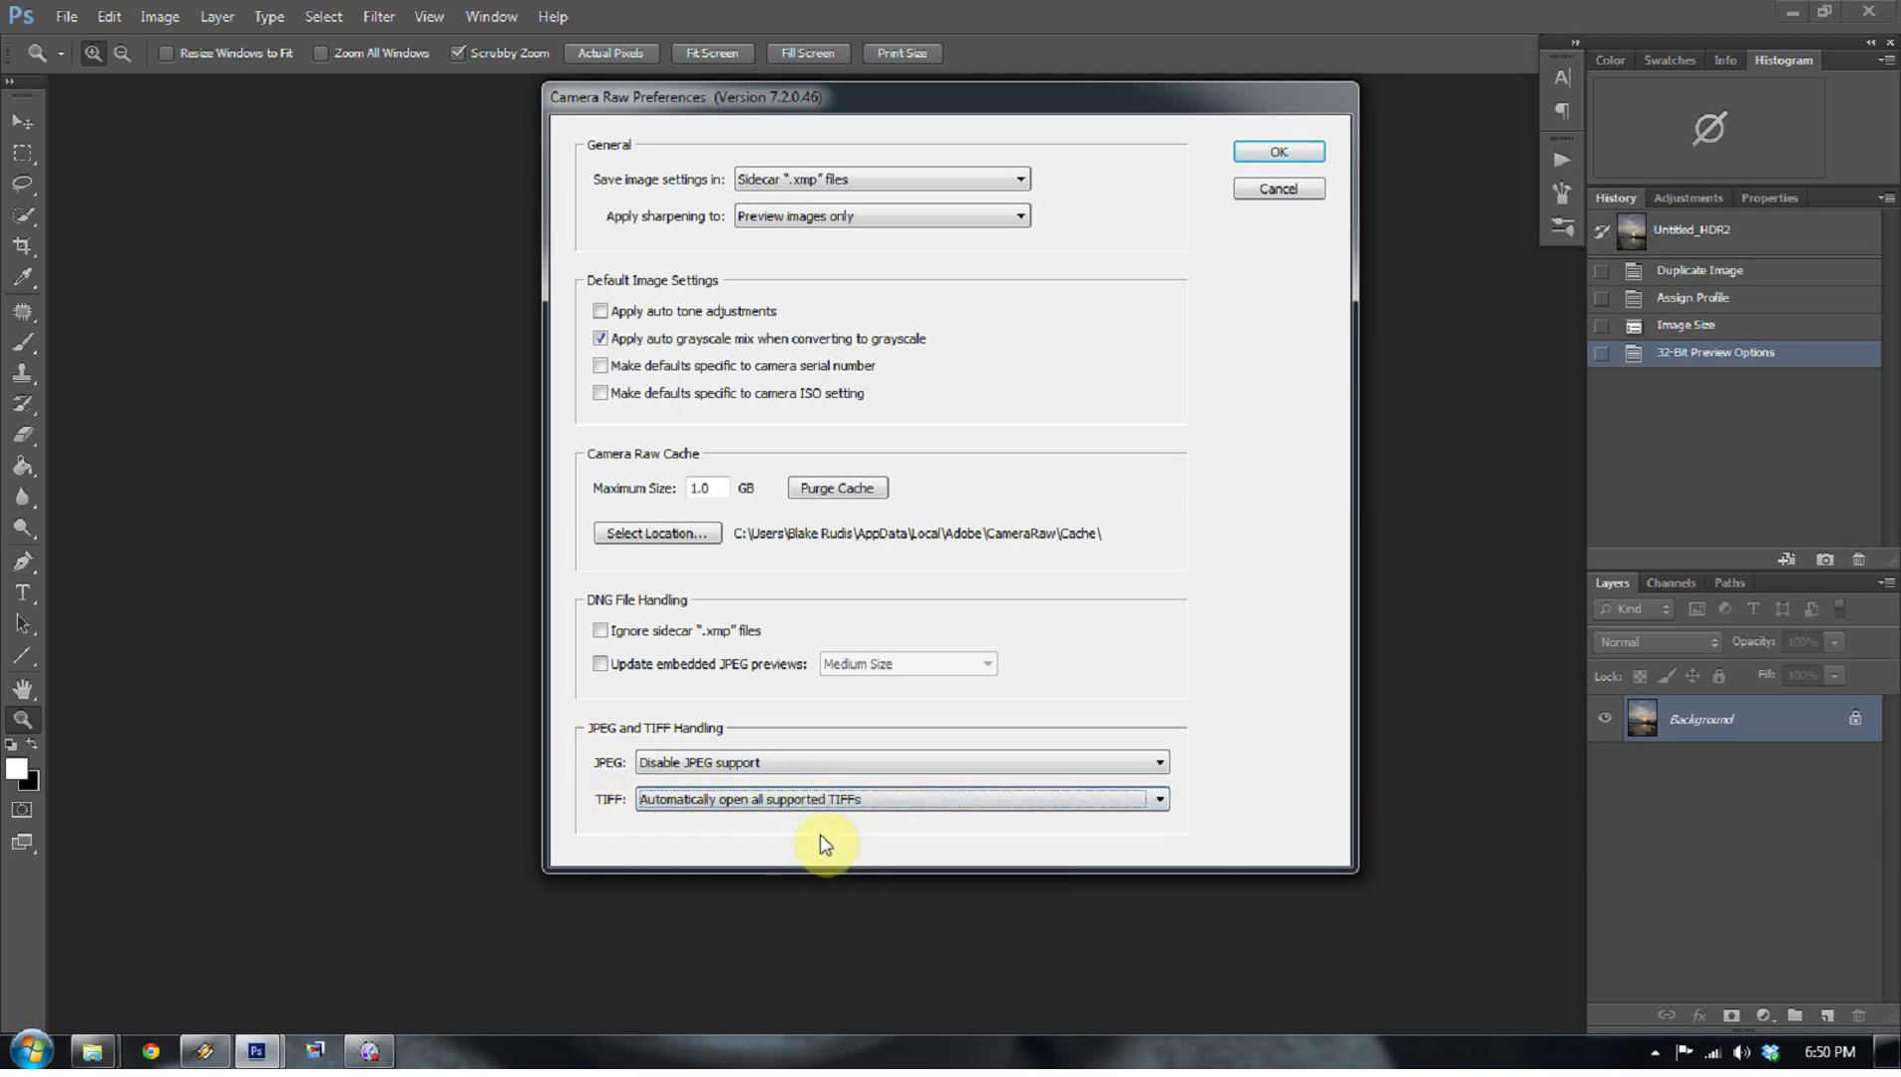
click(1306, 151)
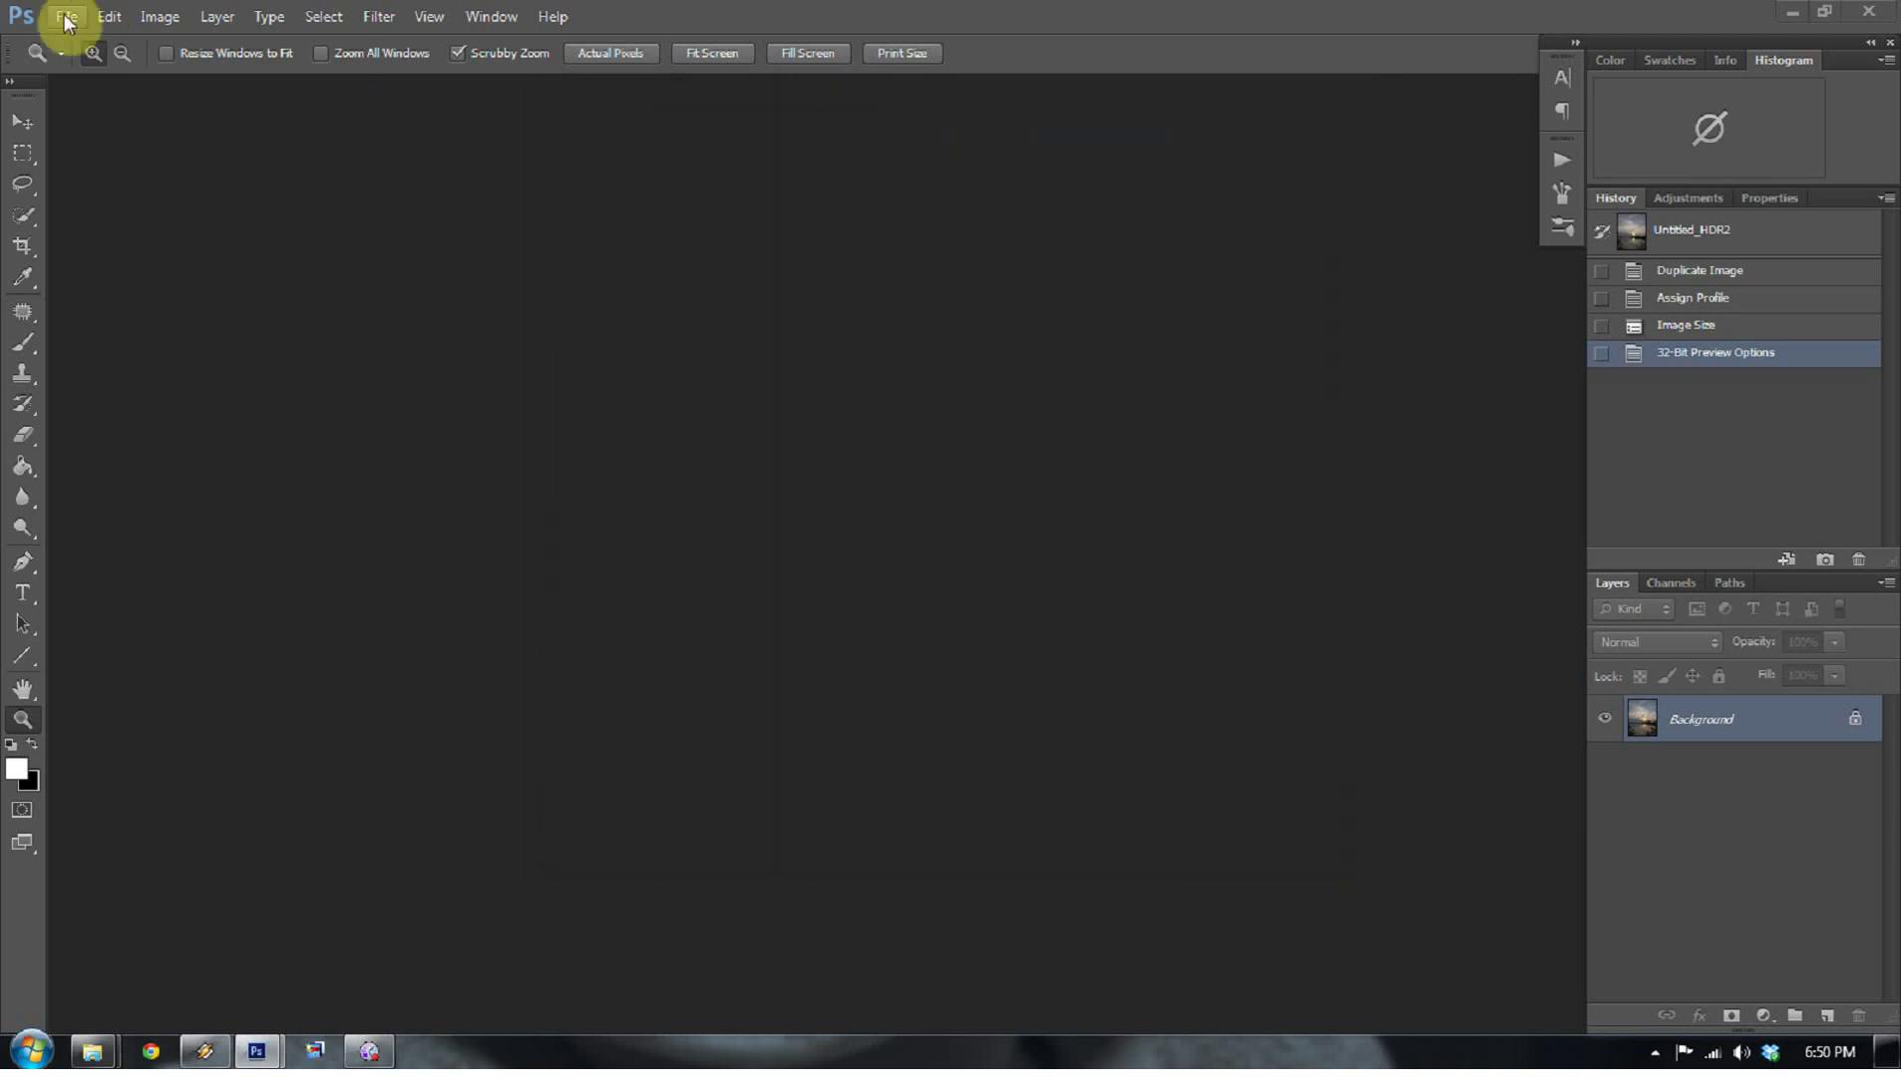
- Start Merge to HDR Pro and browse to the Sunrise 'The Used' folder
click(67, 20)
mouse_move(141, 492)
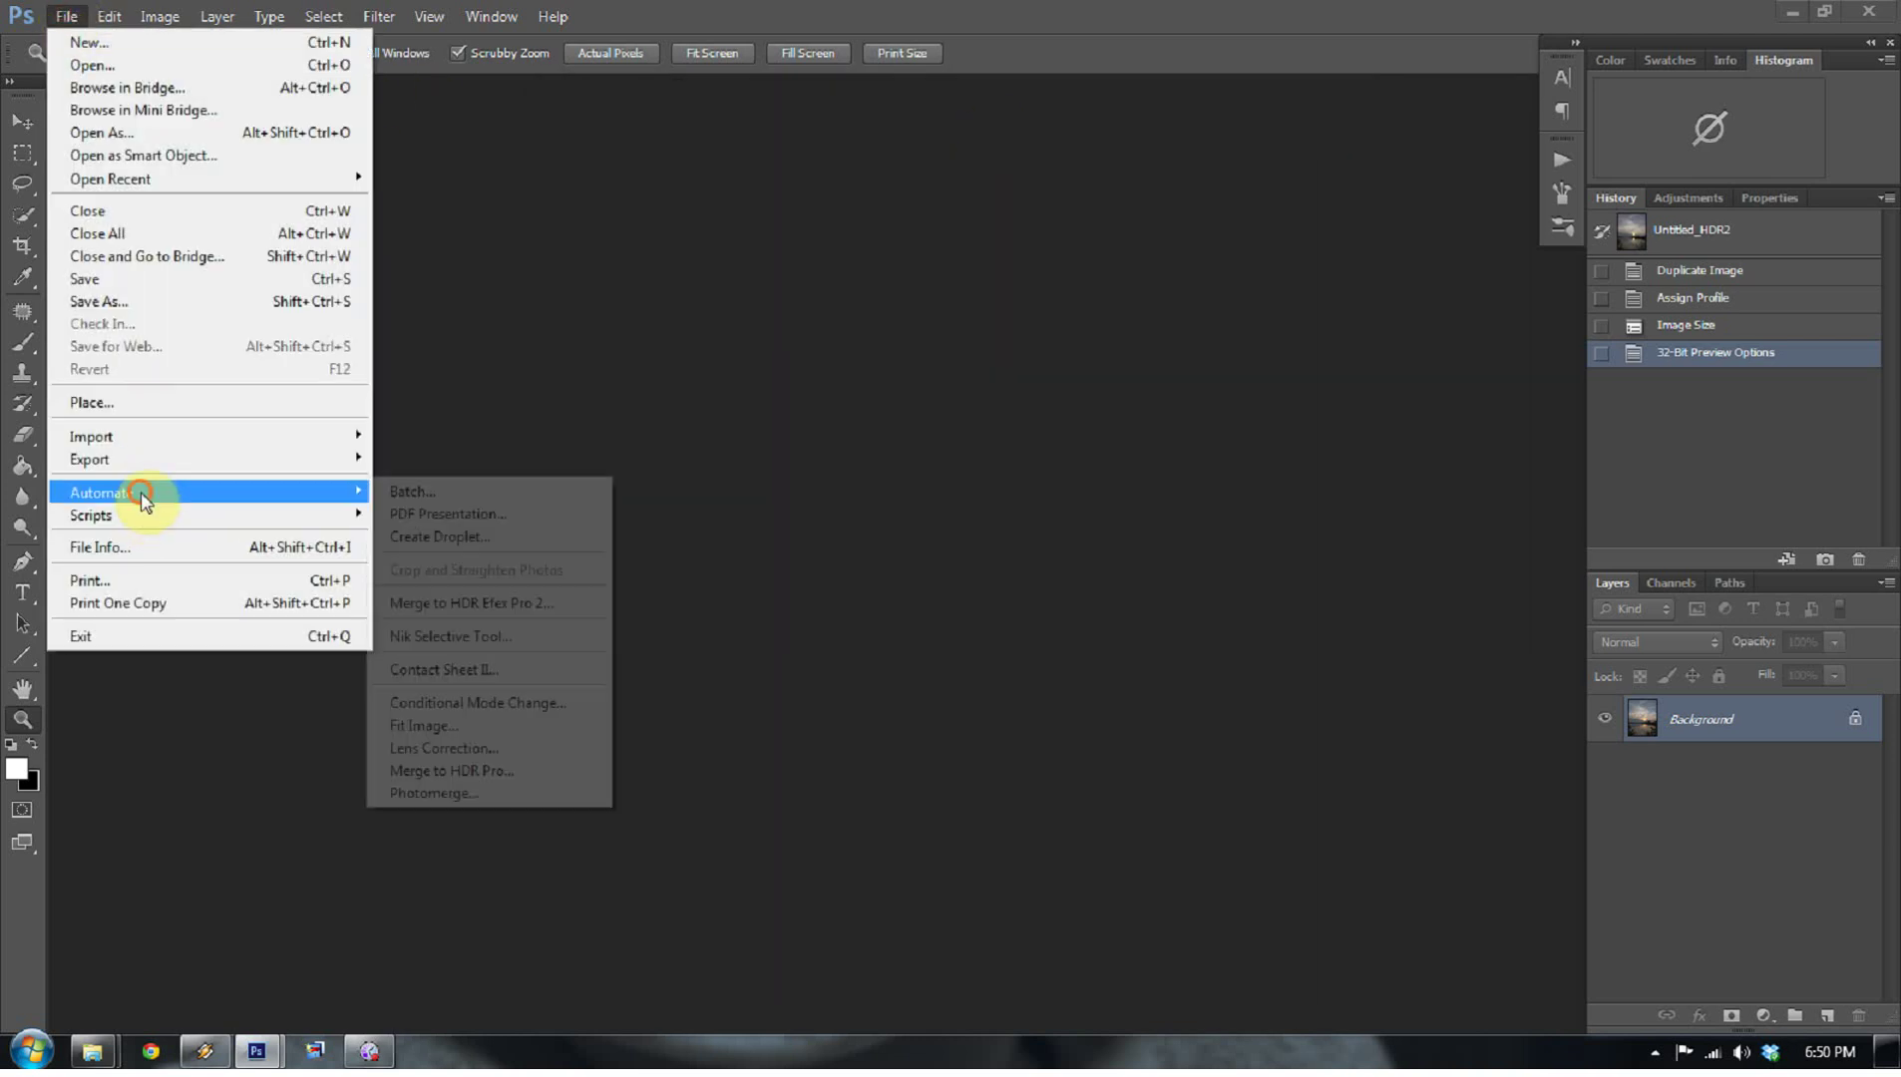
click(453, 769)
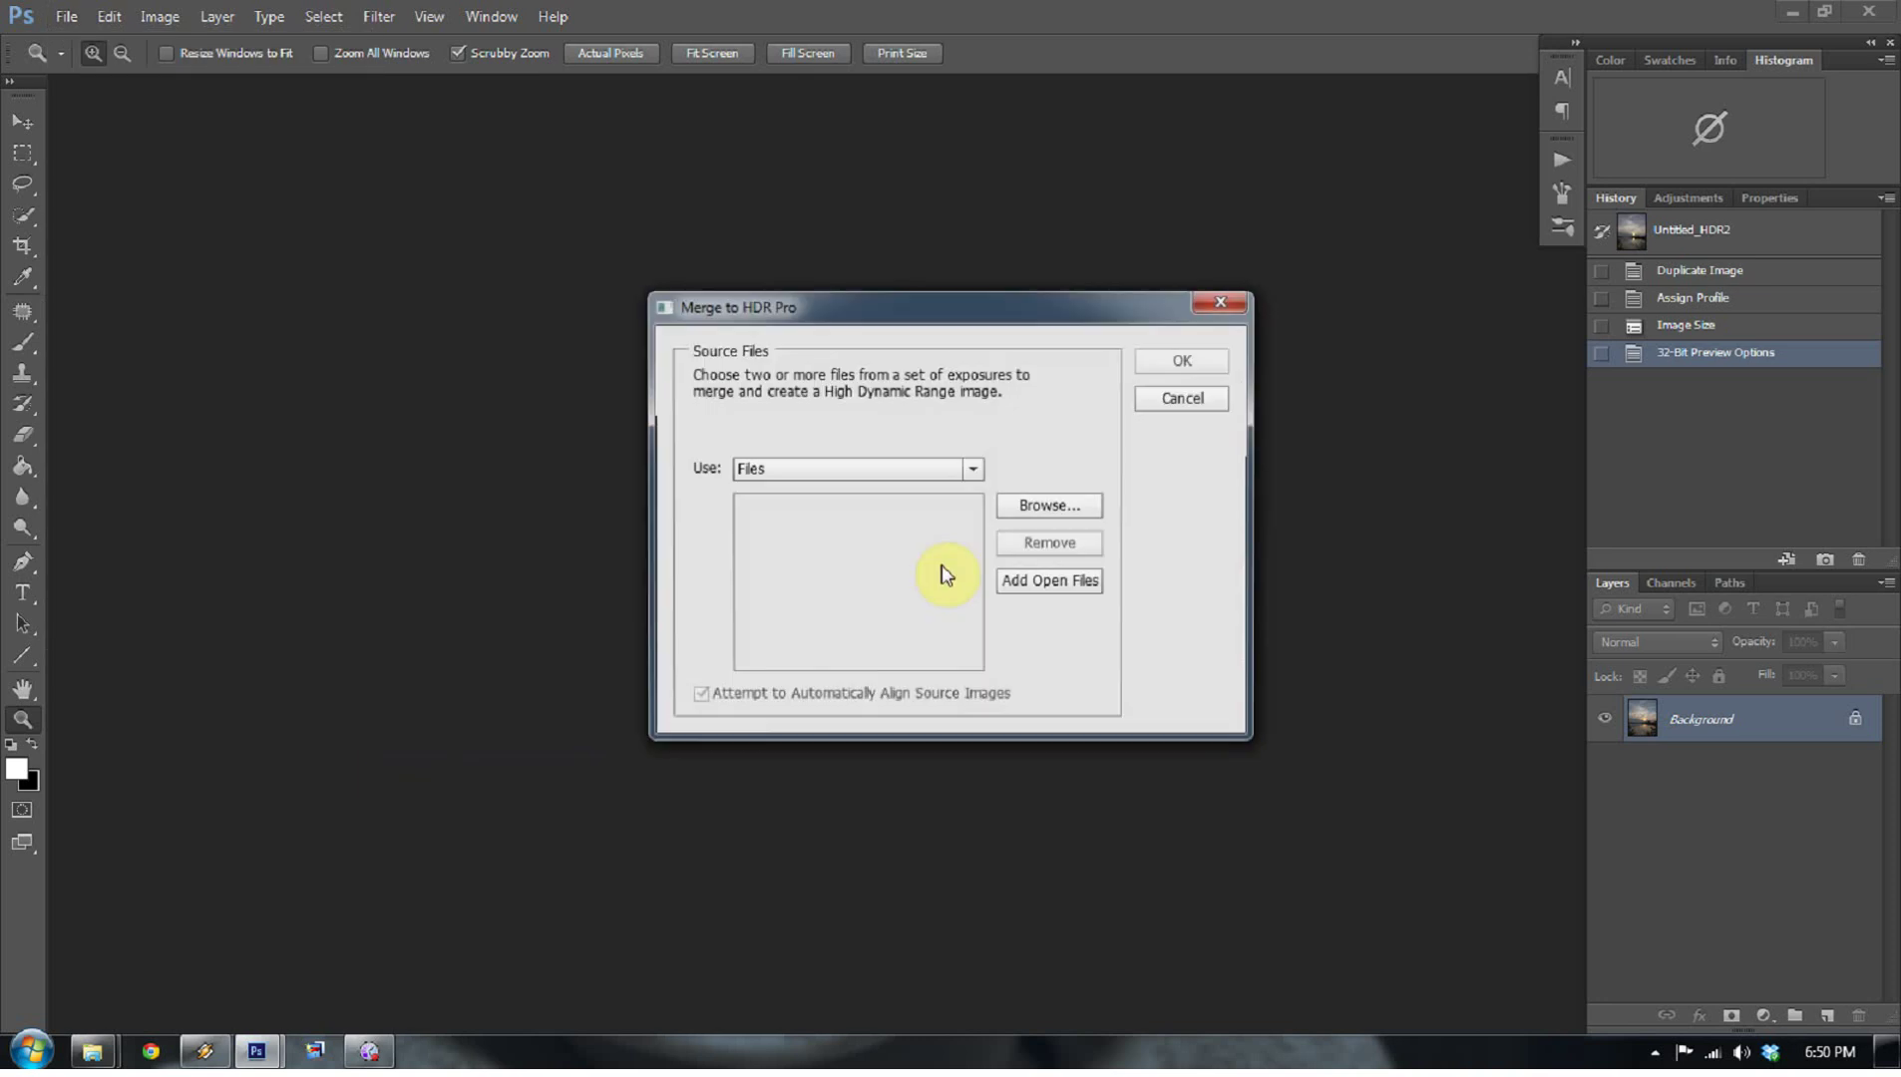
click(1042, 512)
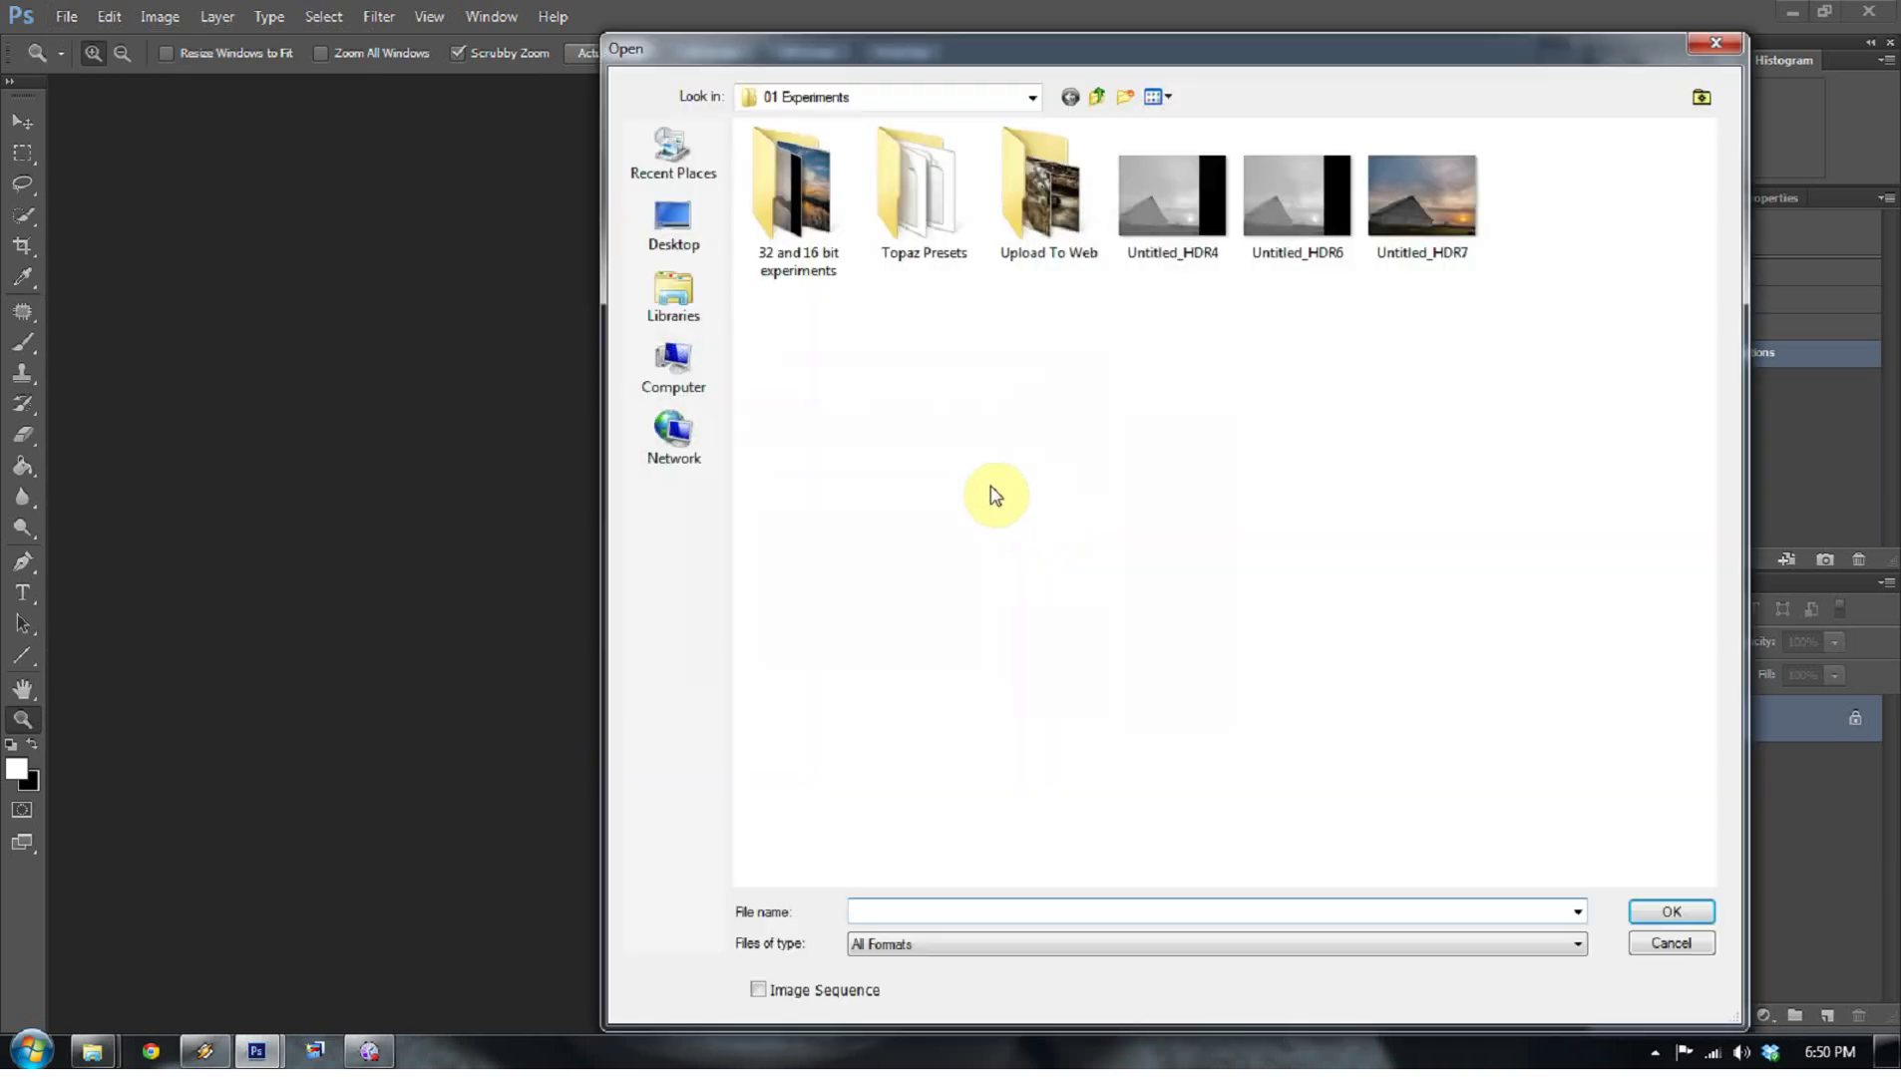
click(670, 302)
double_click(785, 212)
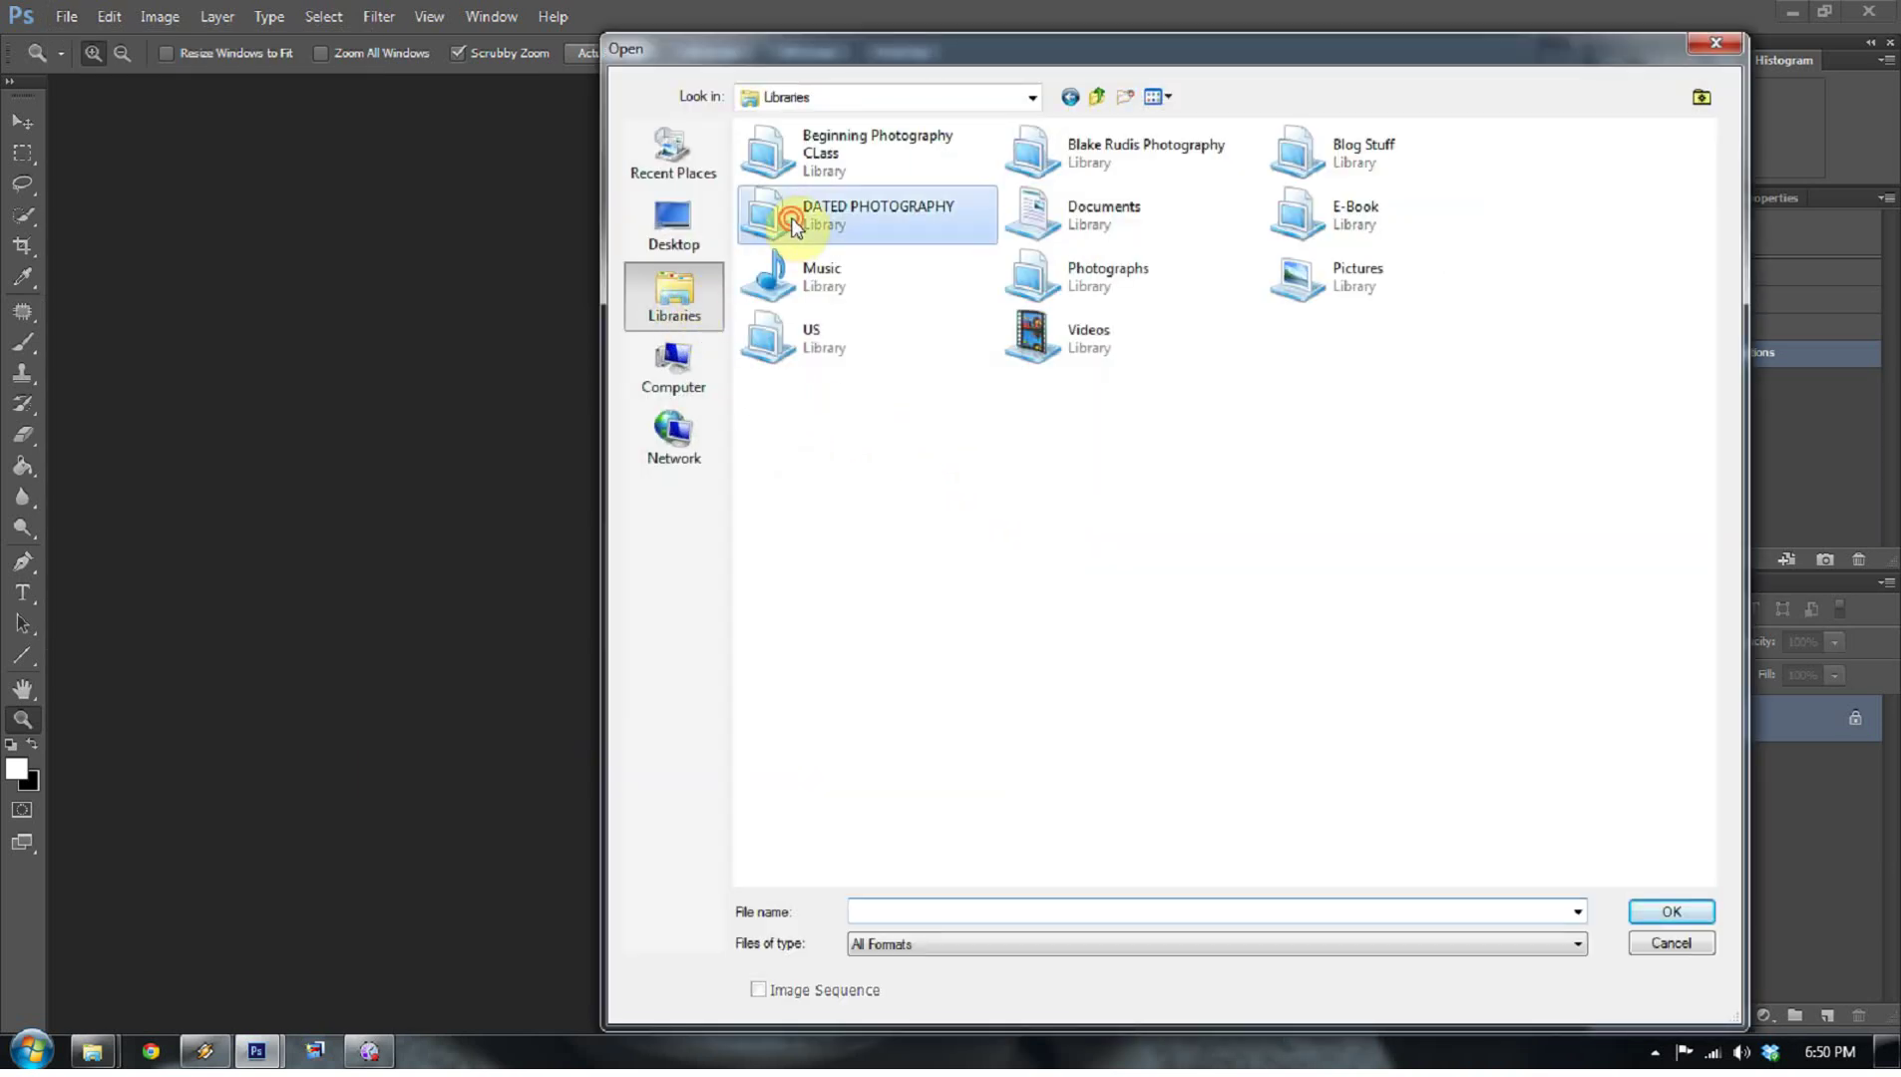
scroll(1227, 414, down, 2)
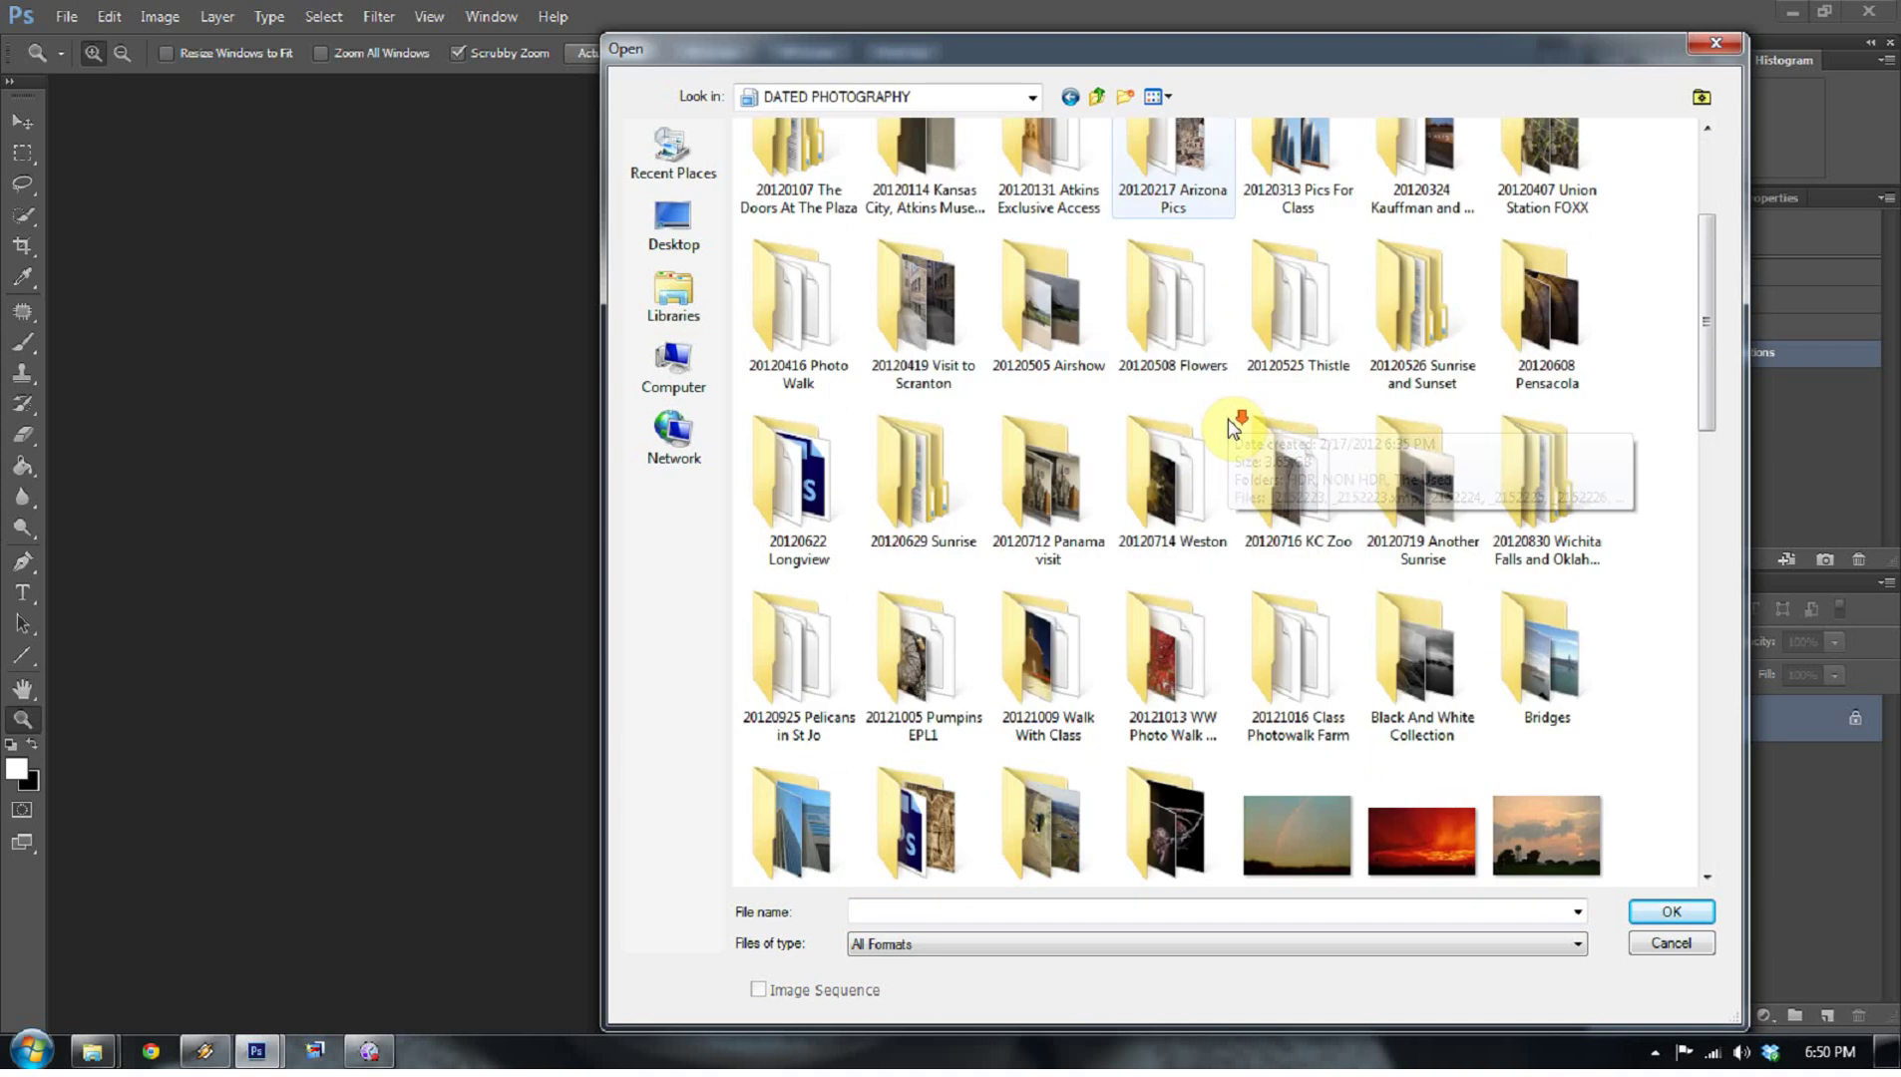
double_click(1403, 297)
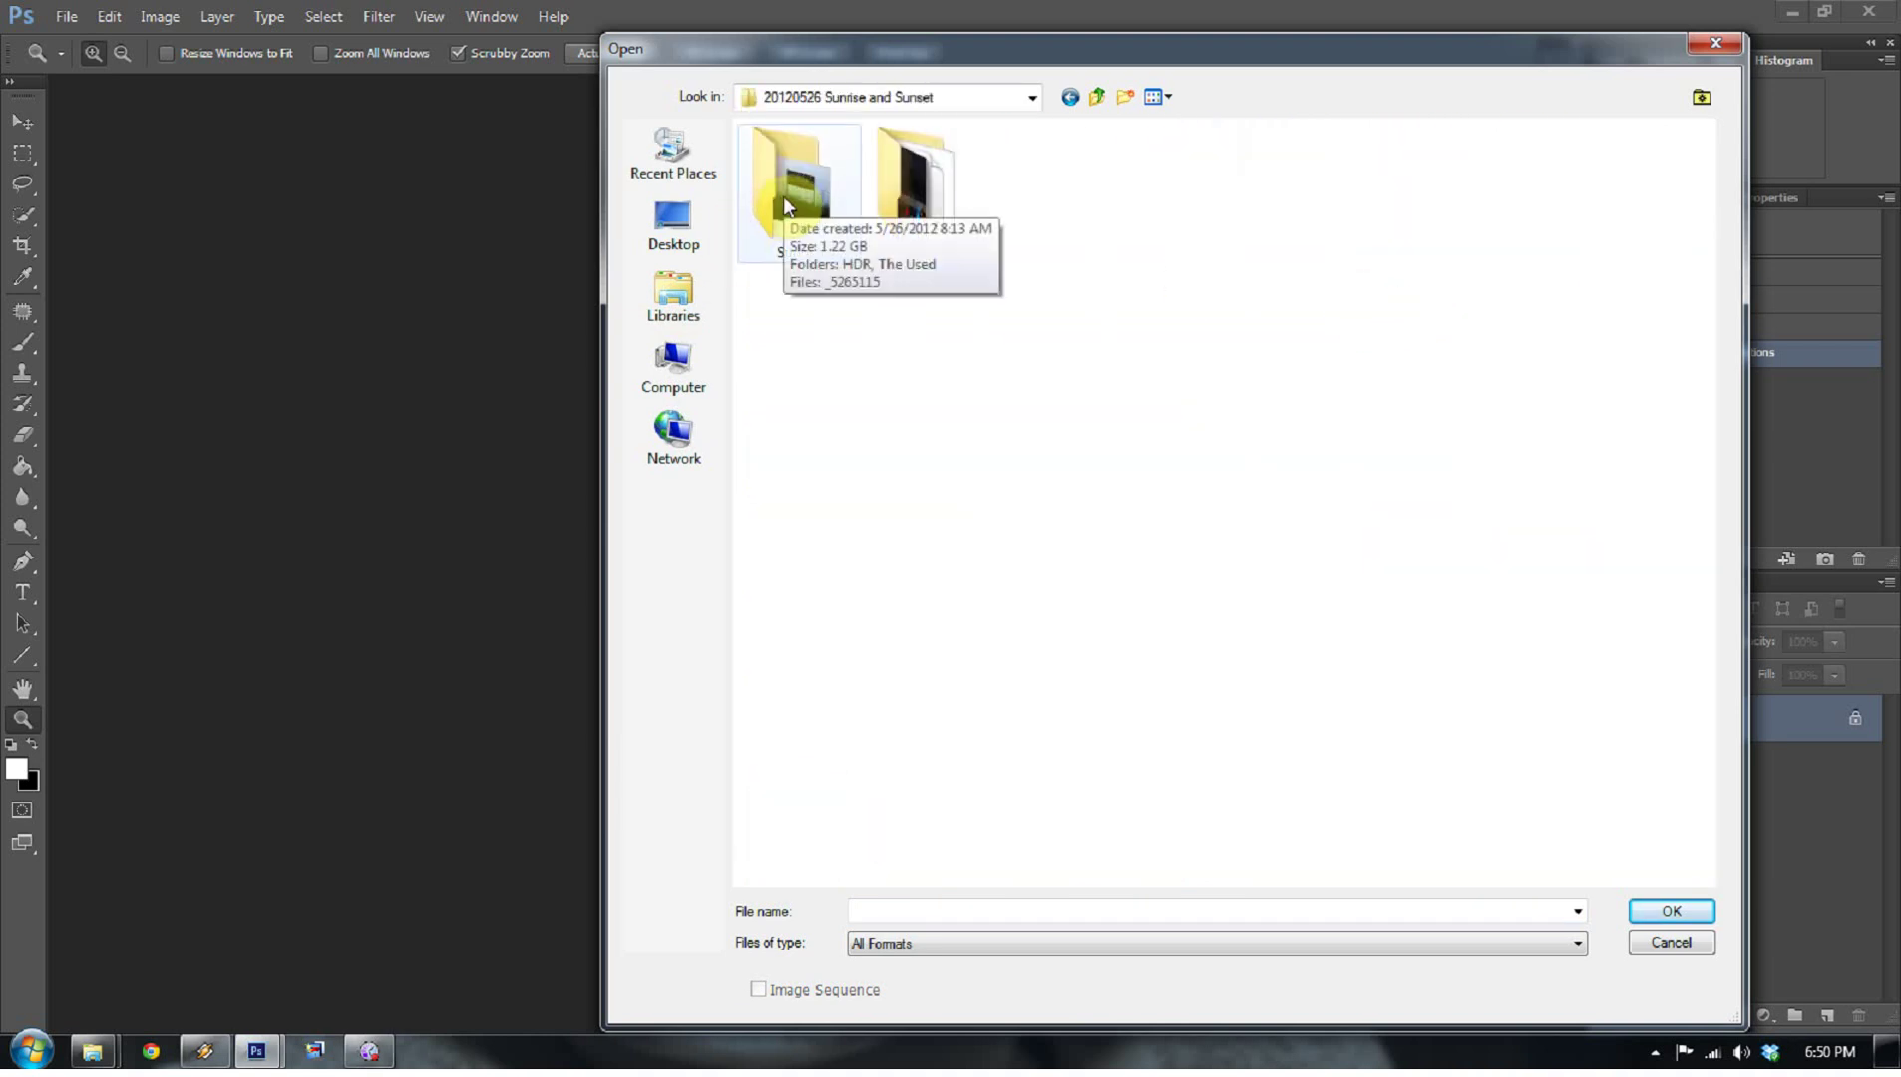
click(784, 194)
double_click(784, 194)
double_click(924, 195)
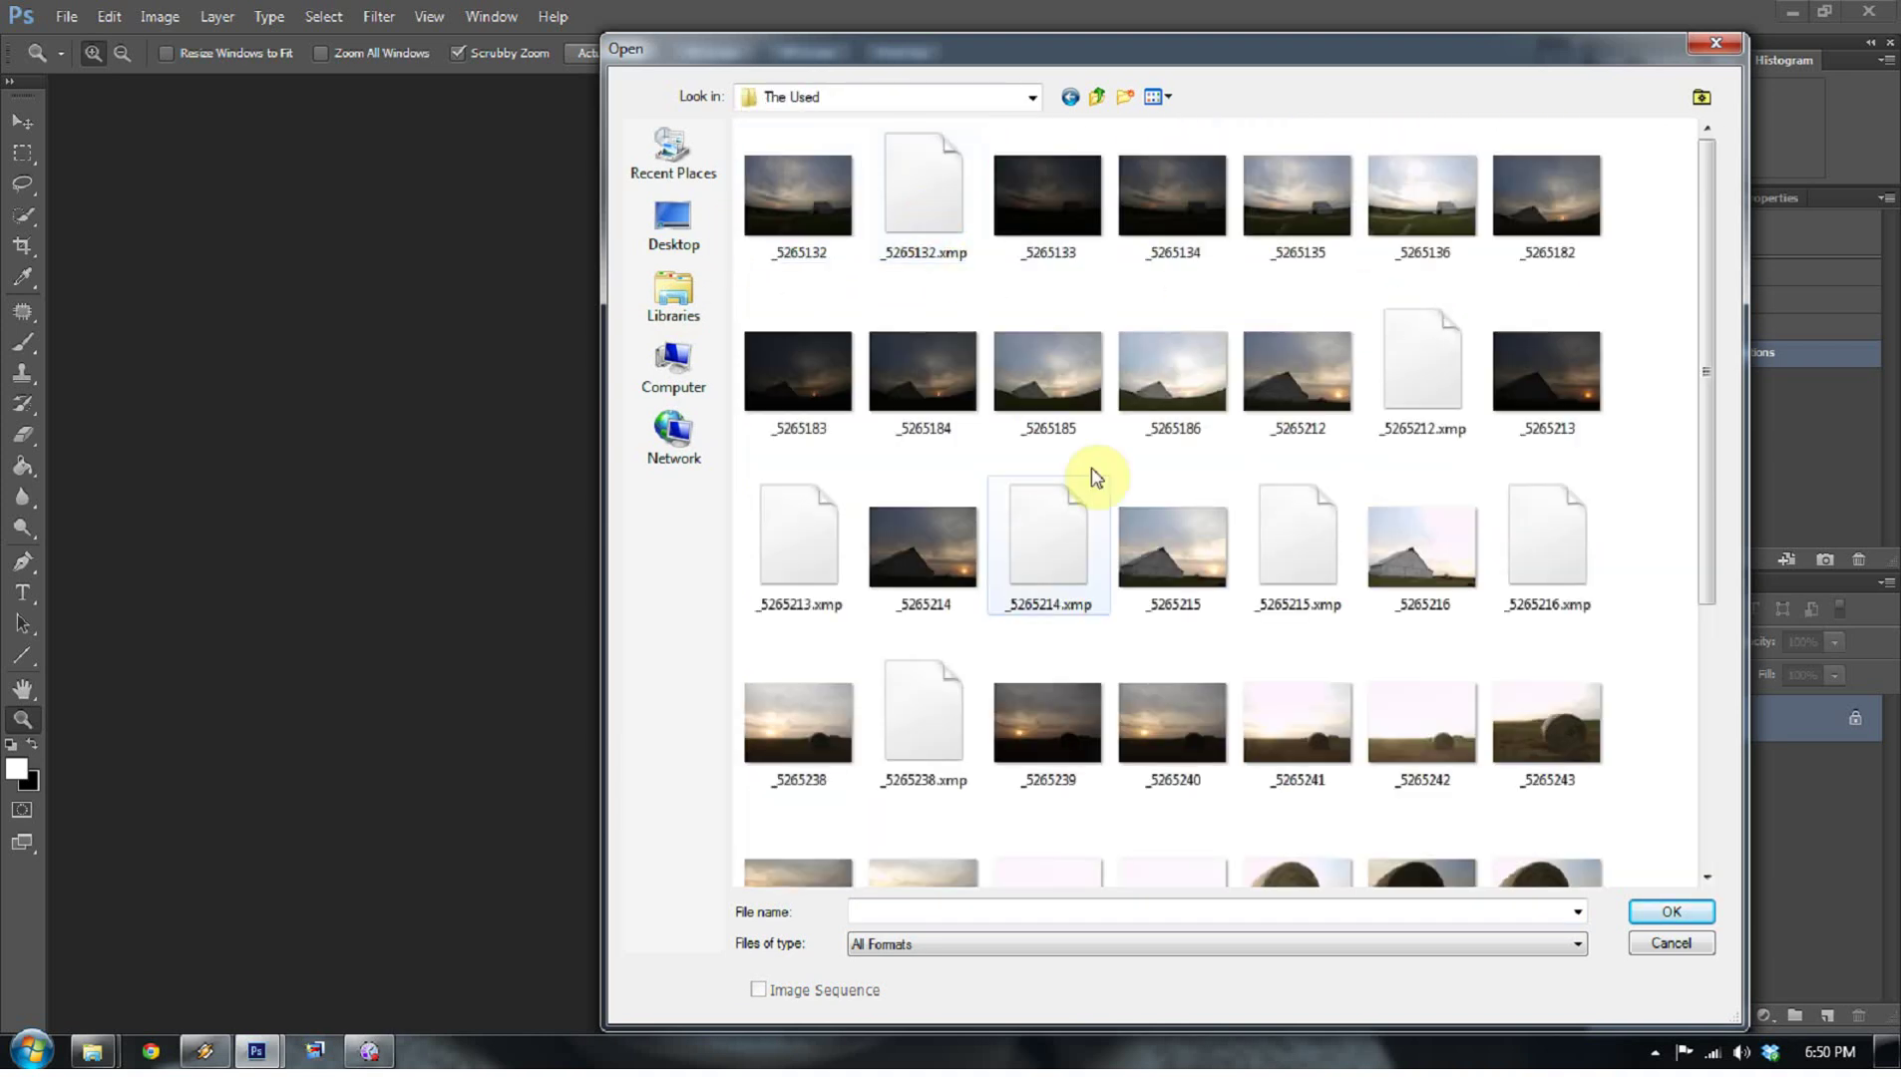
- Select exposures _5265212 through _5265216 and merge them into an HDR
click(1308, 395)
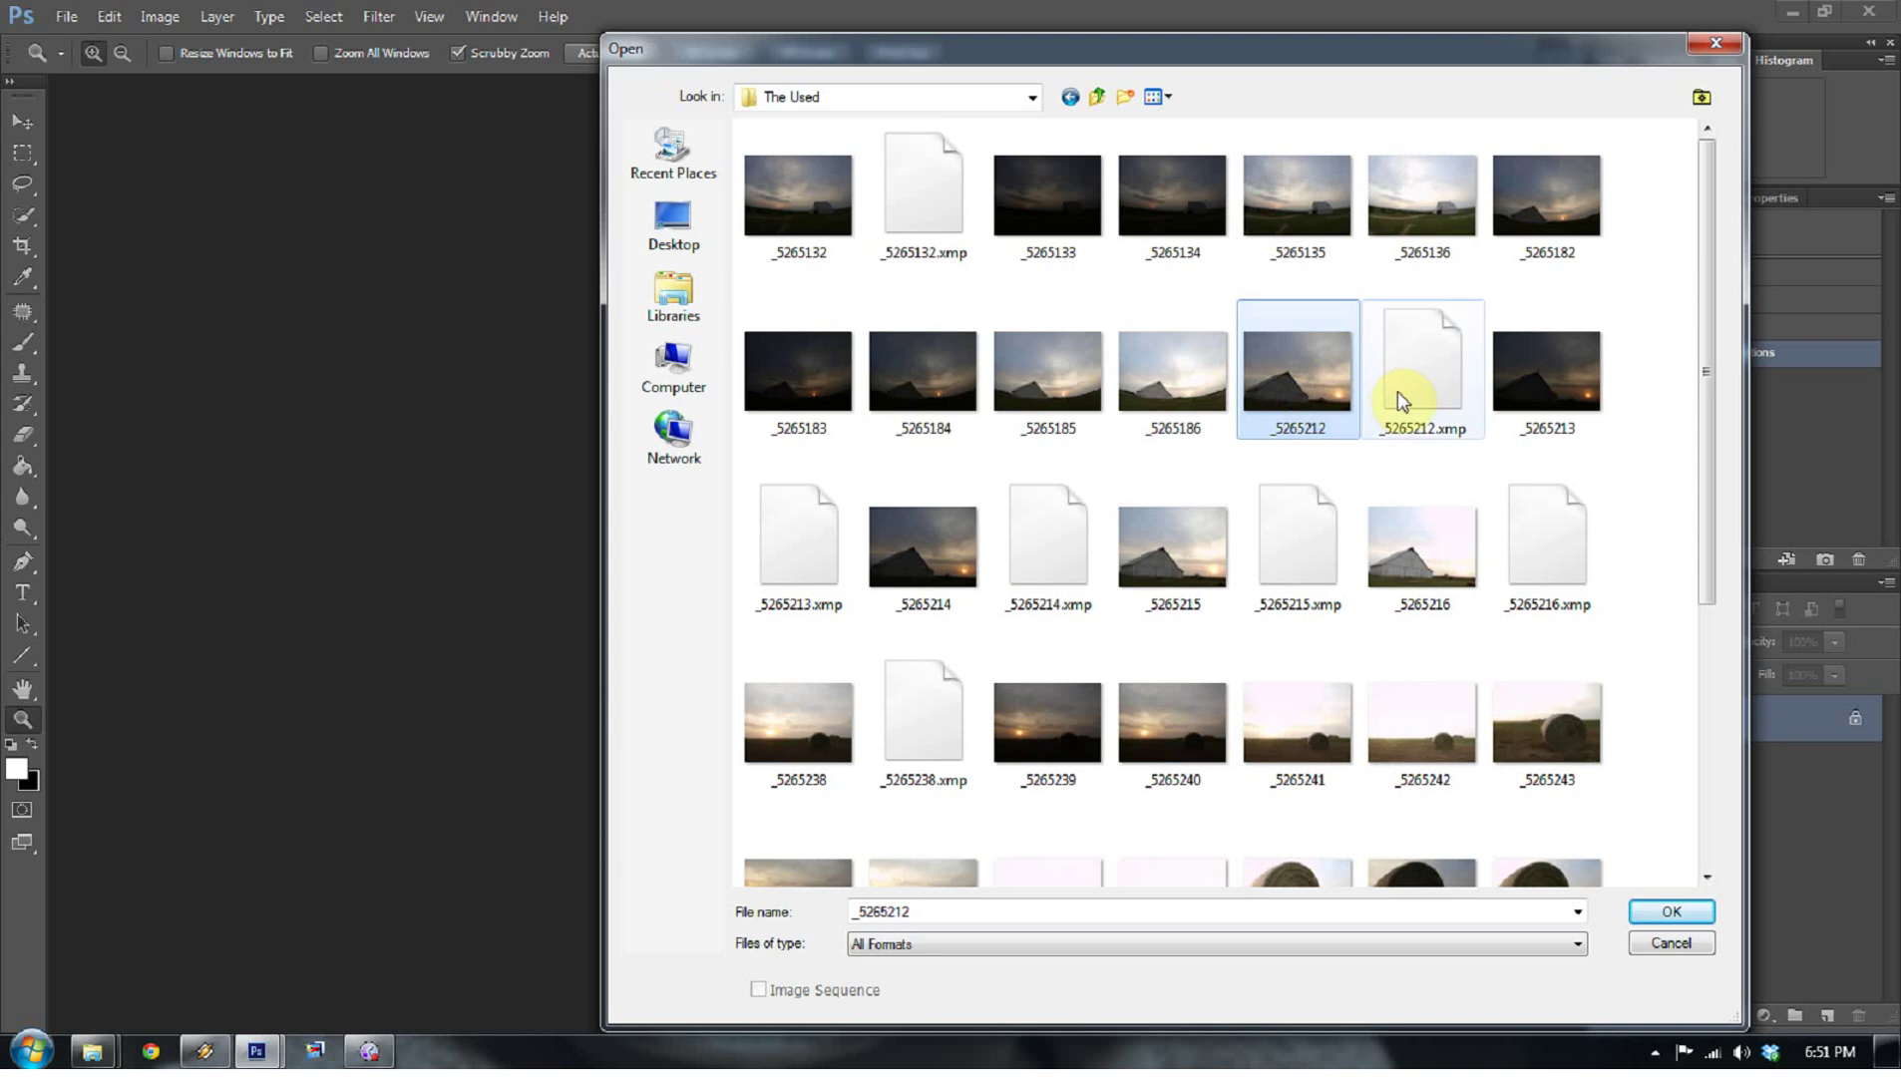
click(1309, 371)
ctrl+click(1556, 377)
ctrl+click(1434, 526)
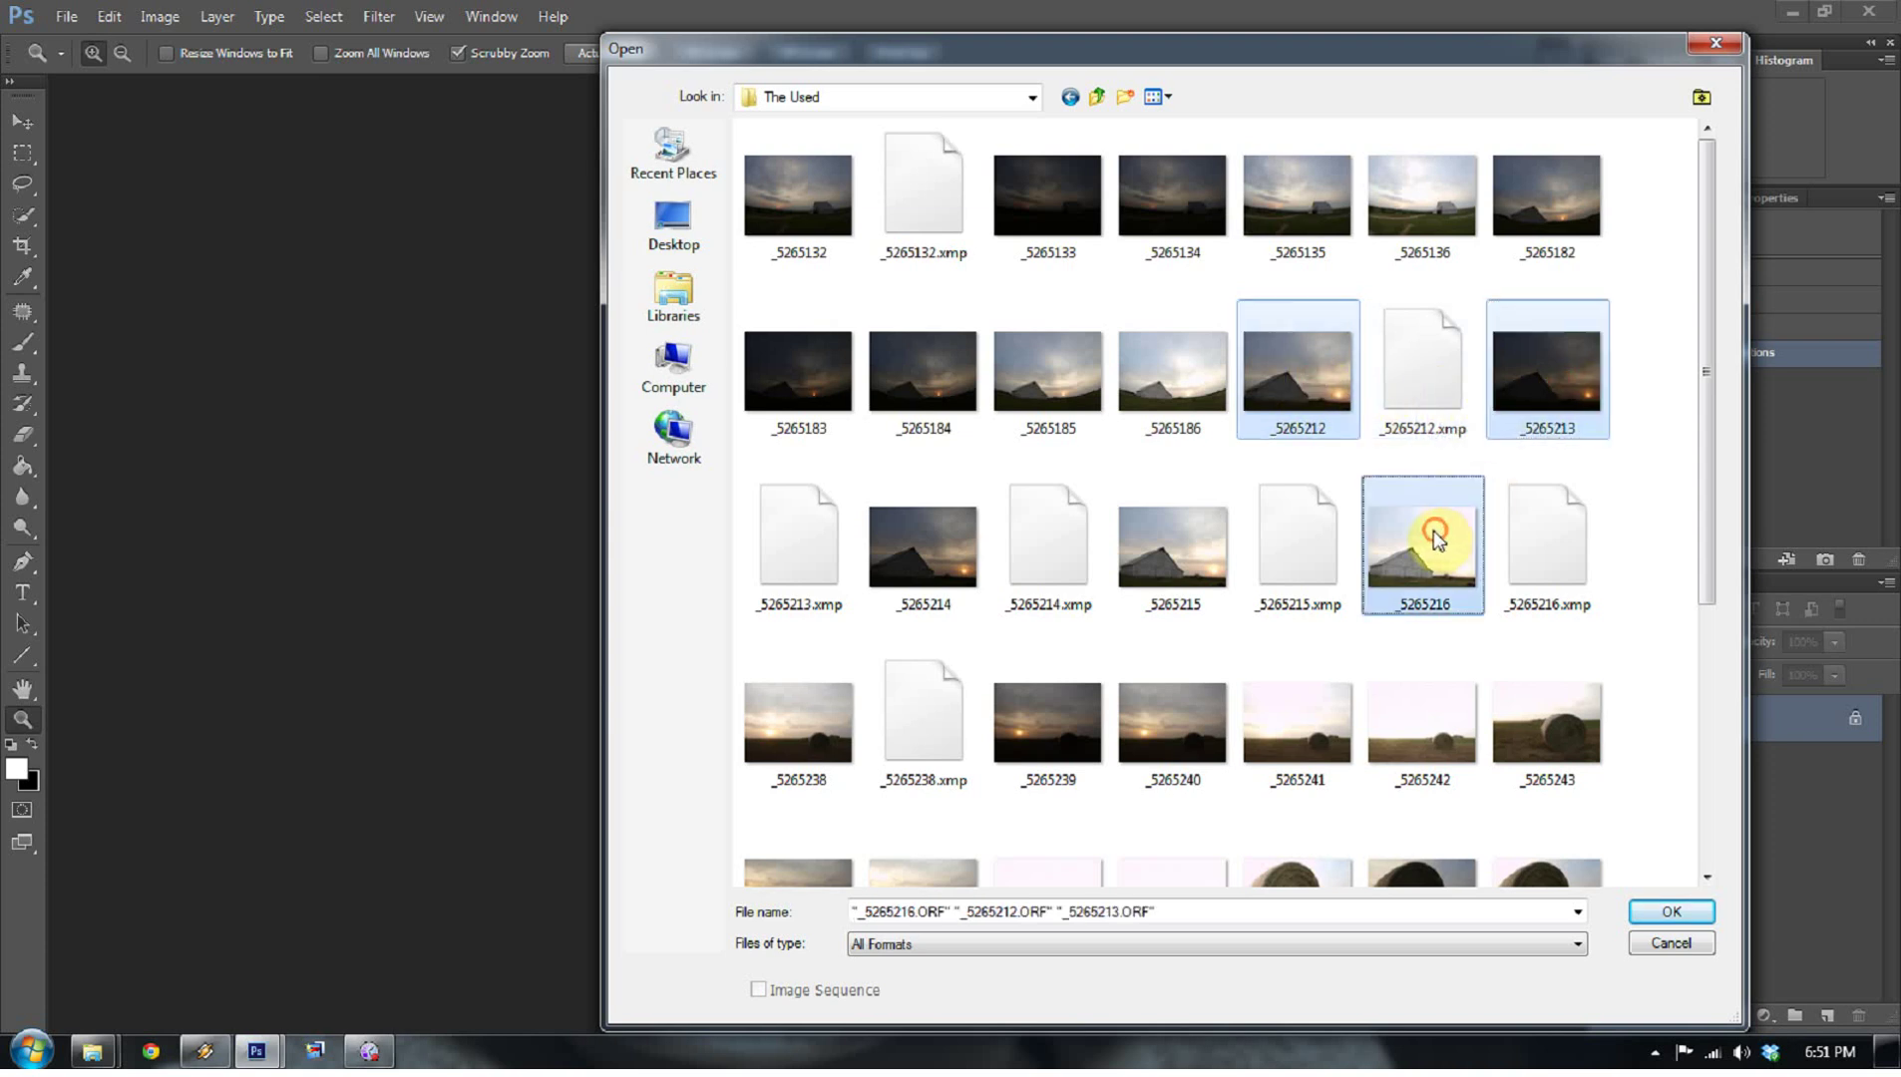
ctrl+click(1187, 549)
ctrl+click(962, 525)
click(1670, 912)
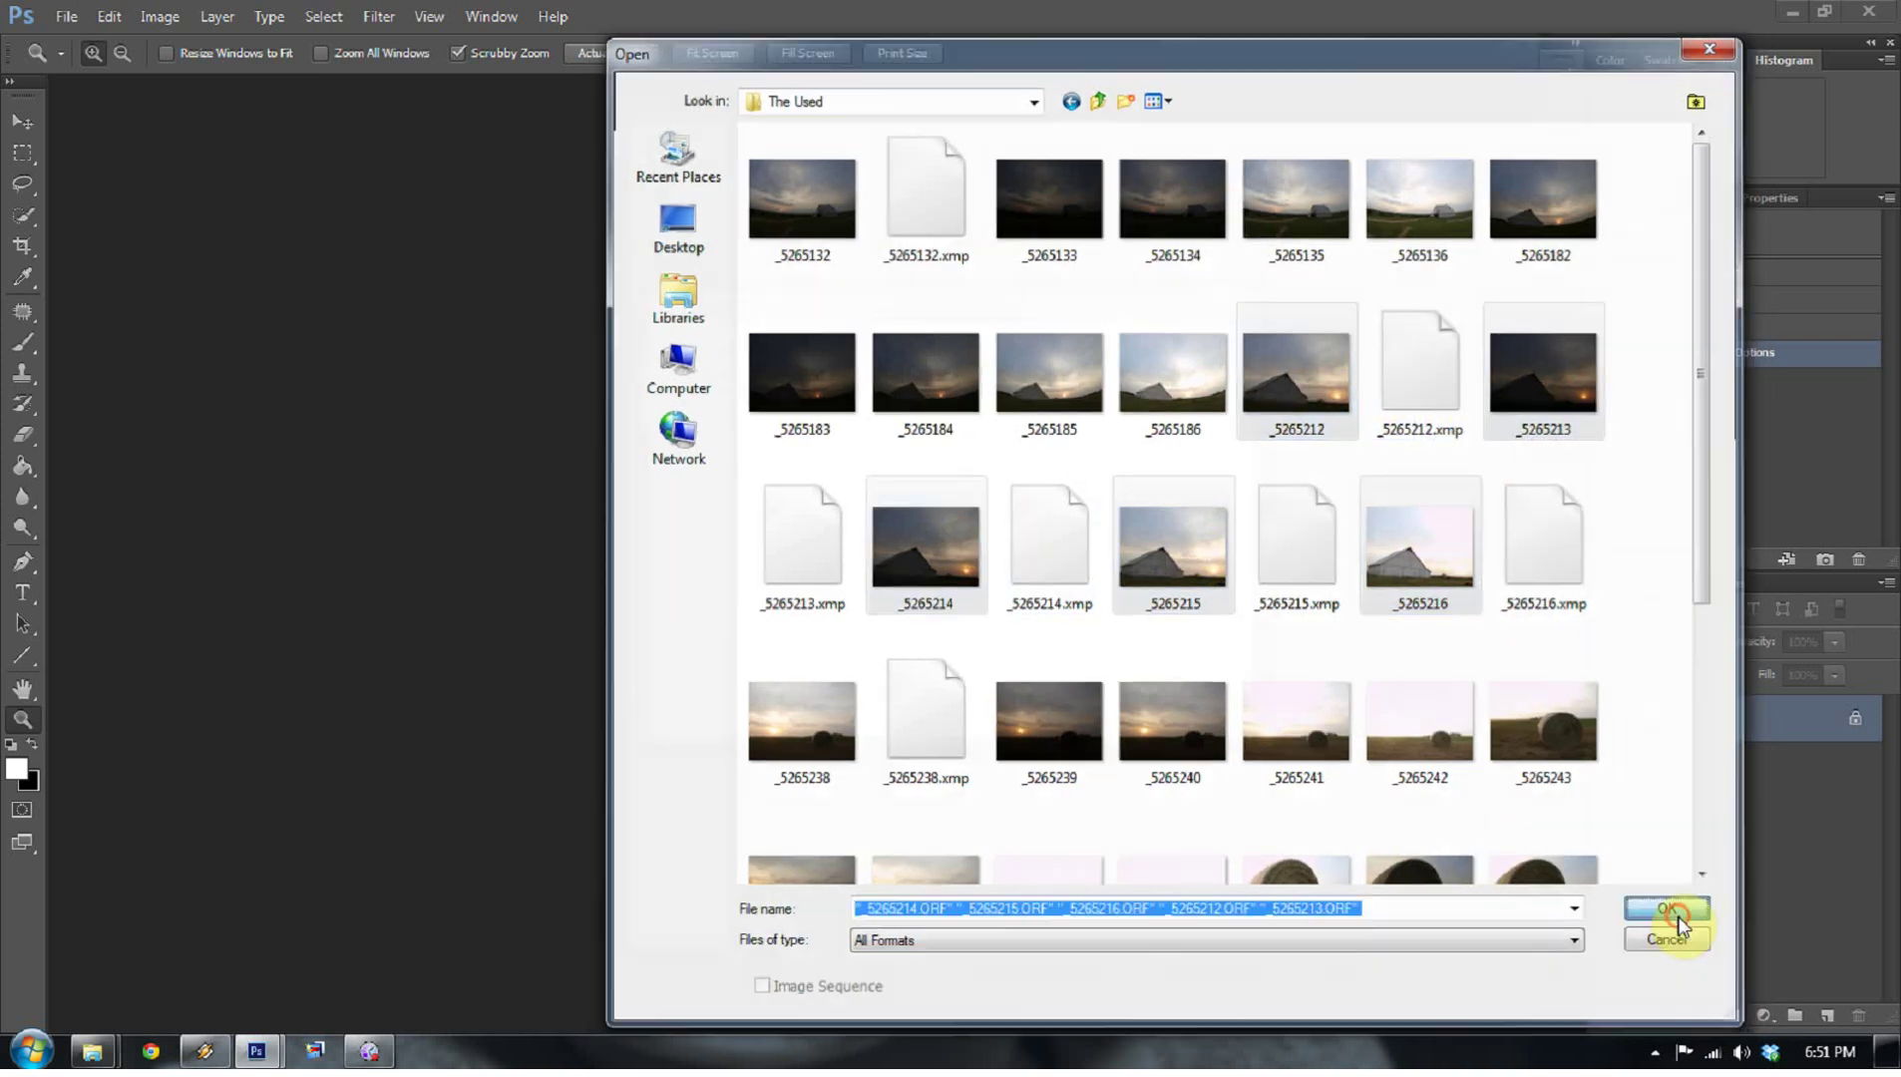
click(1187, 357)
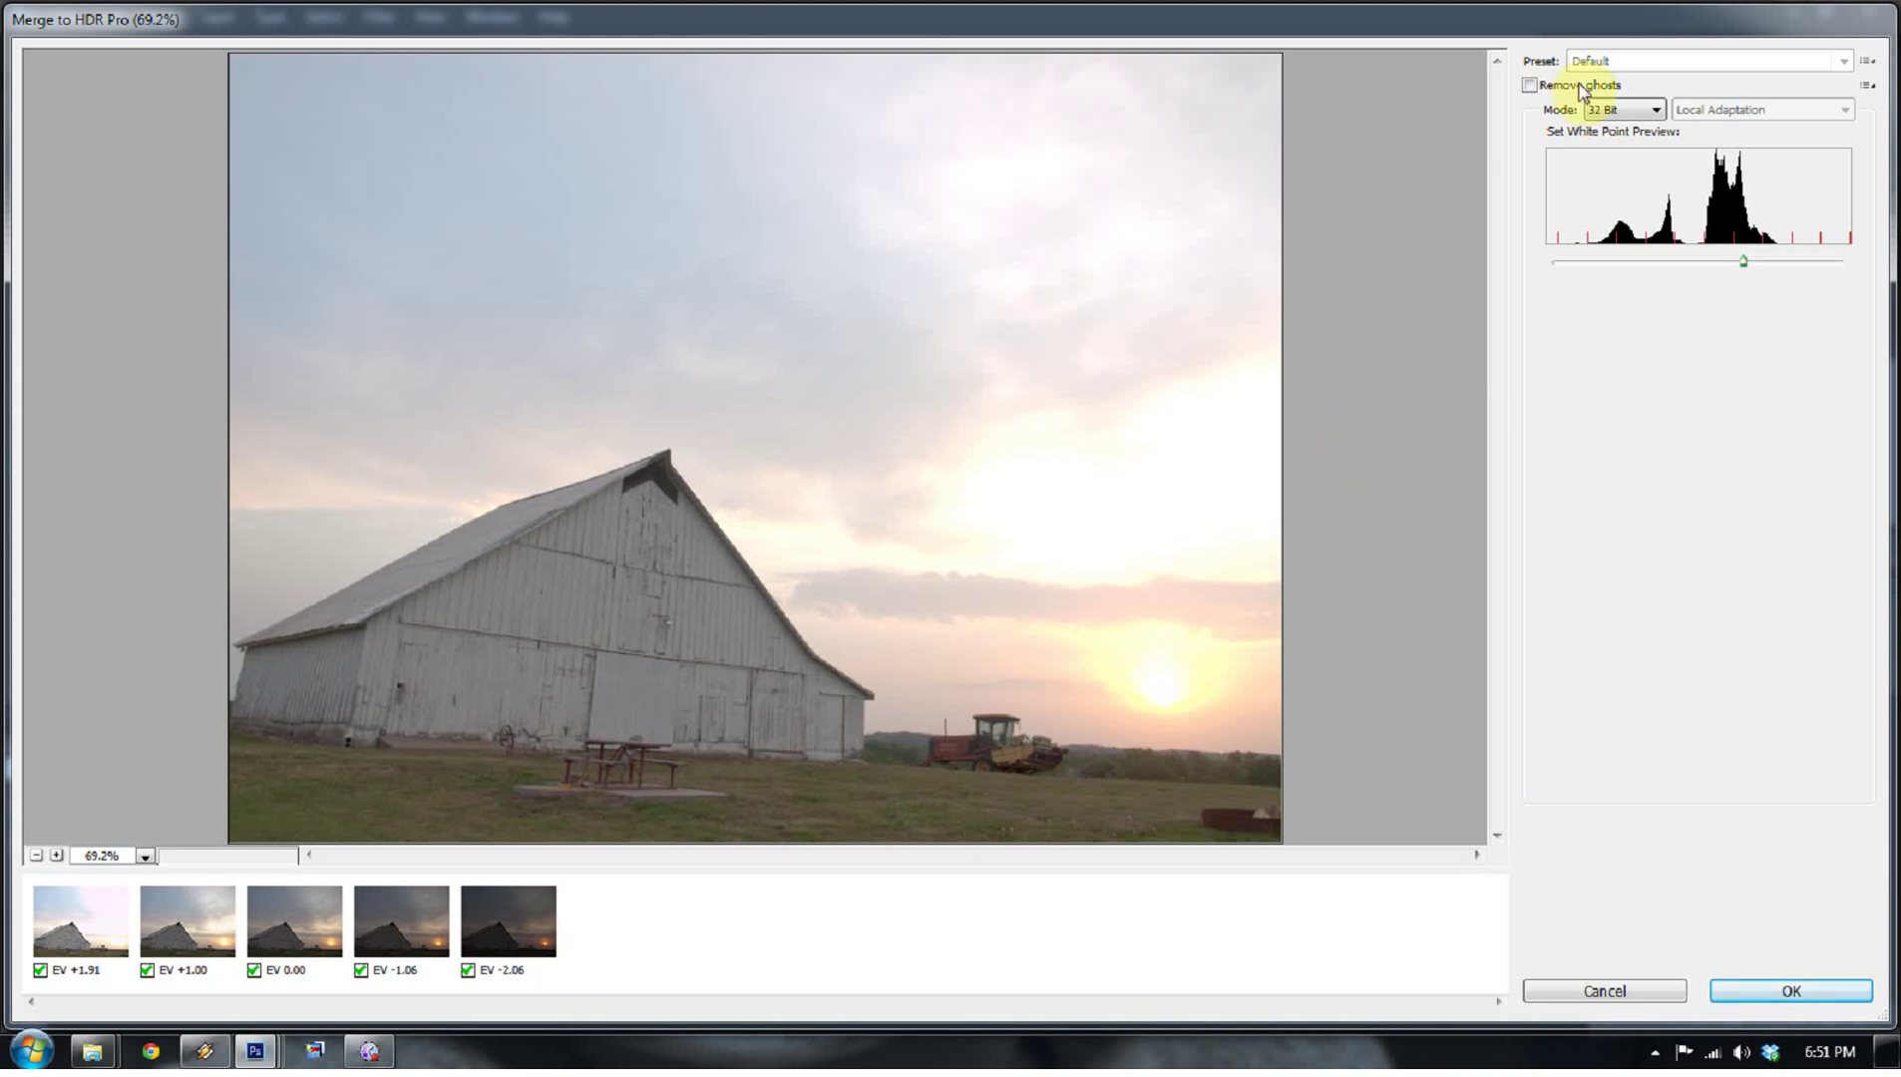
- Try 16-bit merge output, return to 32-bit, and turn on Remove ghosts
click(1636, 109)
click(1618, 151)
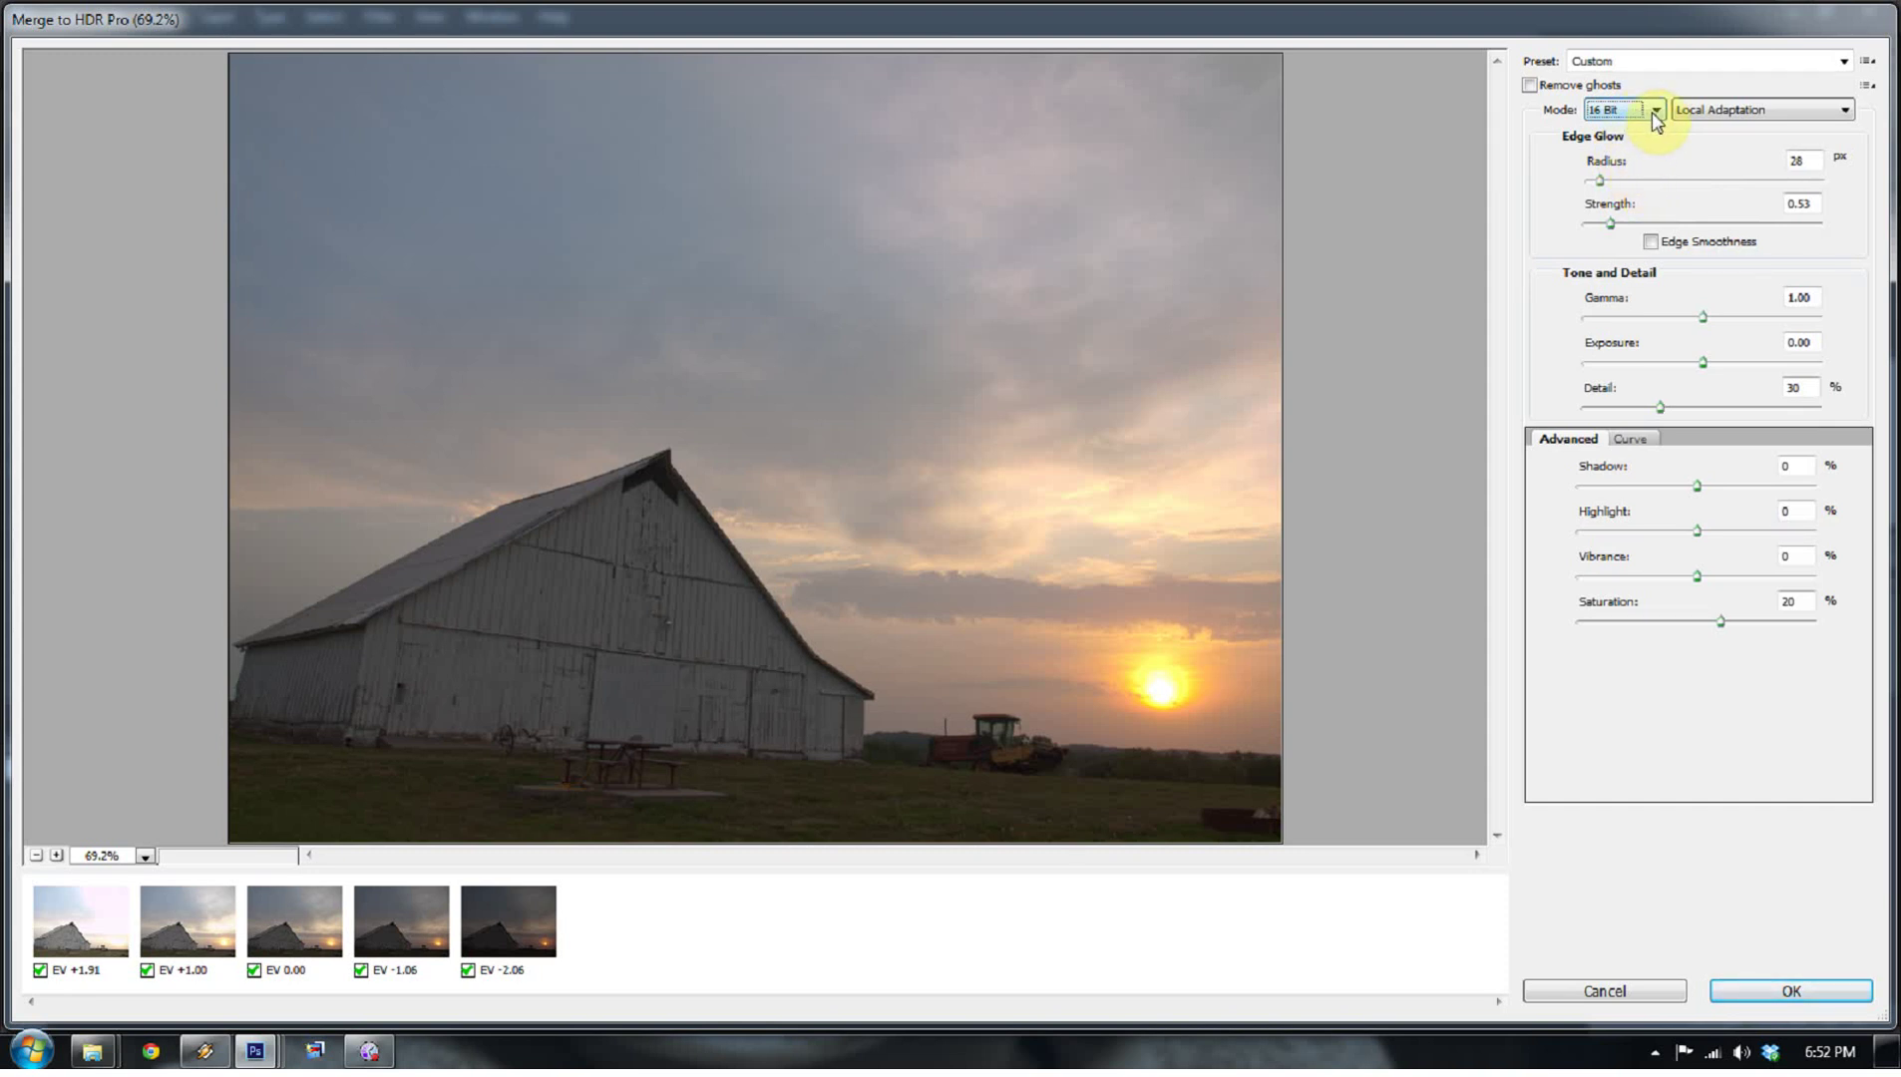
click(1651, 112)
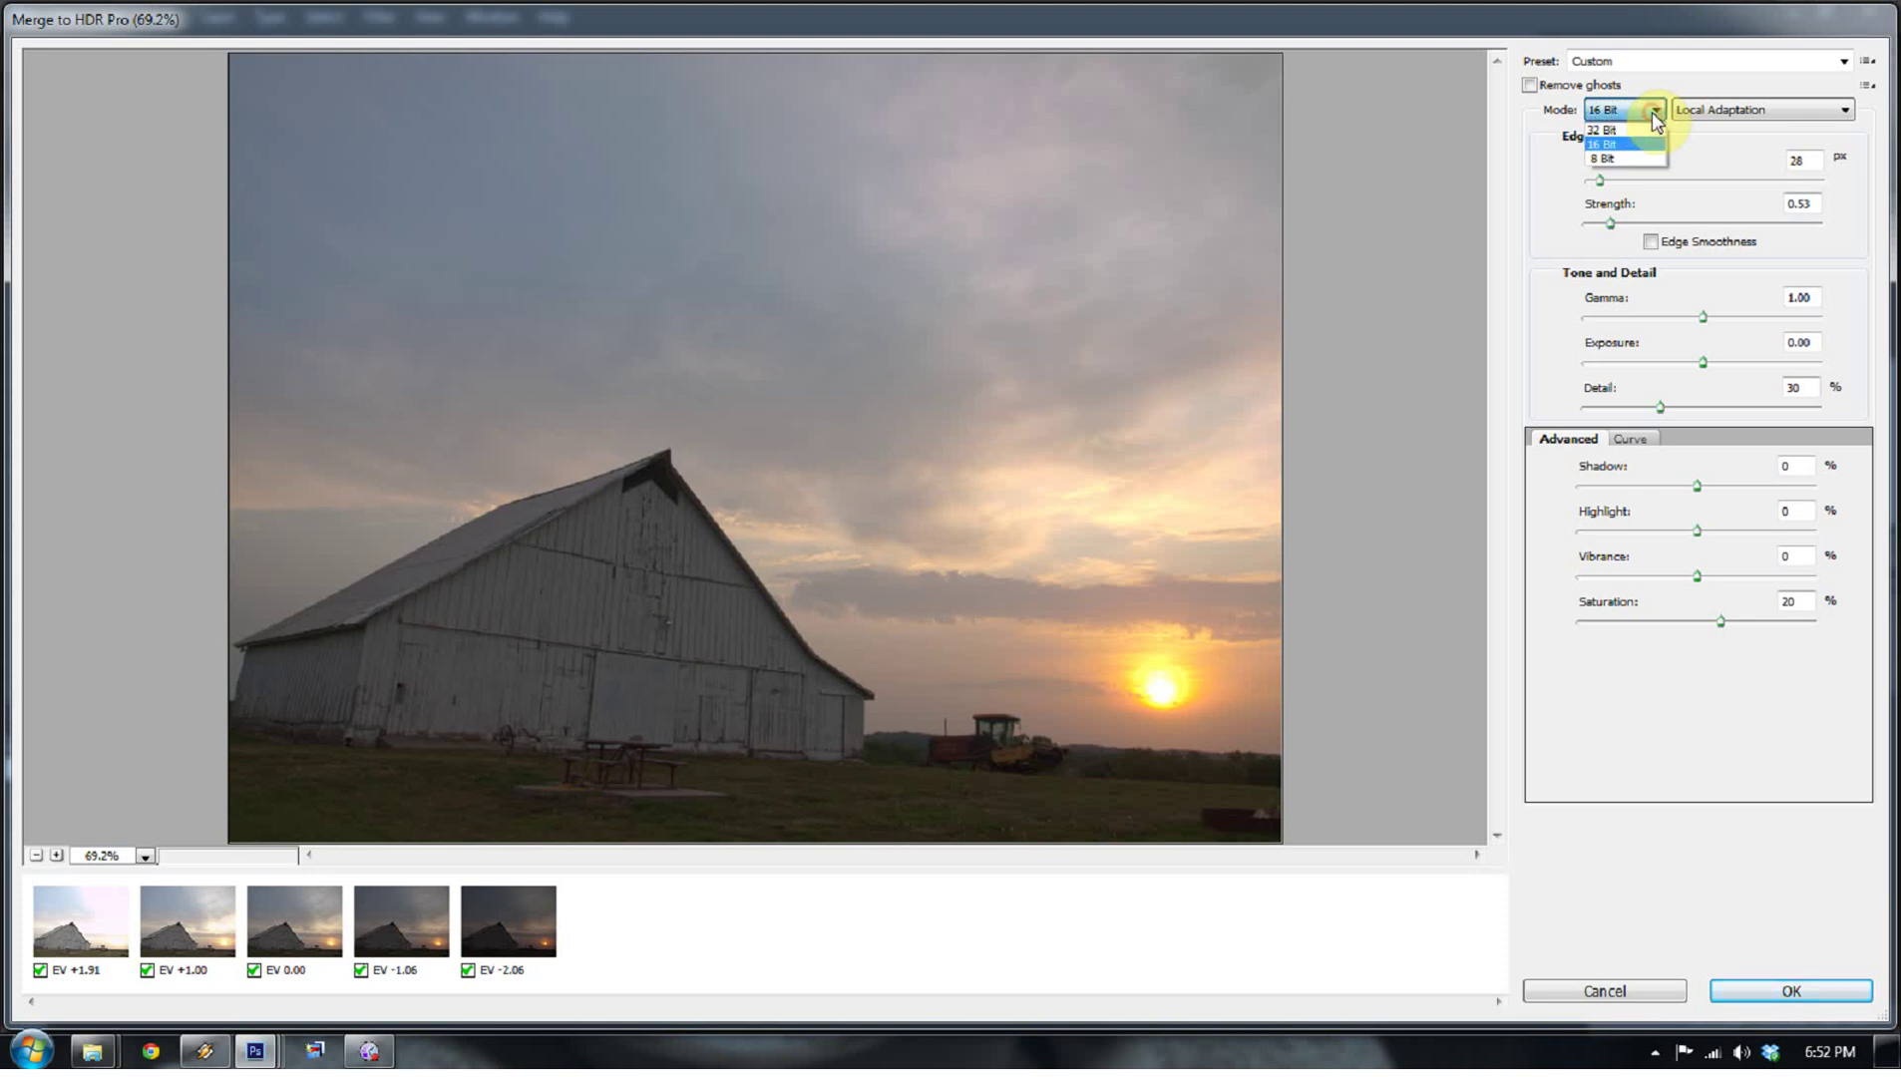
click(1605, 133)
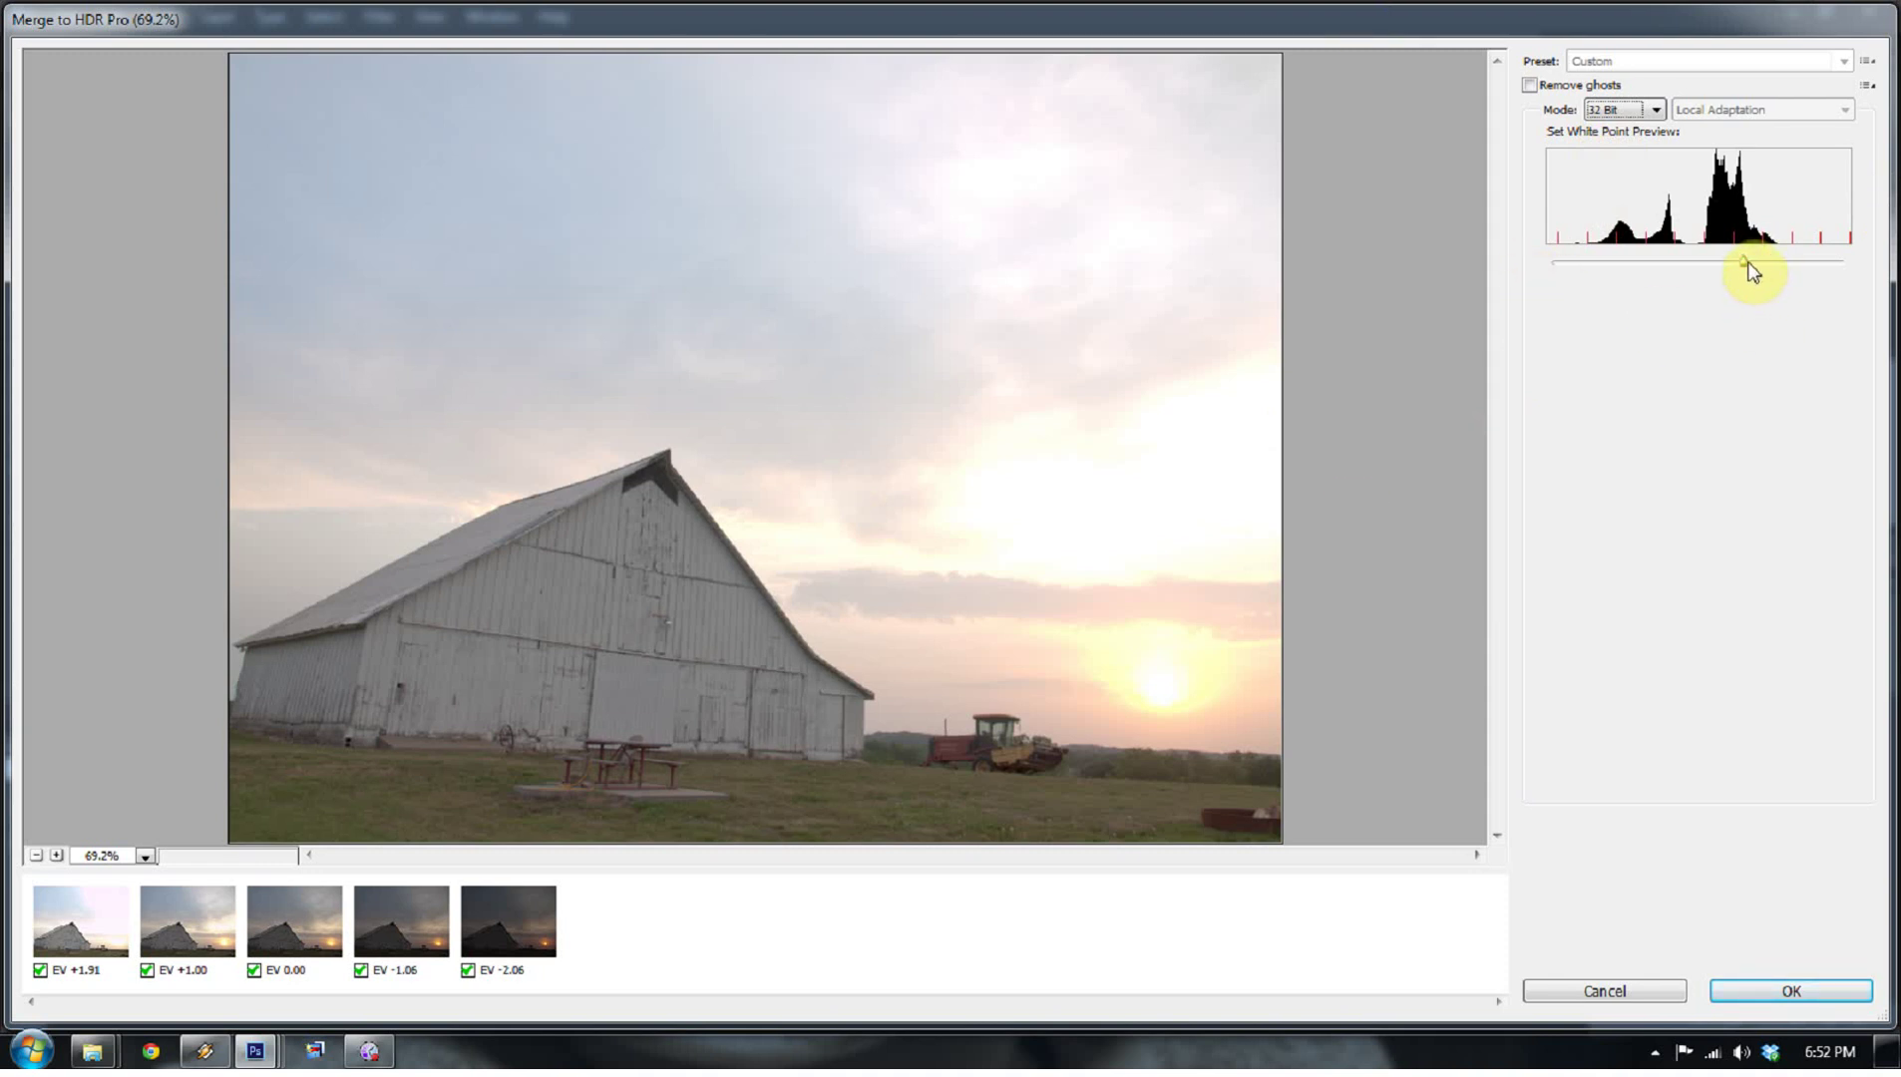
click(1530, 87)
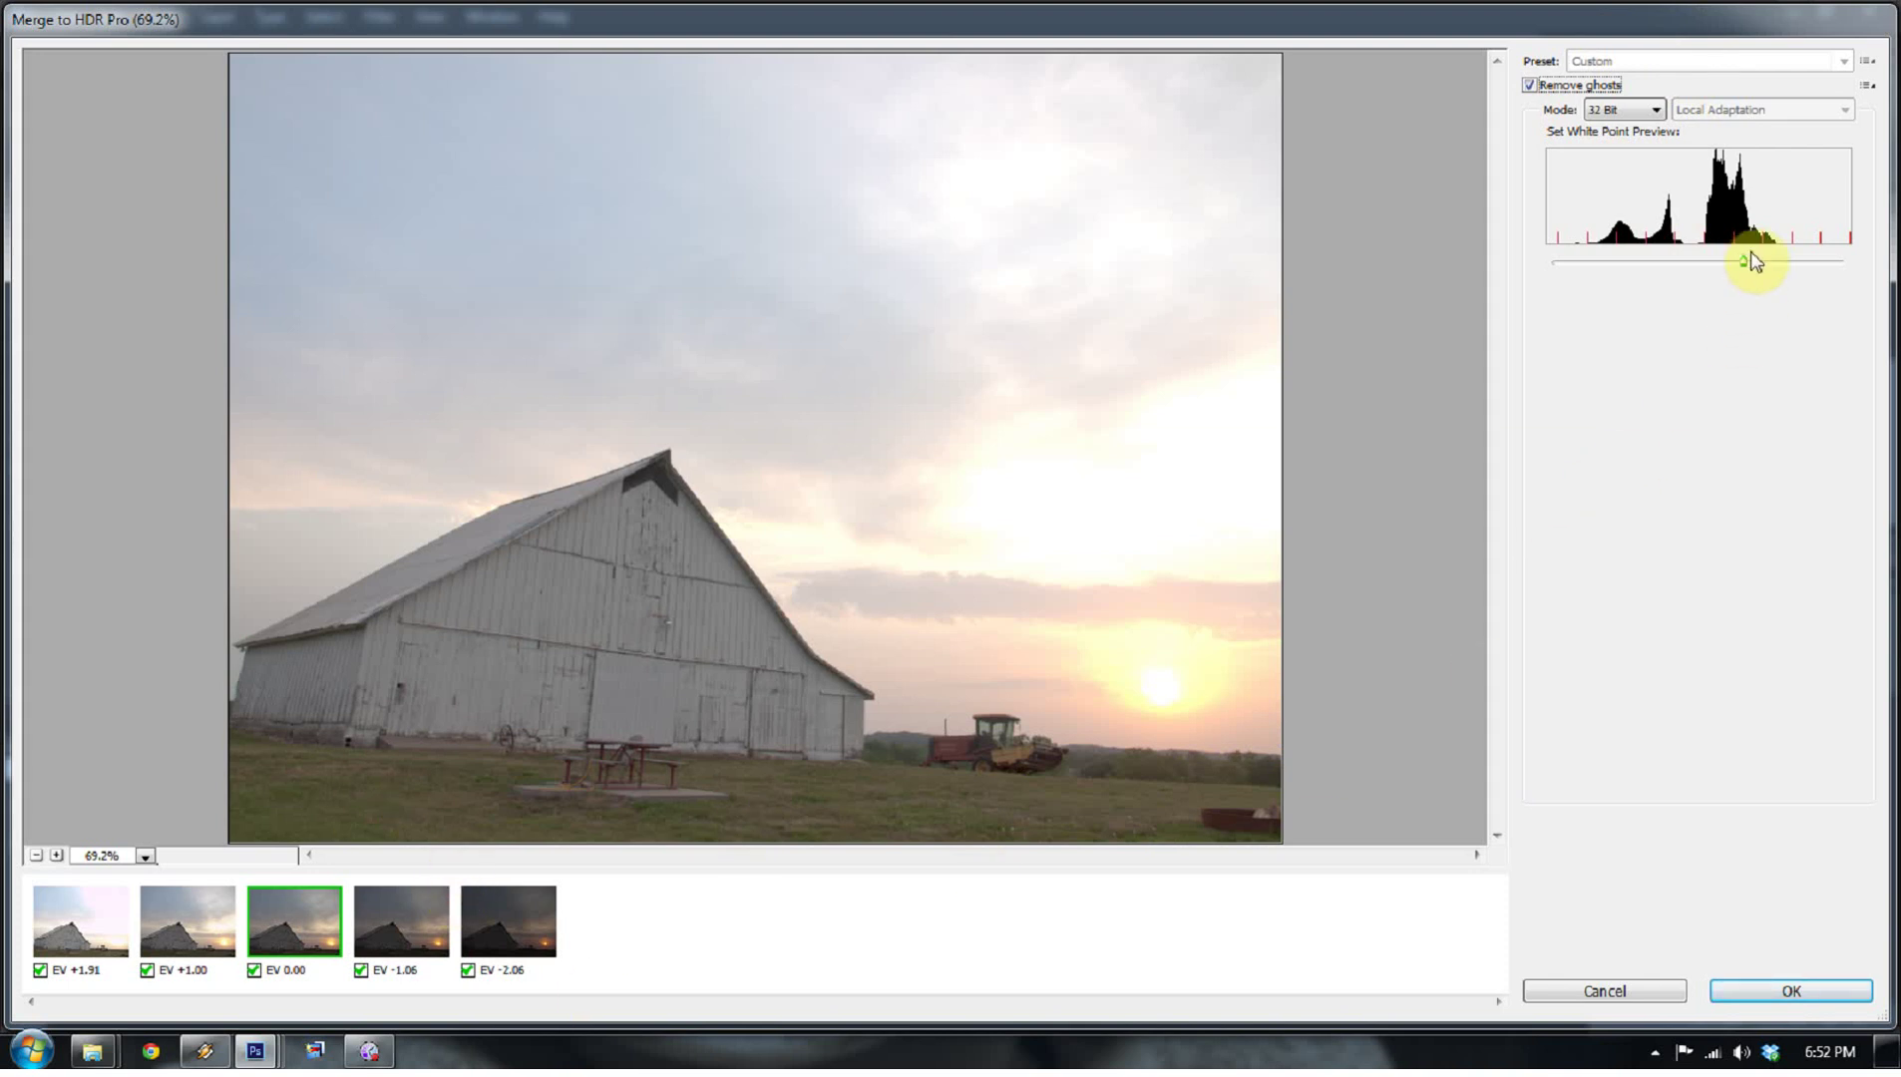
- Set the white point slider near the right end and accept the merge
drag(1756, 263, 1857, 261)
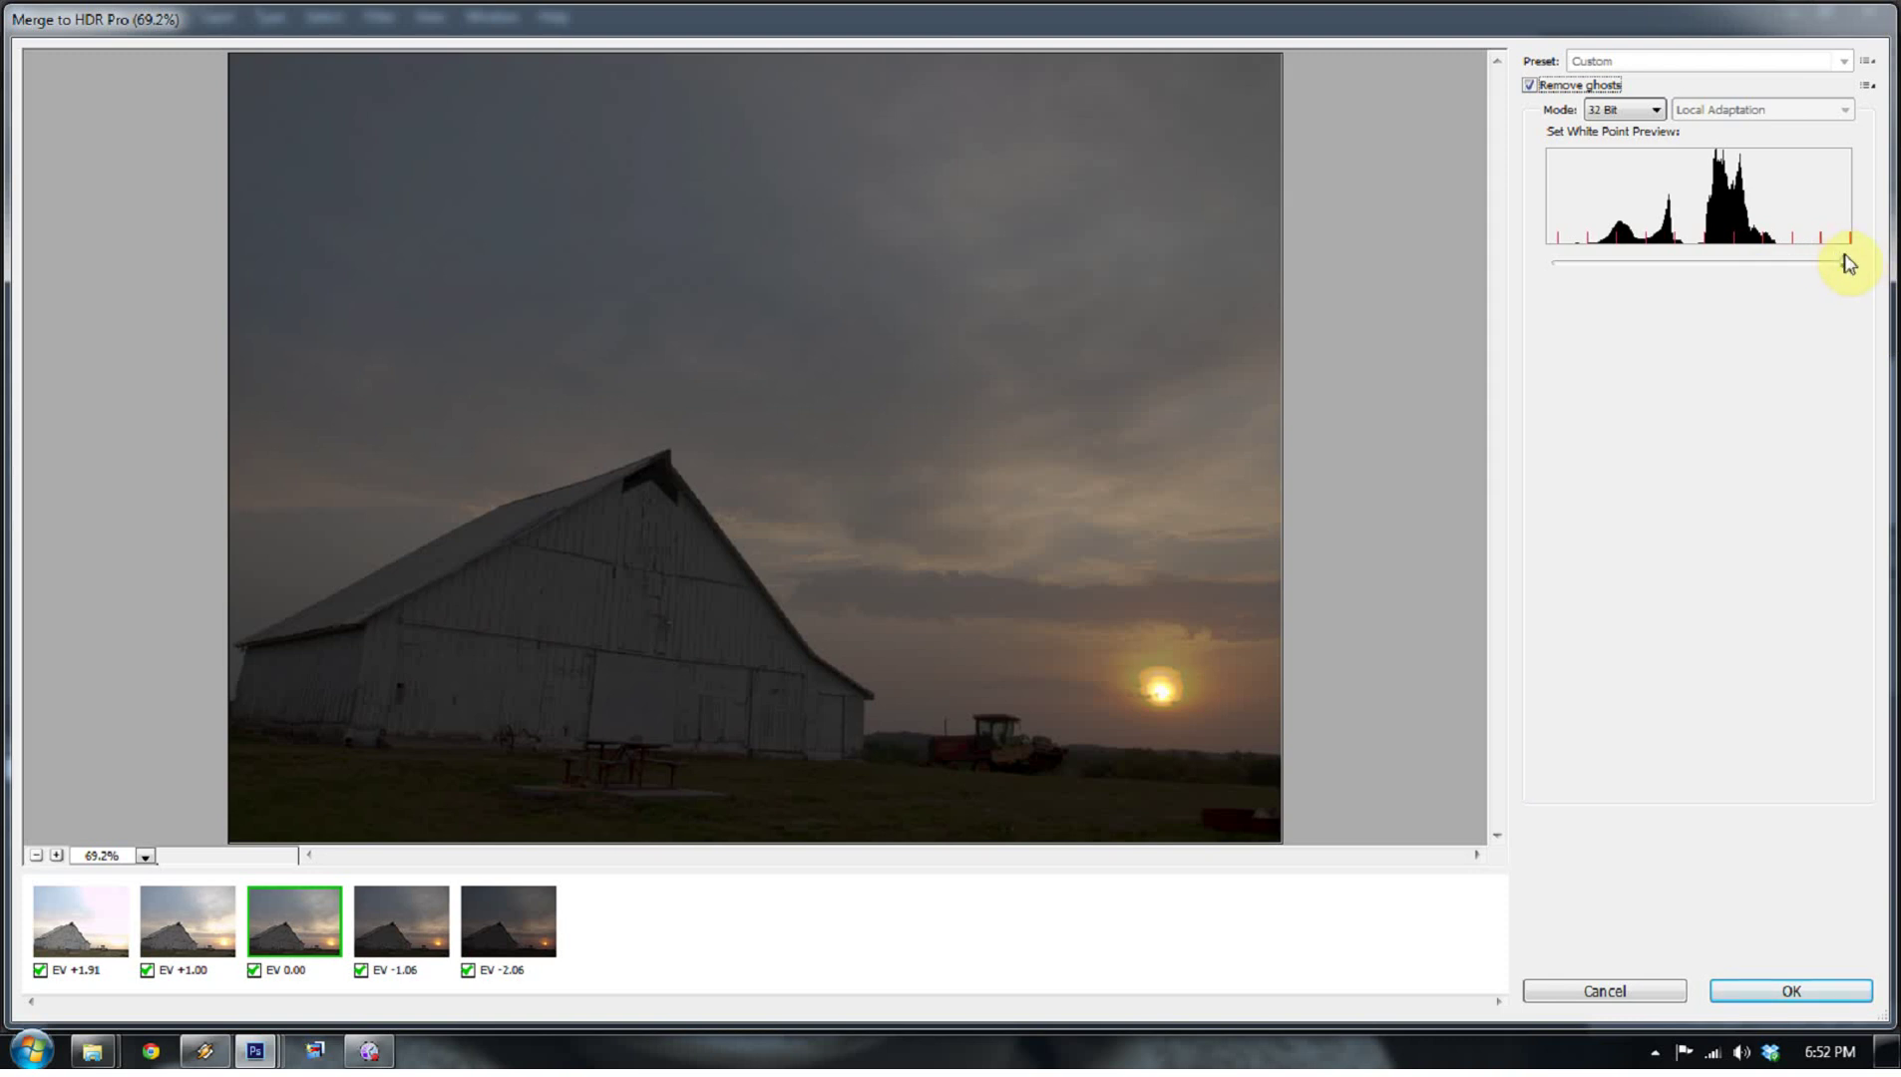
drag(1846, 263, 1785, 269)
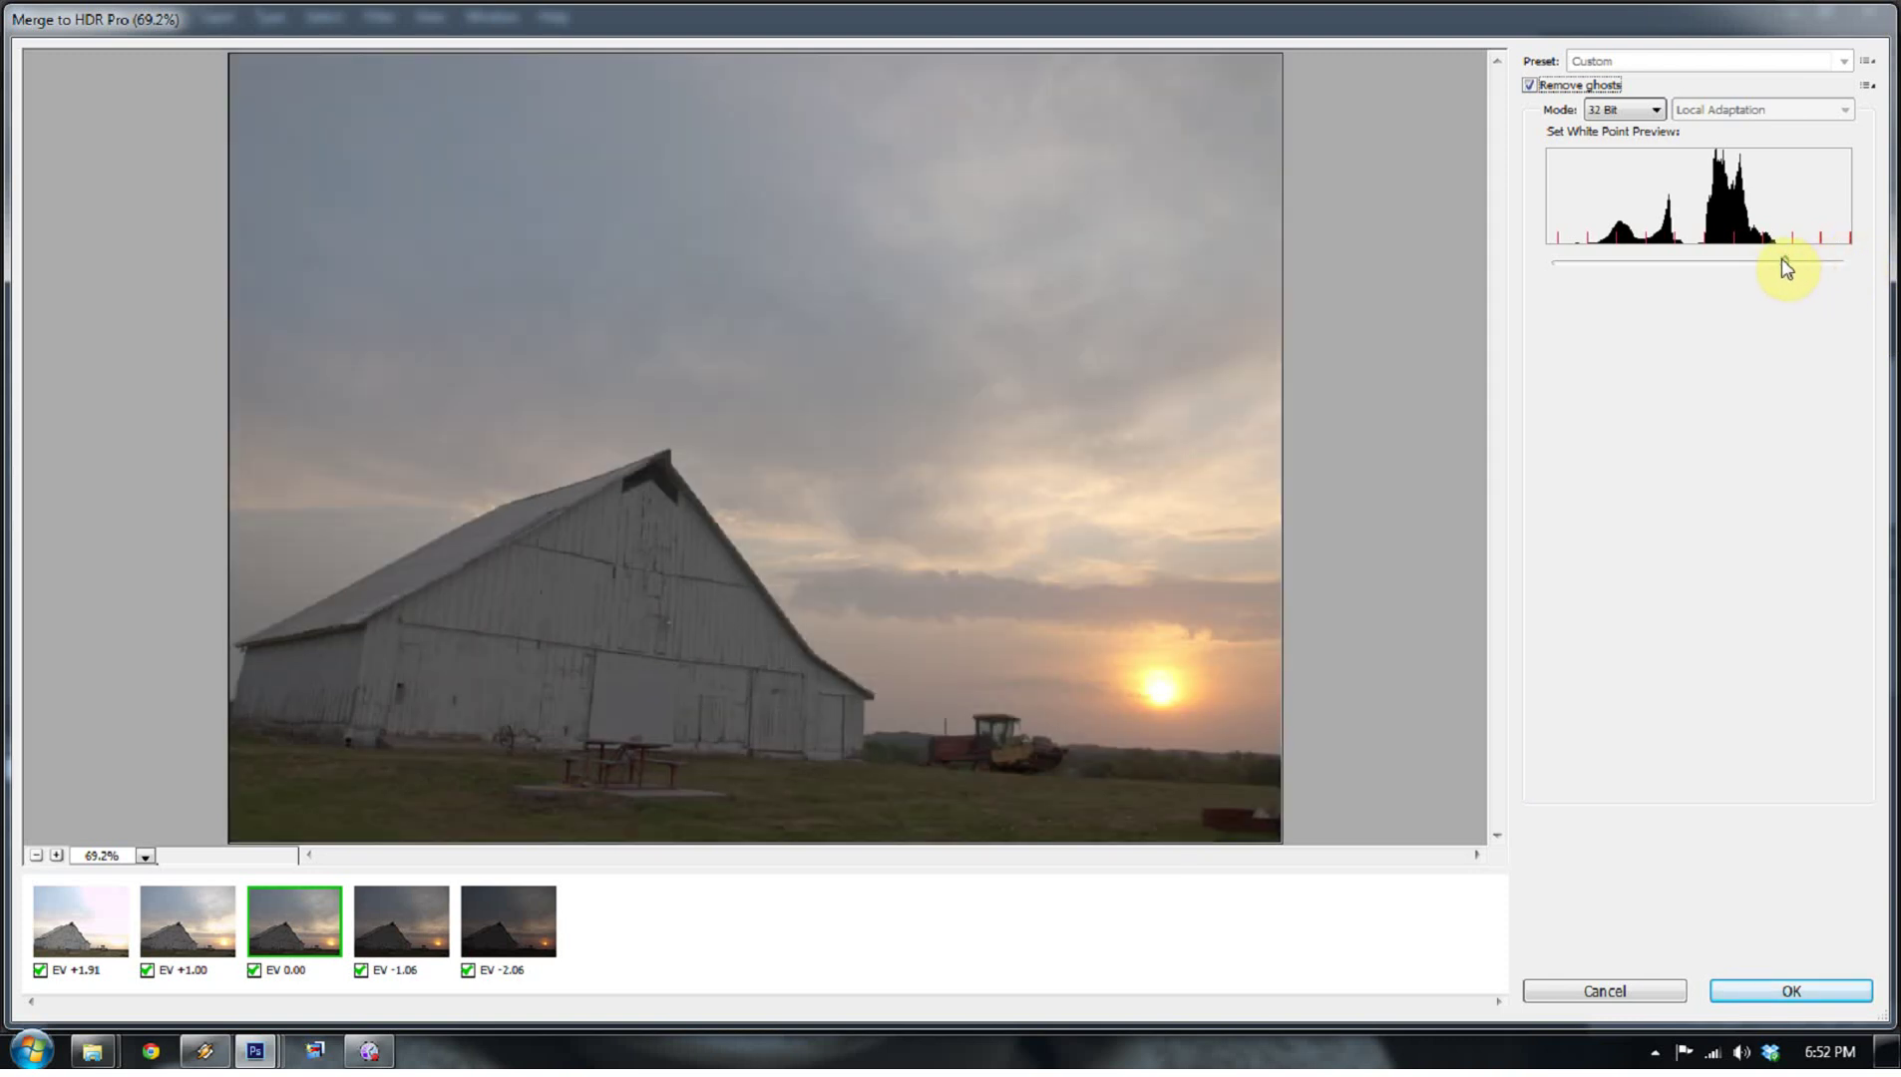
click(1790, 261)
click(1792, 261)
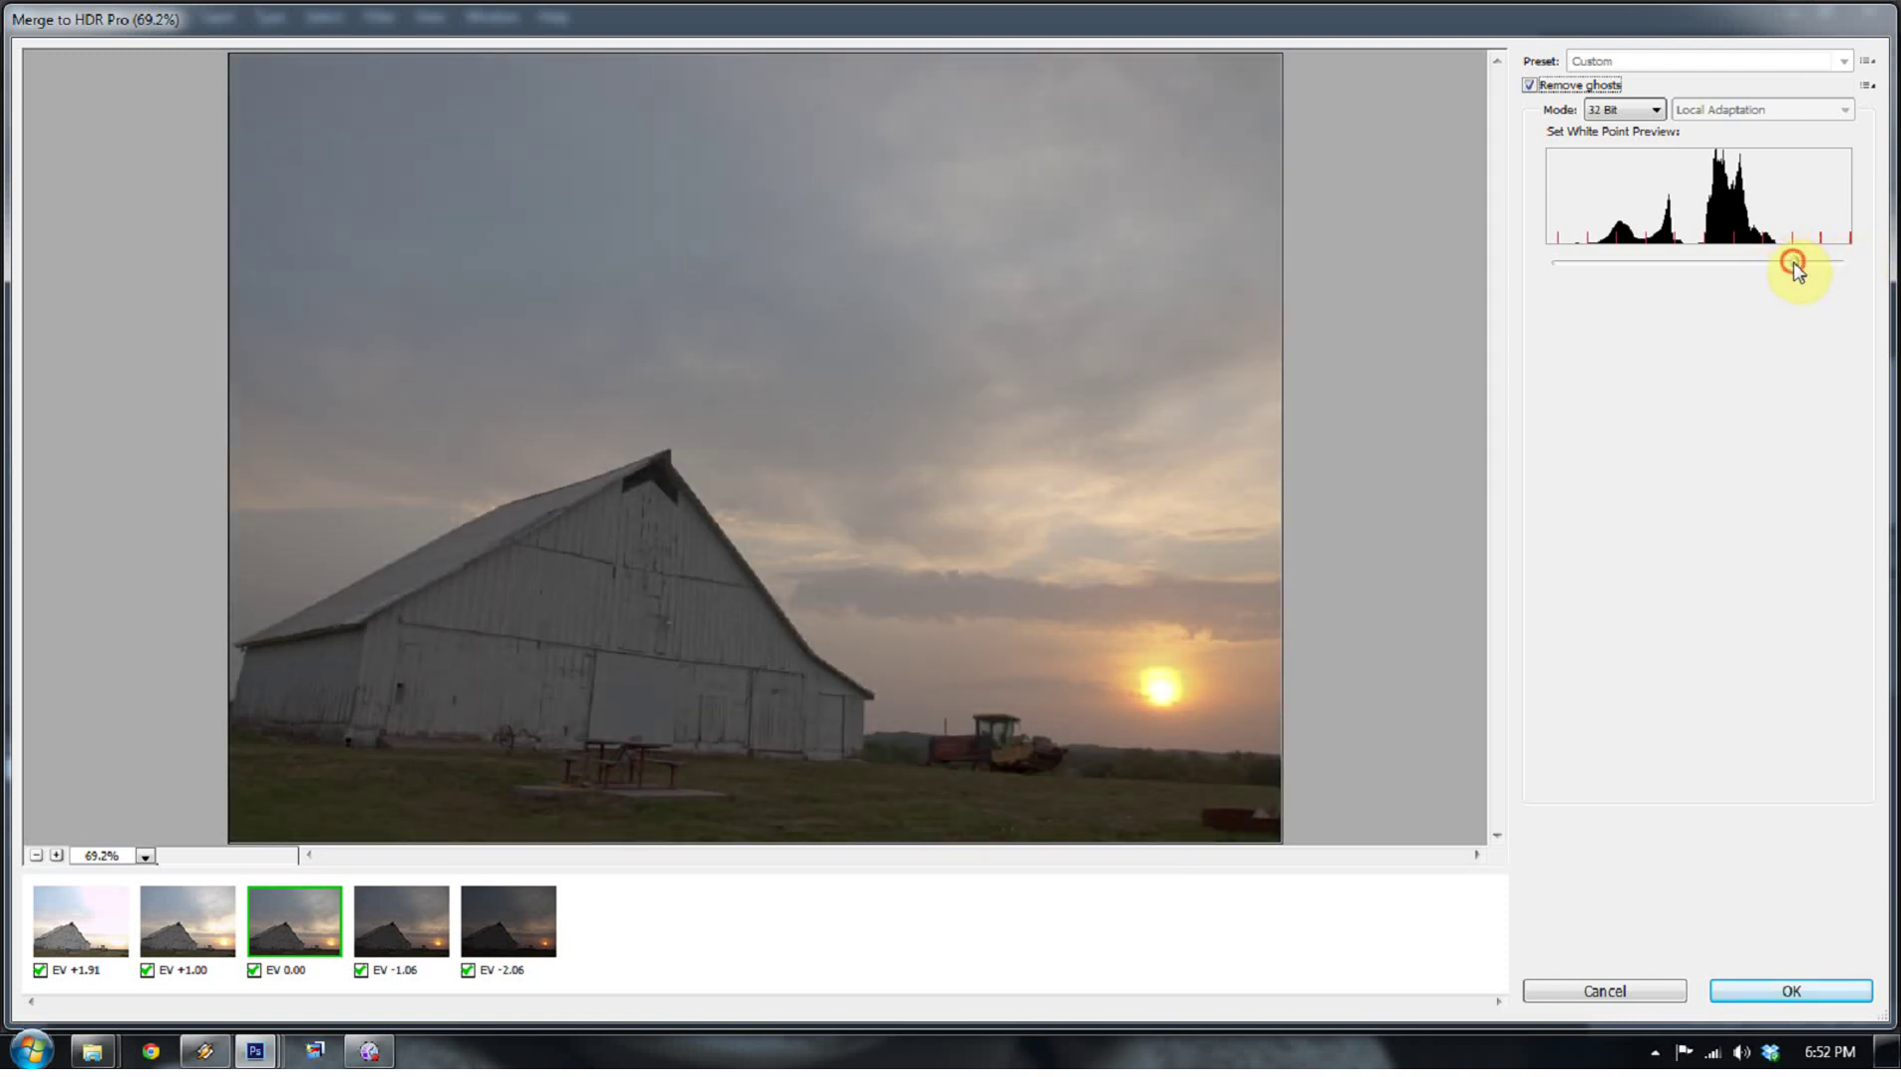
click(1790, 261)
click(1826, 988)
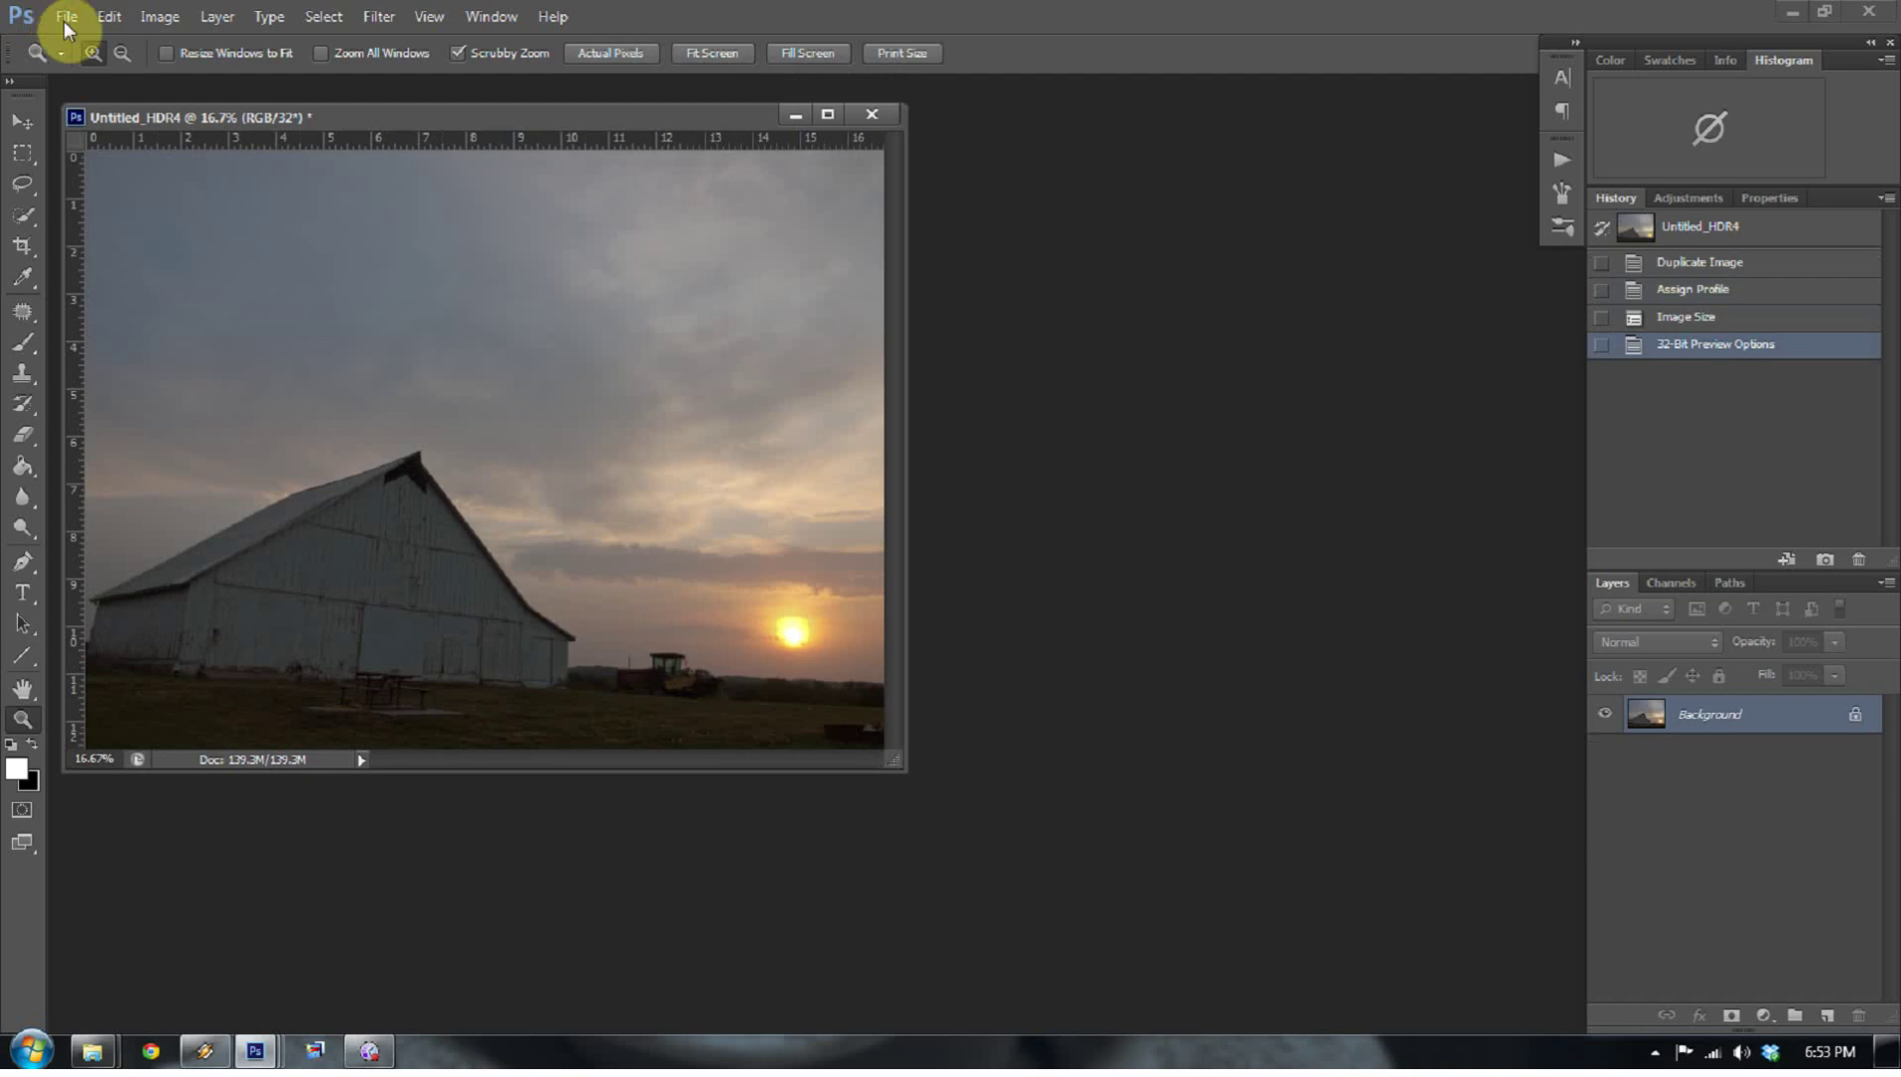
- Save the HDR in 01 Experiments as TIFF '32 bit' with 32-bit float and LZW
click(64, 21)
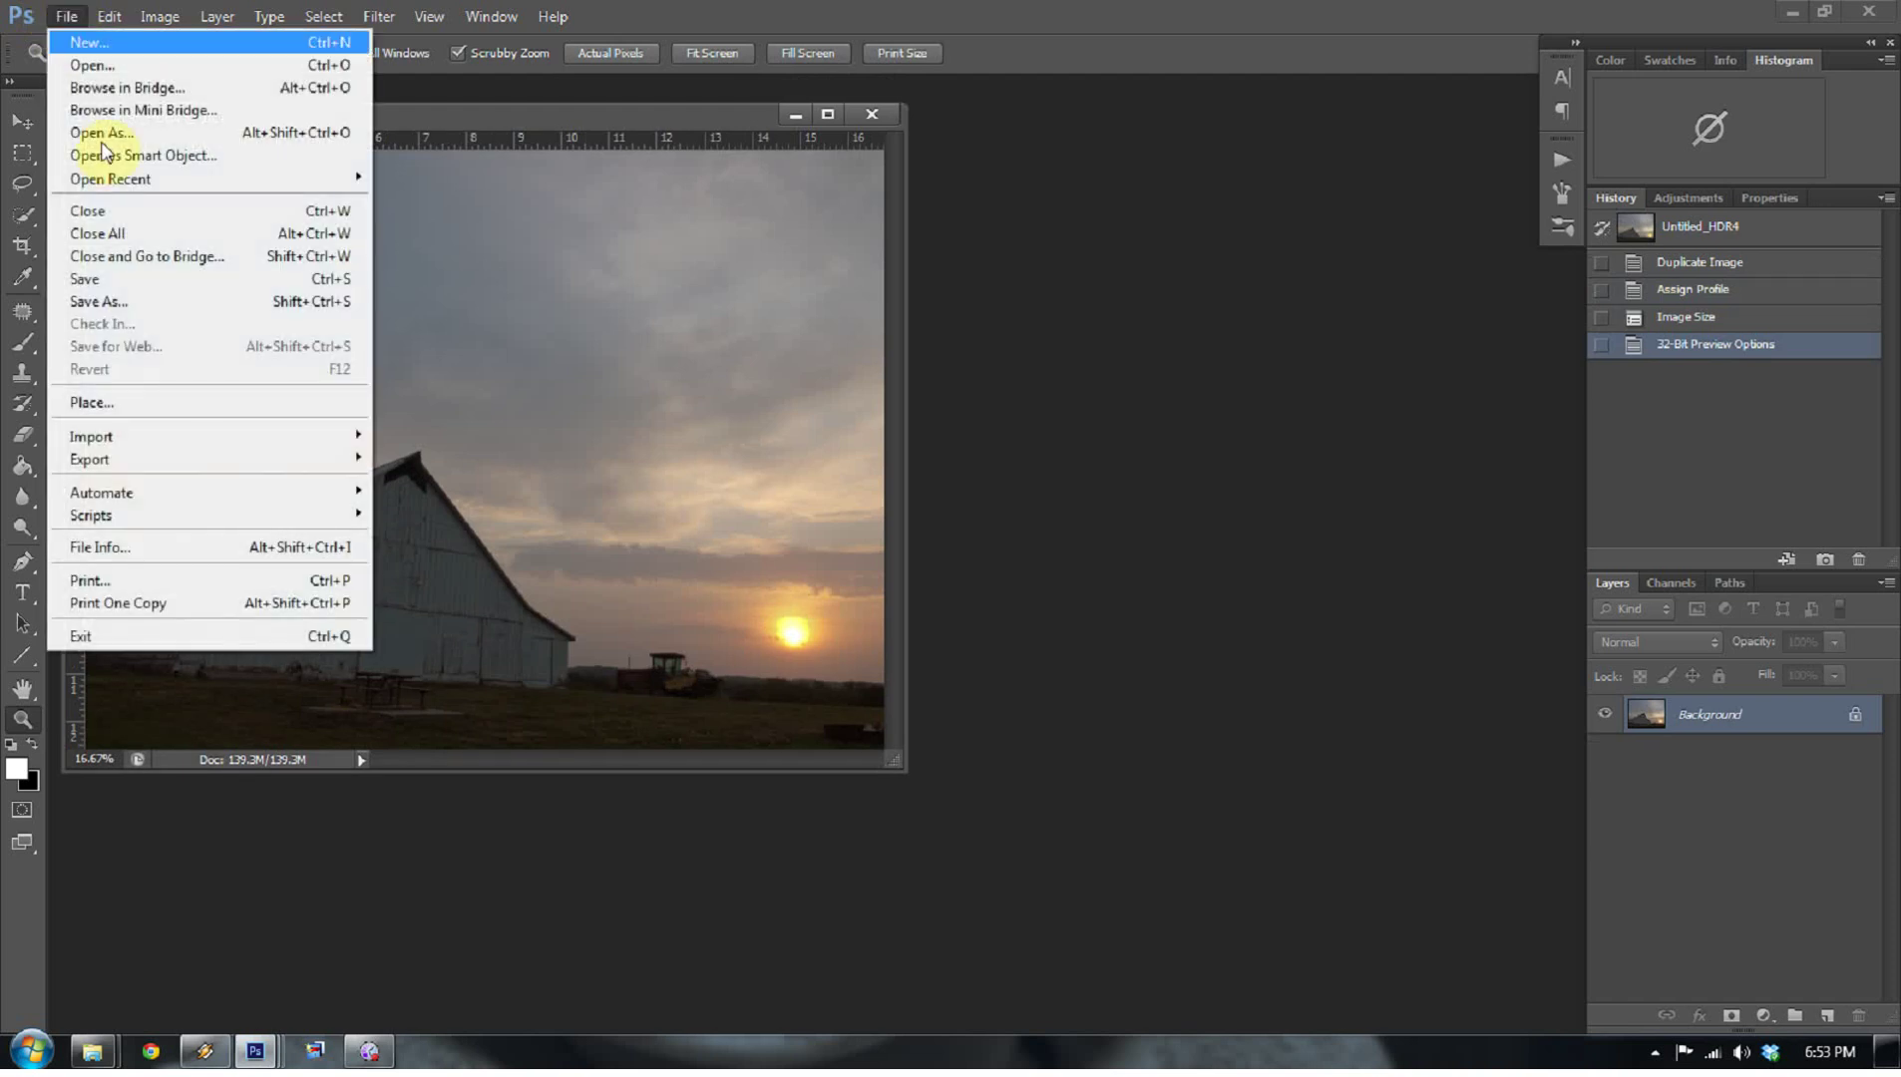
click(134, 299)
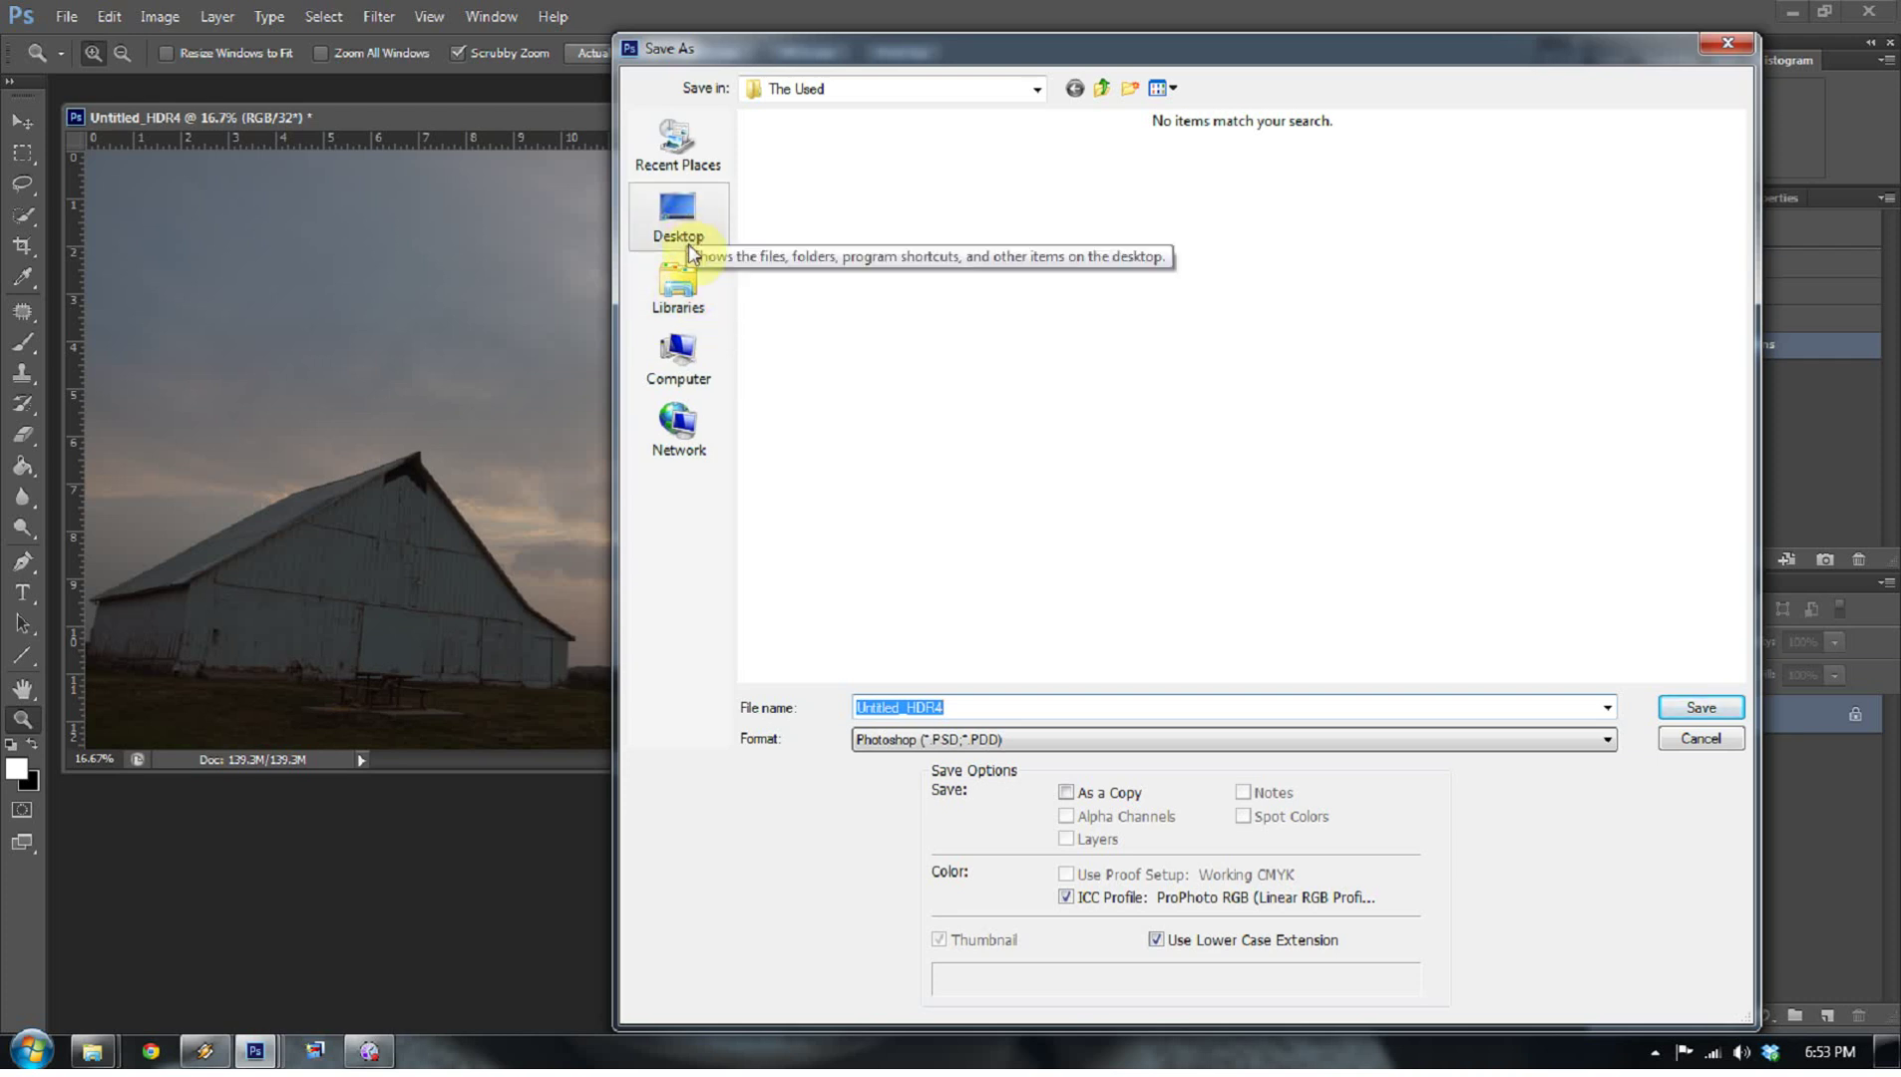
click(687, 233)
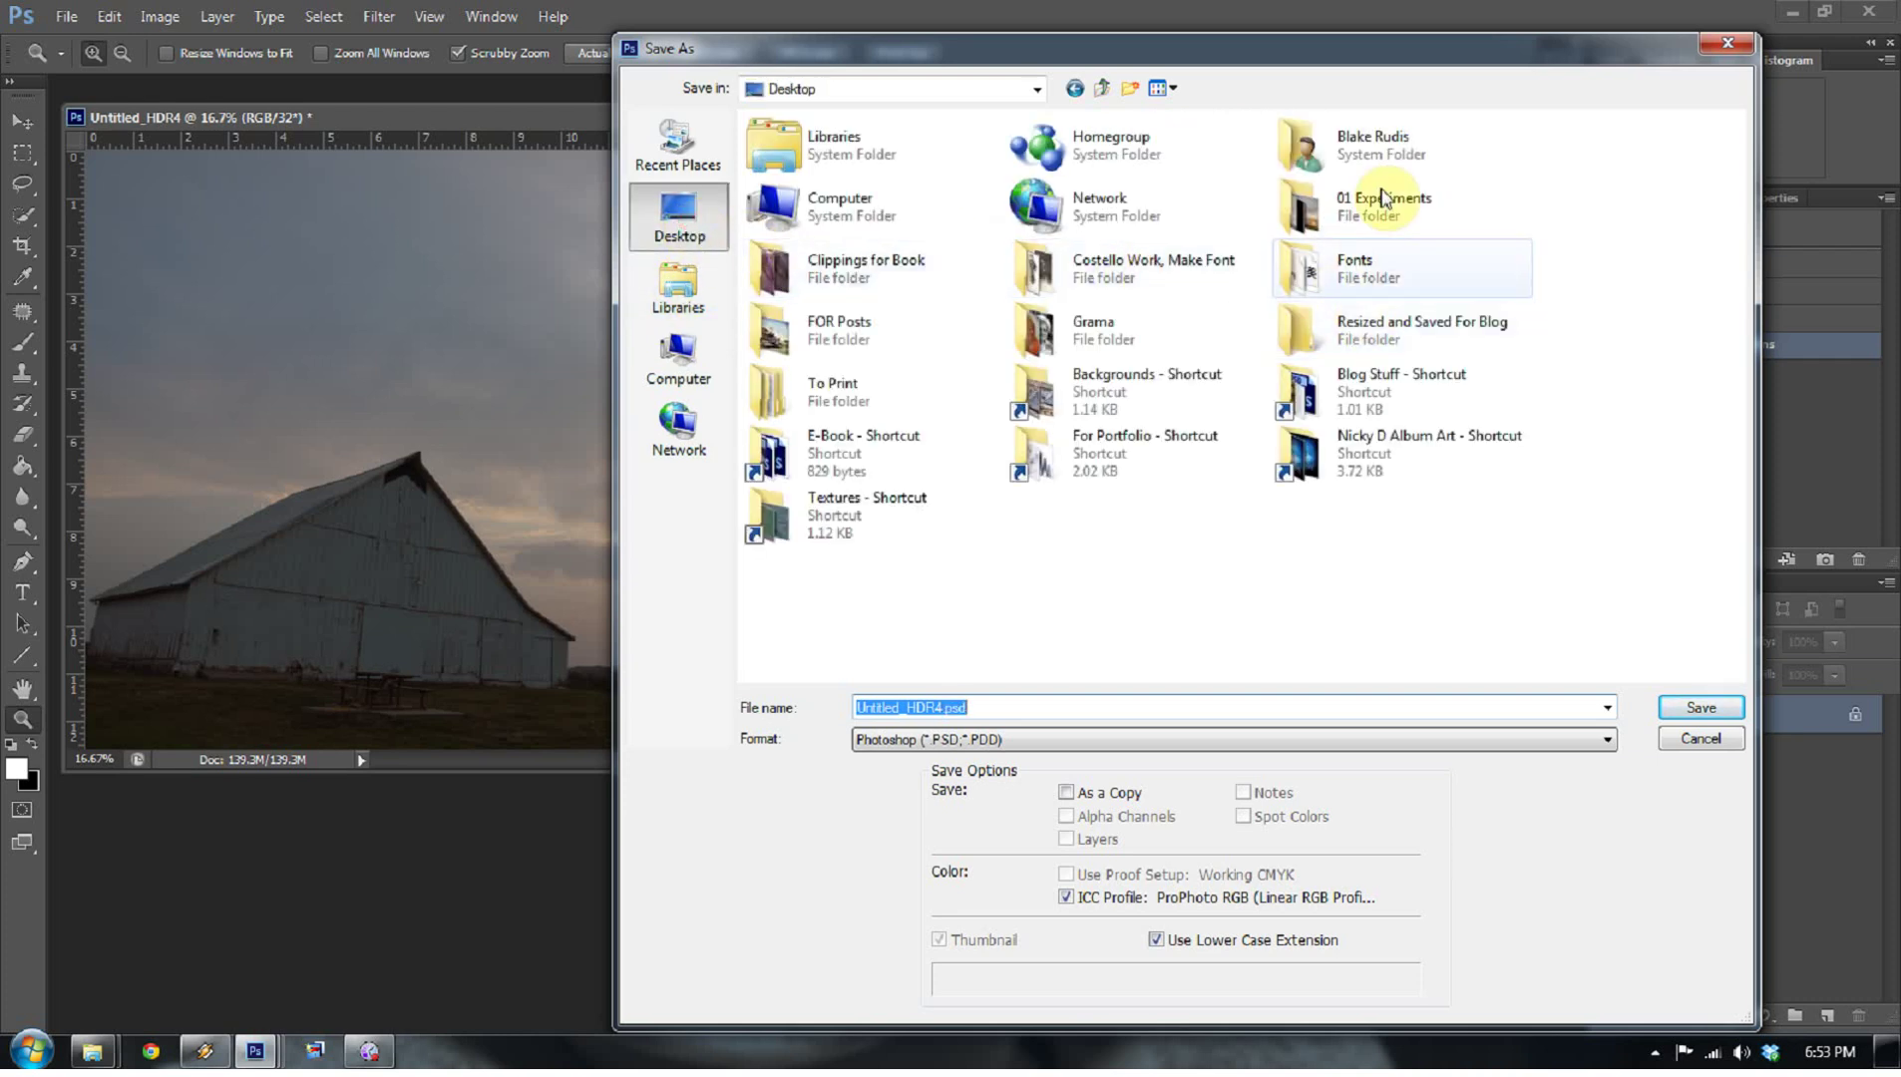
double_click(1386, 200)
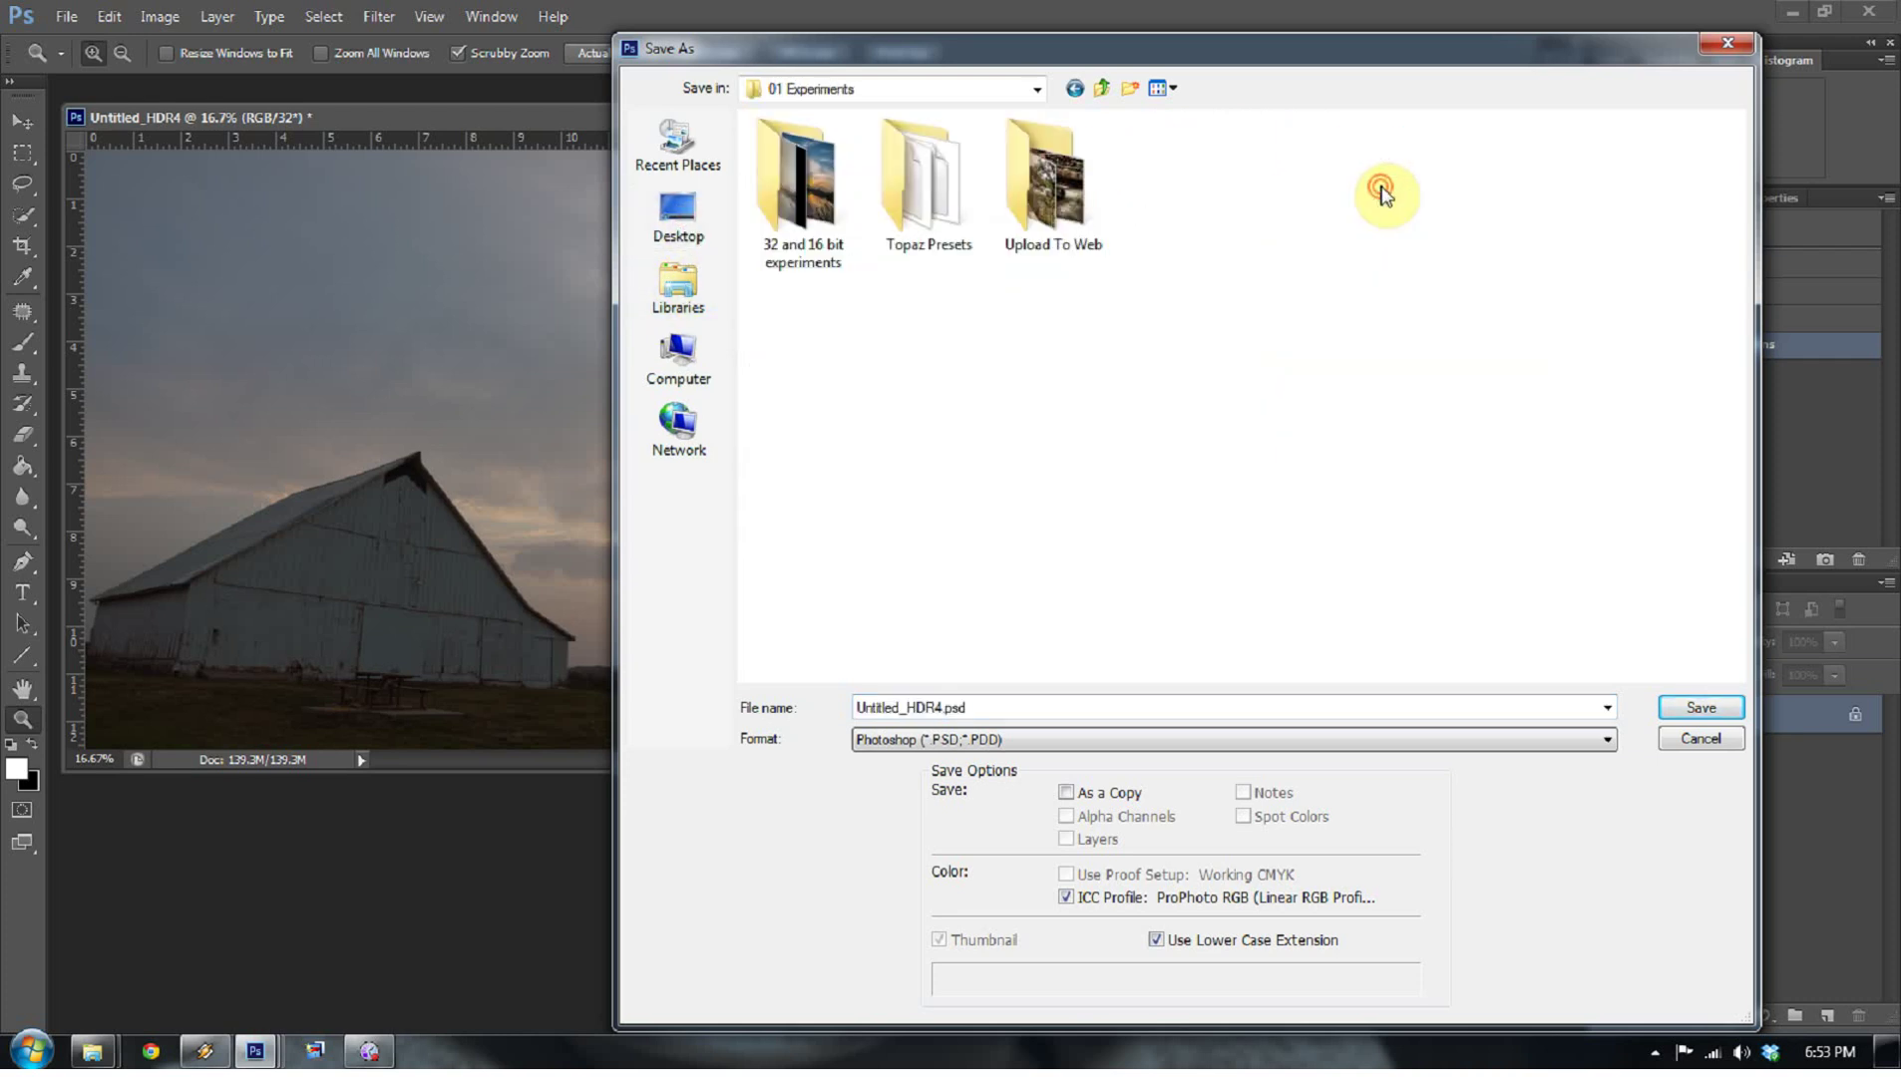
click(1030, 746)
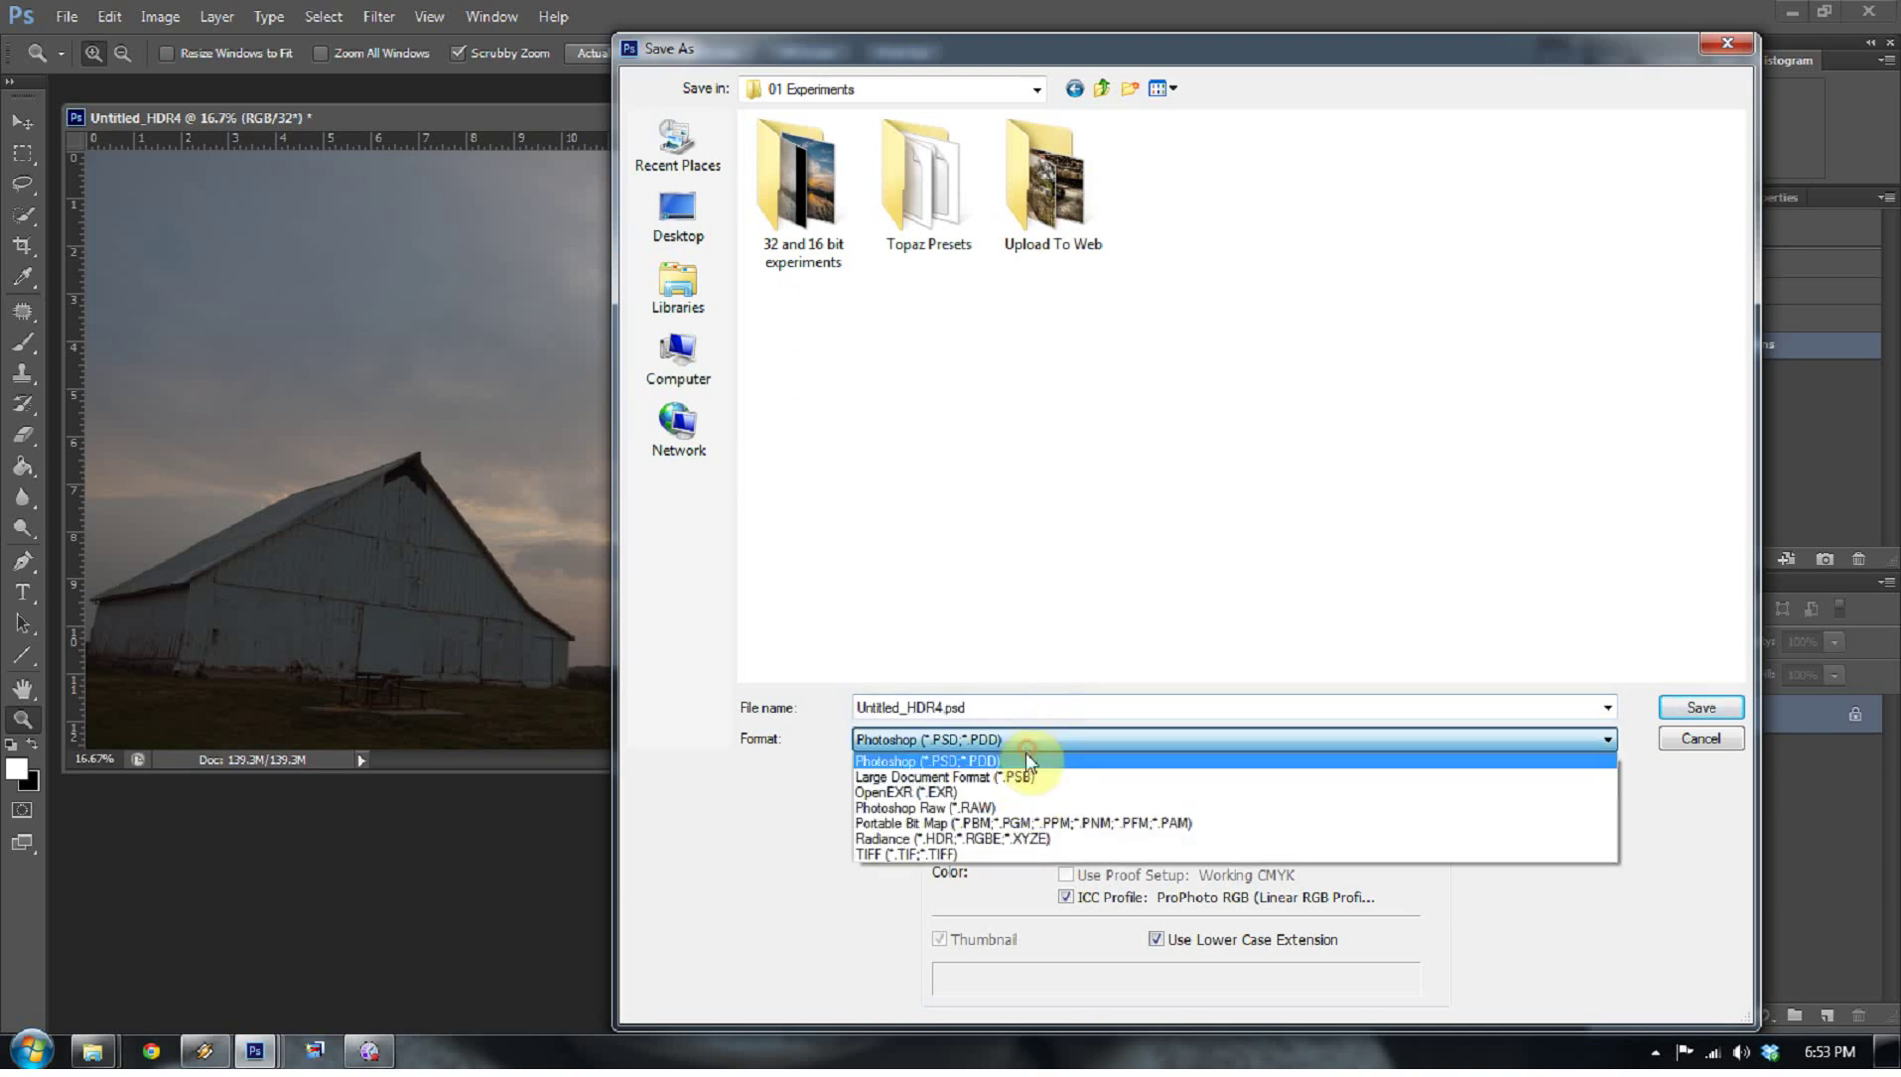
click(1004, 856)
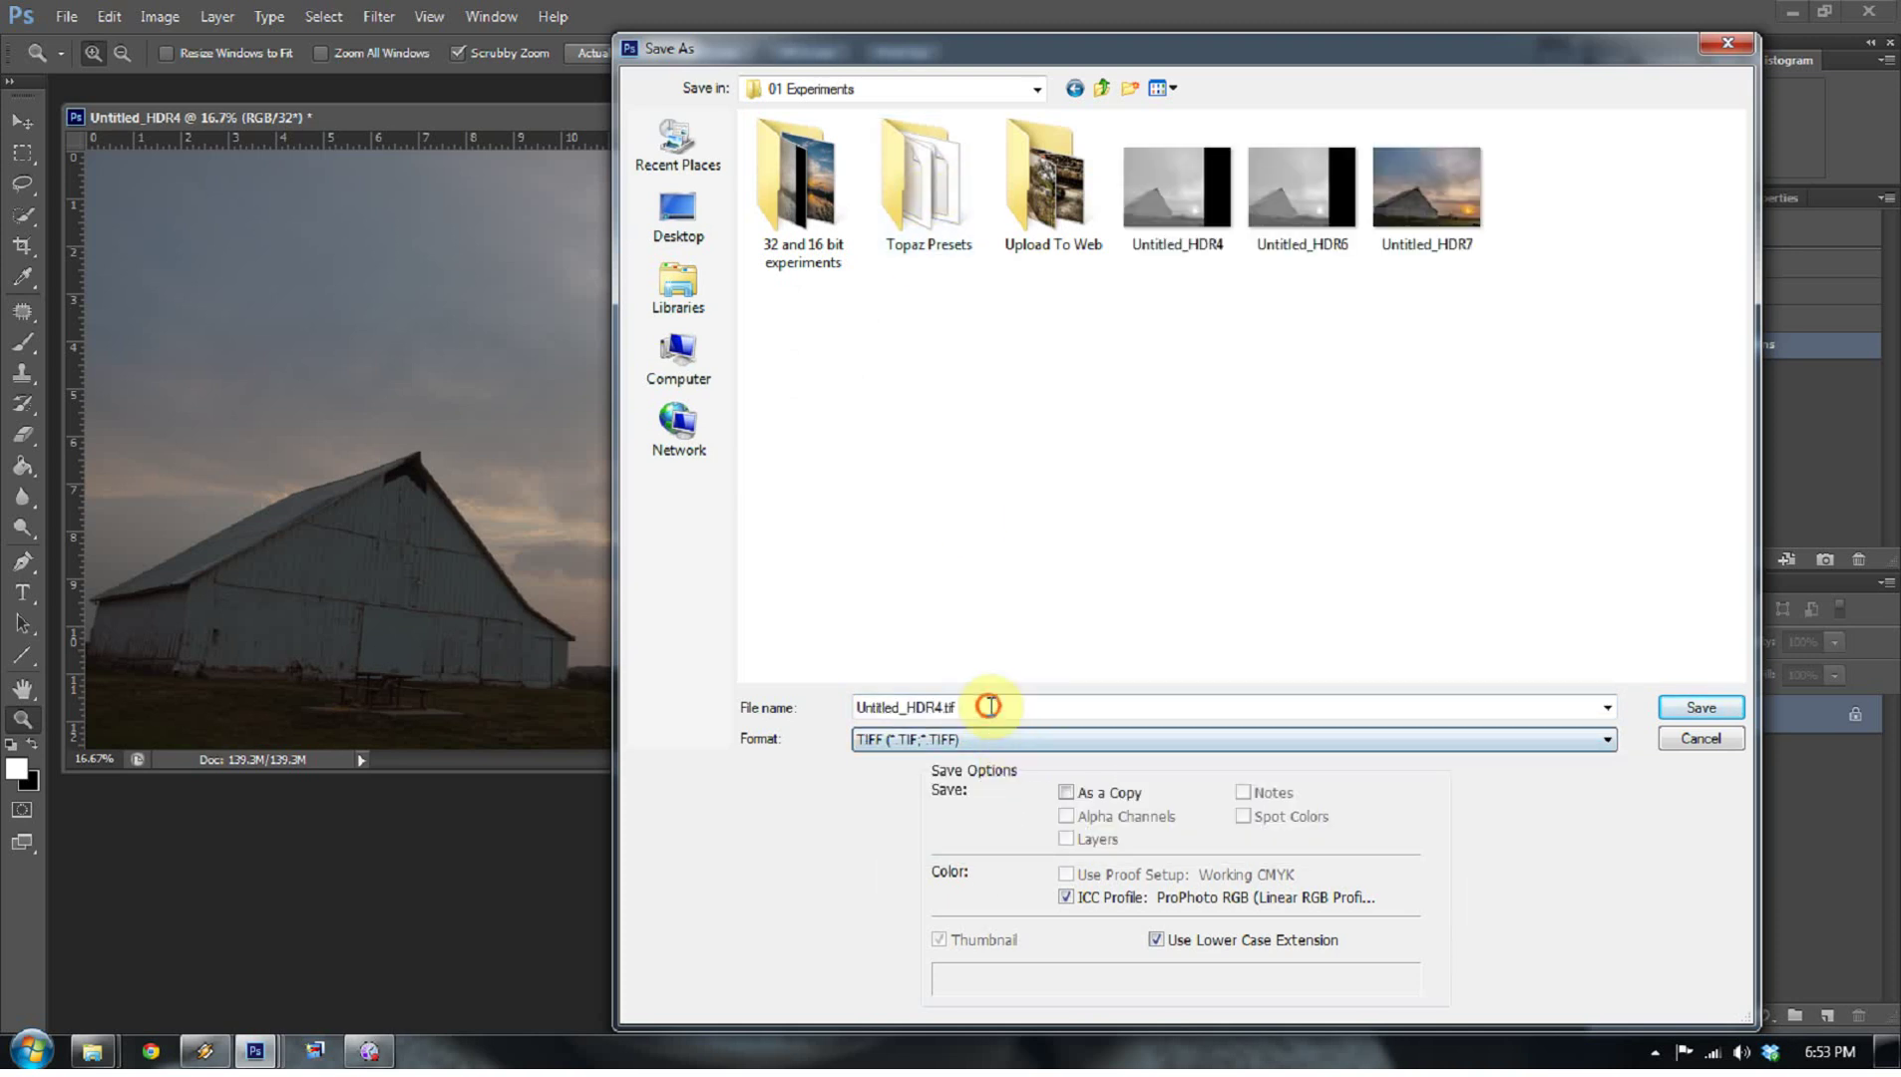
drag(988, 707, 833, 708)
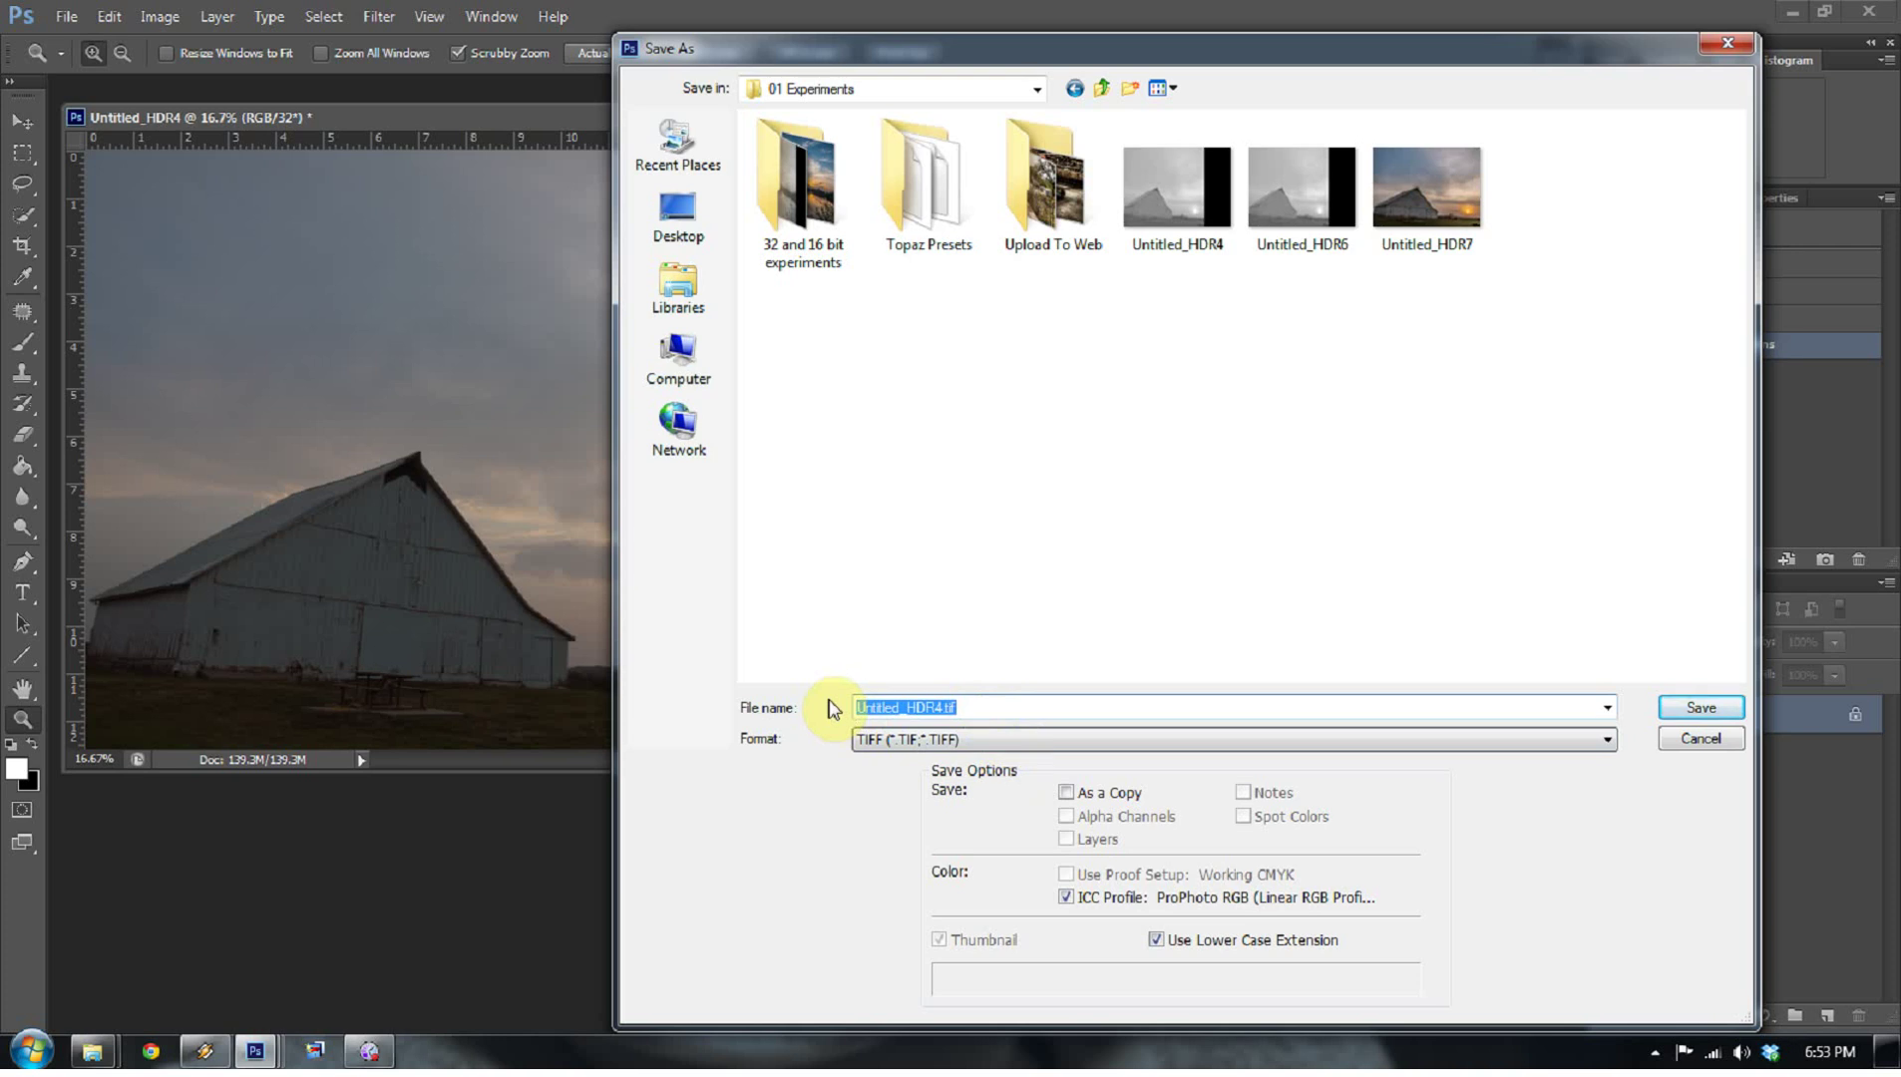
text(32 bit)
click(1700, 709)
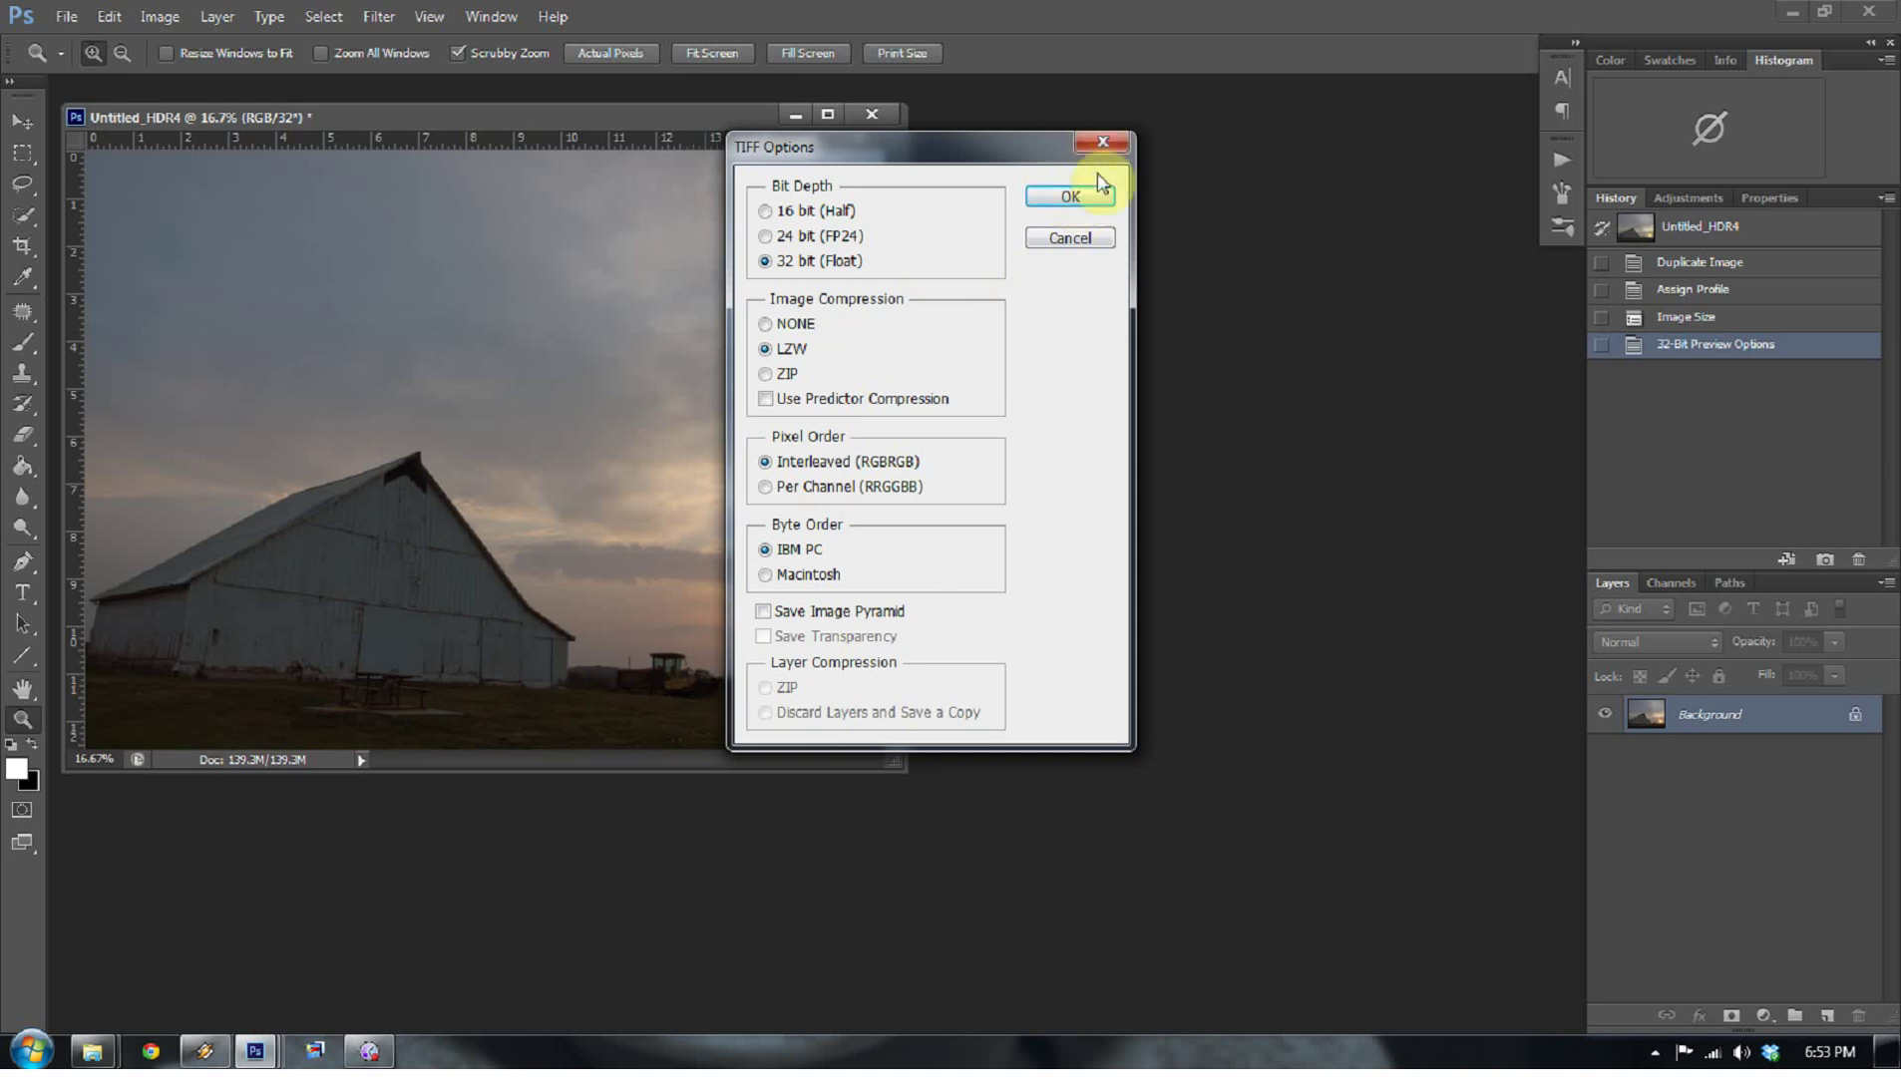
click(1073, 195)
- Close the Untitled_HDR4 document without saving changes
click(92, 1050)
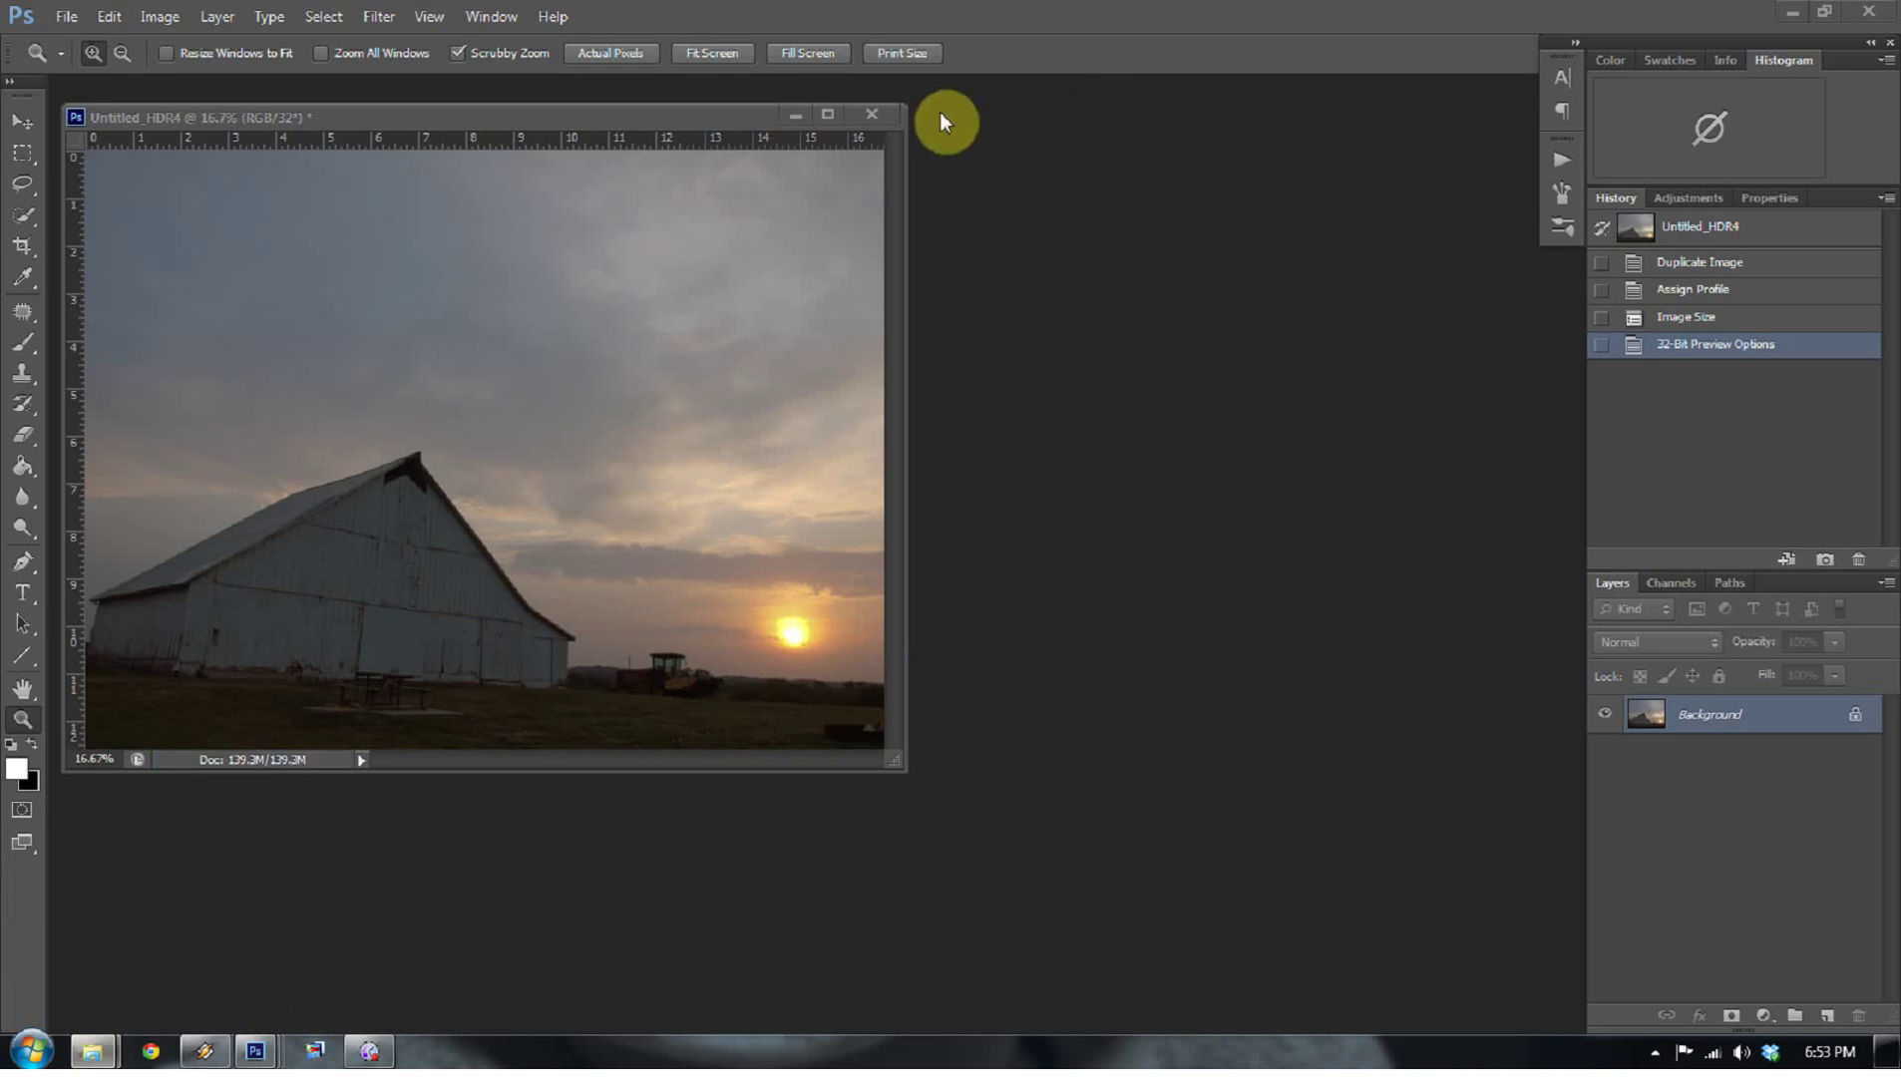
click(876, 113)
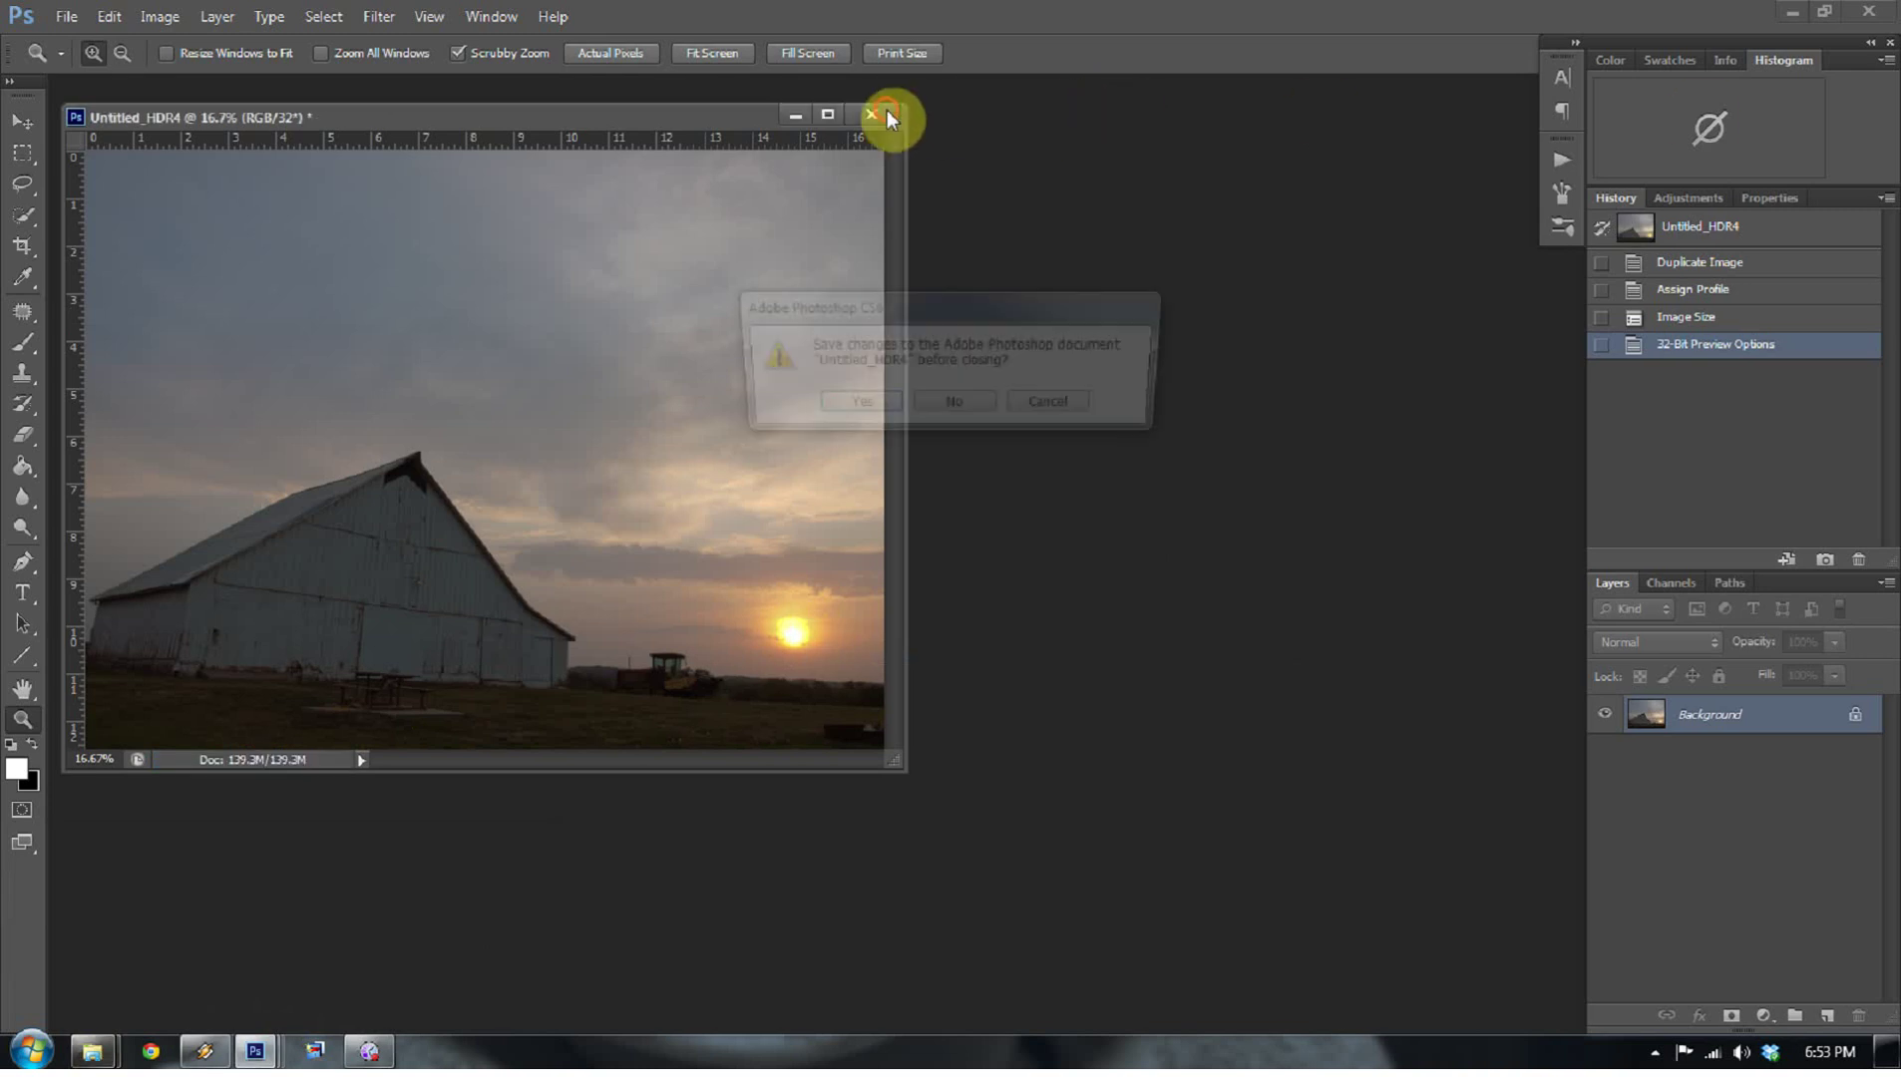
click(969, 403)
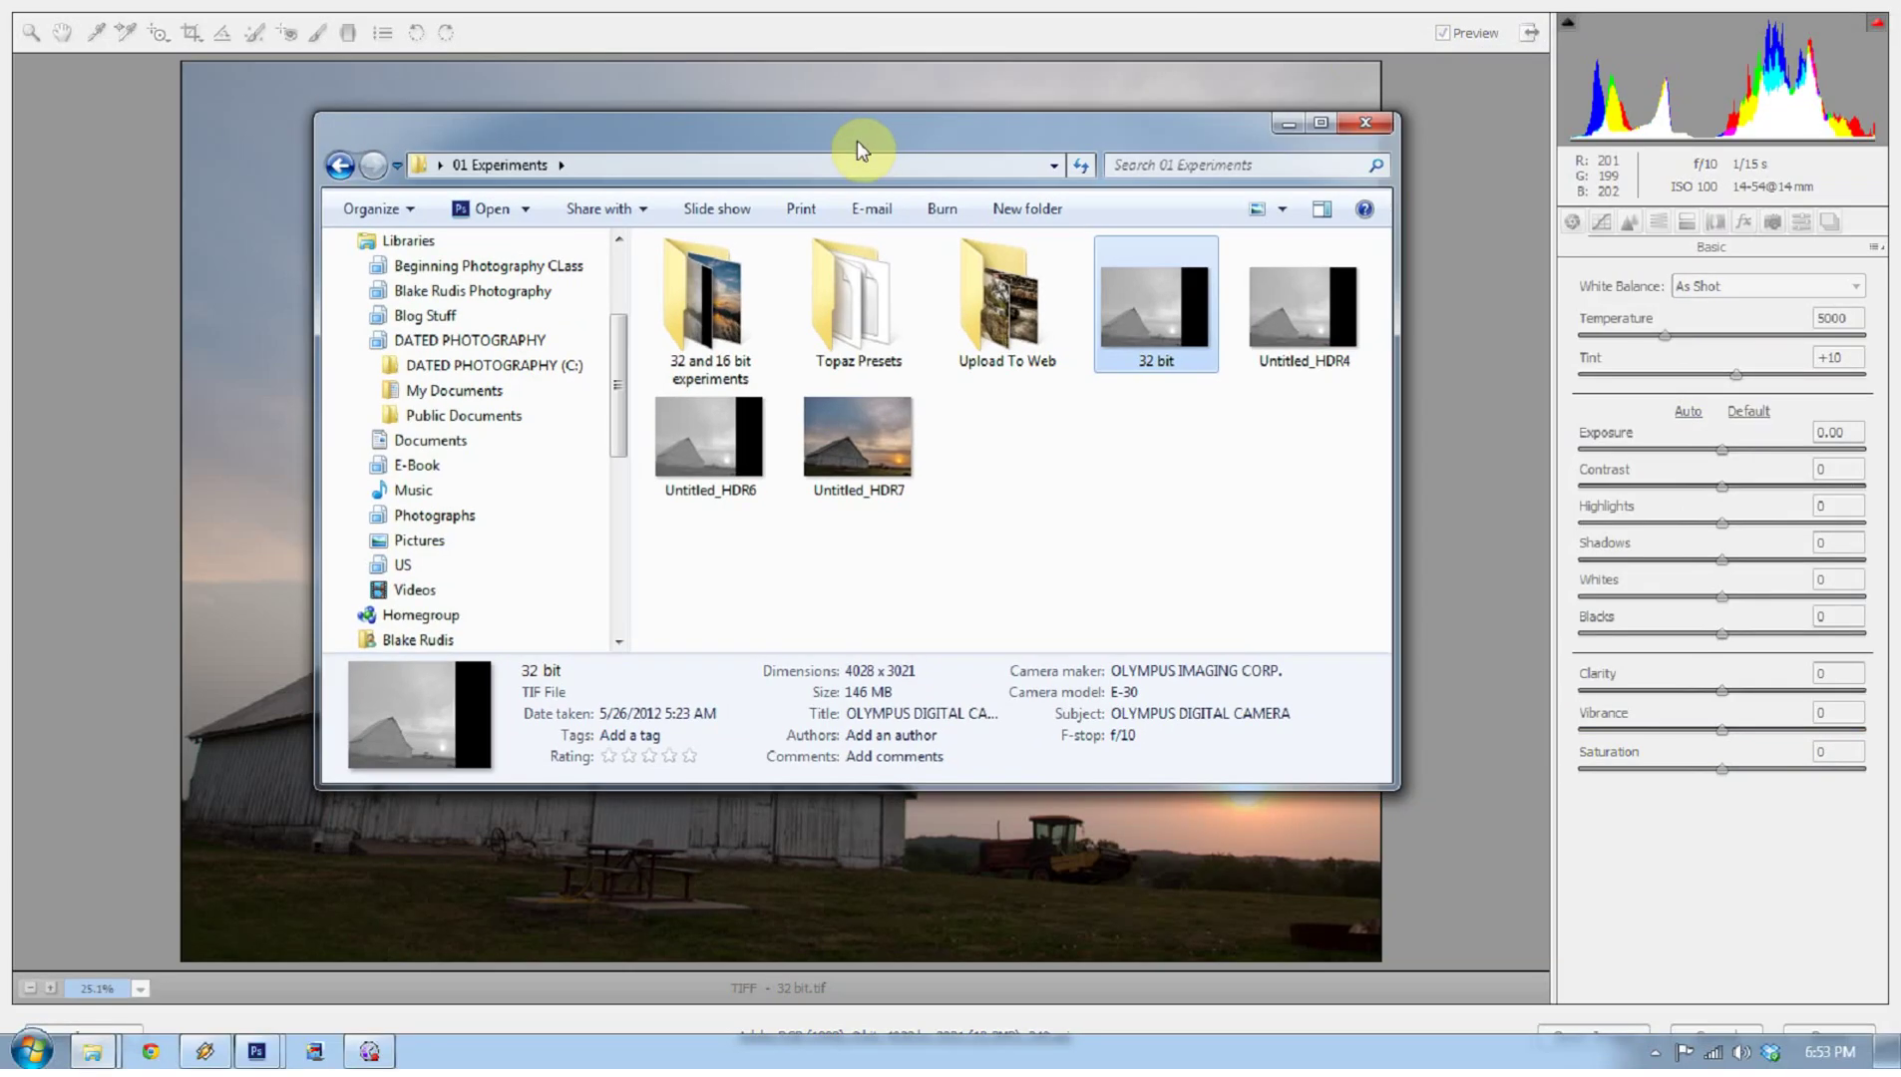
- In Camera Raw, set Highlights −100, Shadows +100, Clarity +58, Contrast +21, Exposure −0.40, Whites −8, Vibrance +24
drag(857, 139, 1087, 161)
click(1522, 138)
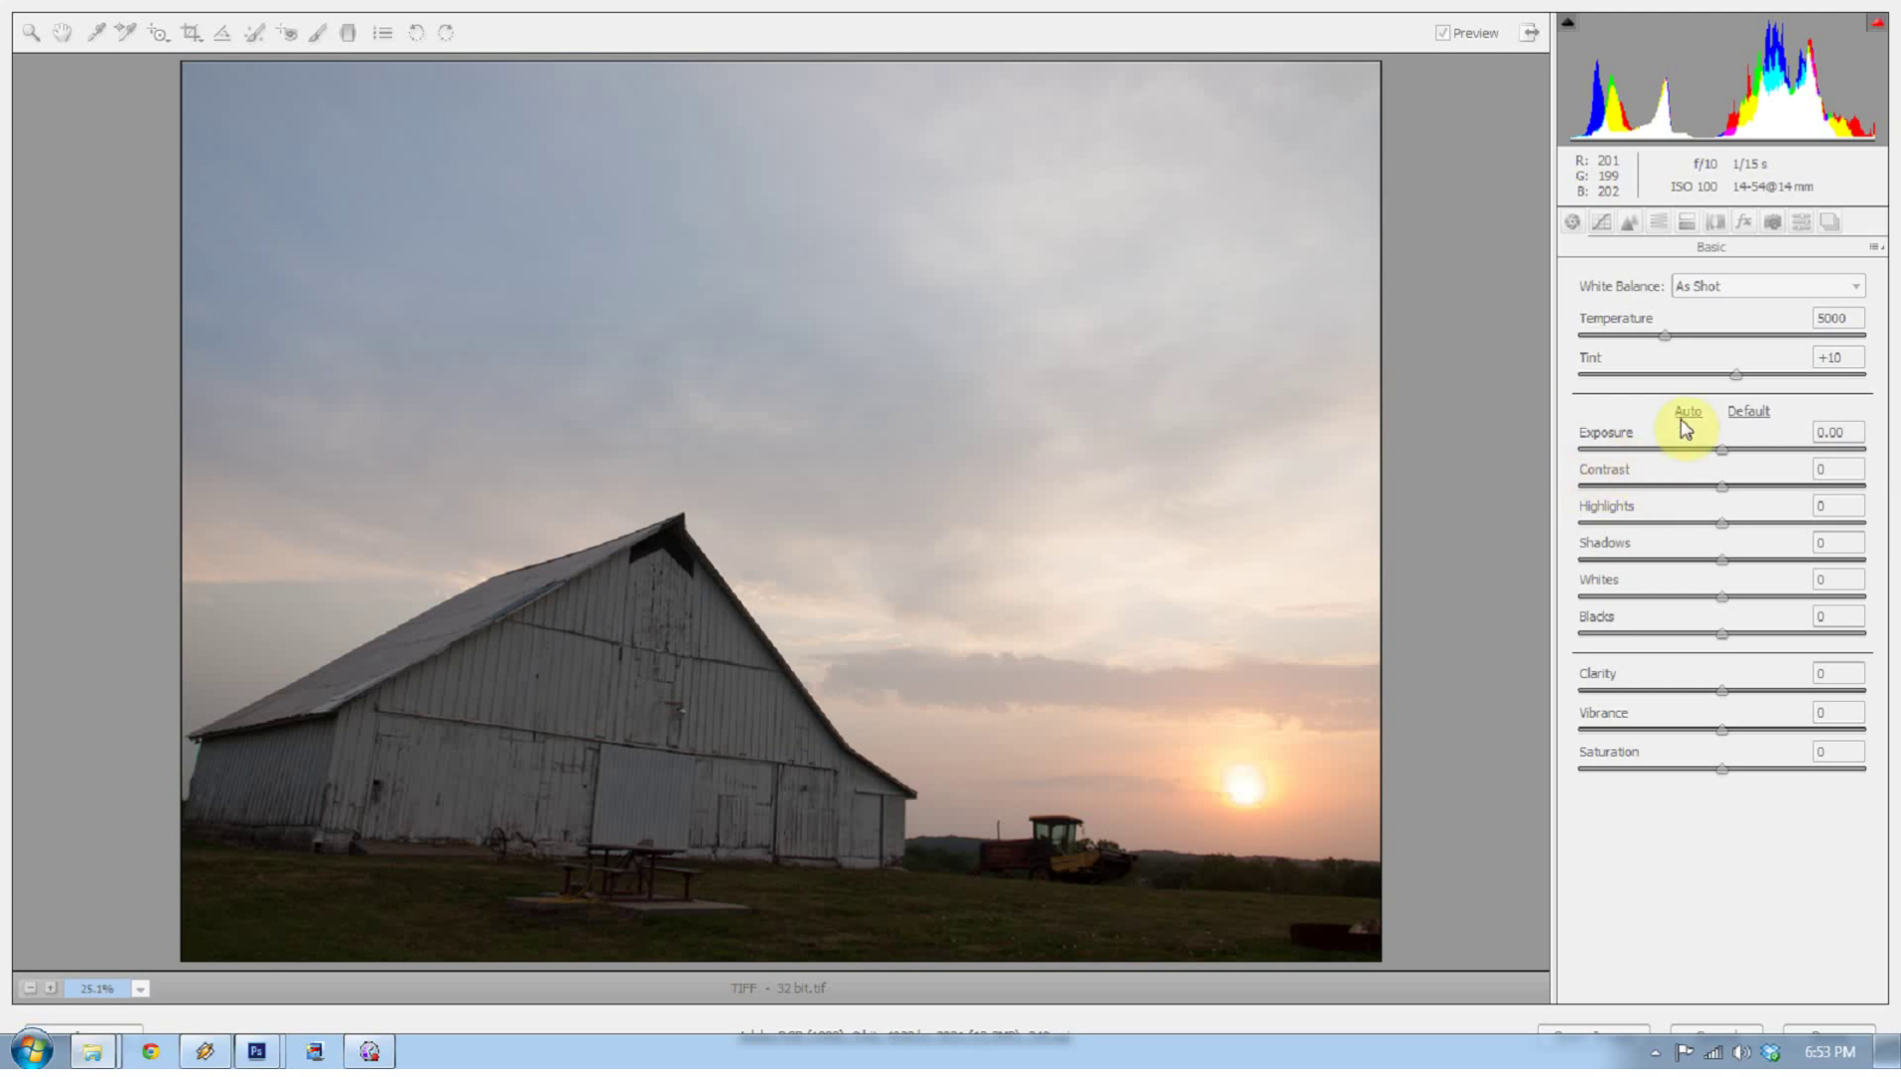
click(1417, 13)
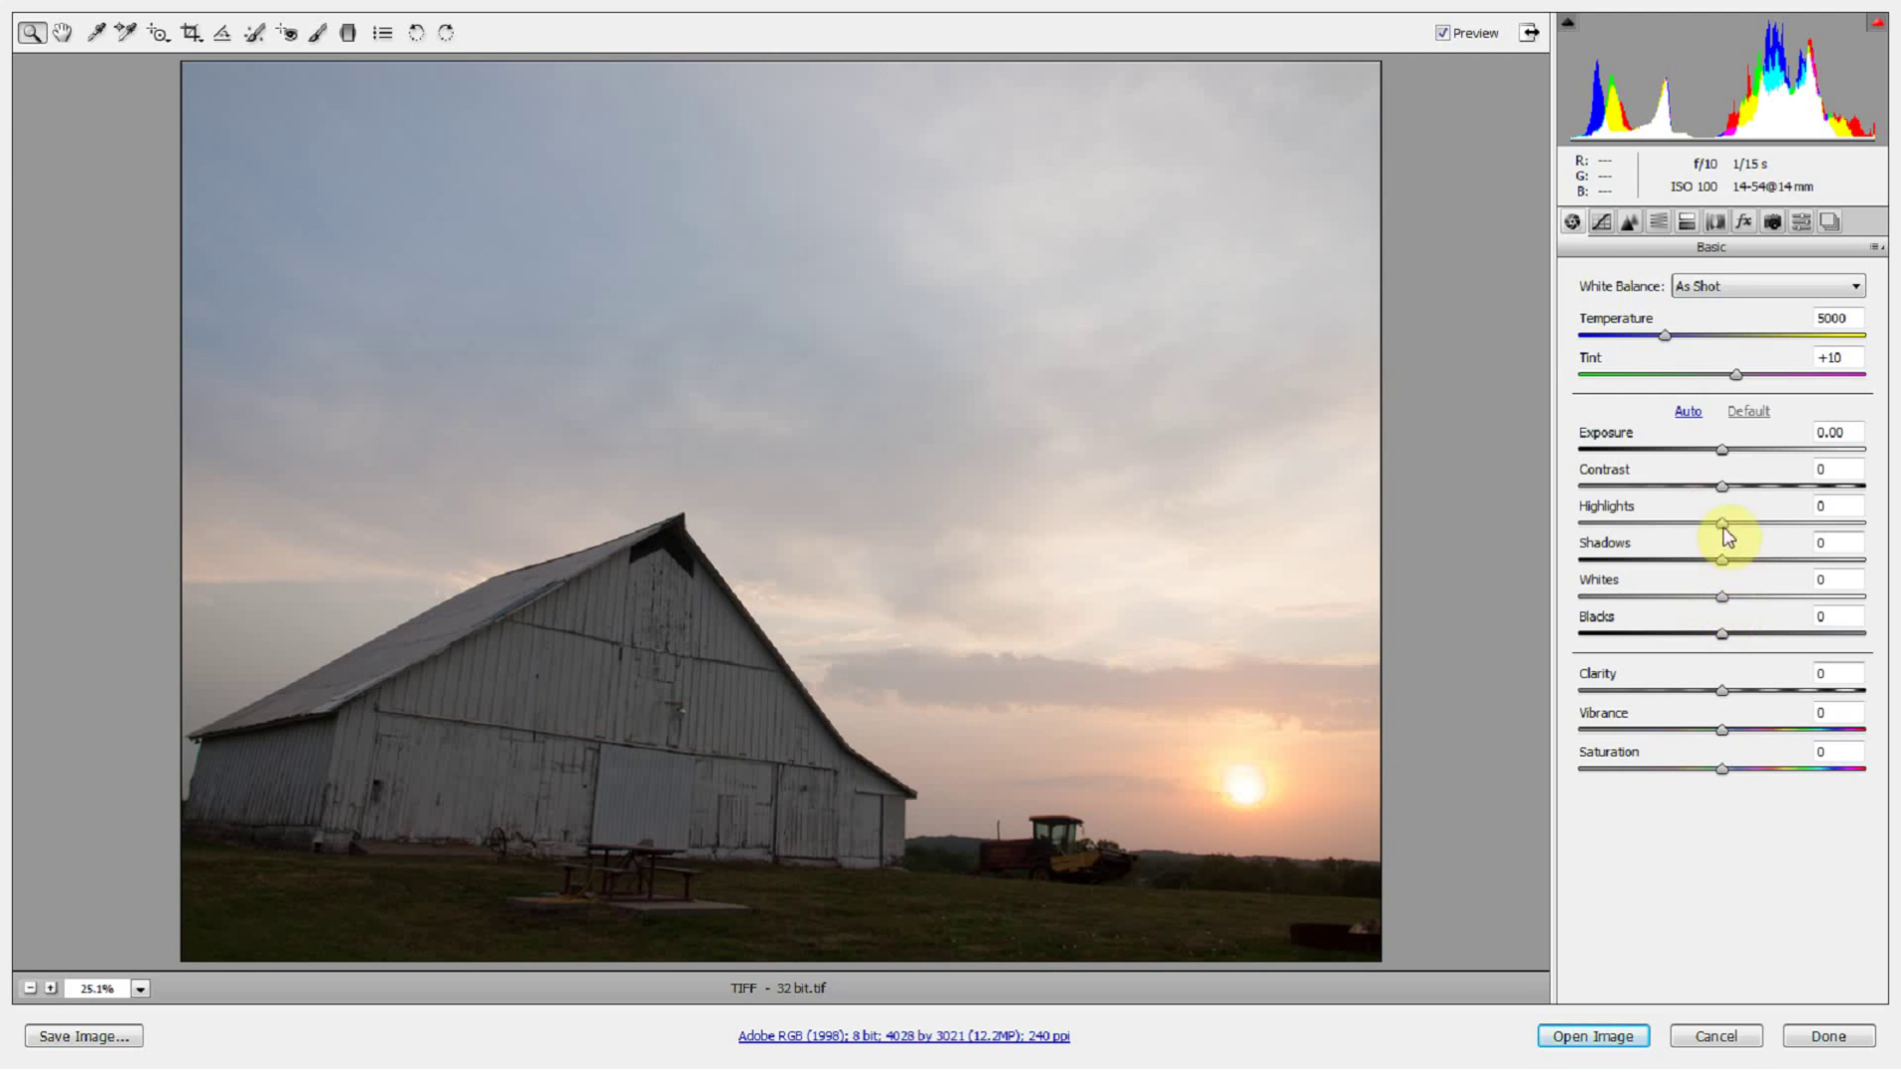
drag(1722, 524, 1524, 529)
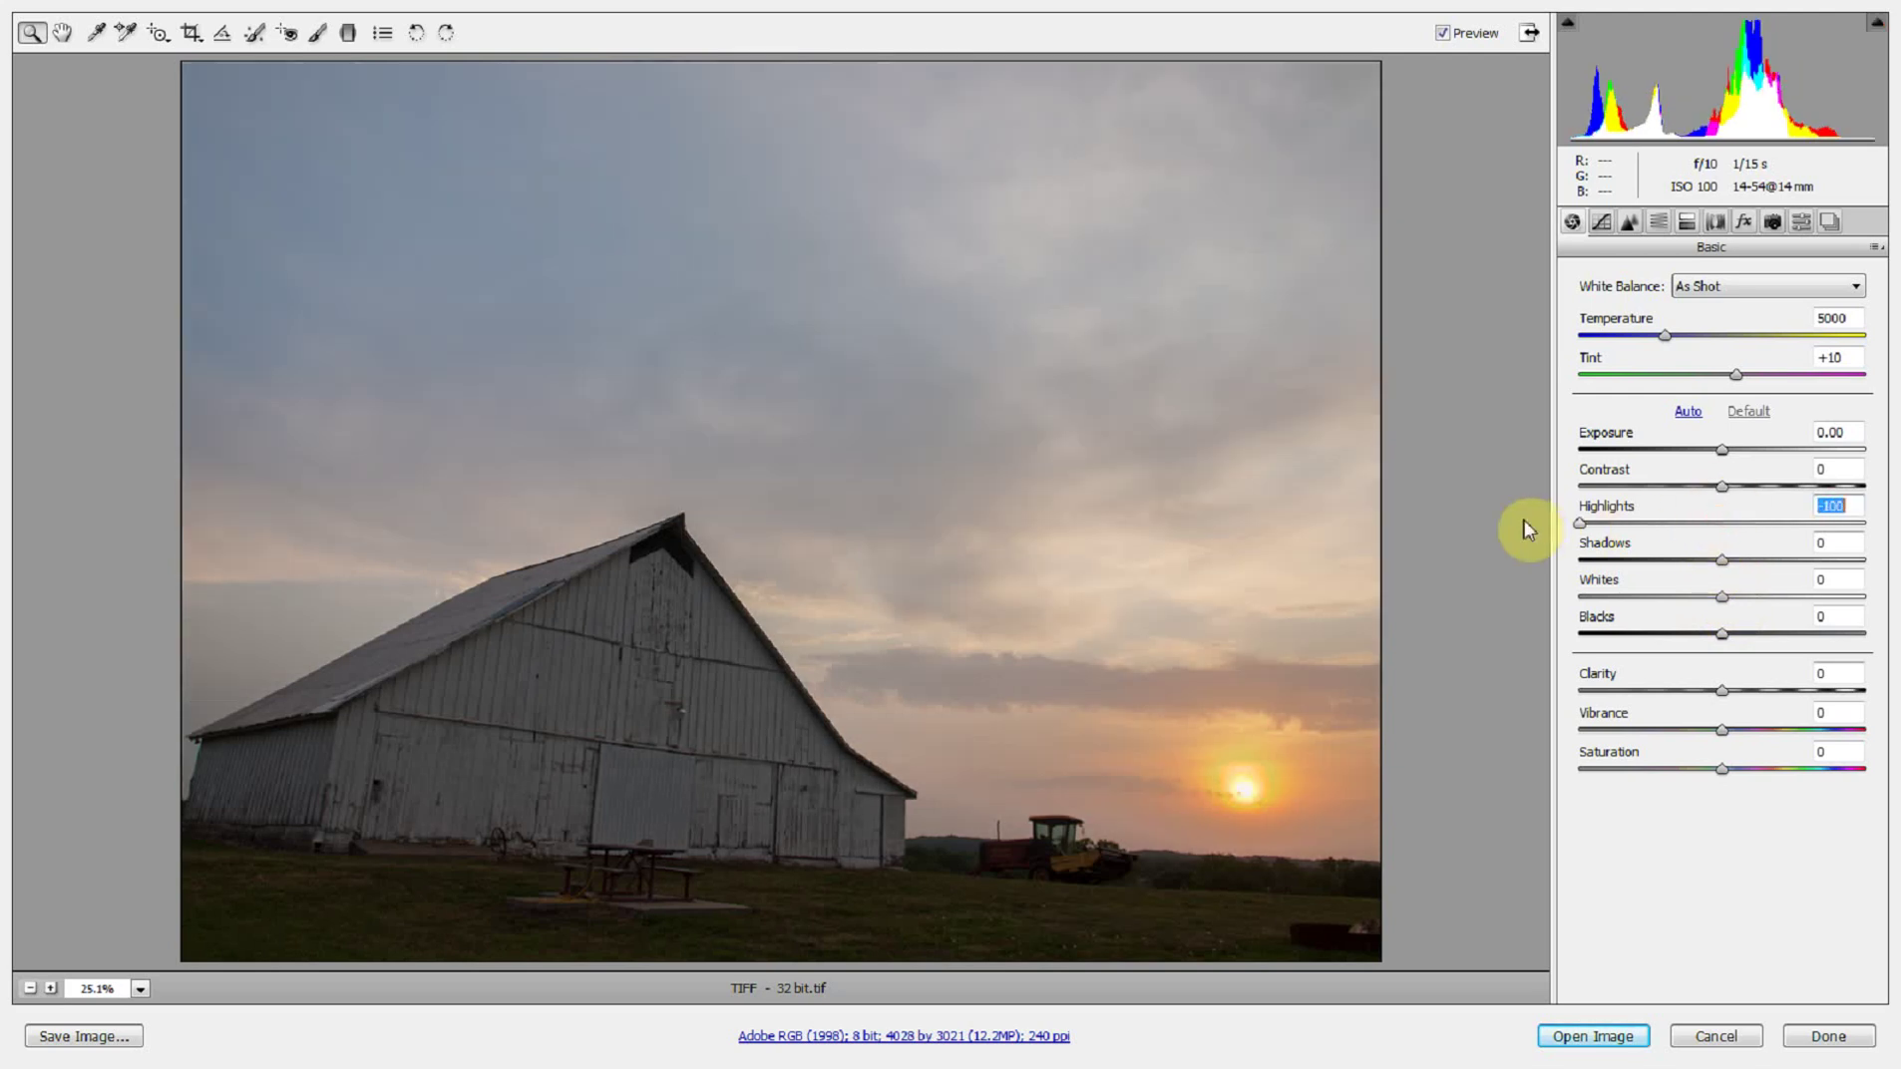
drag(1718, 563, 1854, 553)
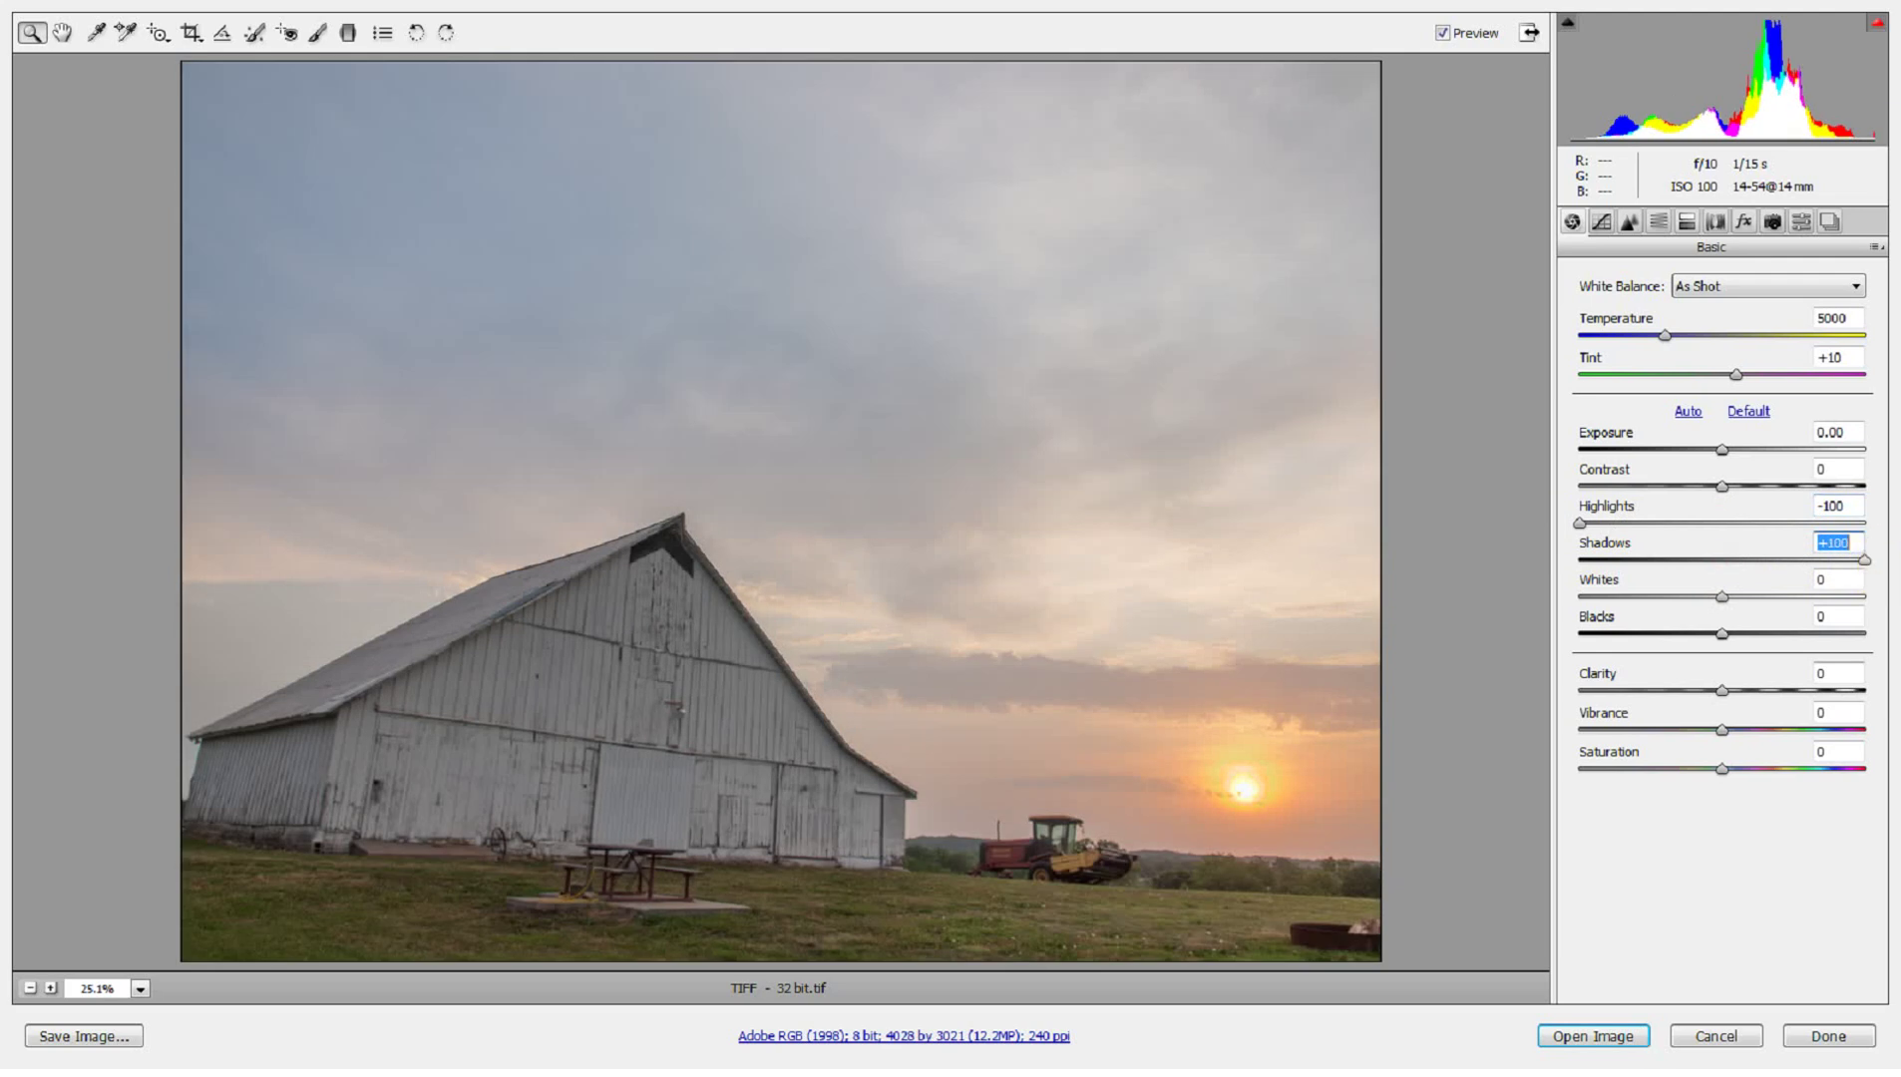
drag(1725, 690, 1800, 695)
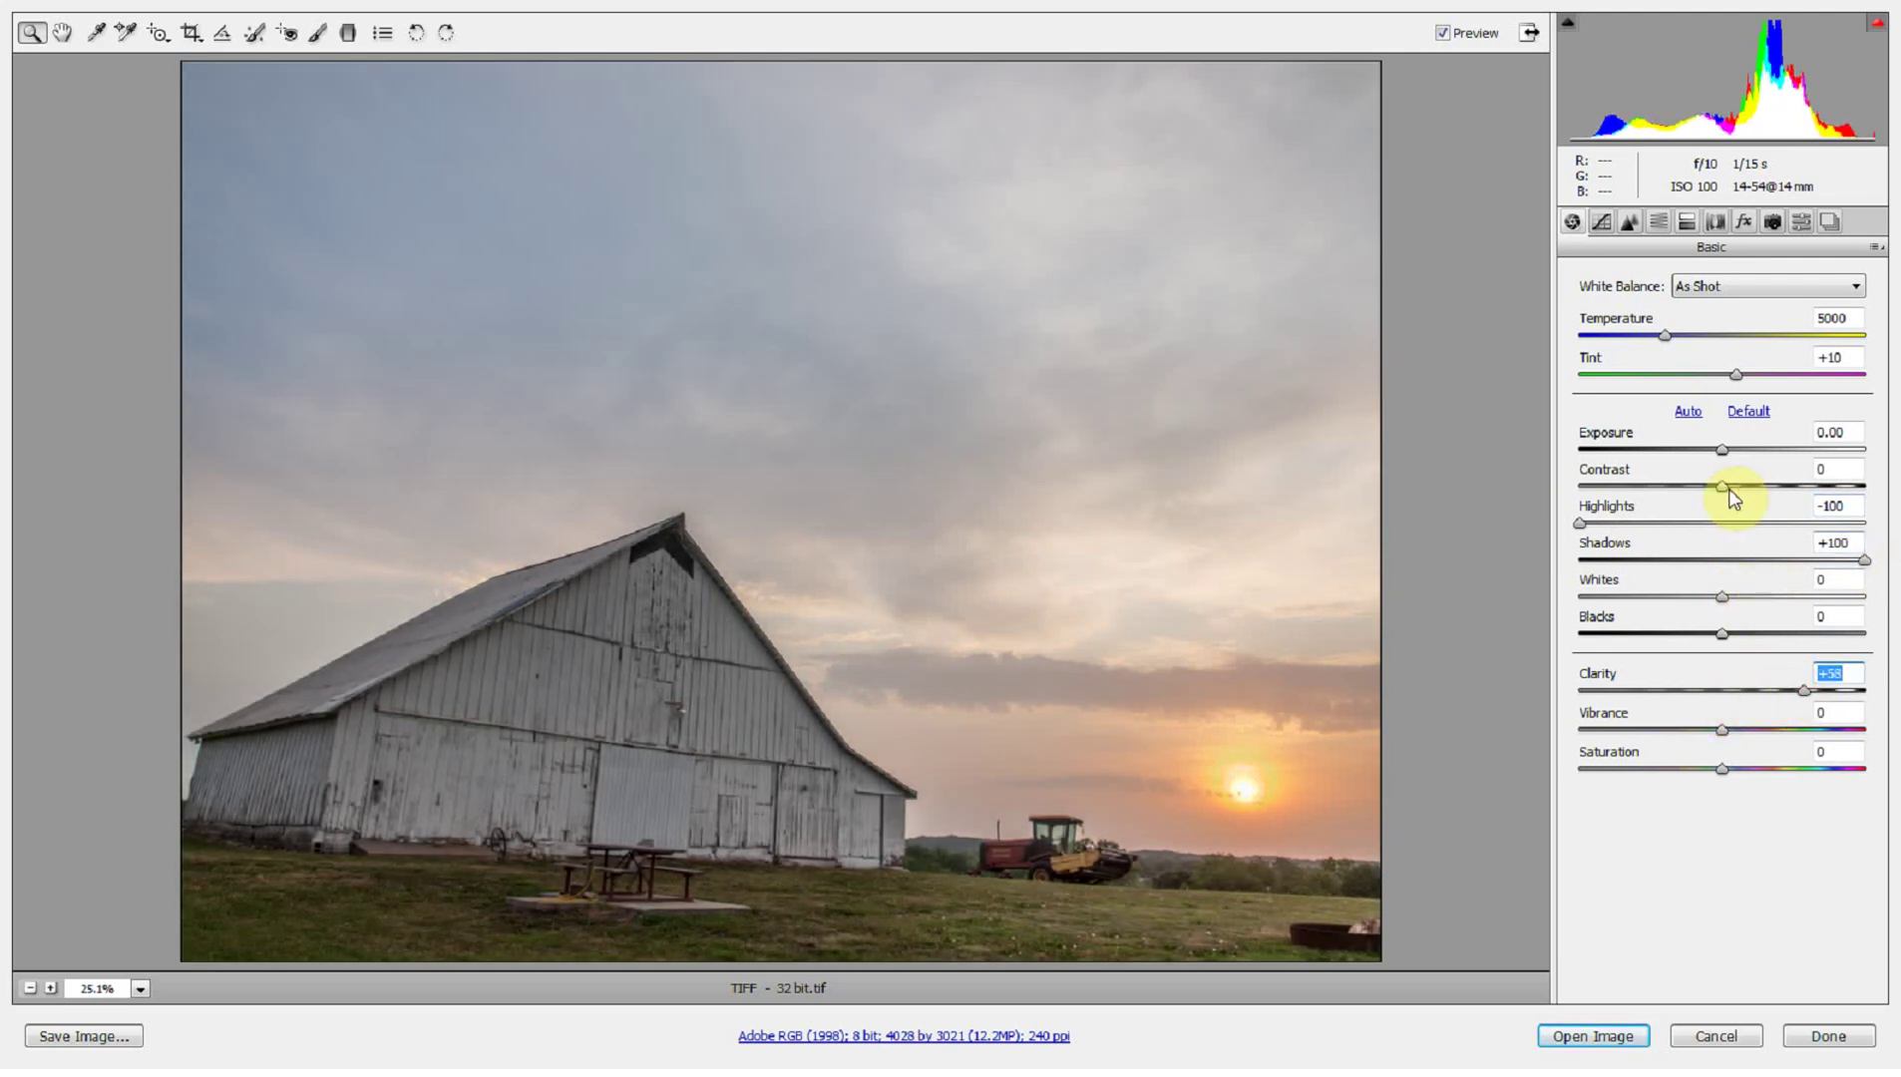
mouse_move(1723, 486)
mouse_down()
mouse_move(1753, 486)
mouse_move(1727, 458)
mouse_up()
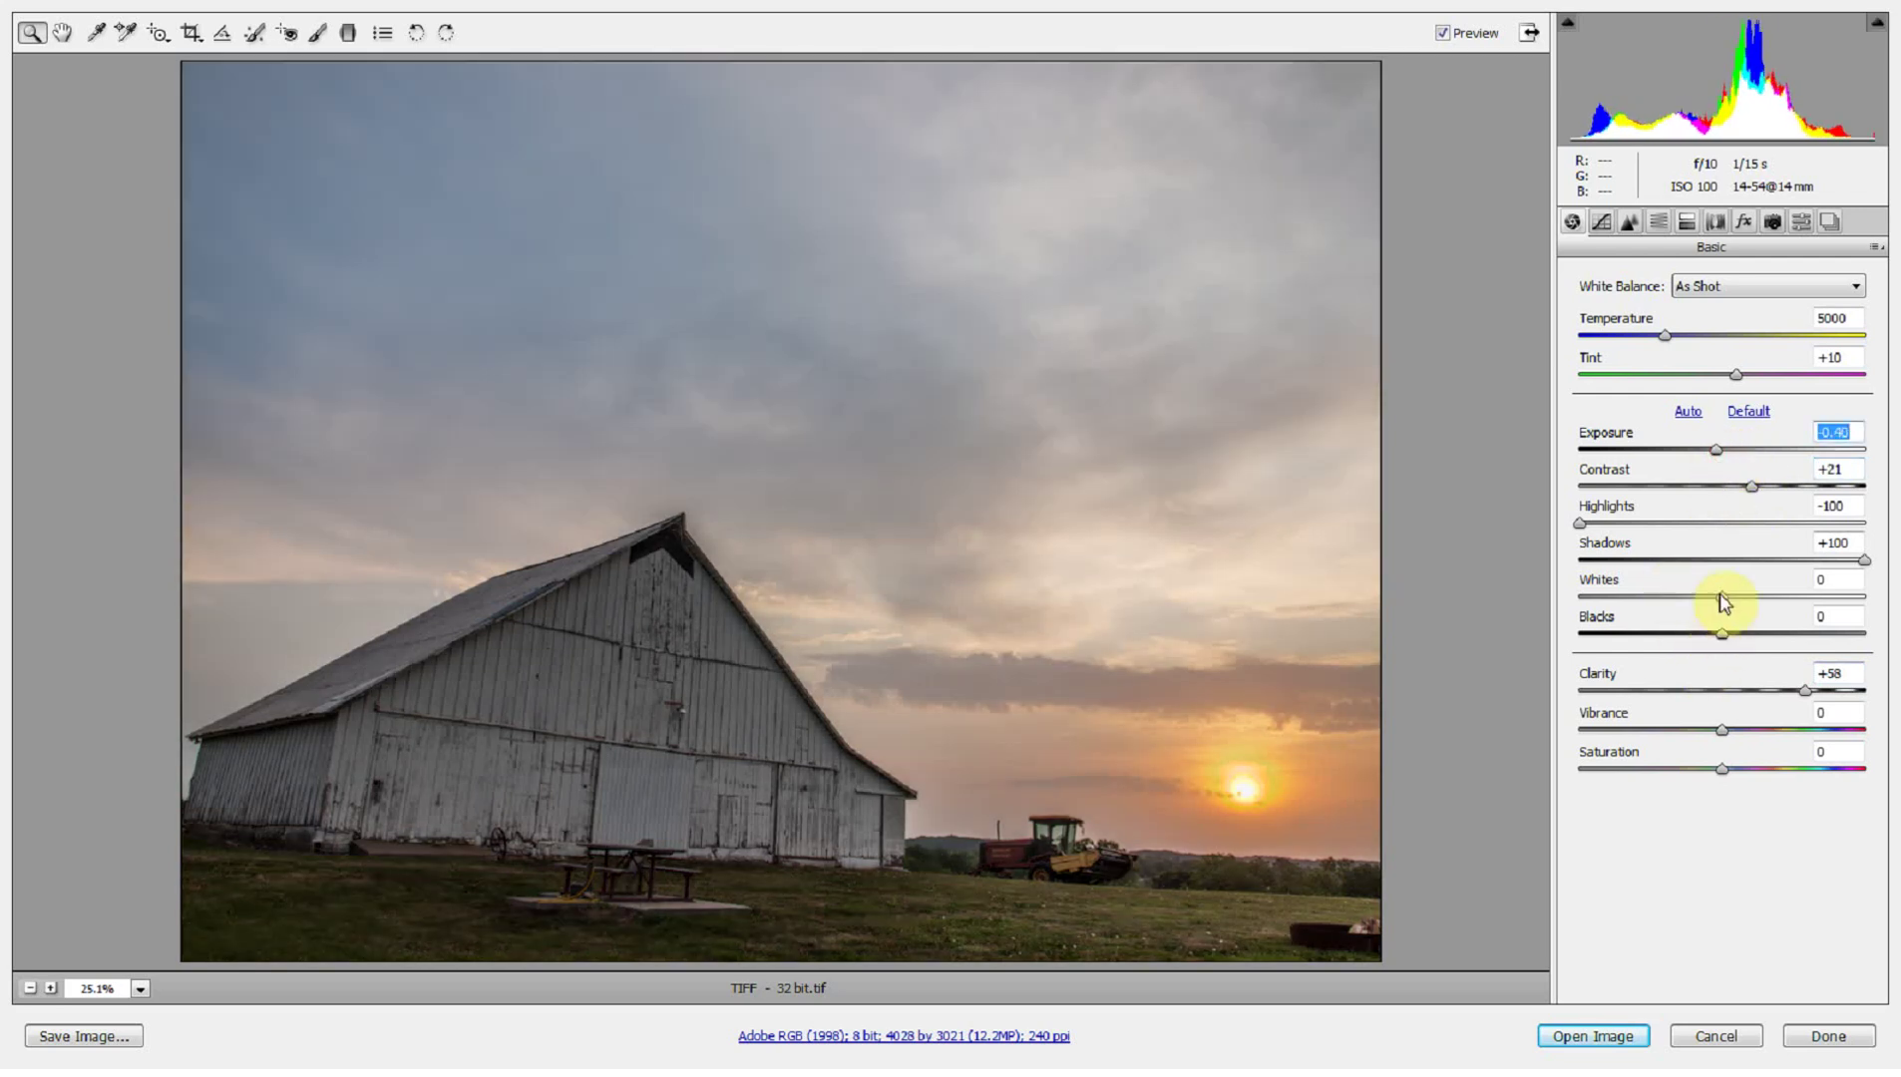
mouse_move(1718, 597)
mouse_down()
mouse_move(1692, 636)
mouse_move(1741, 636)
mouse_move(1709, 598)
mouse_up()
mouse_move(1723, 736)
mouse_down()
mouse_move(1790, 746)
mouse_move(1756, 743)
mouse_up()
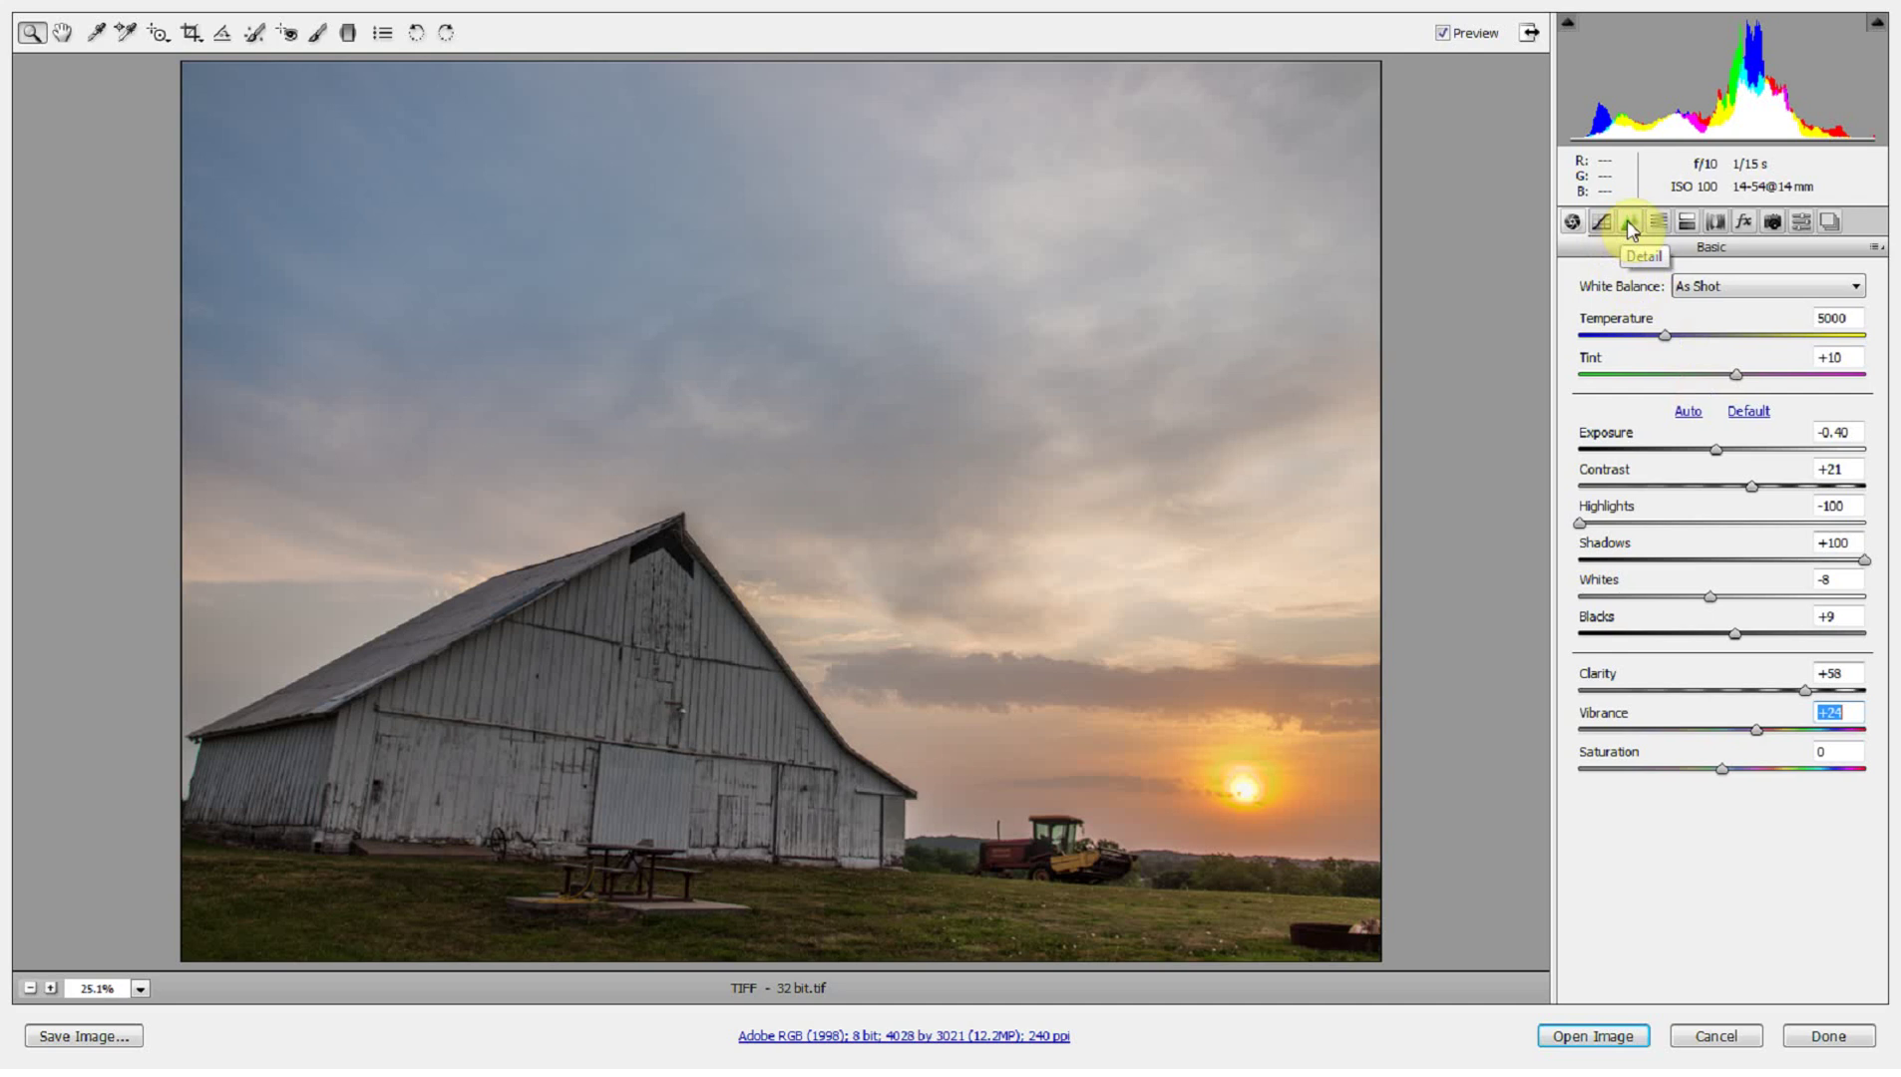
click(1136, 469)
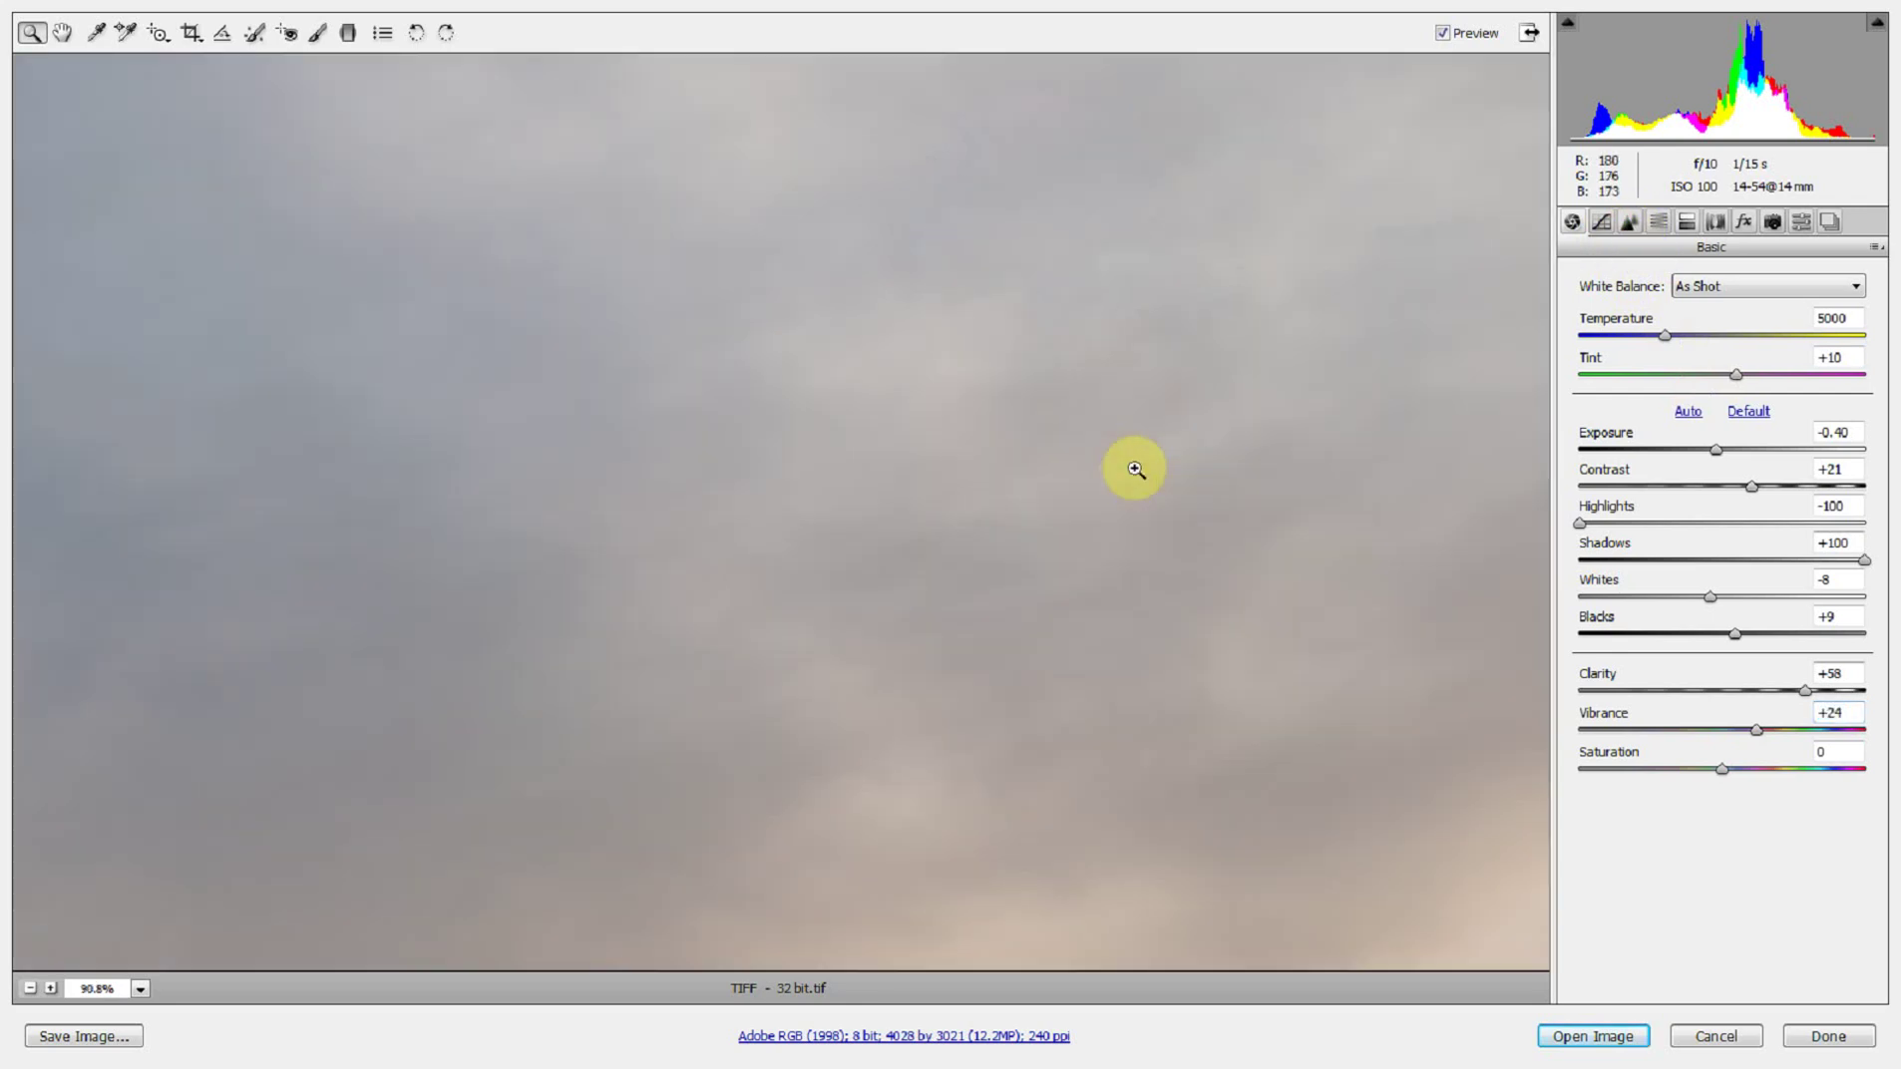
click(1639, 225)
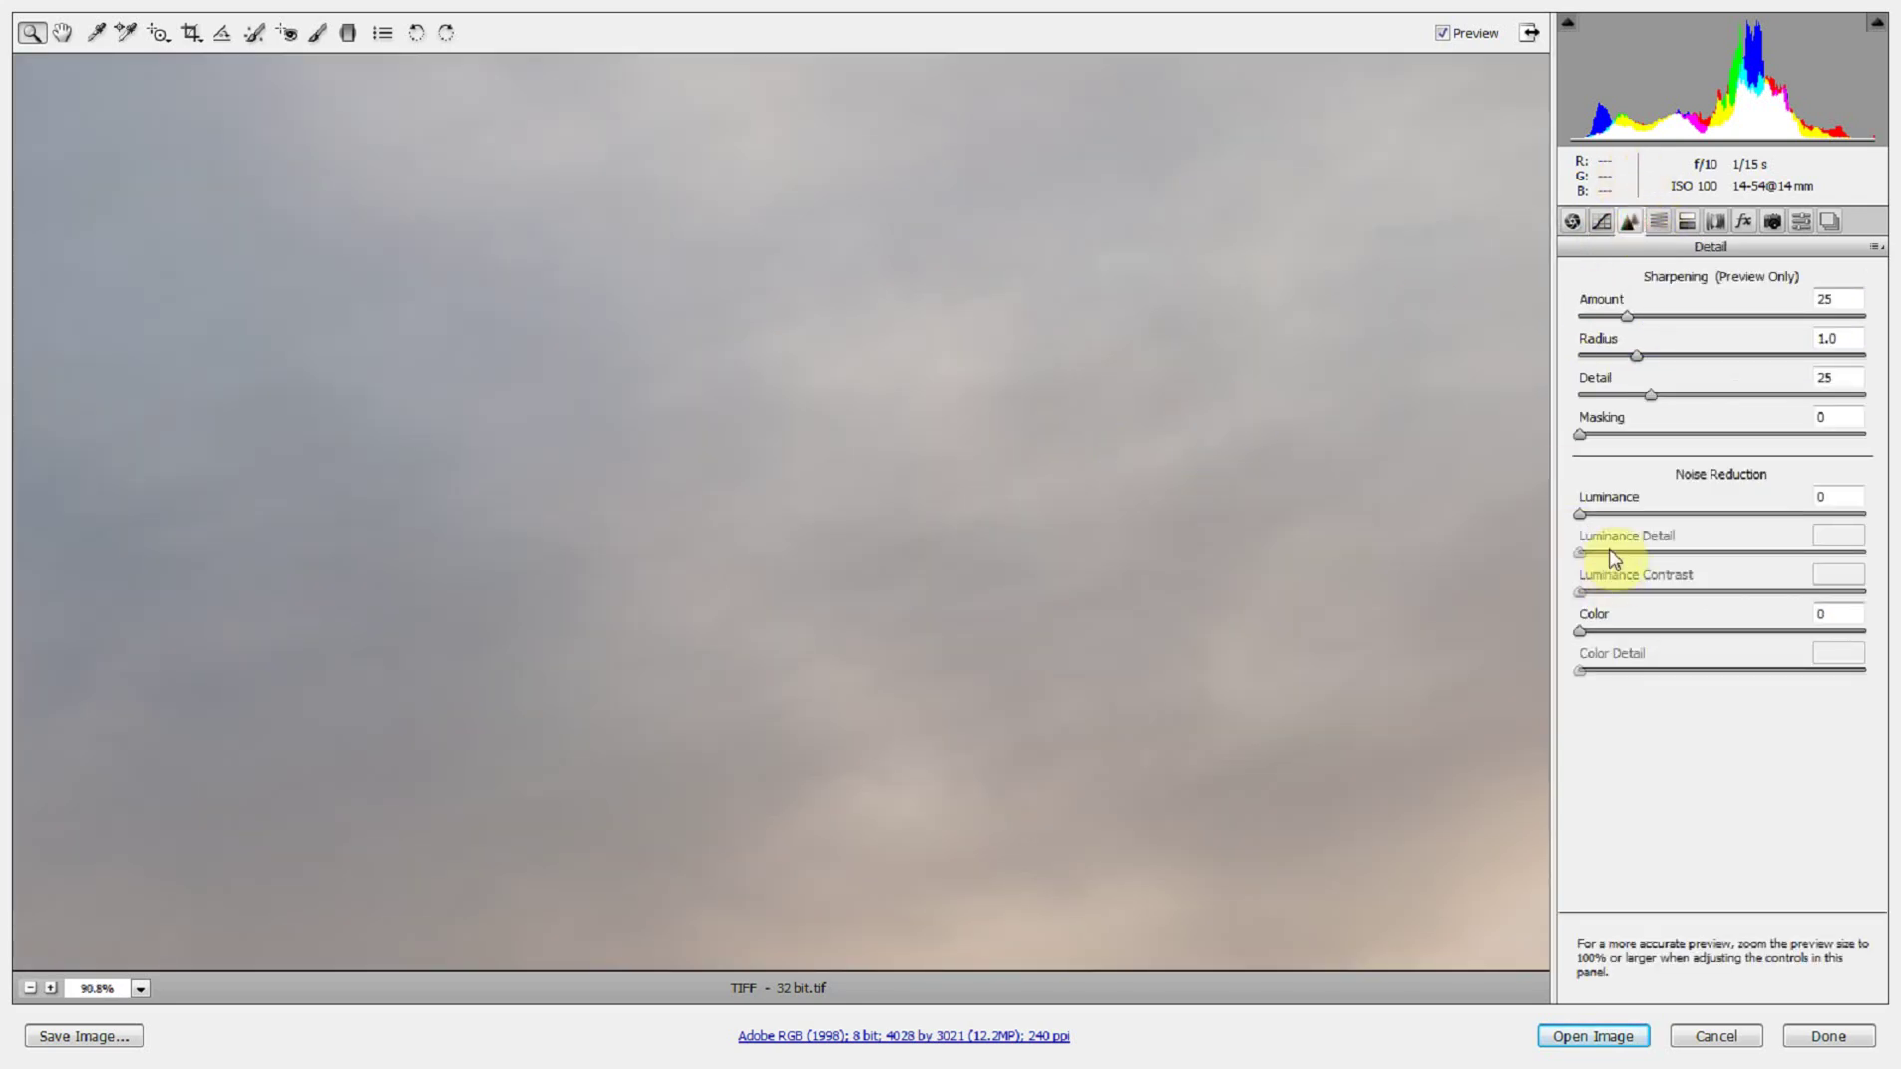
drag(1579, 514, 1621, 516)
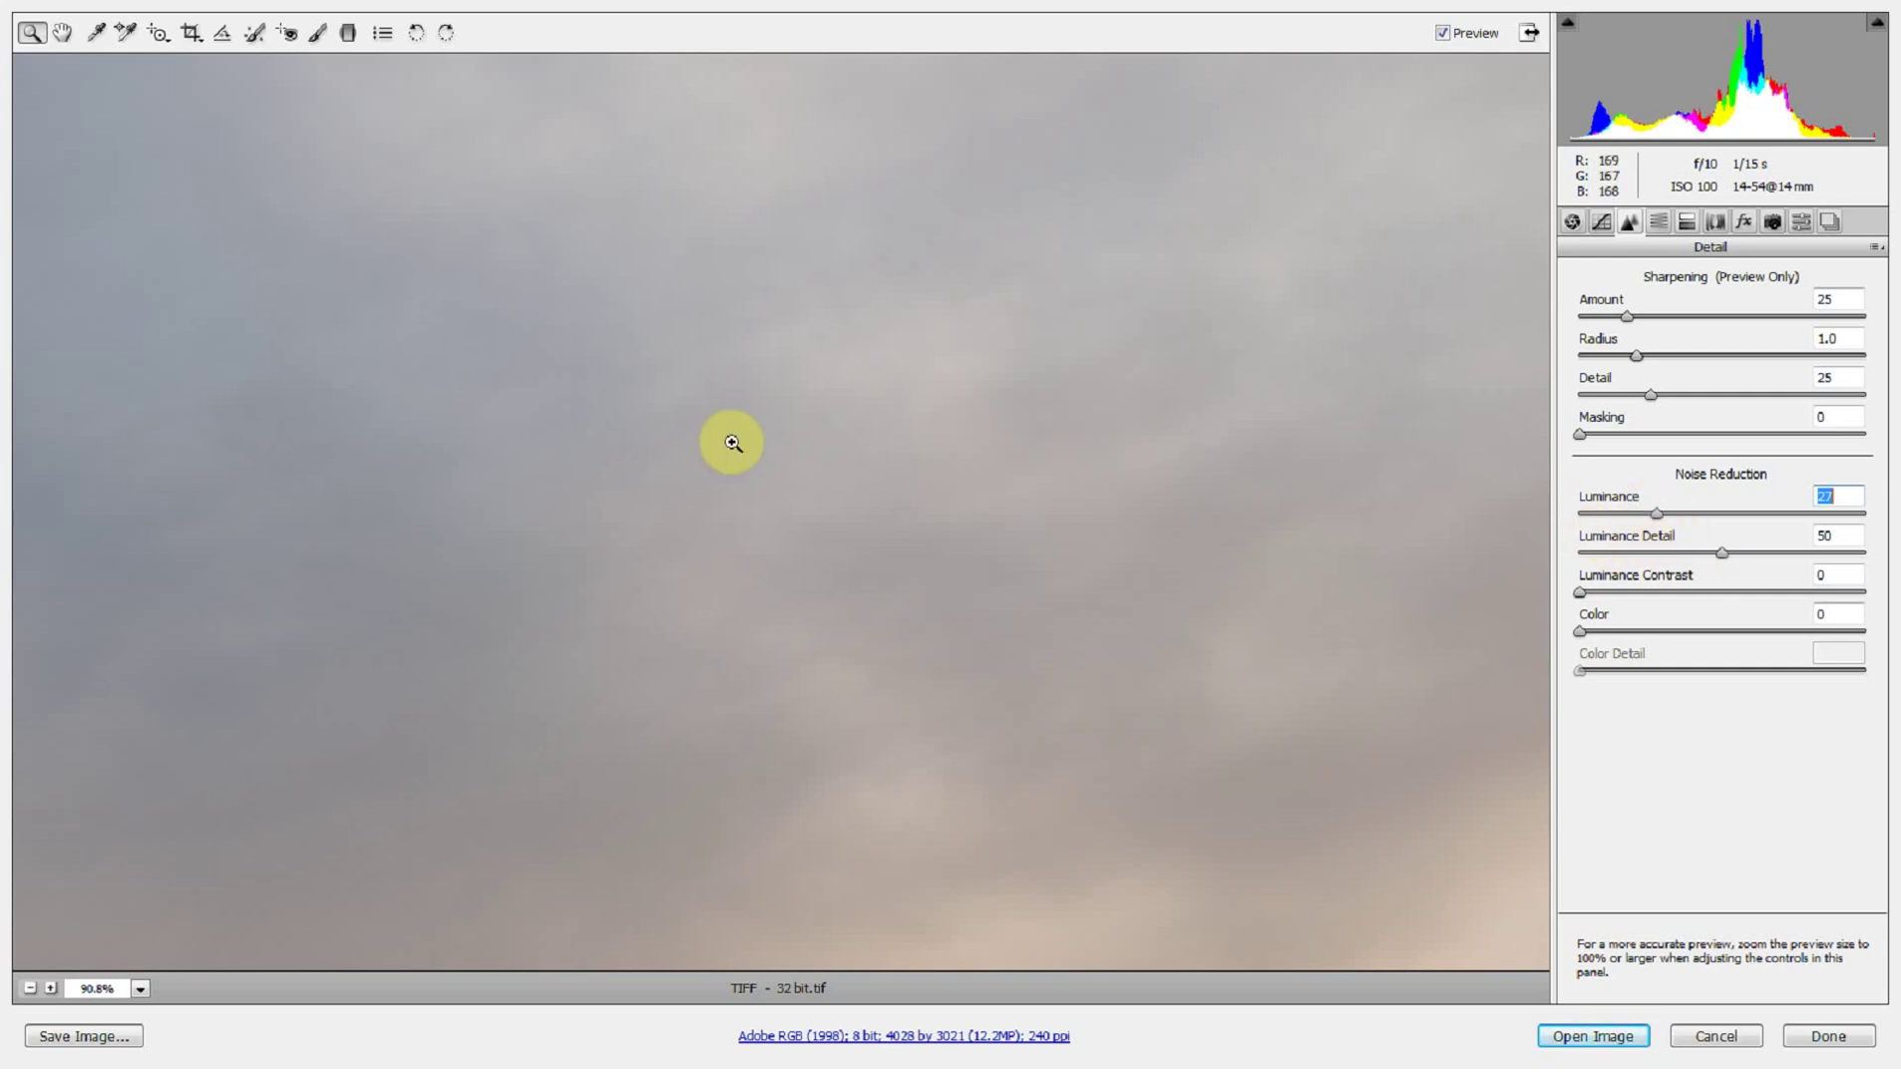
click(62, 33)
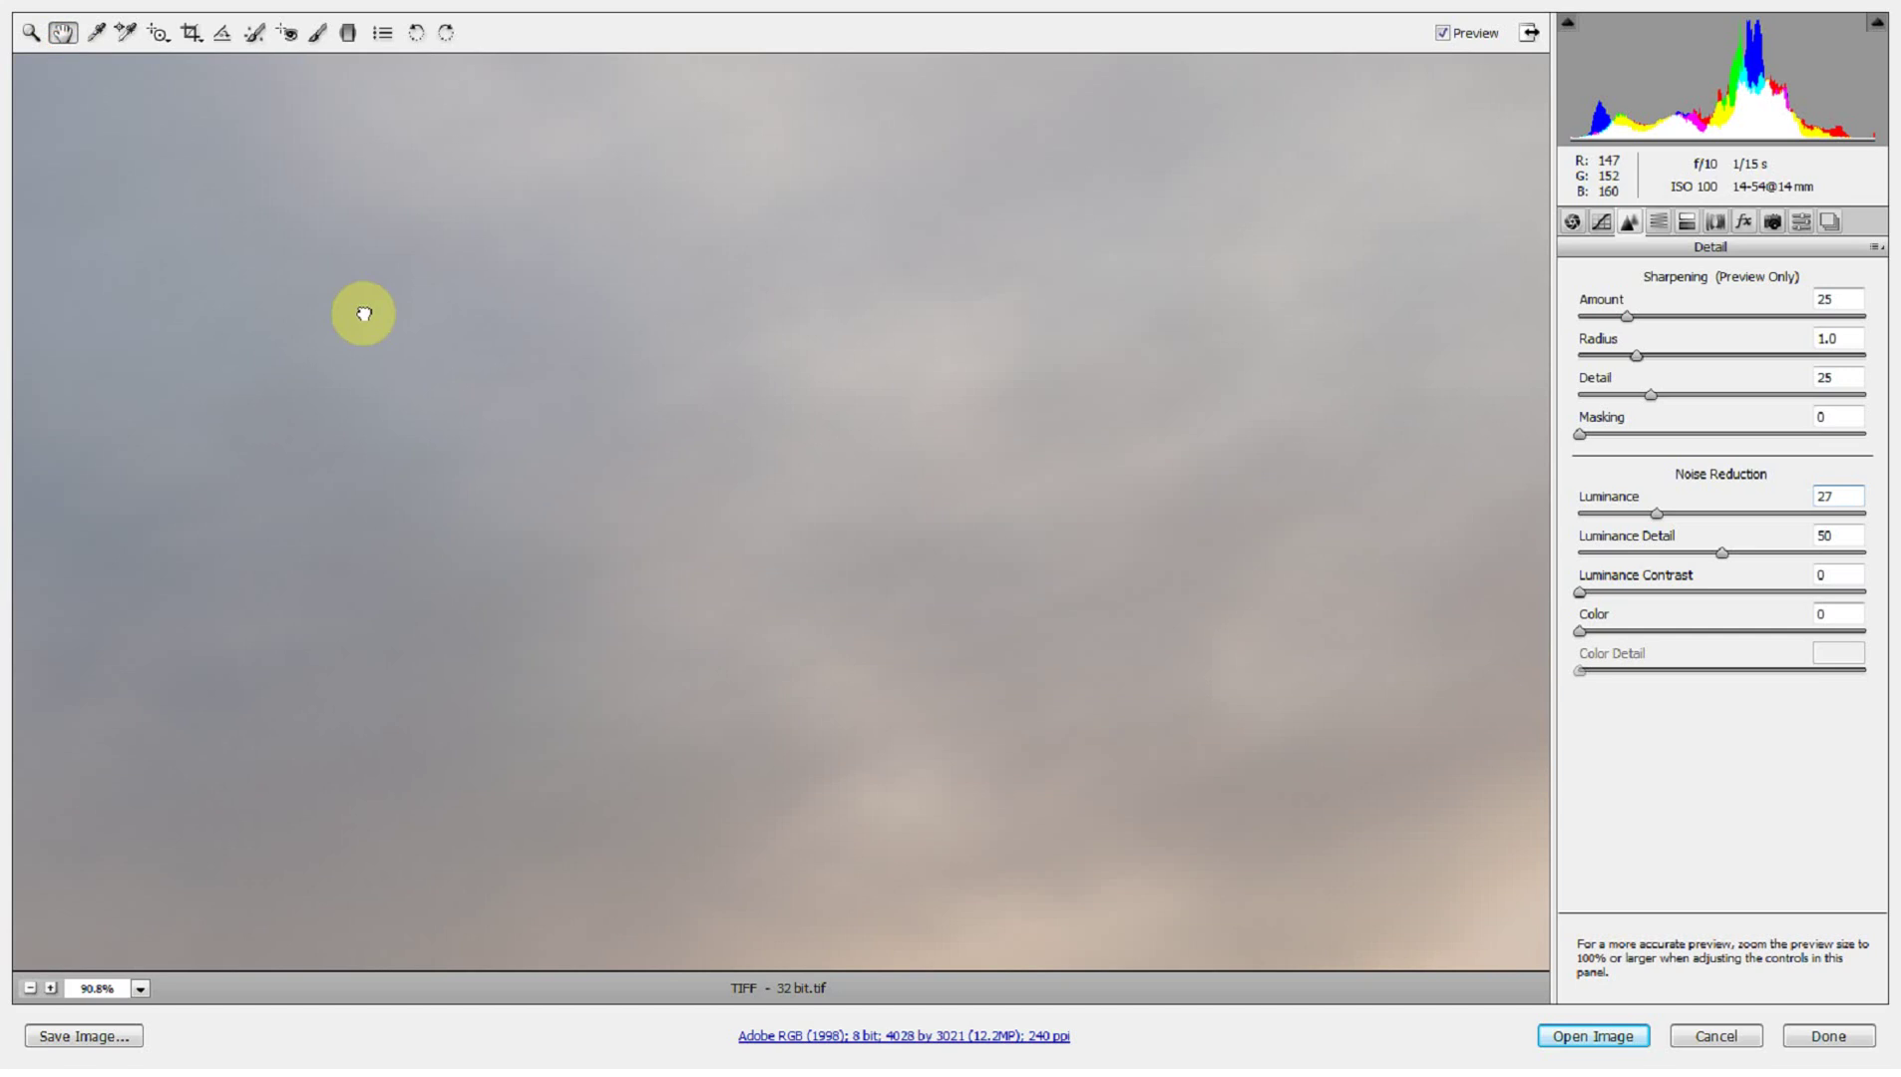
drag(363, 313, 691, 666)
drag(329, 963, 1032, 529)
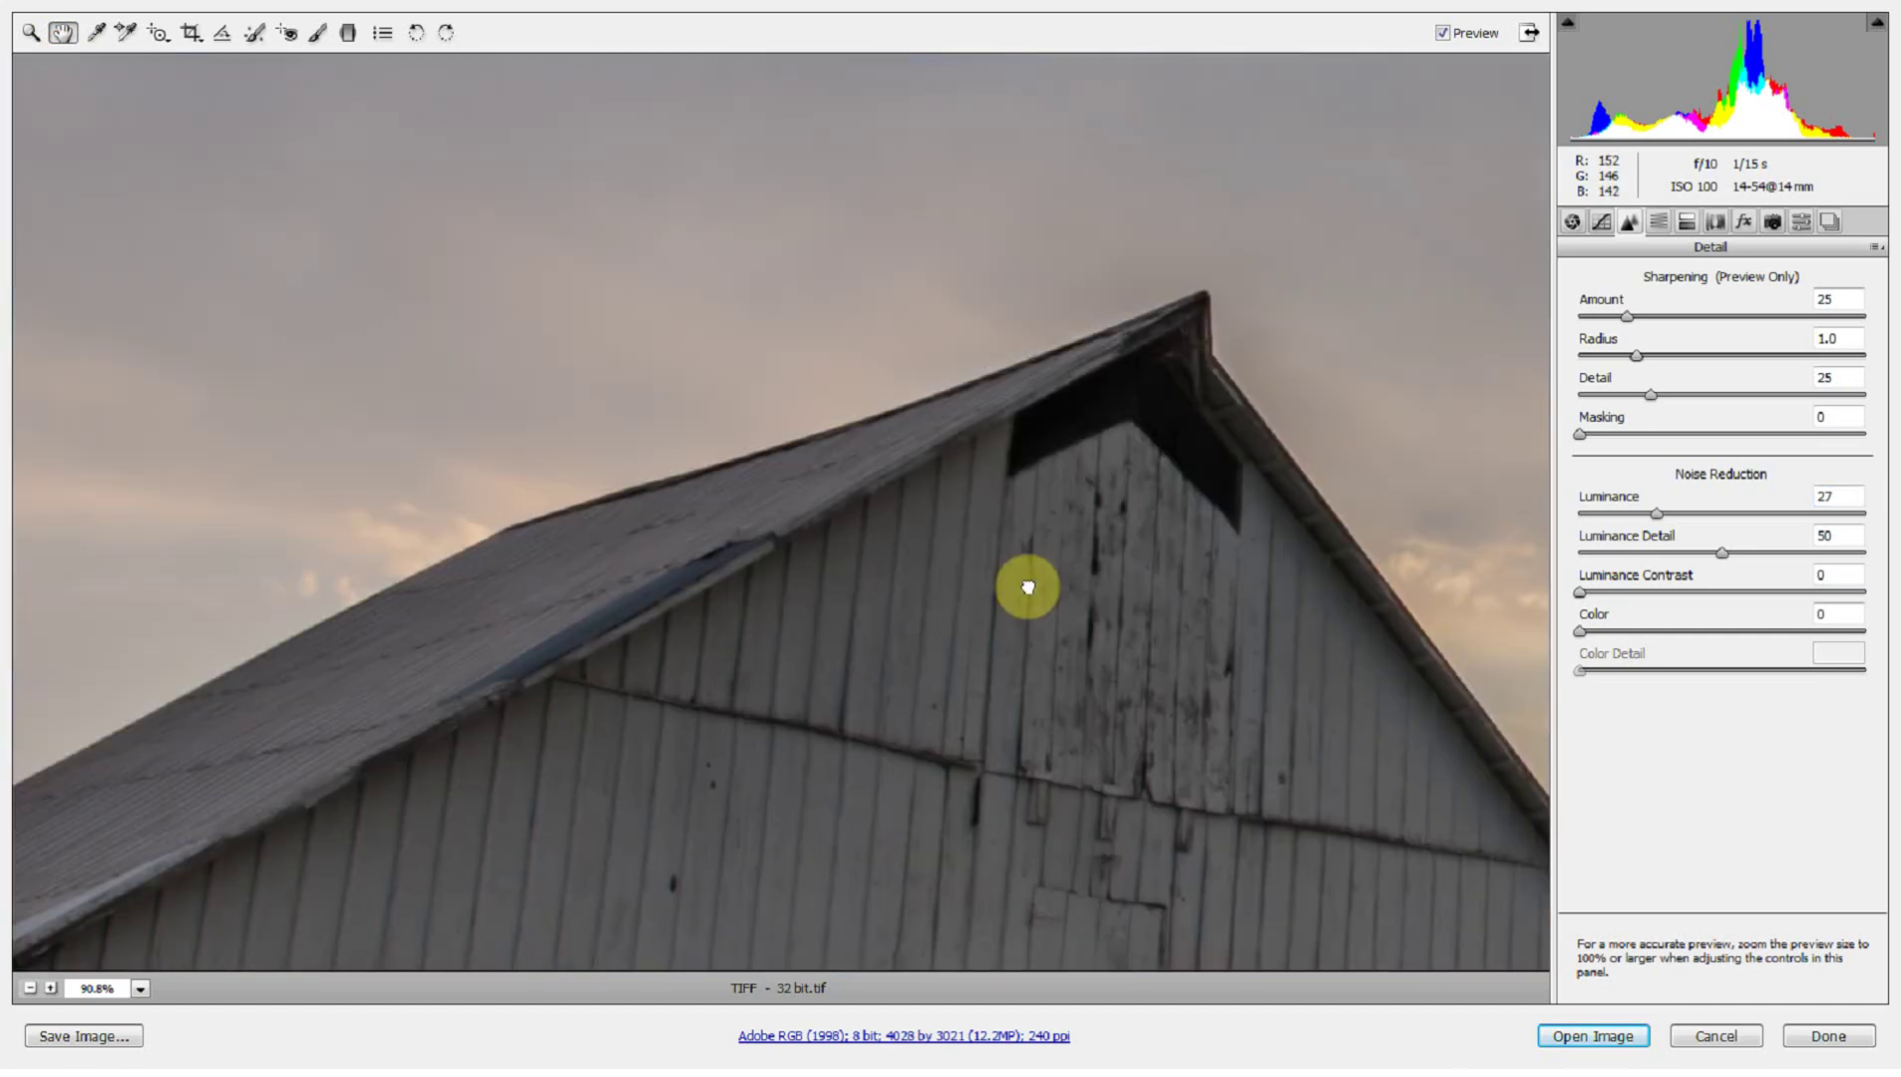
click(1446, 34)
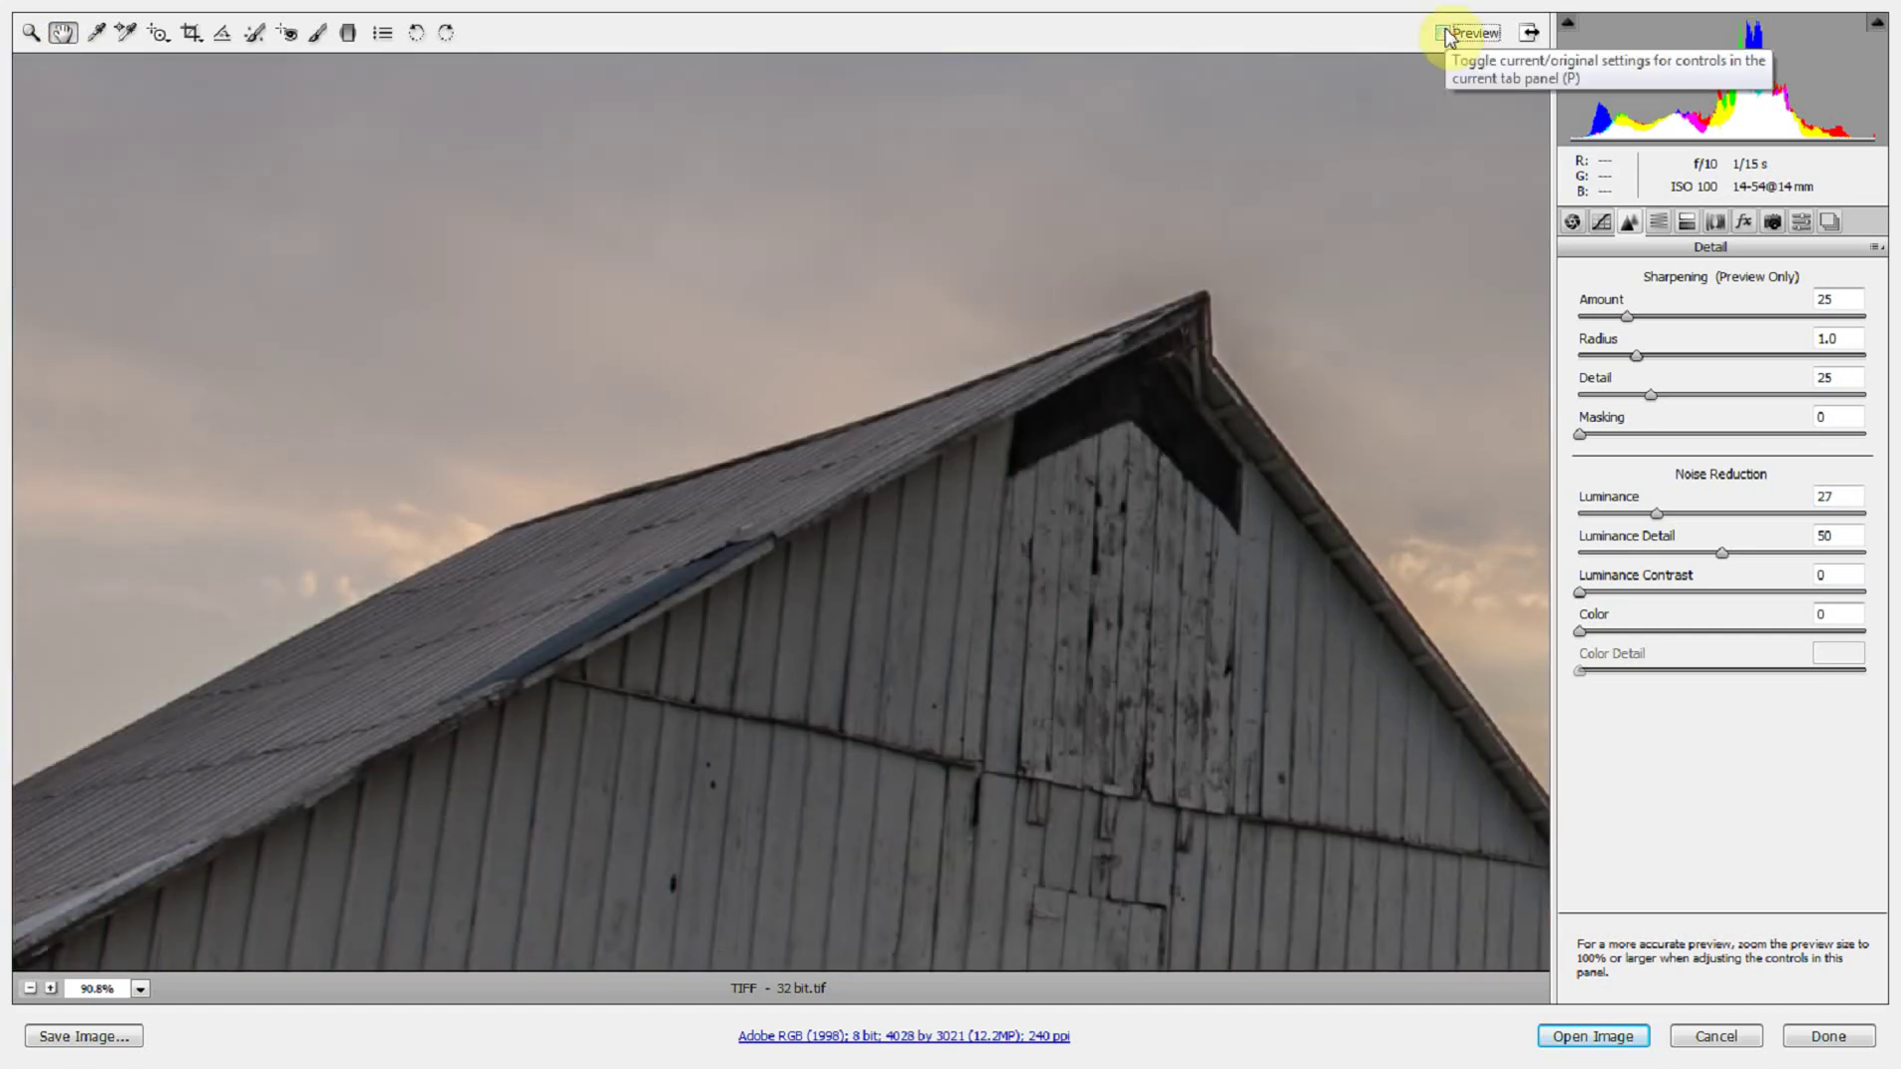
click(1459, 36)
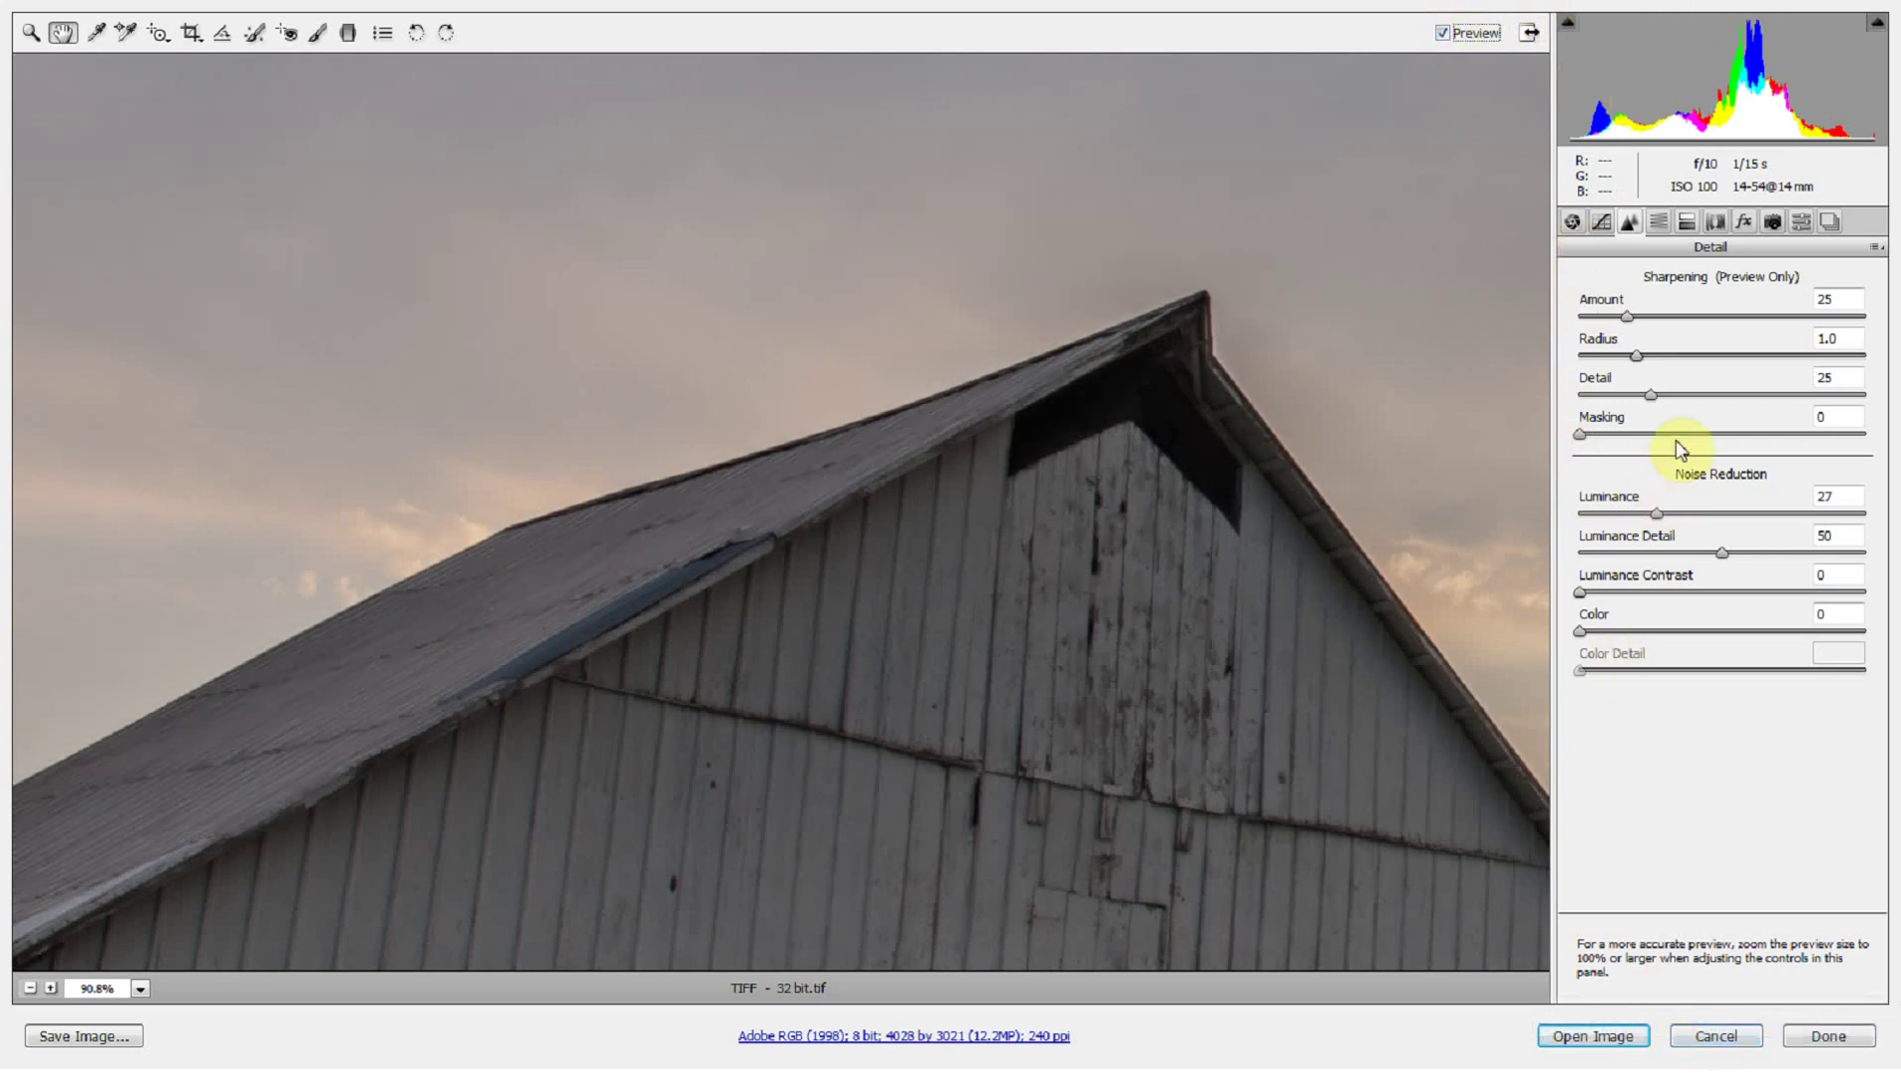
drag(1656, 515, 1493, 525)
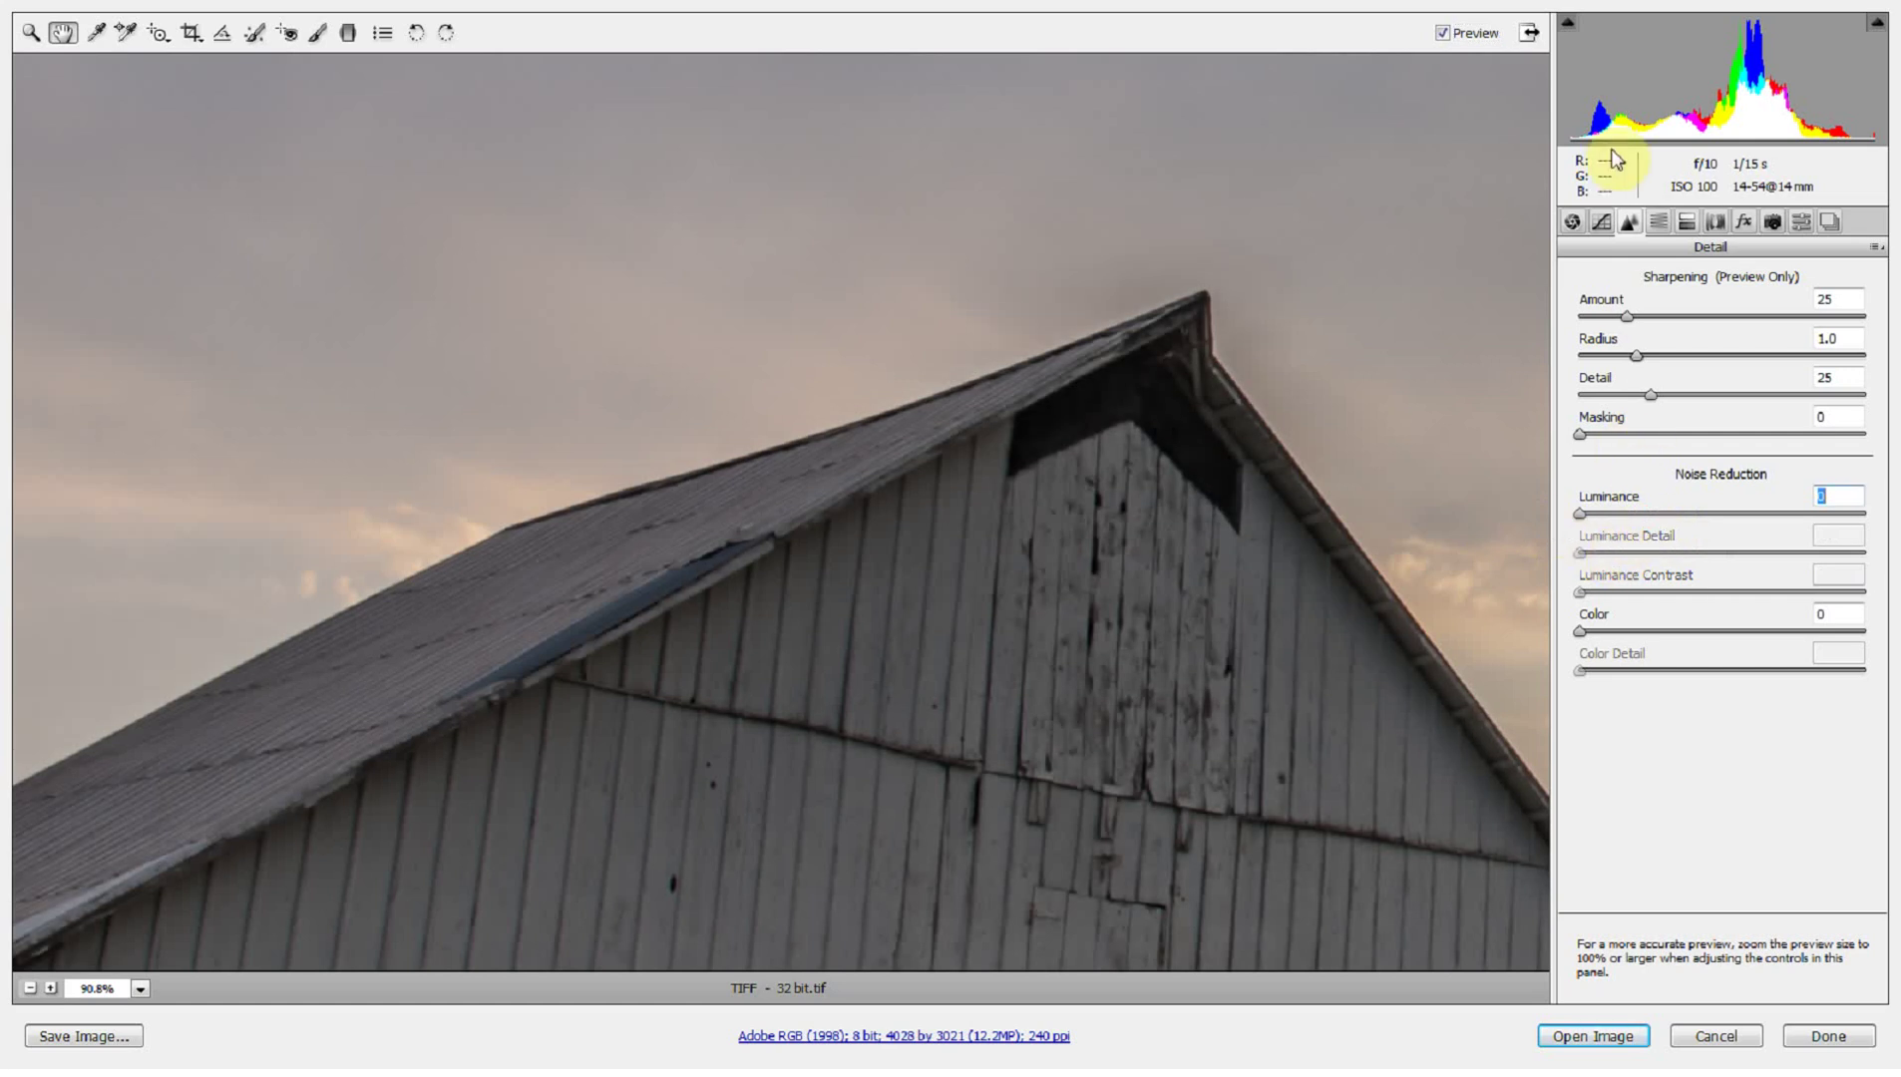
key(ctrl+alt+1)
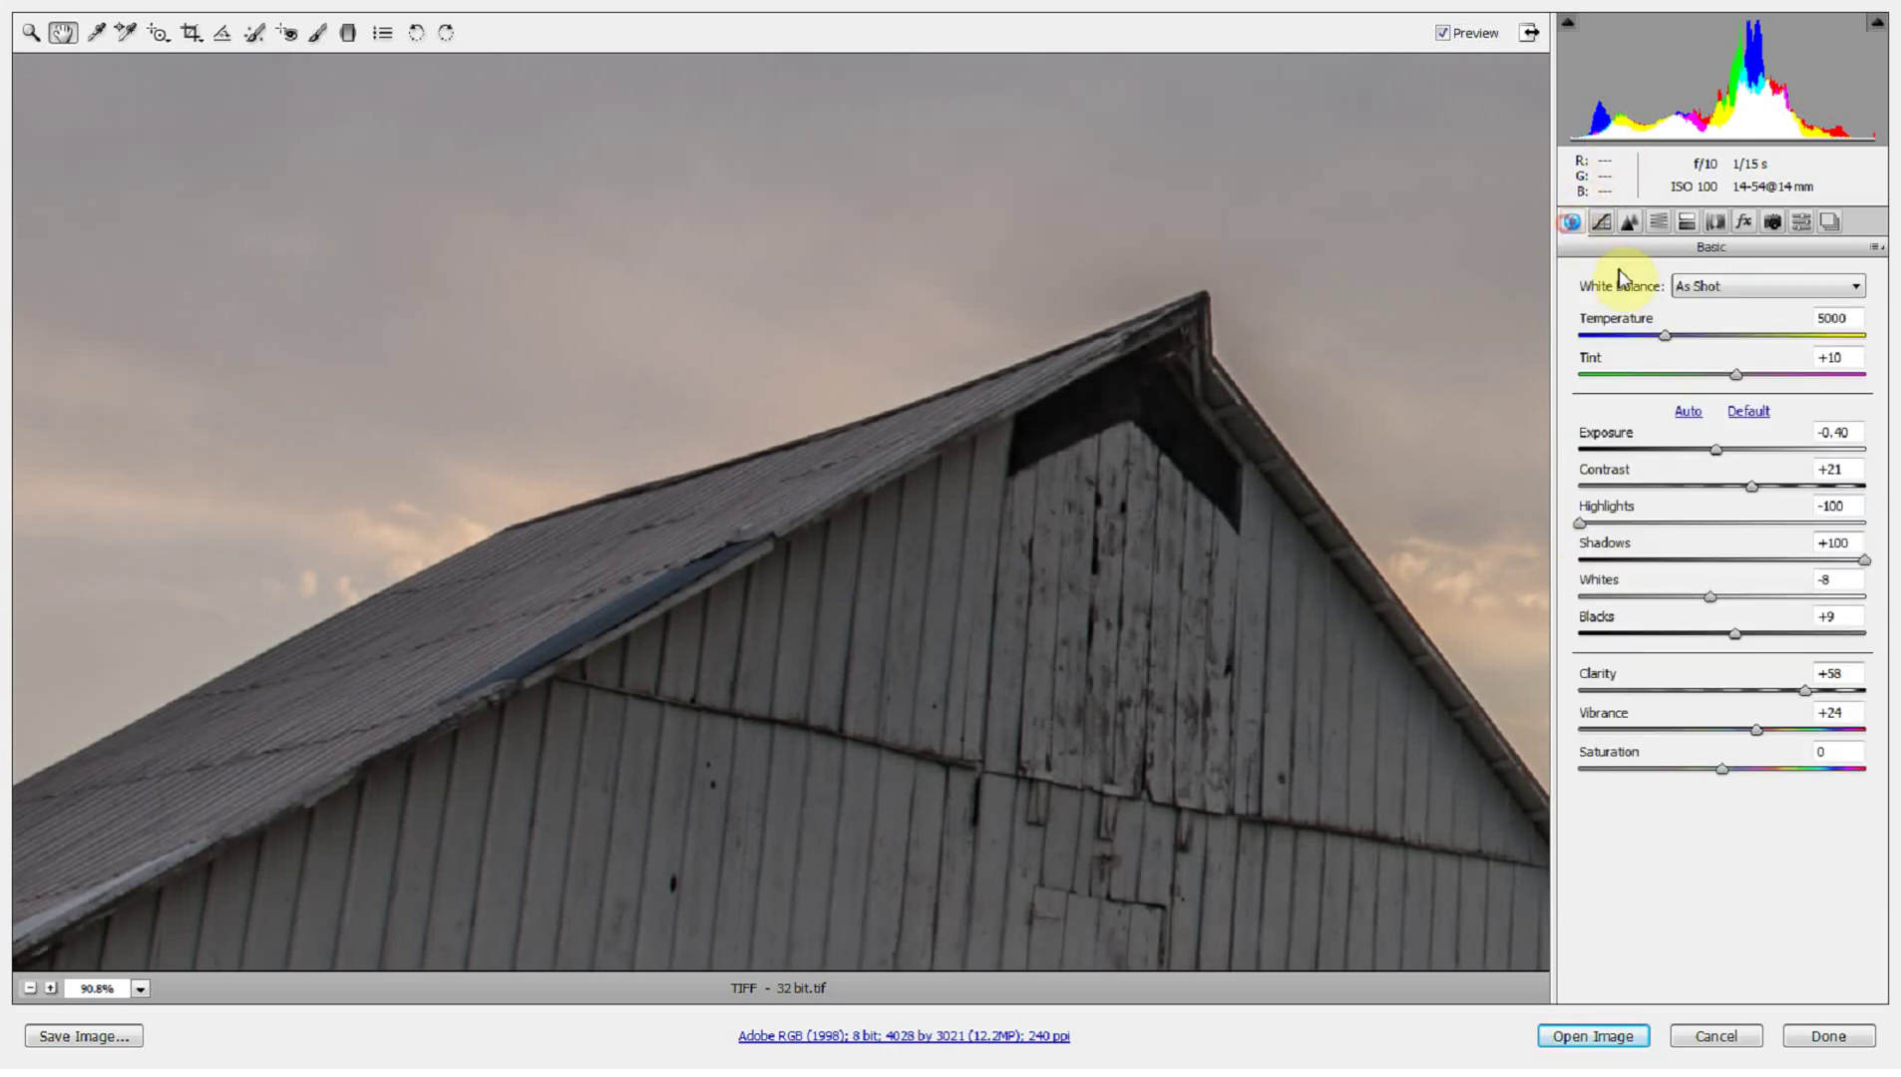
- Open the toned barn photo in Photoshop and convert it to 16 Bits/Channel
click(1616, 1040)
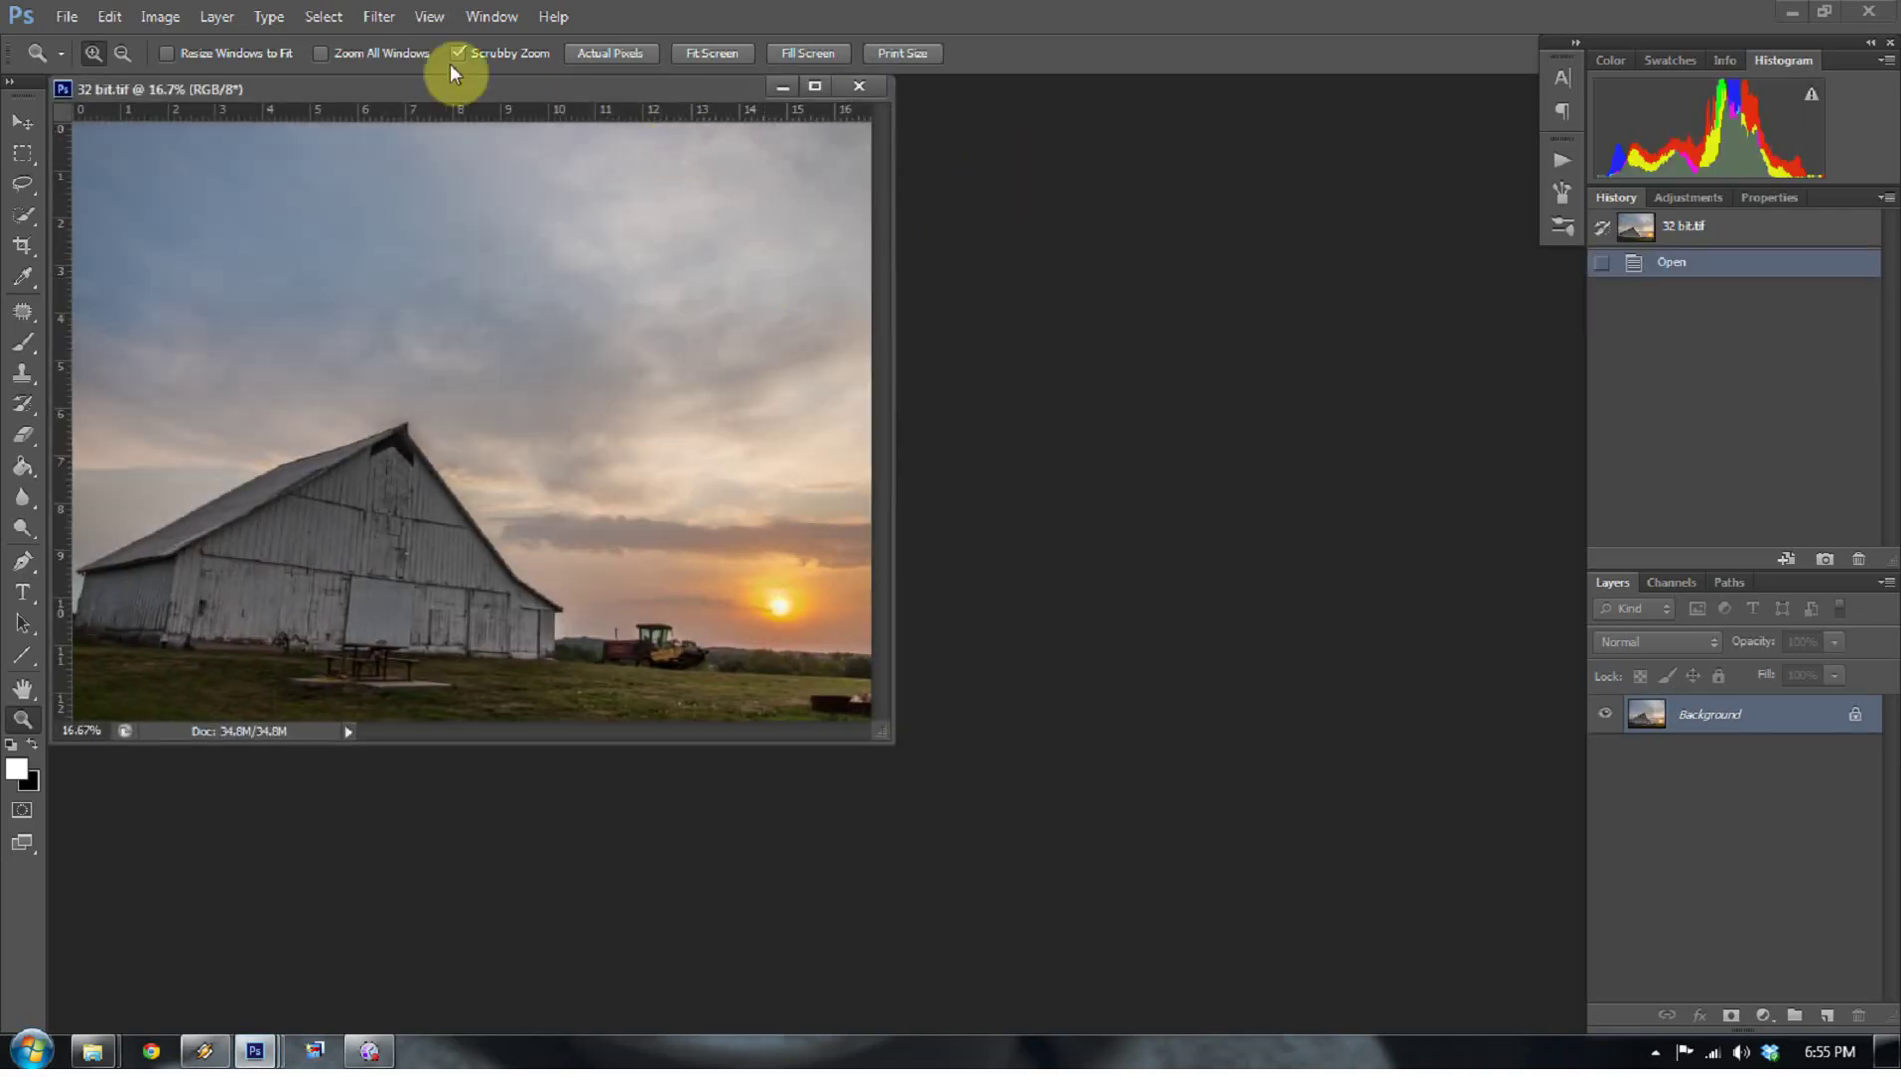
click(111, 16)
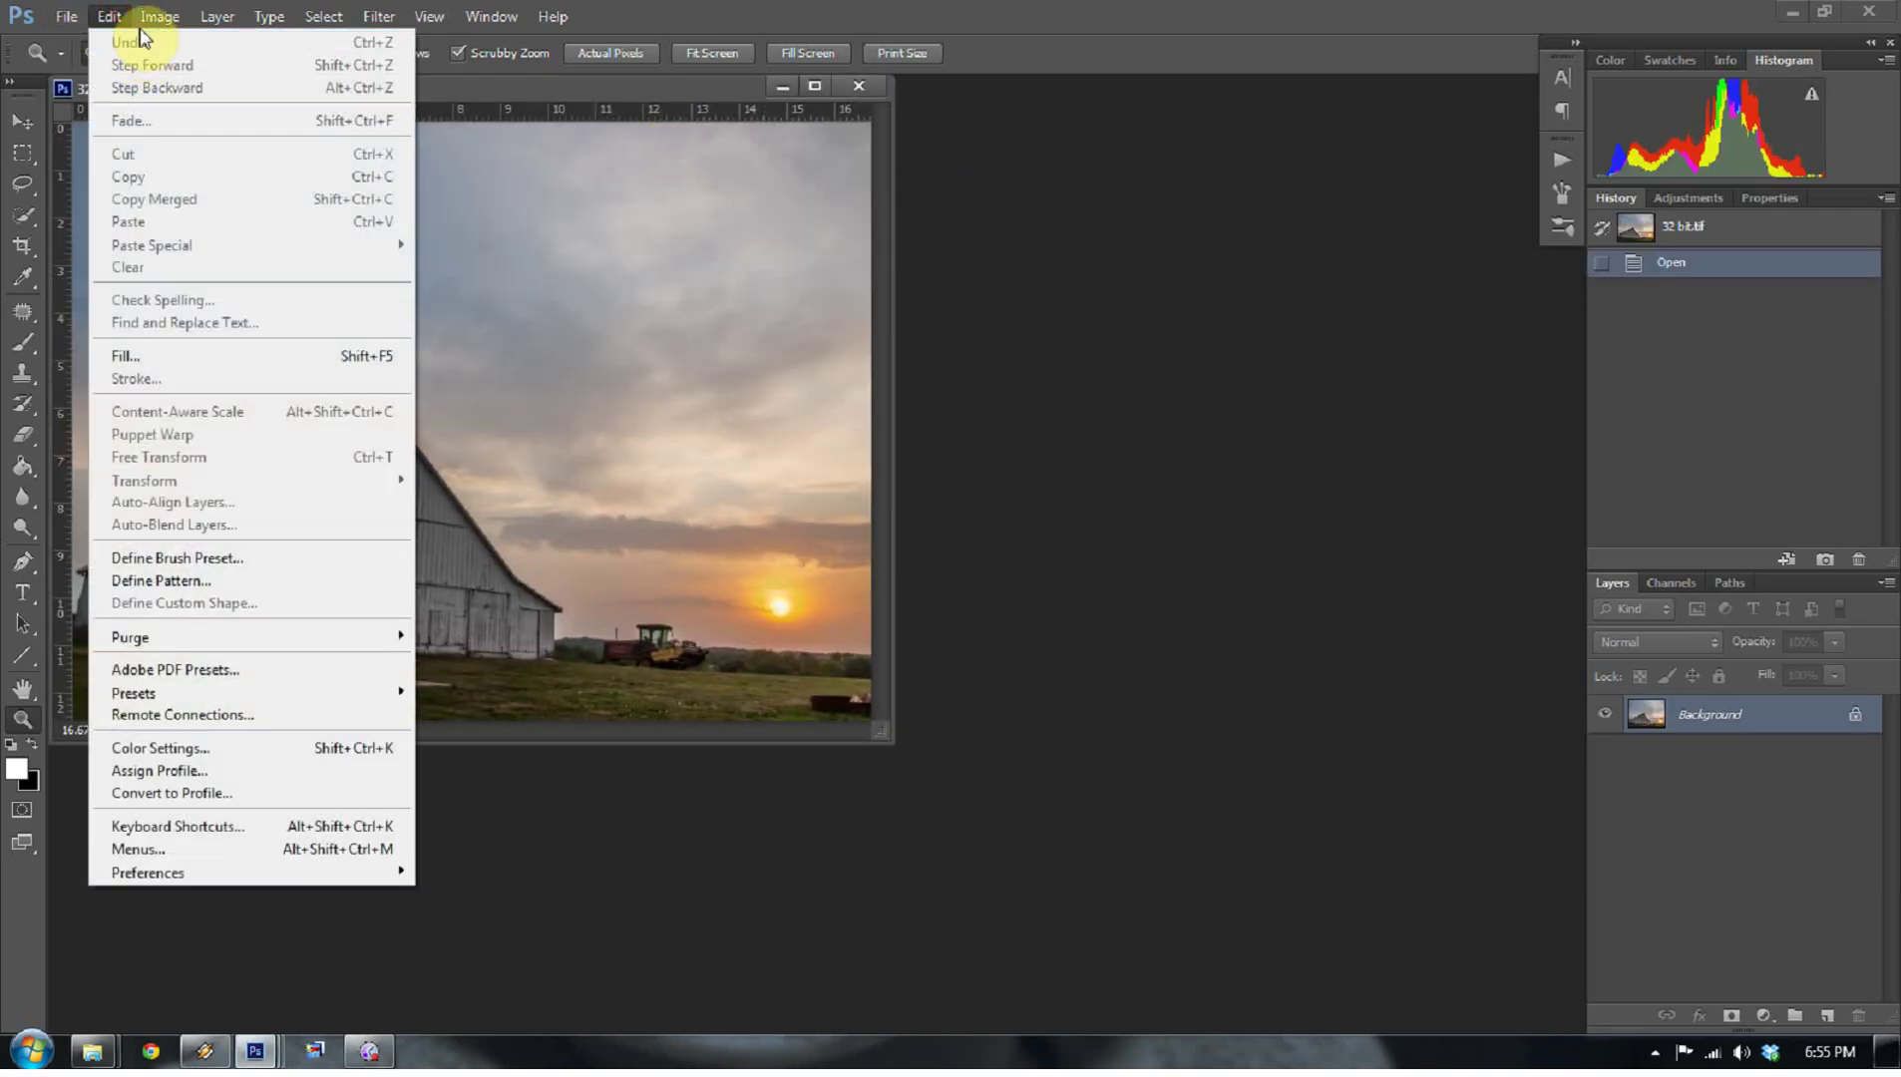
mouse_move(158, 16)
click(526, 260)
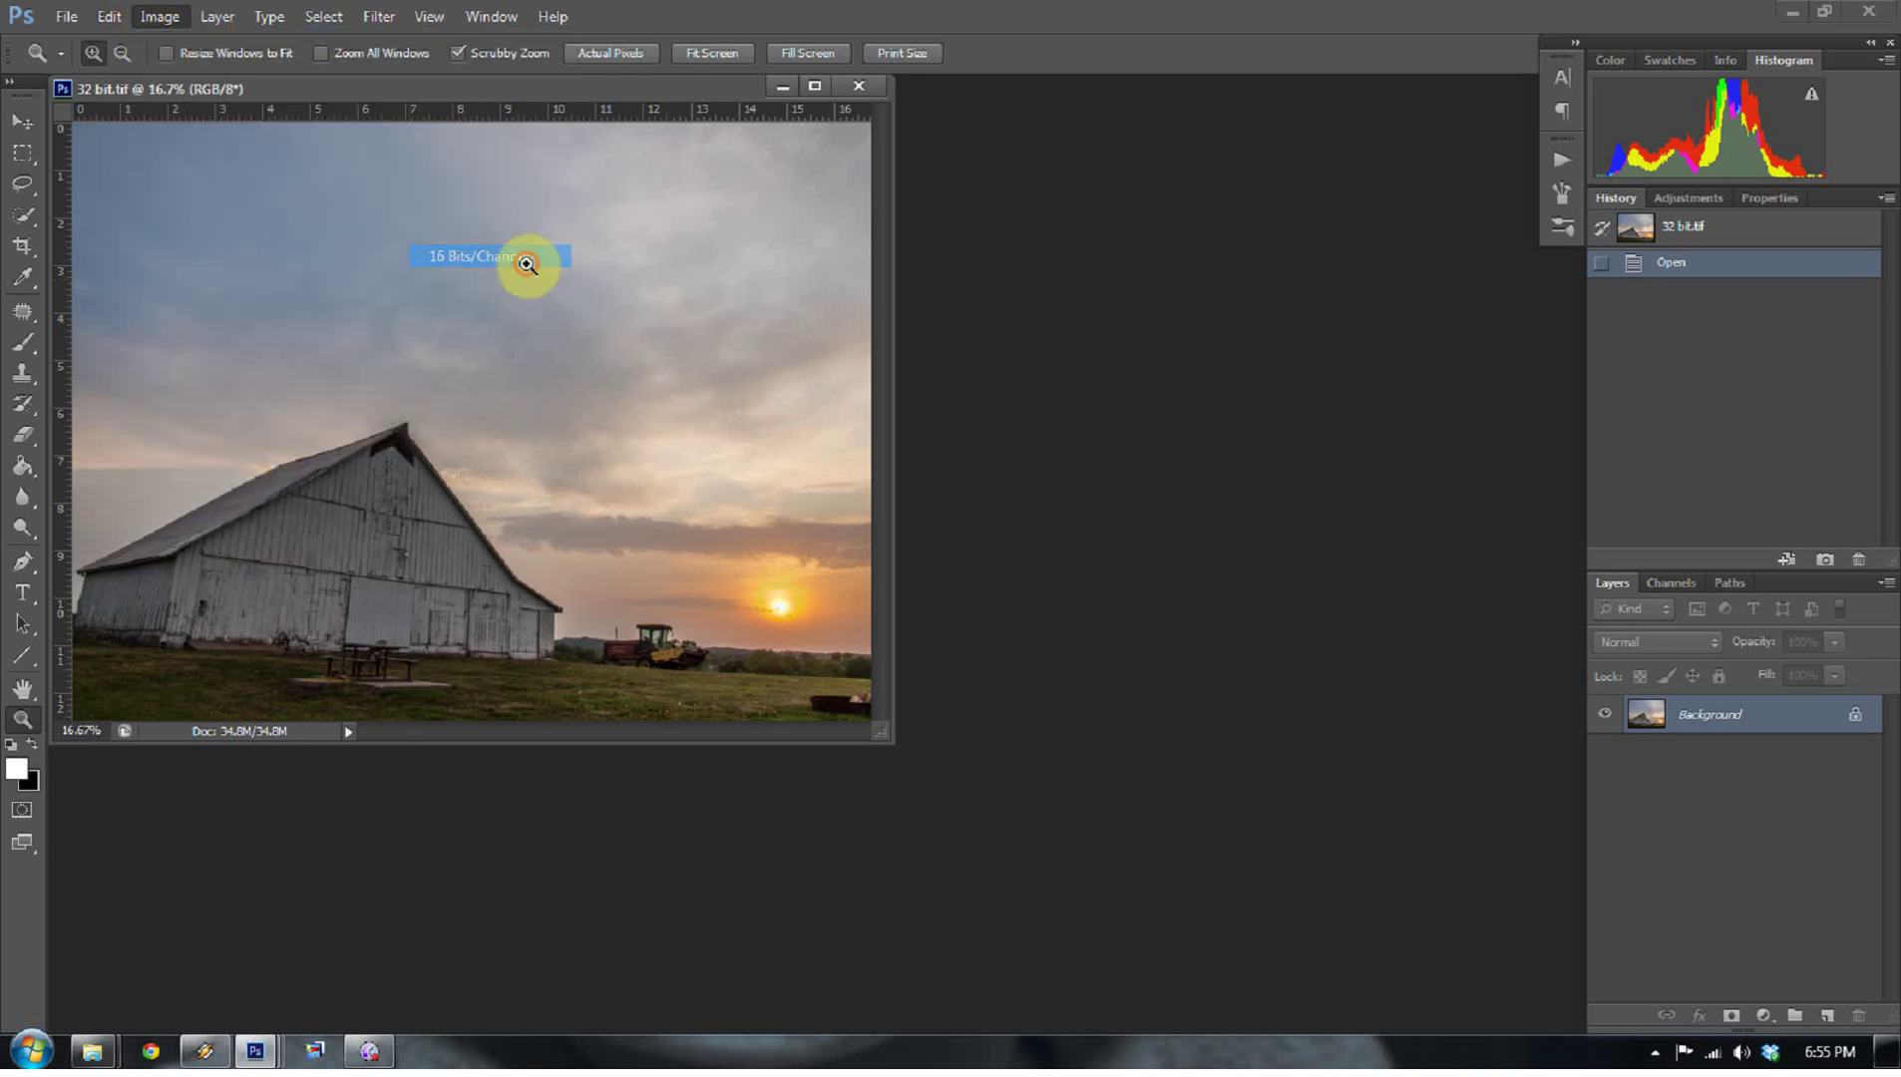
drag(341, 87, 520, 155)
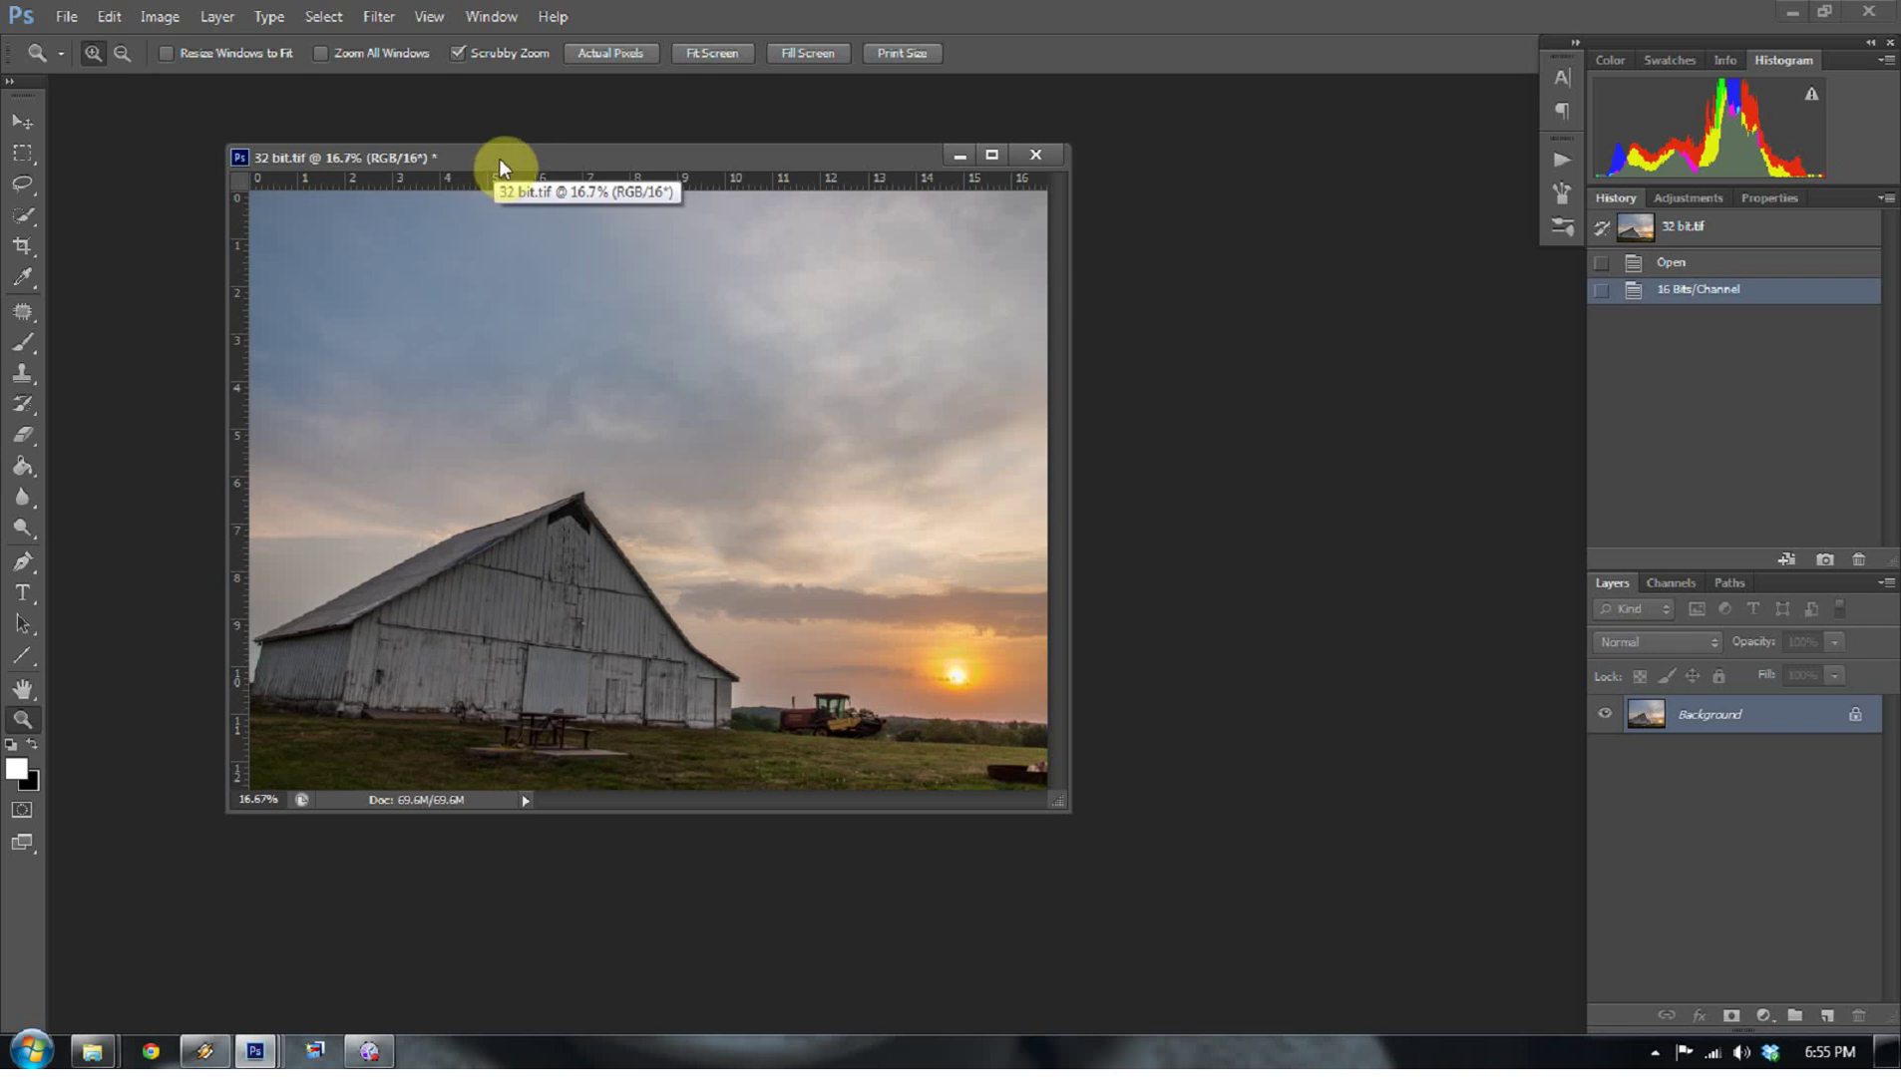
click(68, 15)
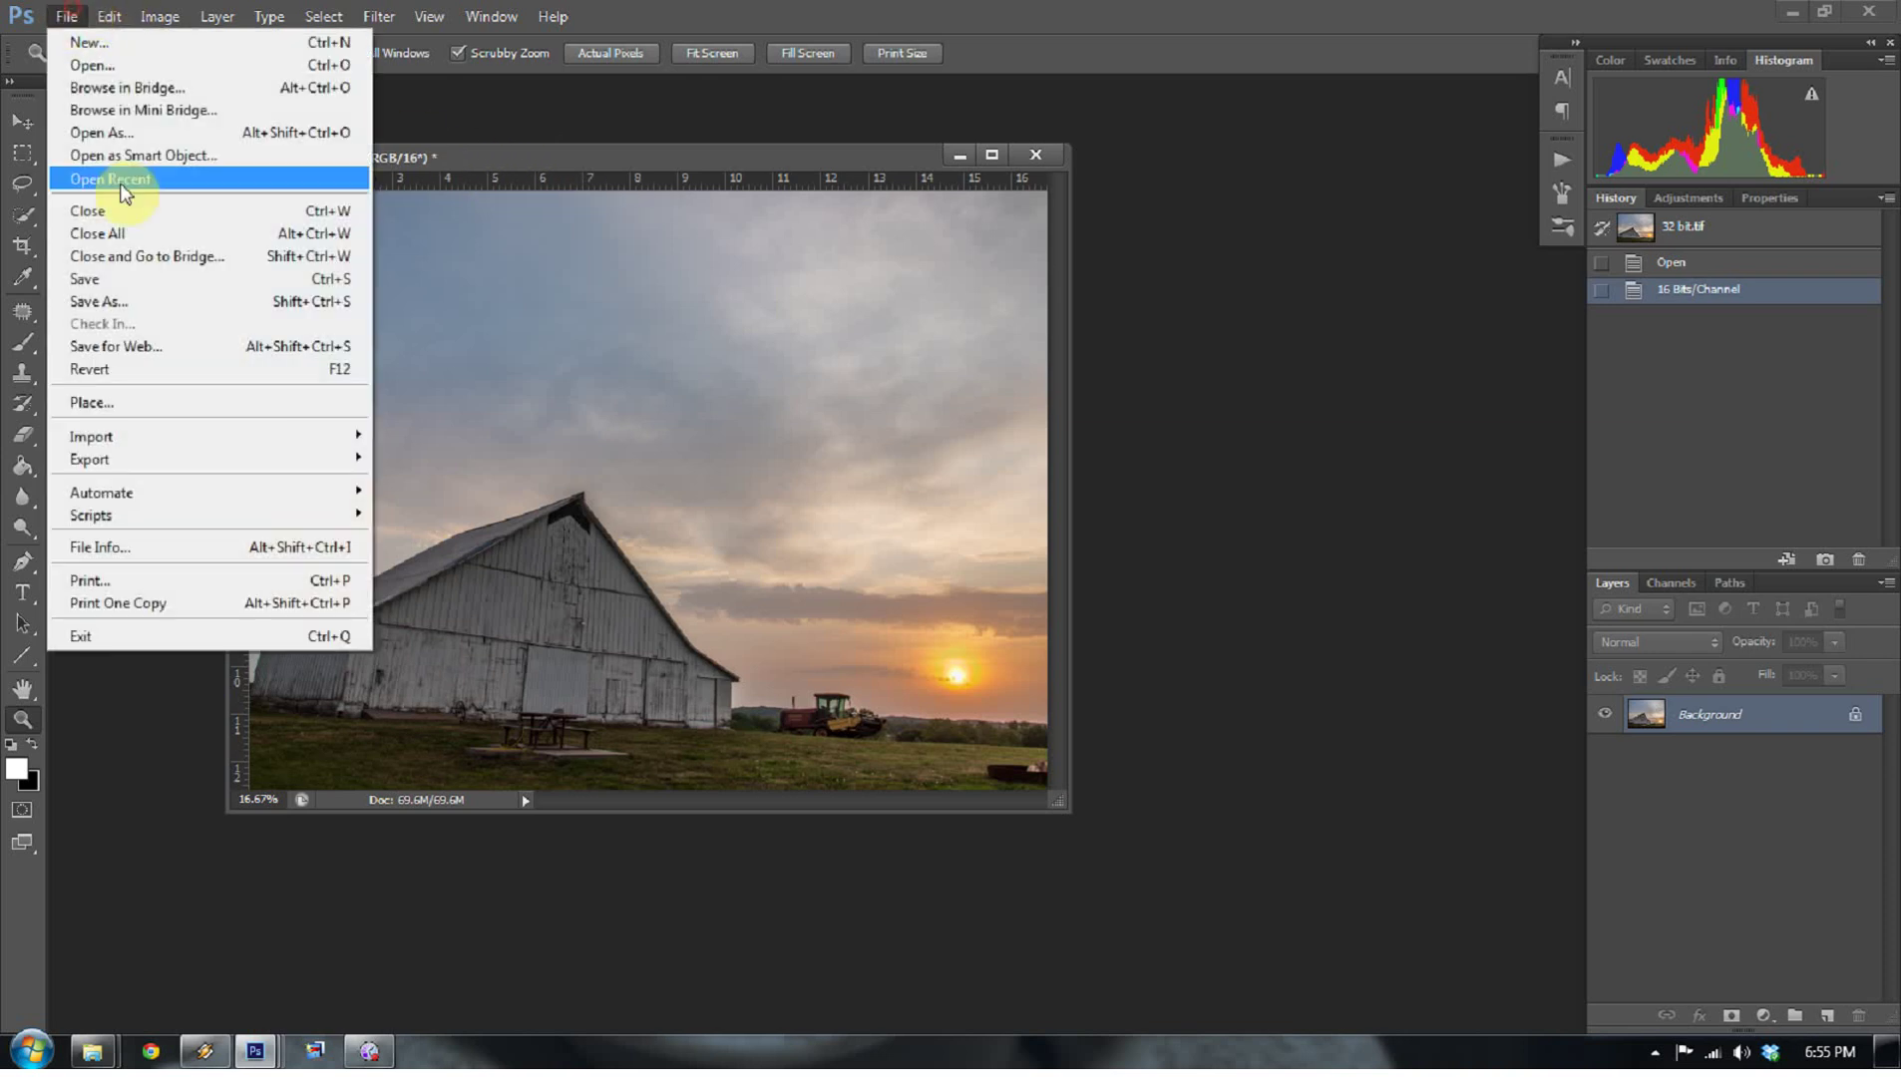
- Save the image as the '16 bit' TIFF and close the document
click(126, 302)
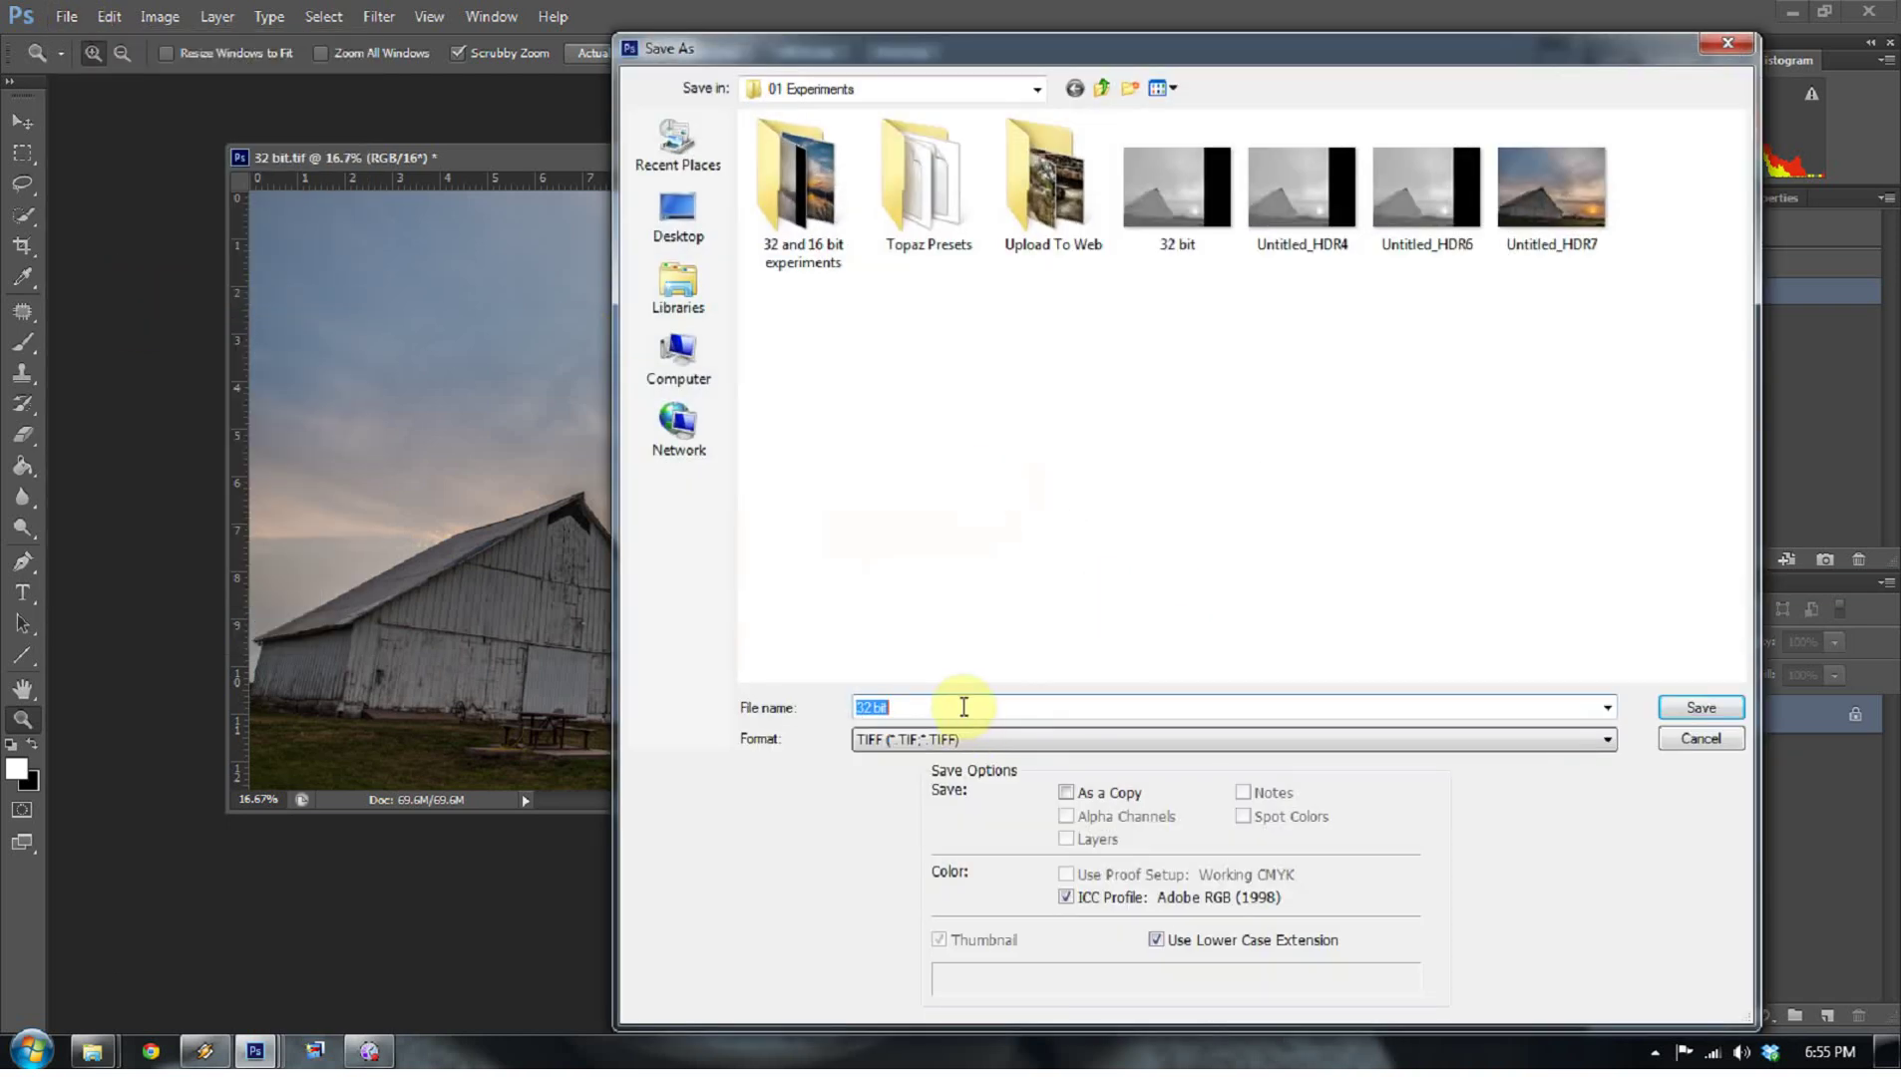
text(16)
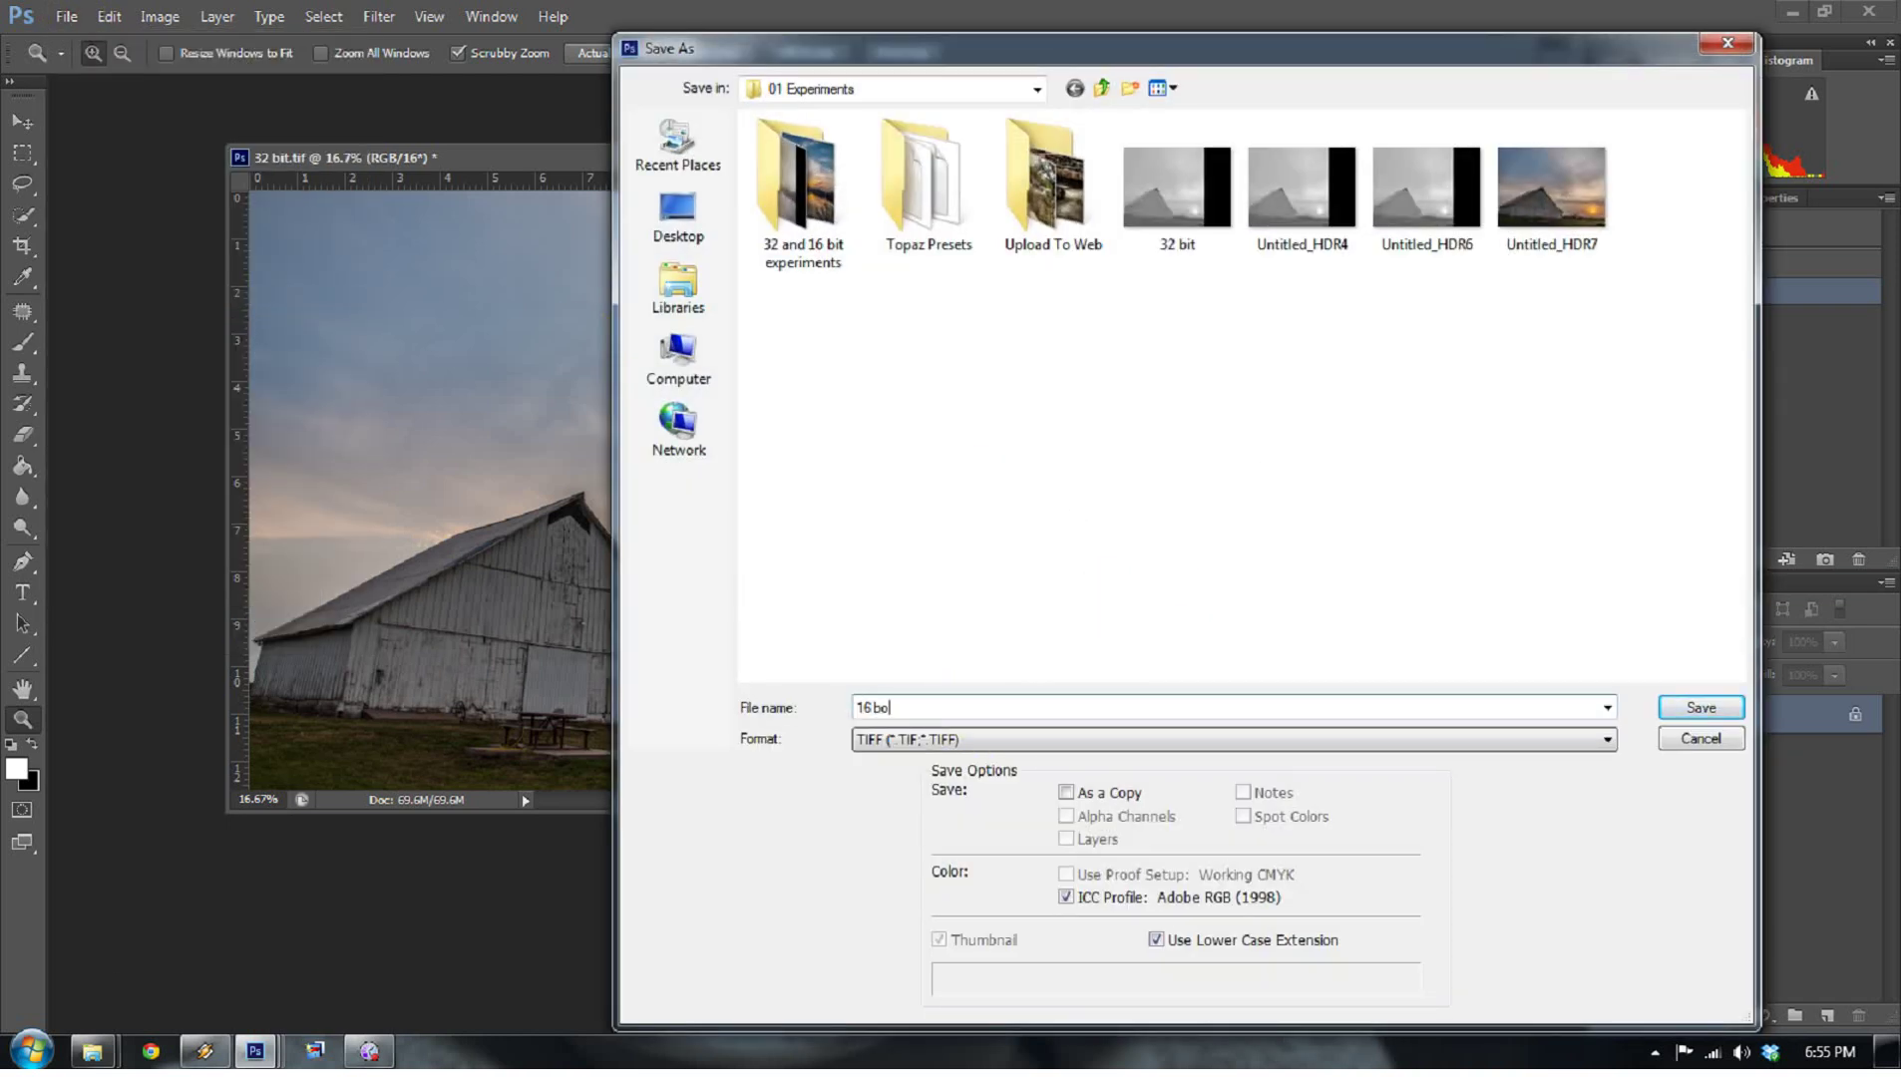
key(Return)
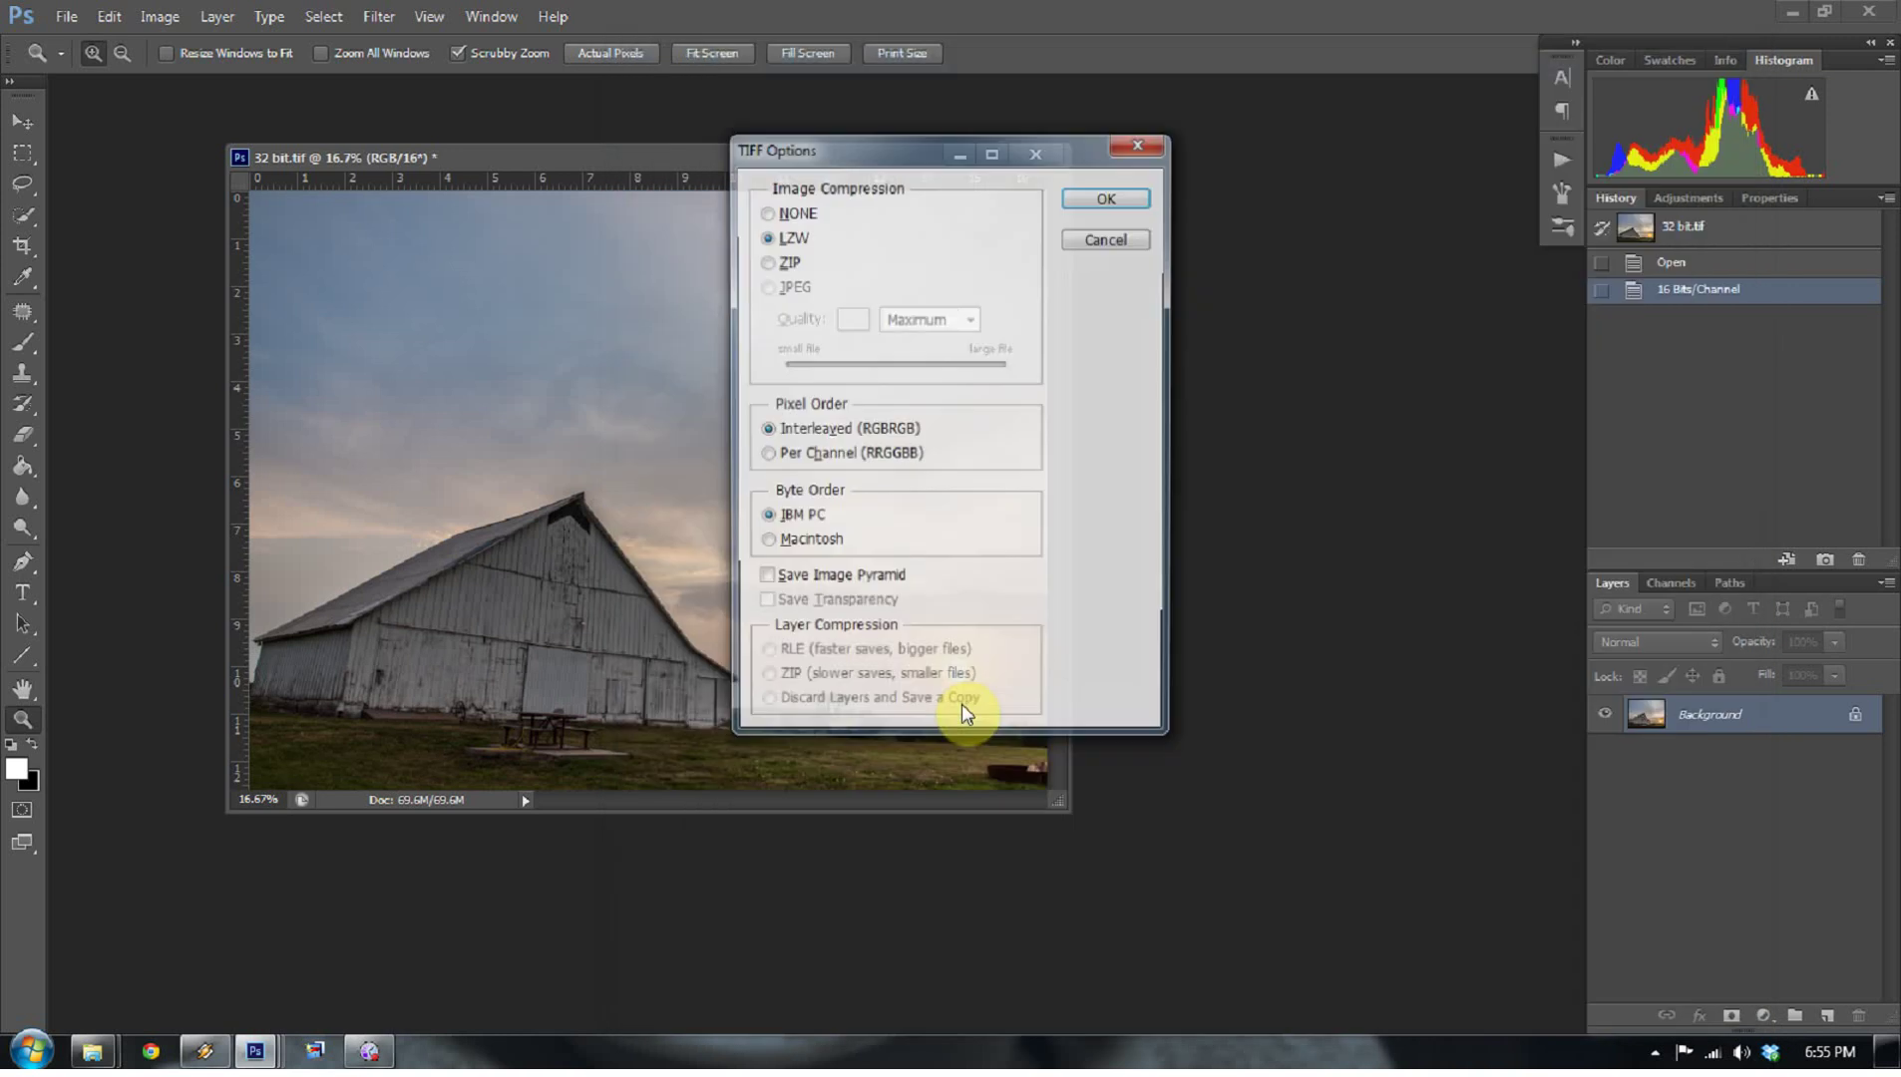
click(1089, 202)
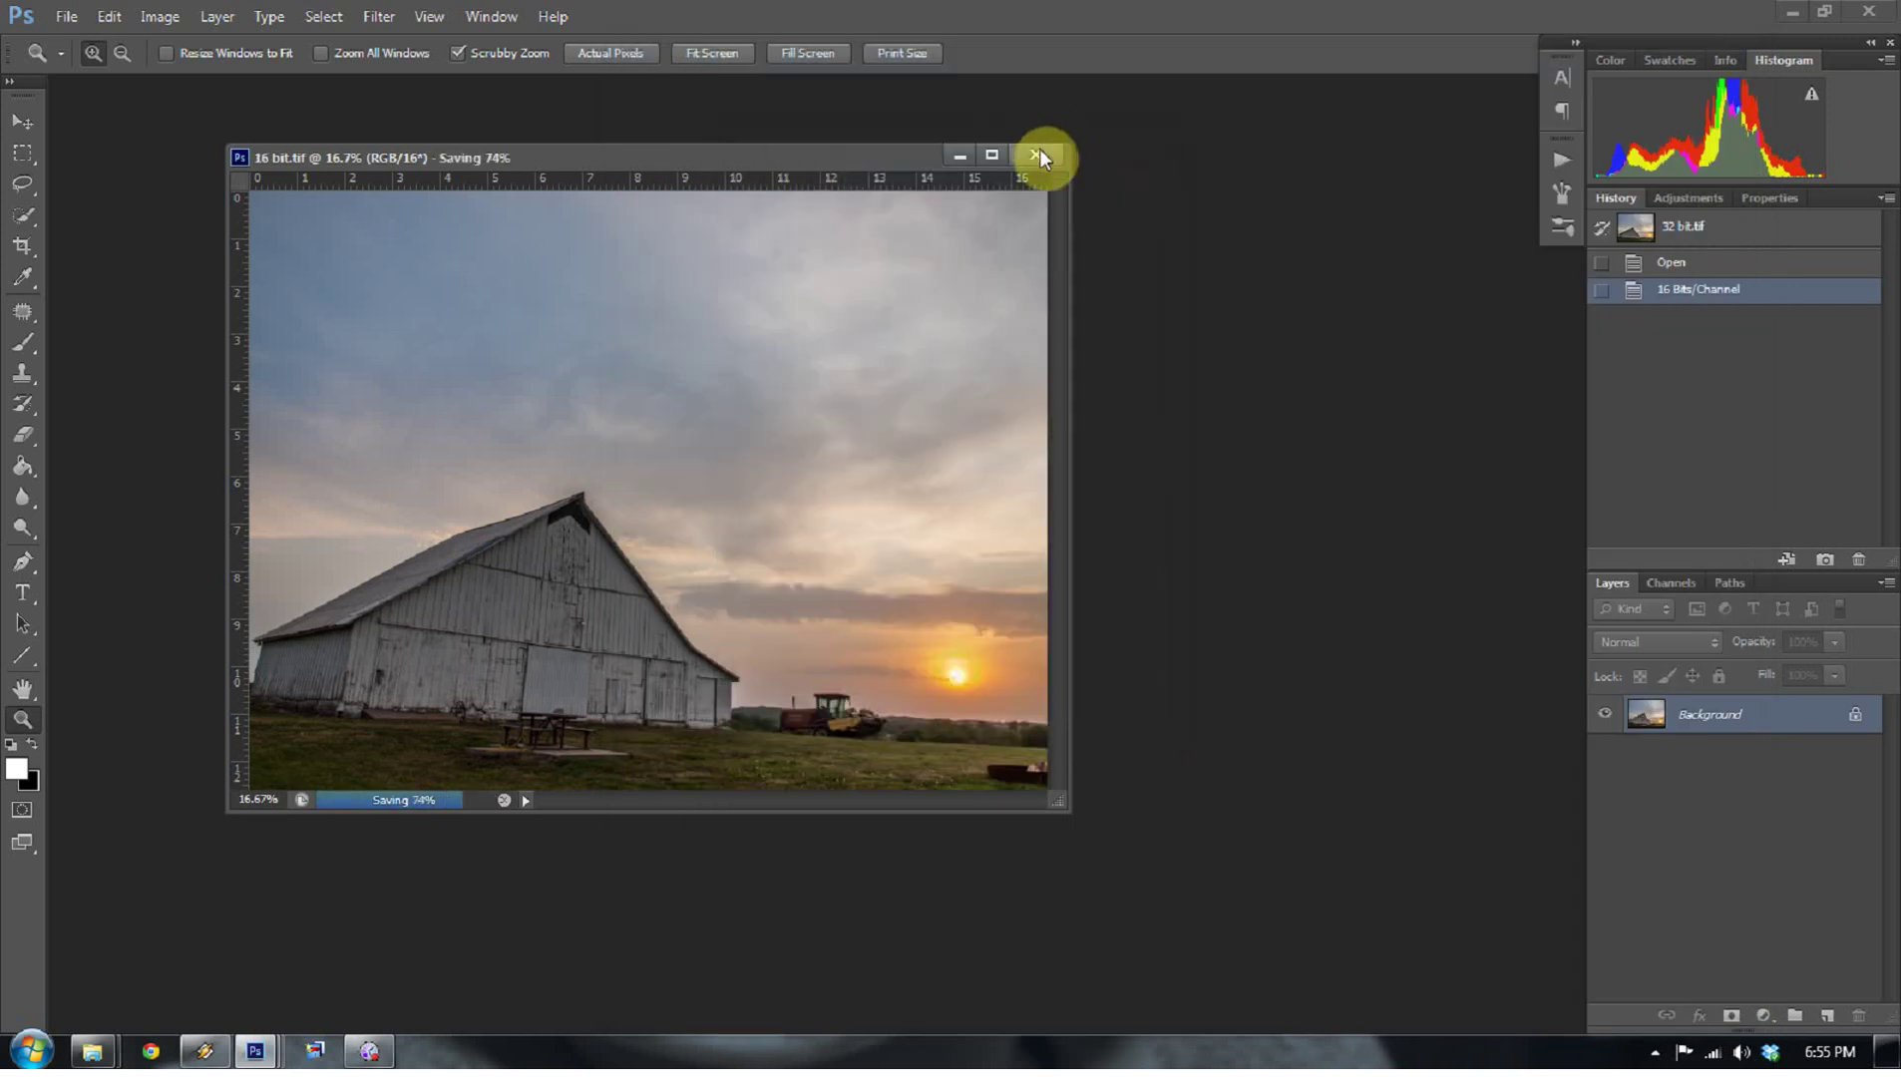
click(1040, 157)
- Reopen the 16 bit file from the 01 Experiments folder
click(803, 94)
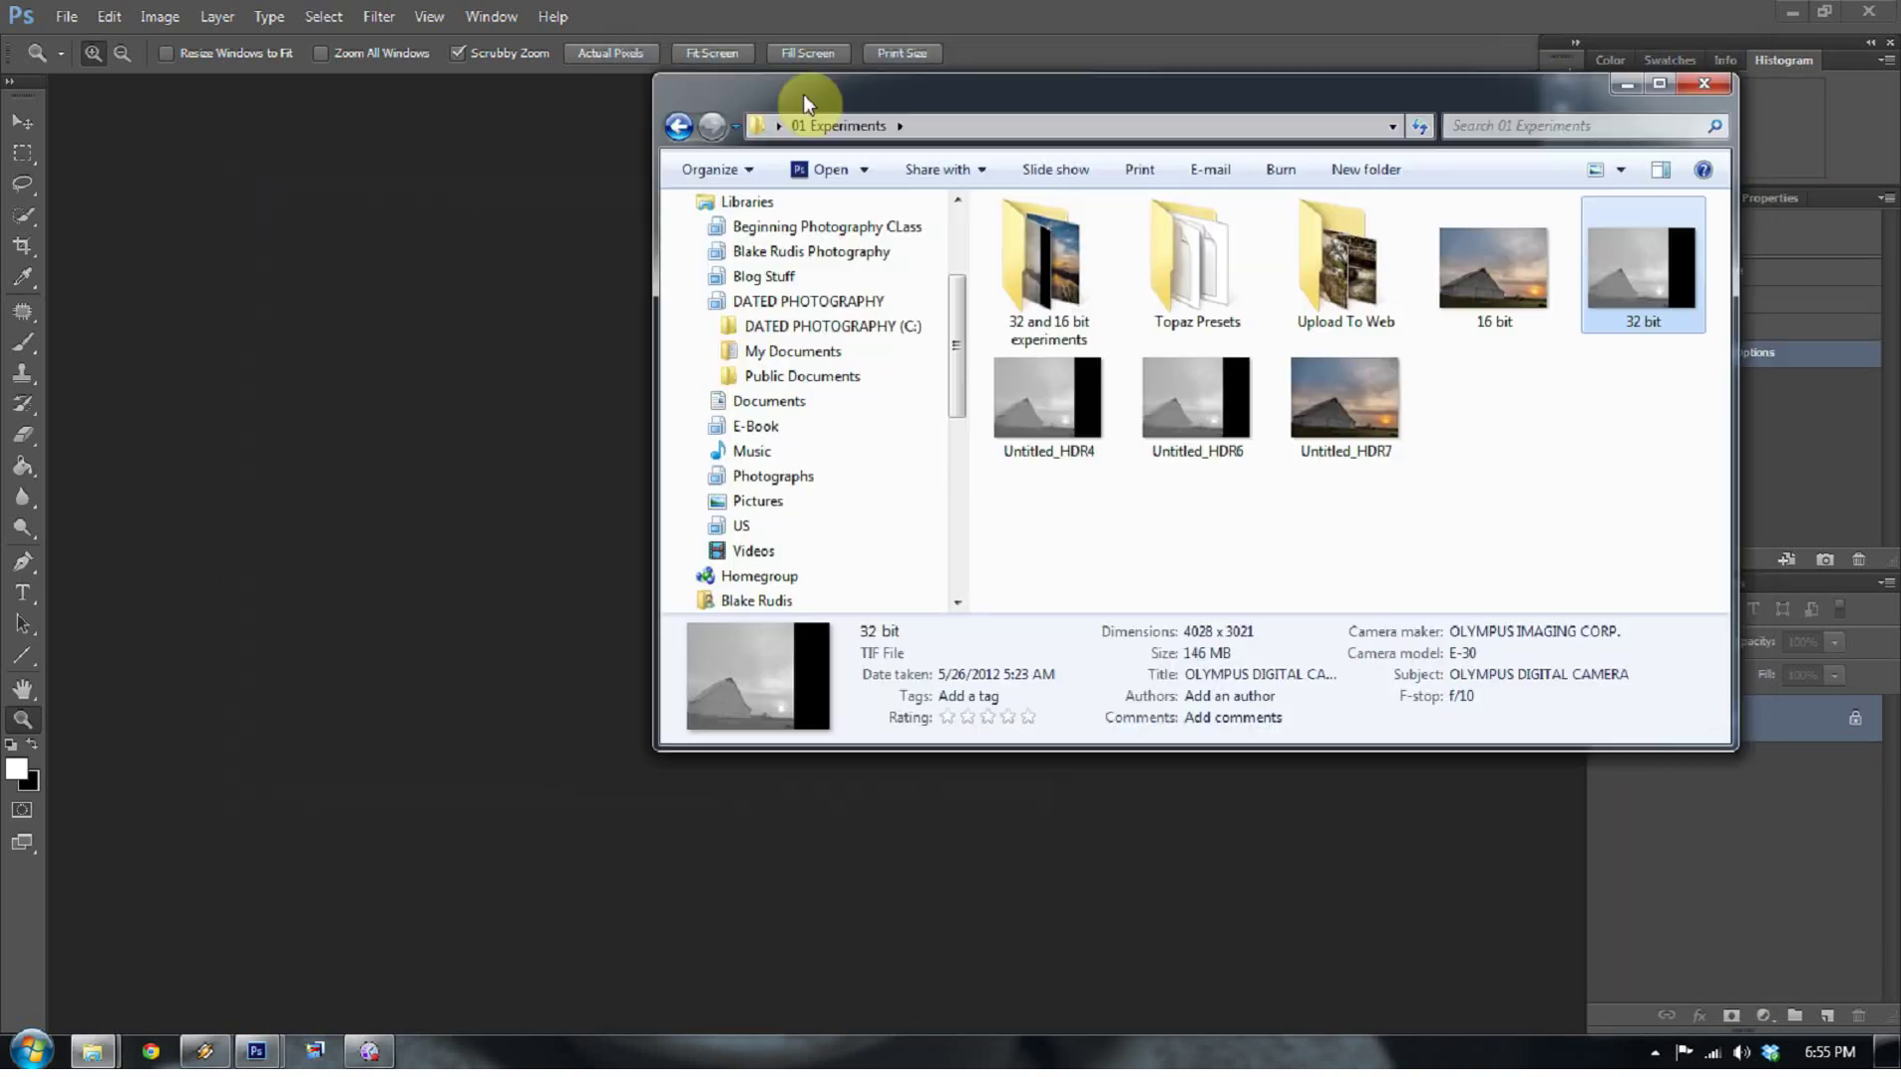
drag(804, 94, 432, 94)
double_click(1116, 265)
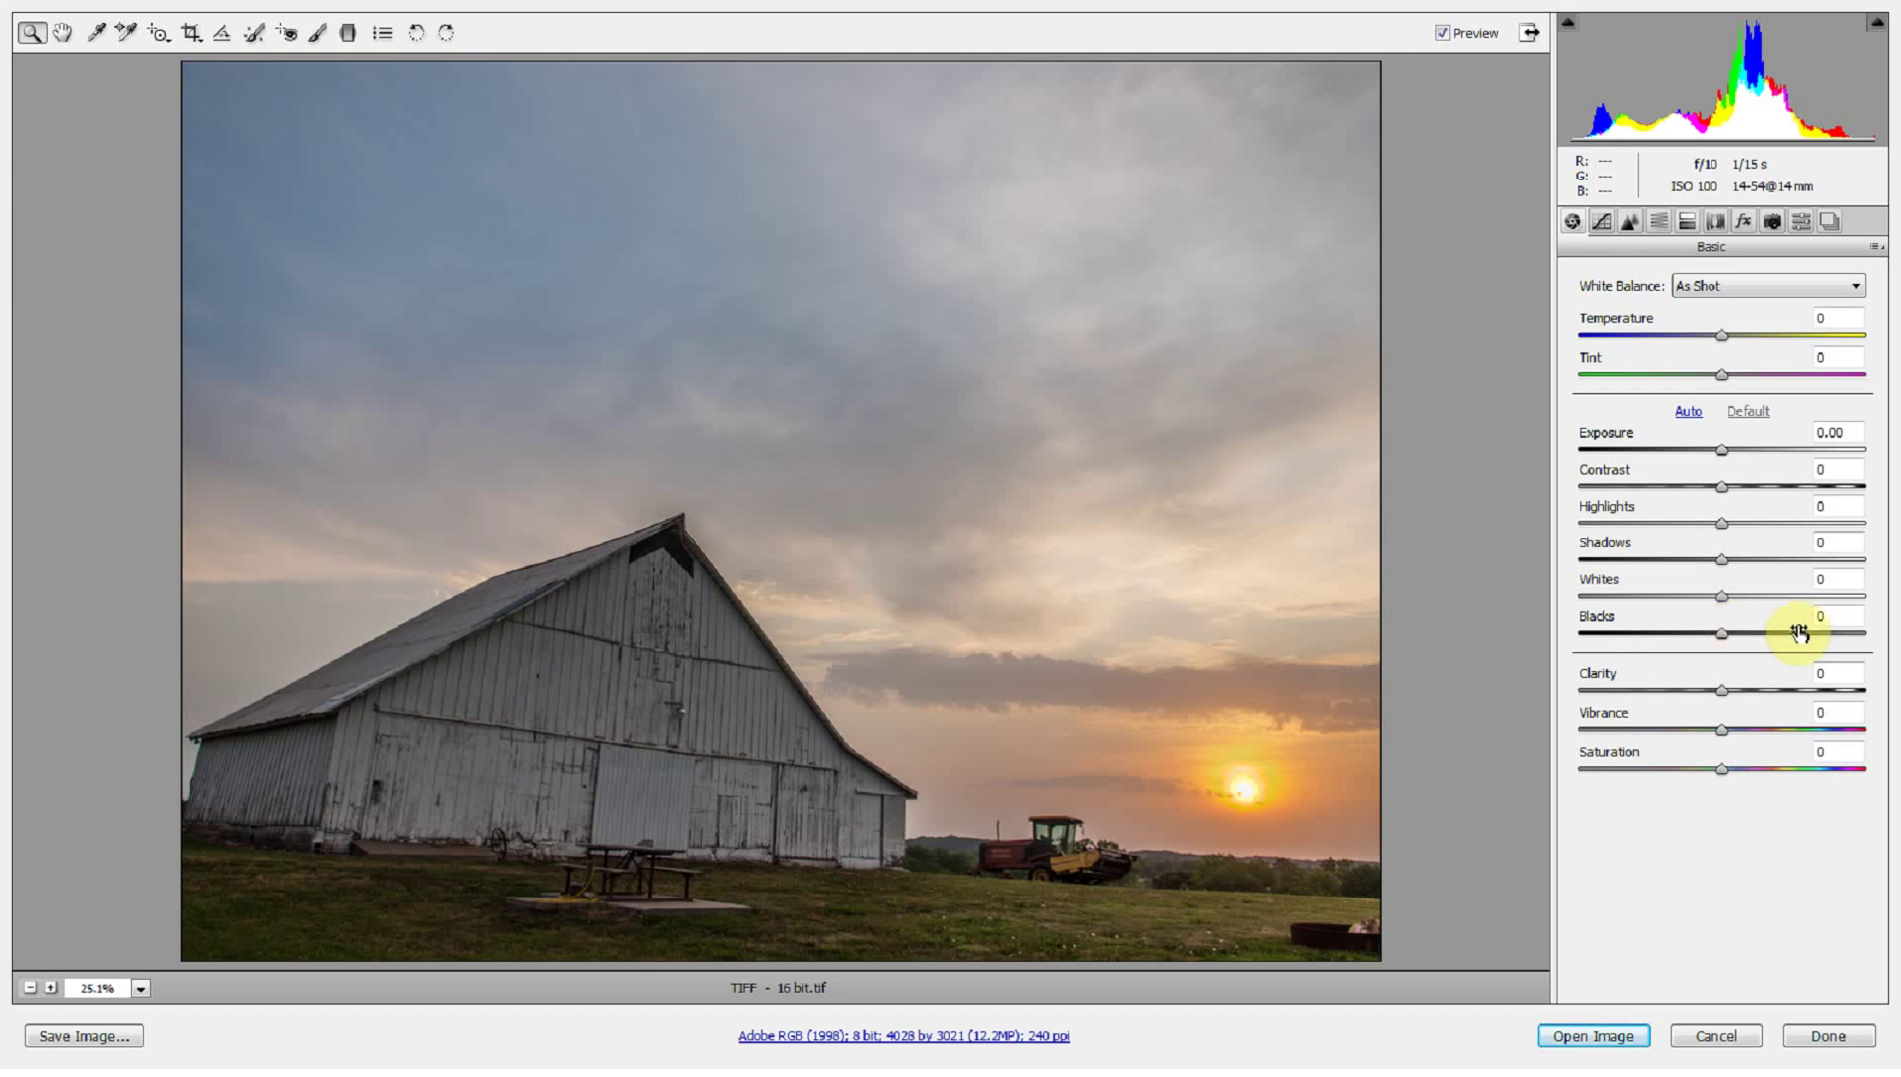
- Set Highlights −100, Shadows +81, Clarity +63, Contrast +37 and Whites about +31, comparing with the original
drag(1727, 525, 1535, 523)
click(1716, 563)
drag(1717, 563, 1838, 560)
drag(1722, 690, 1812, 686)
drag(1724, 454, 1777, 496)
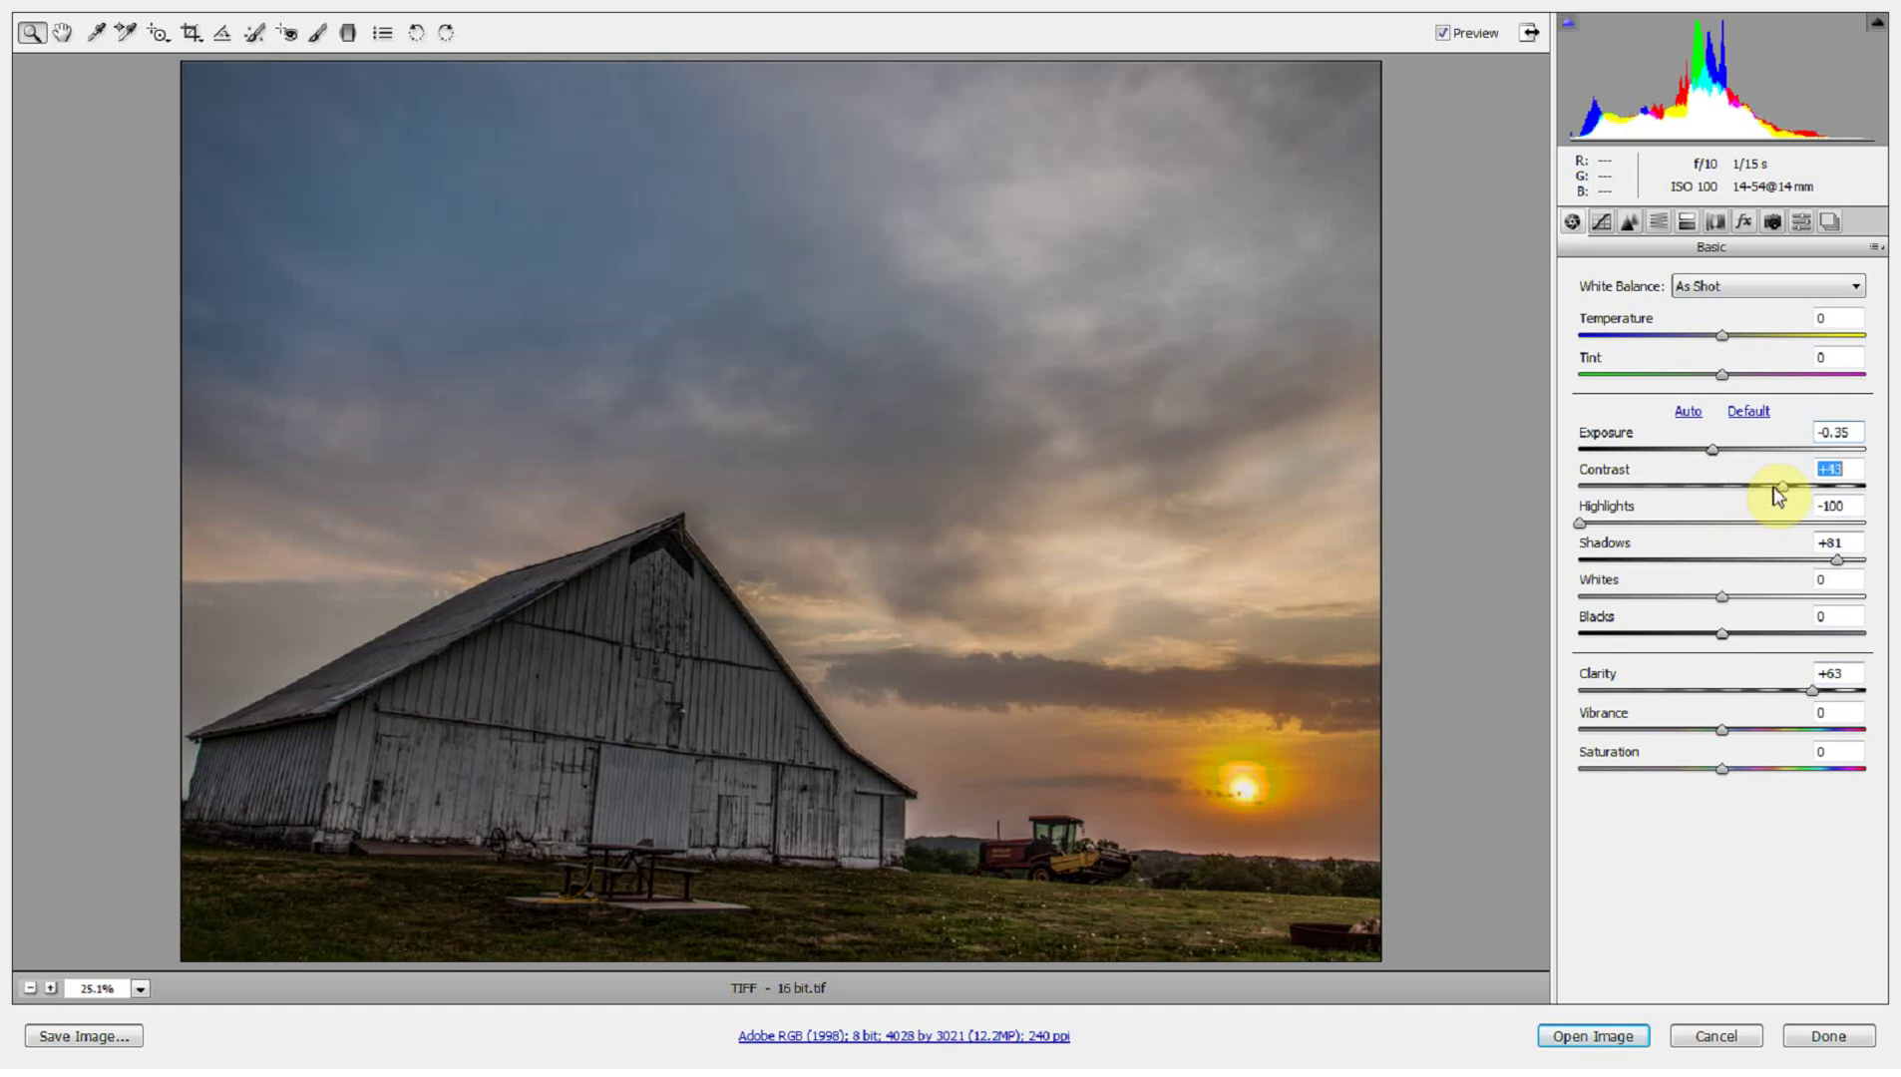
drag(1724, 728, 1732, 776)
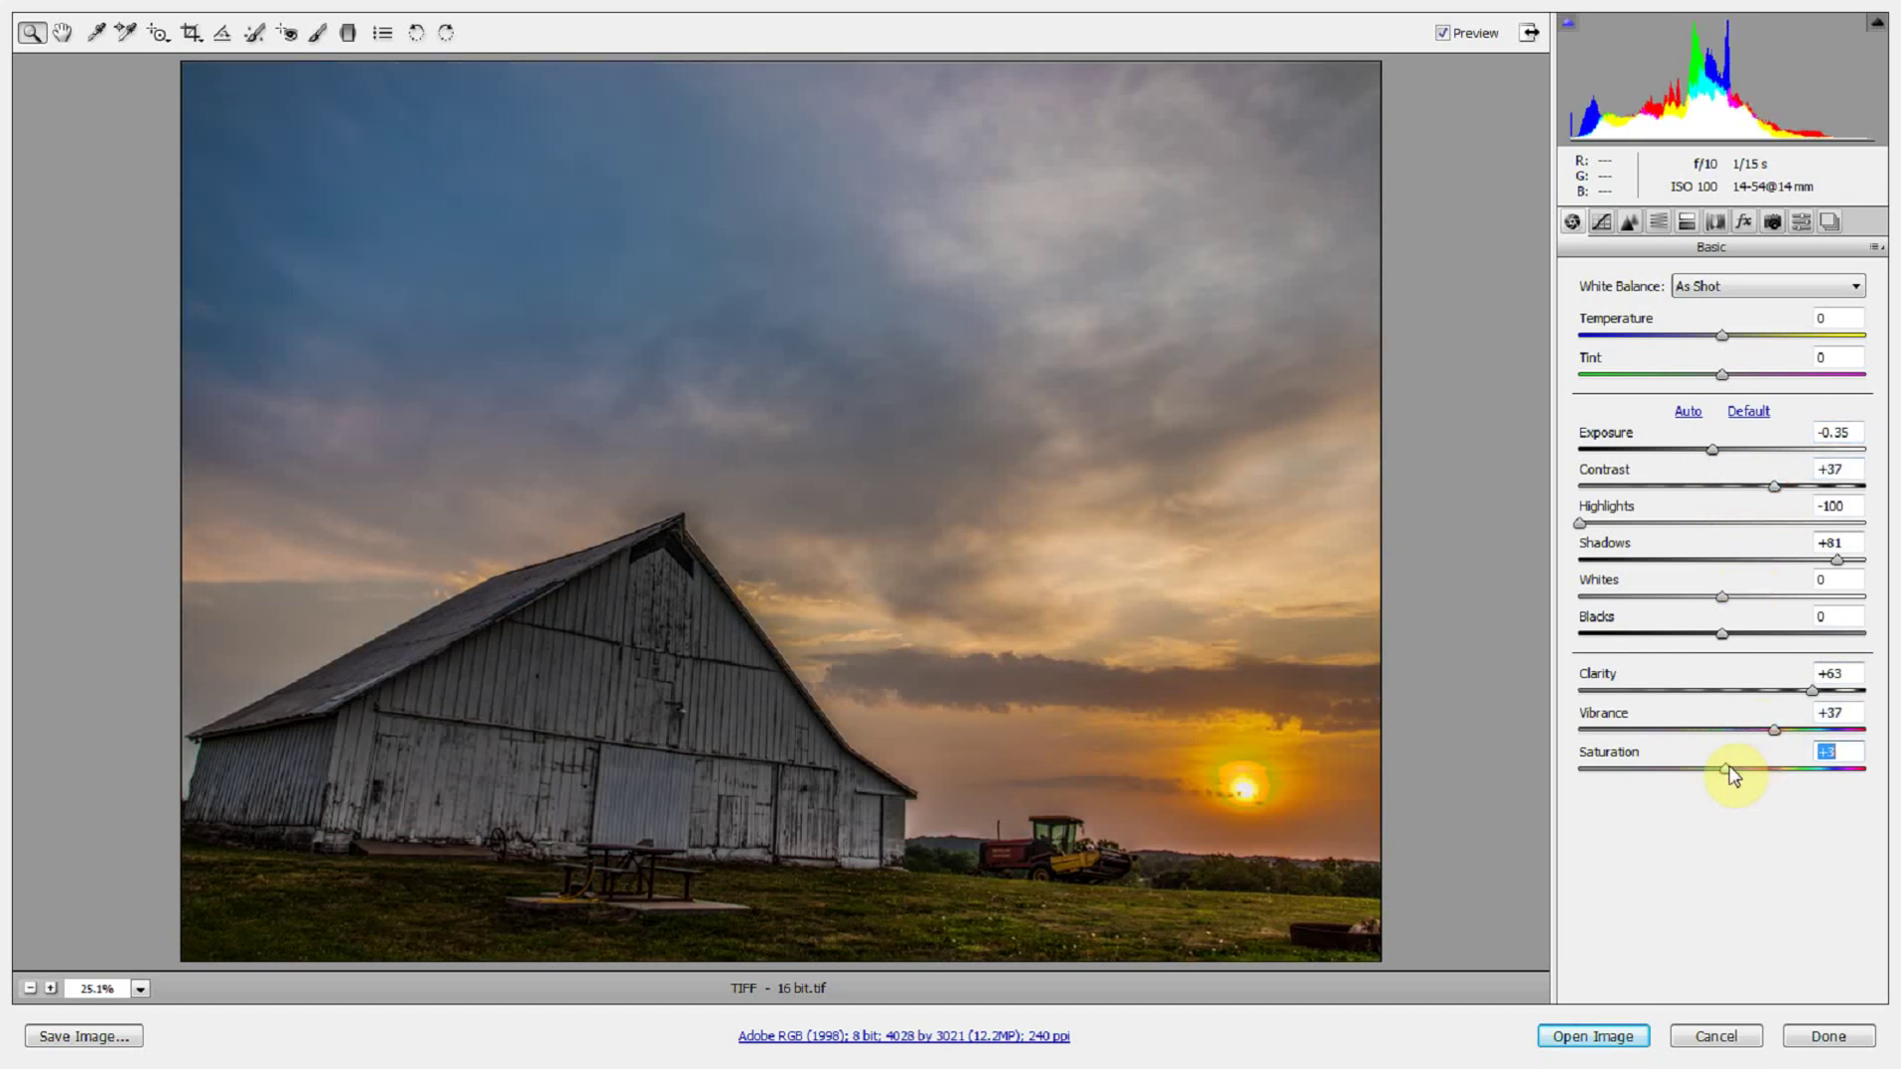
drag(1721, 597, 1792, 634)
click(1452, 34)
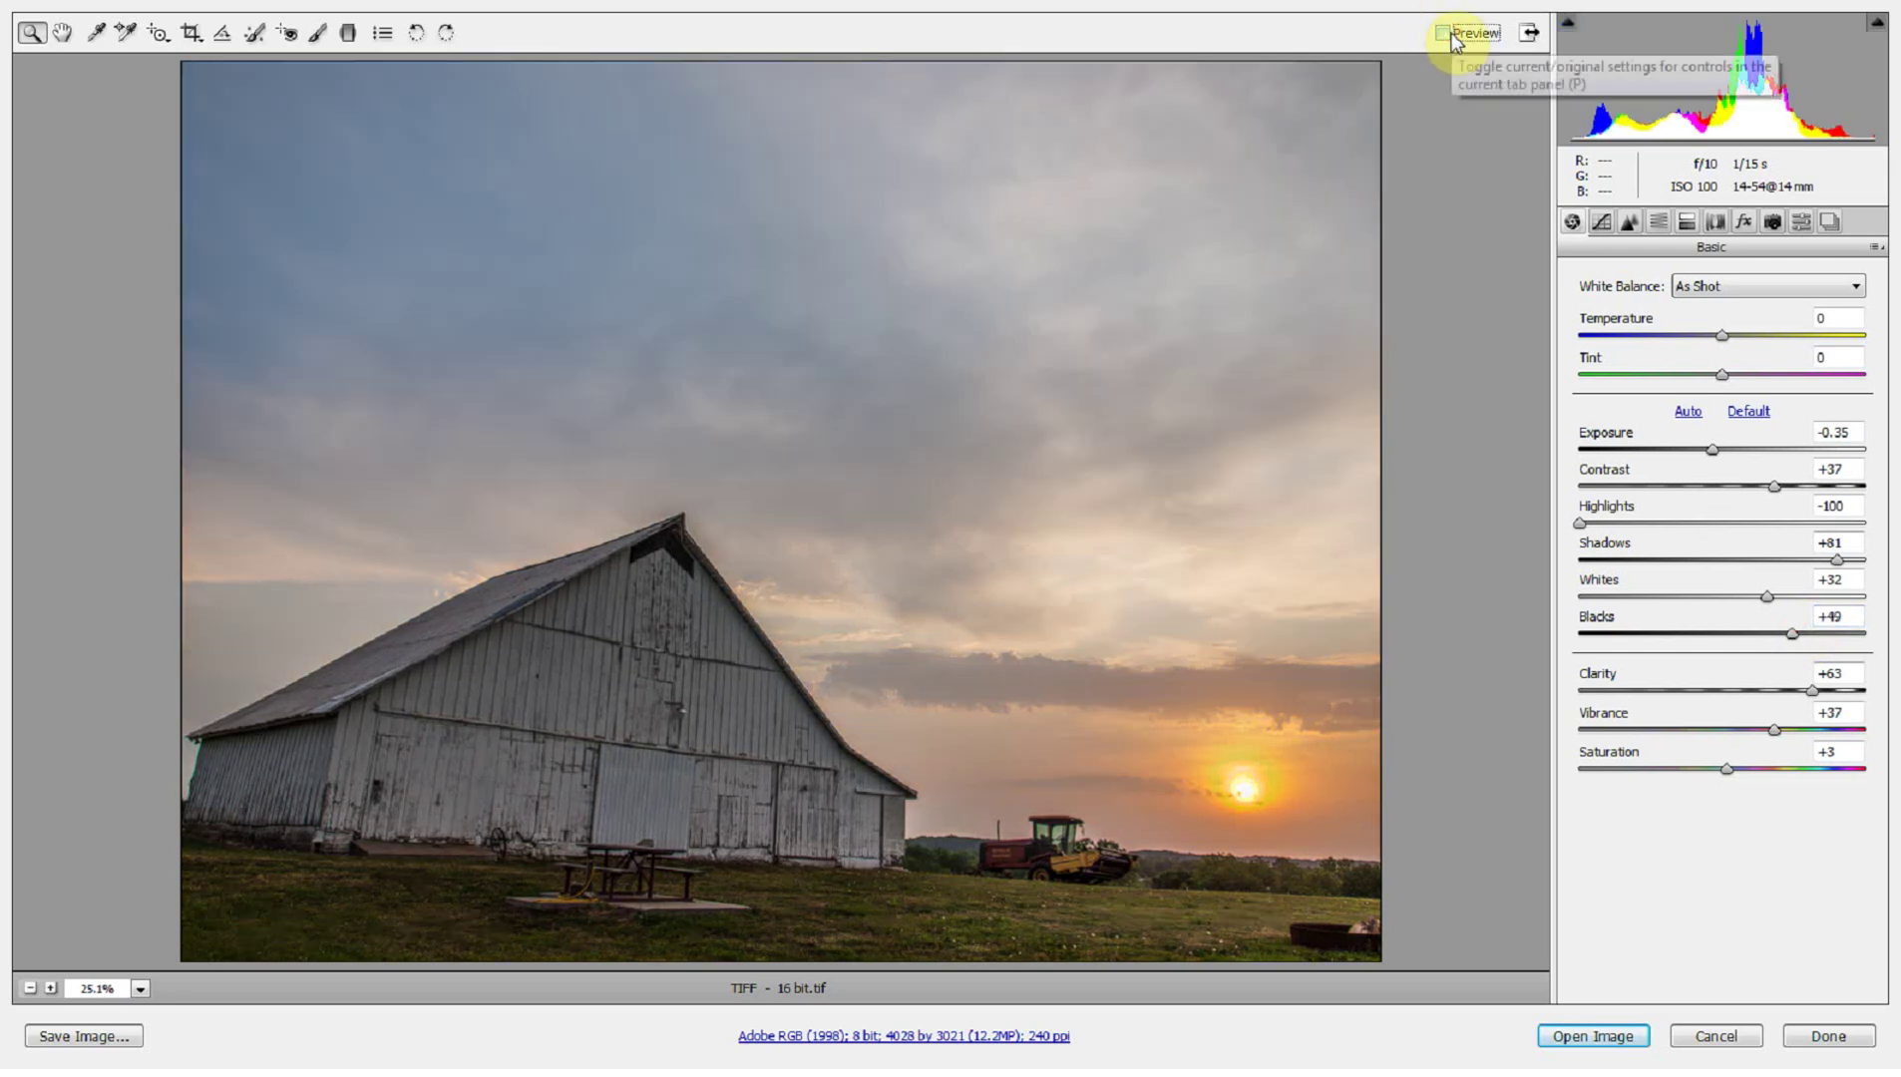
click(1443, 33)
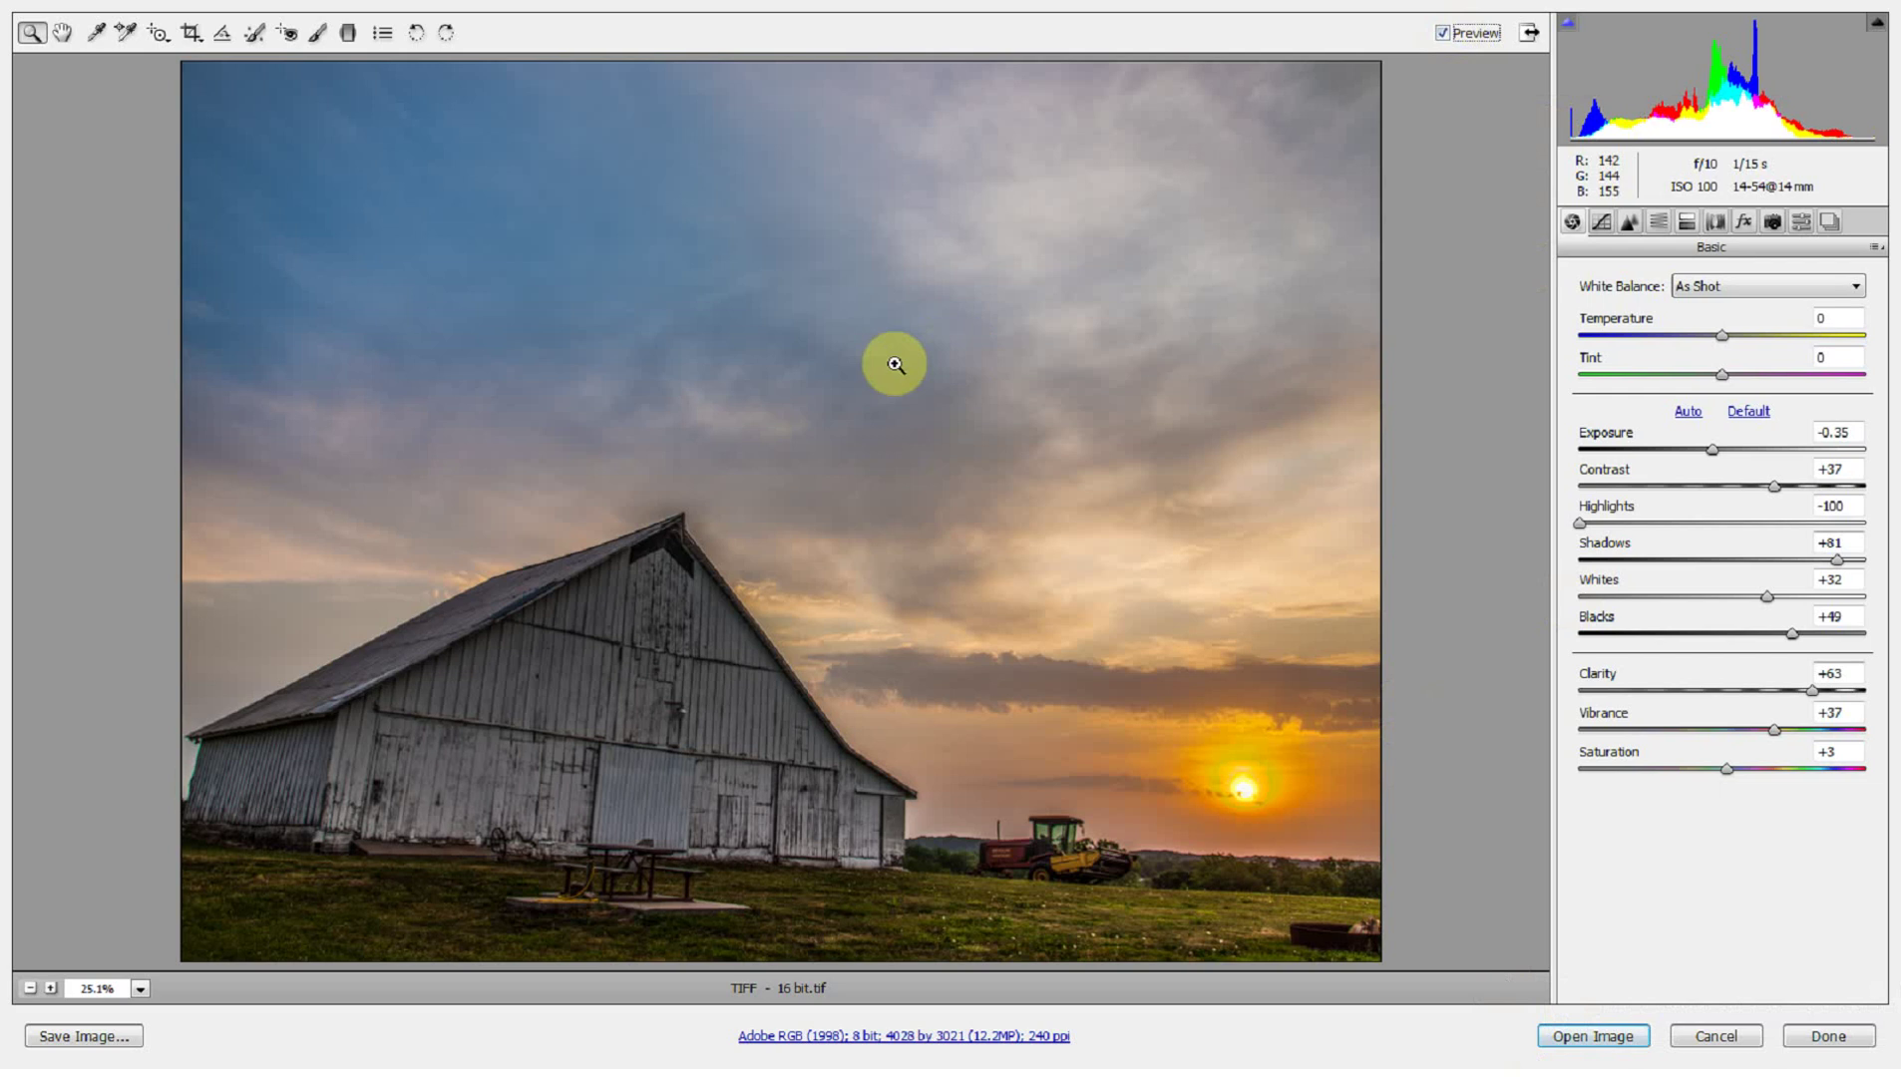
drag(656, 497, 808, 625)
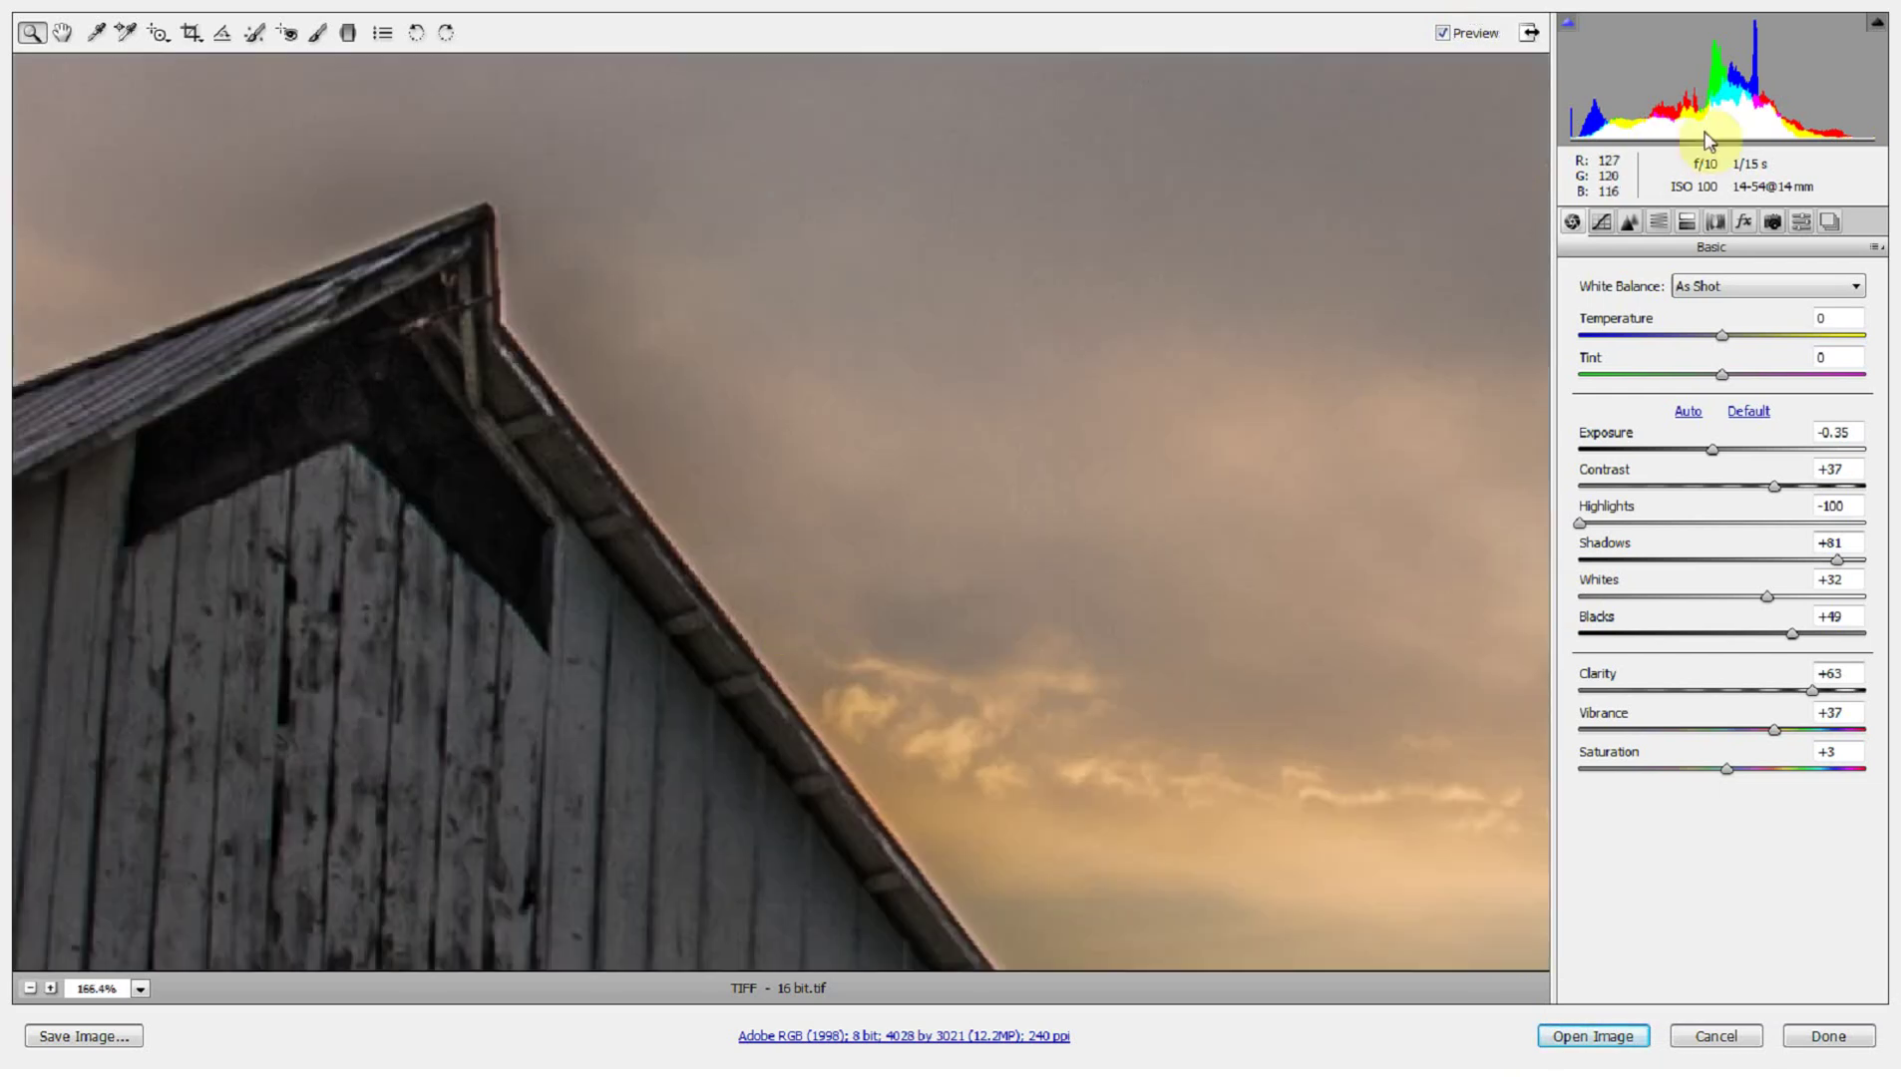
- Set Luminance noise reduction to 30 and open the image in Photoshop
click(1629, 221)
click(1584, 514)
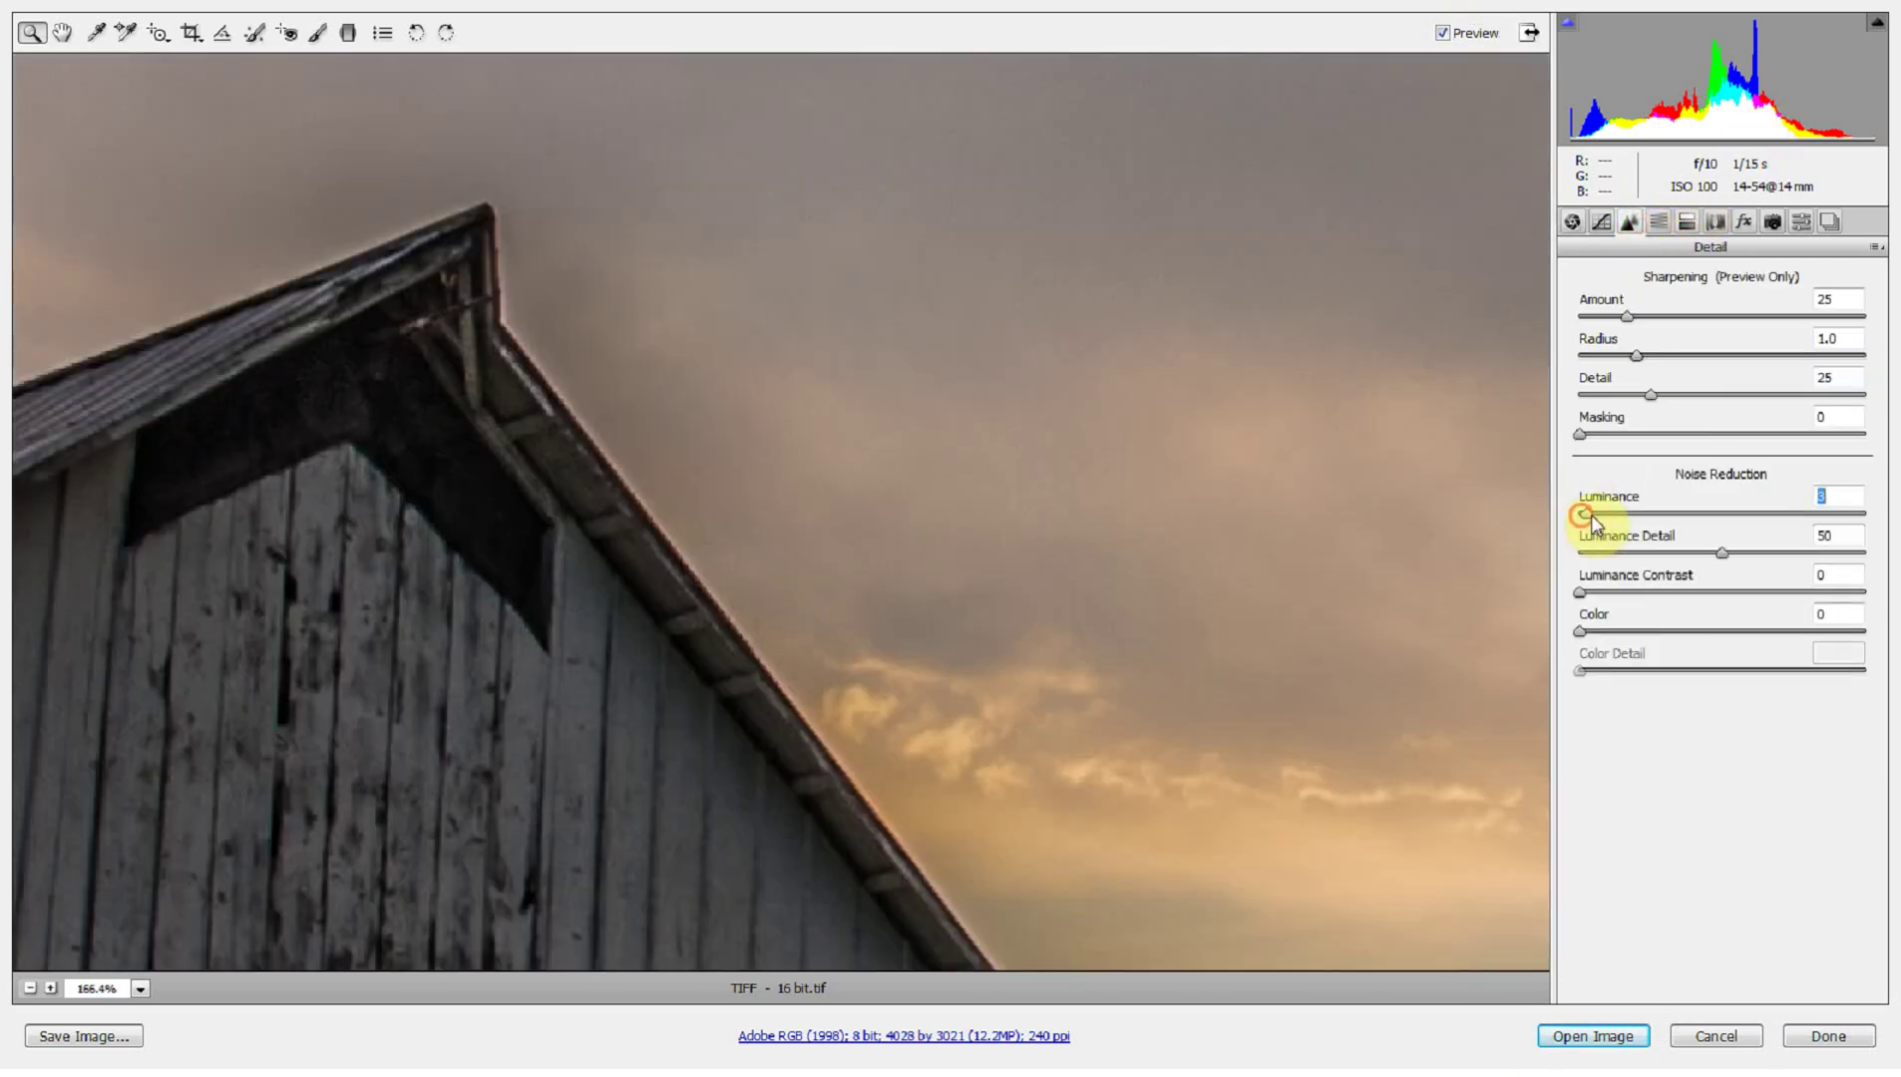
drag(1592, 517, 1693, 565)
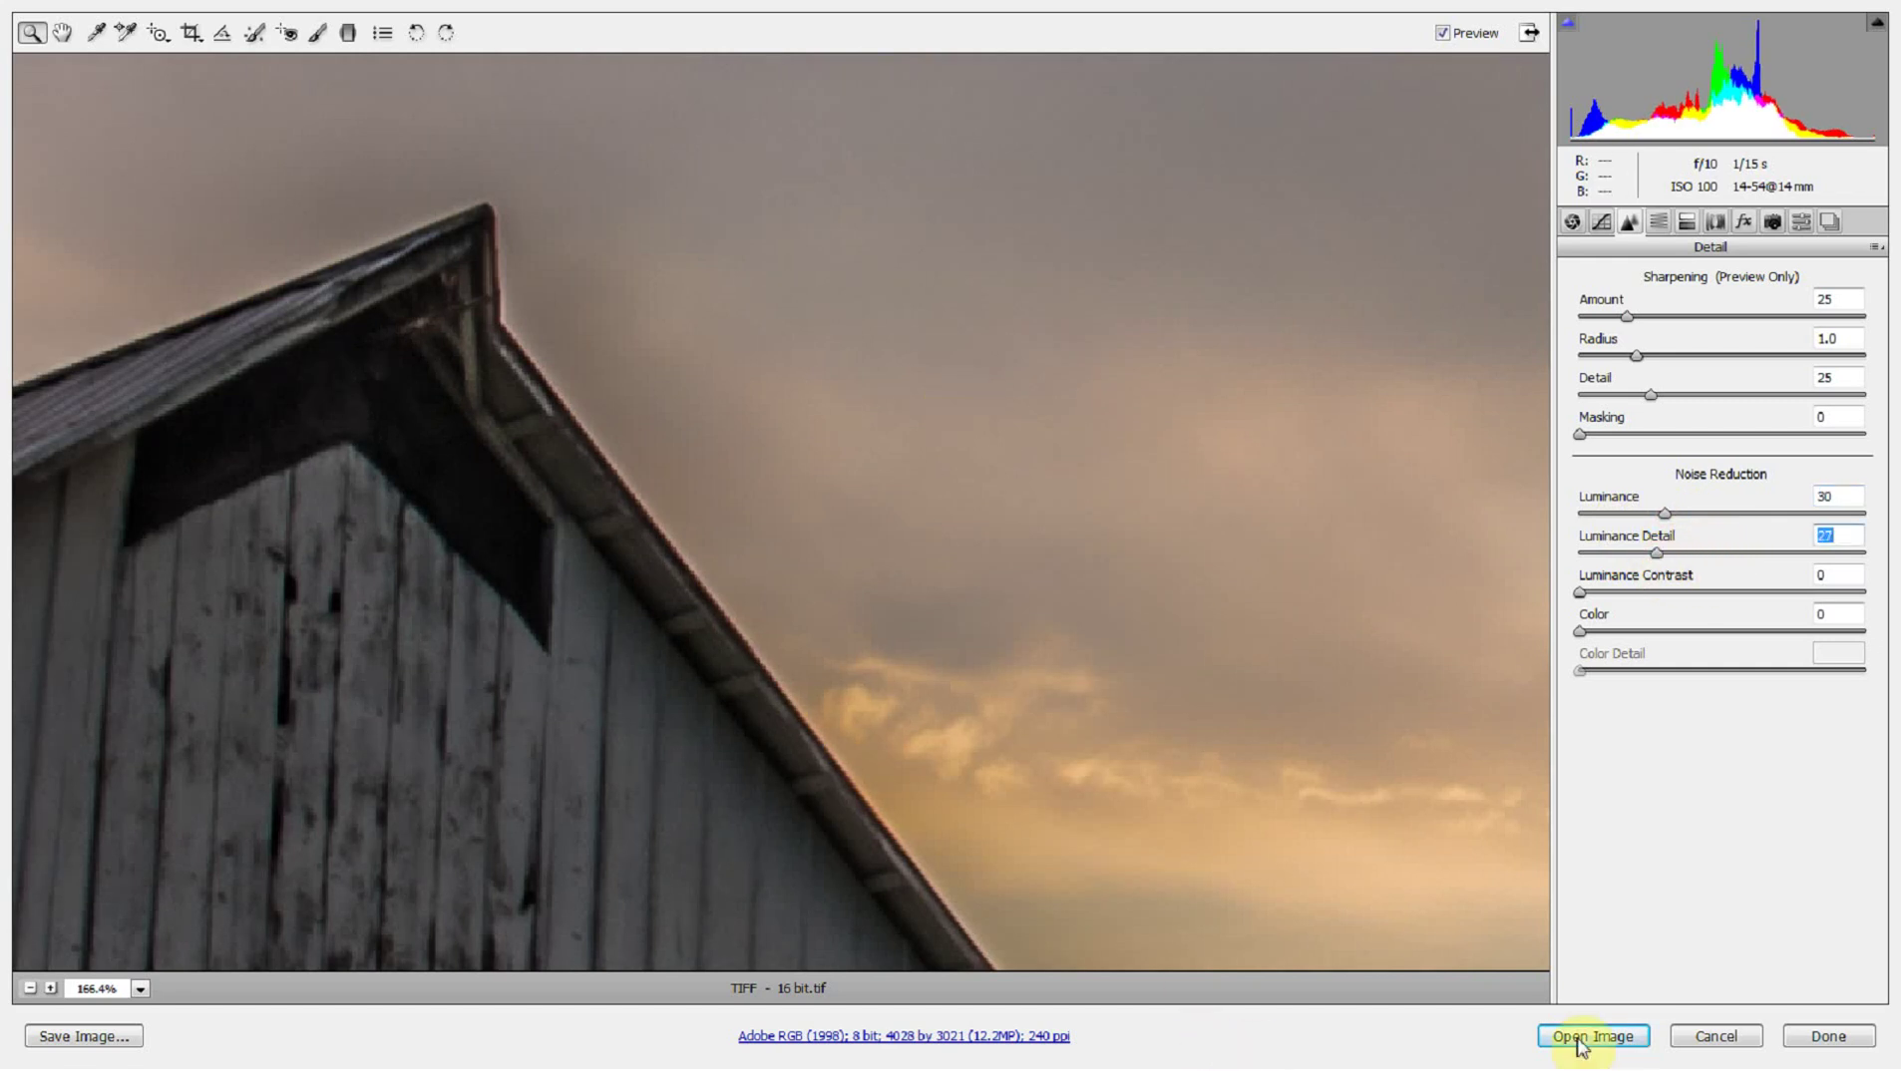
click(1624, 1035)
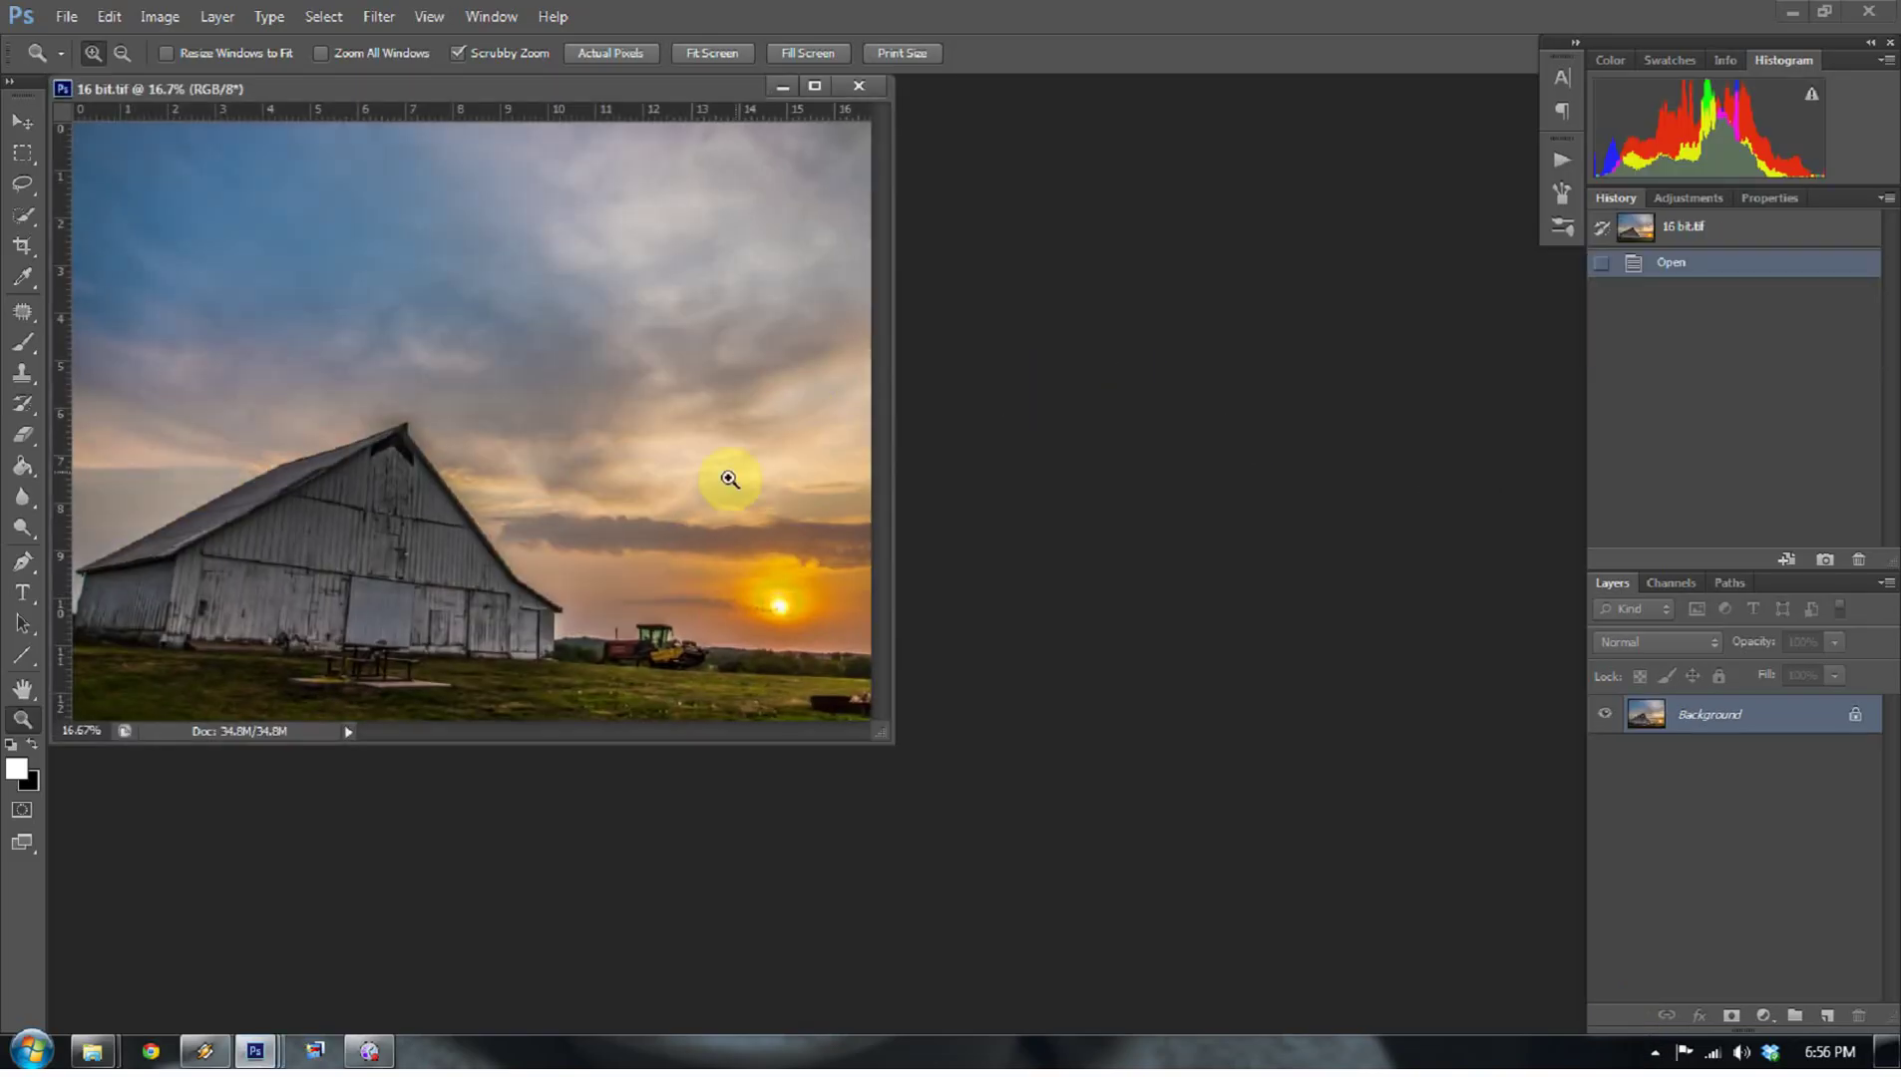
- Fit the barn image on screen, then zoom in to 181% over the sun
drag(602, 83, 785, 110)
right_click(750, 489)
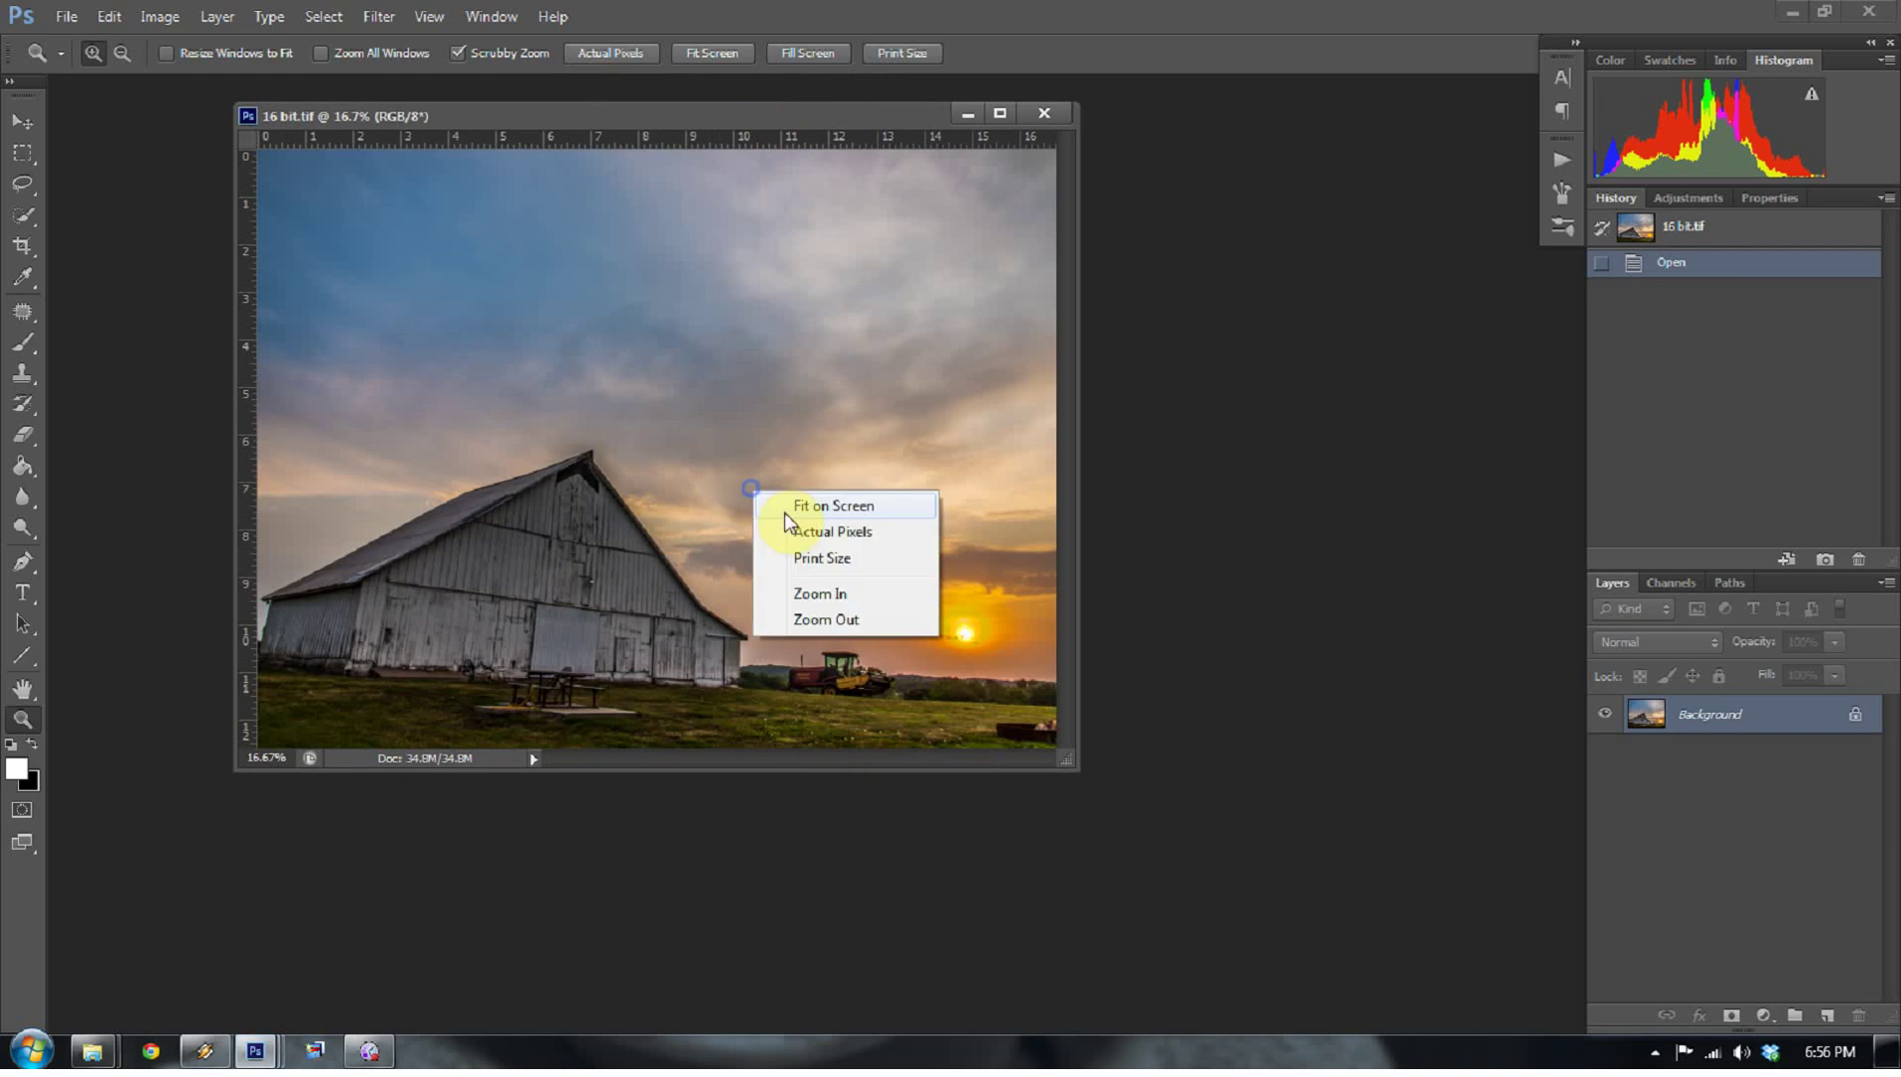
click(784, 519)
drag(1075, 92, 1003, 103)
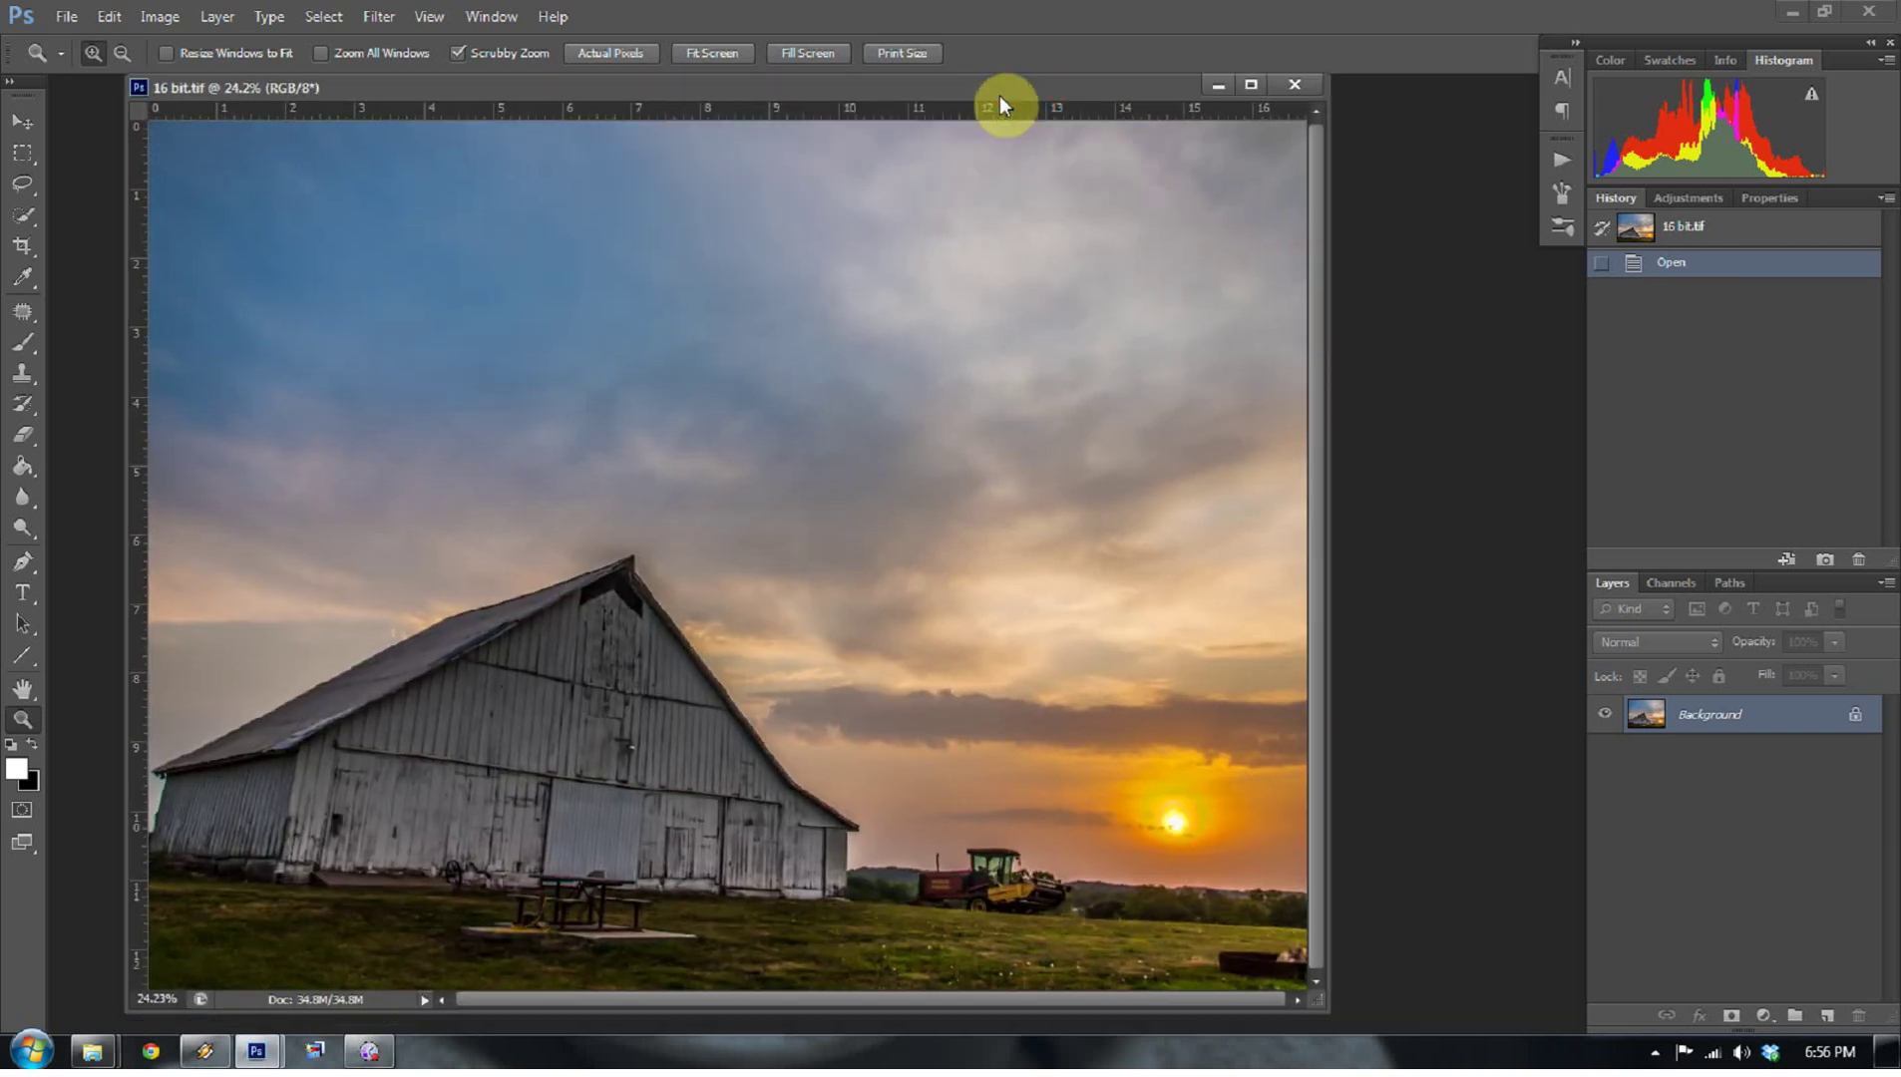
drag(1201, 862, 1312, 880)
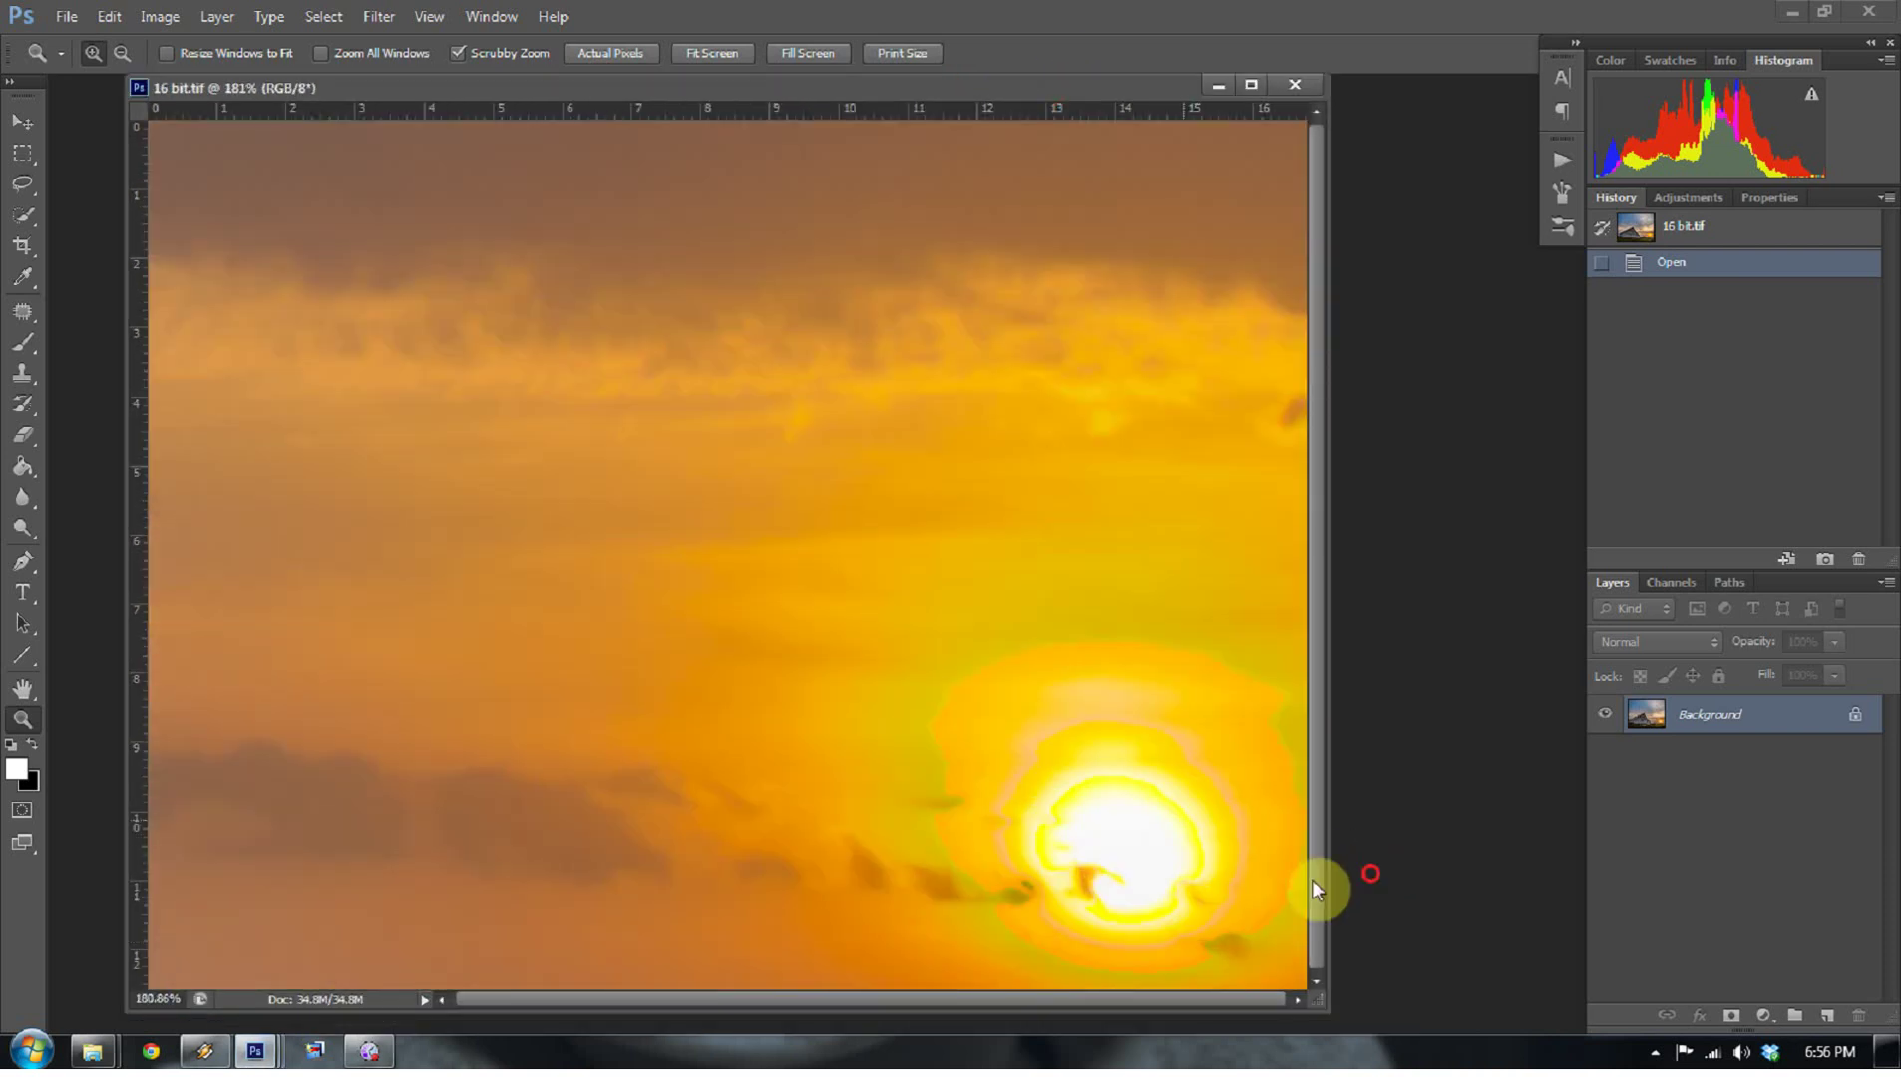
drag(1106, 1002, 1182, 1000)
scroll(1112, 909, down, 2)
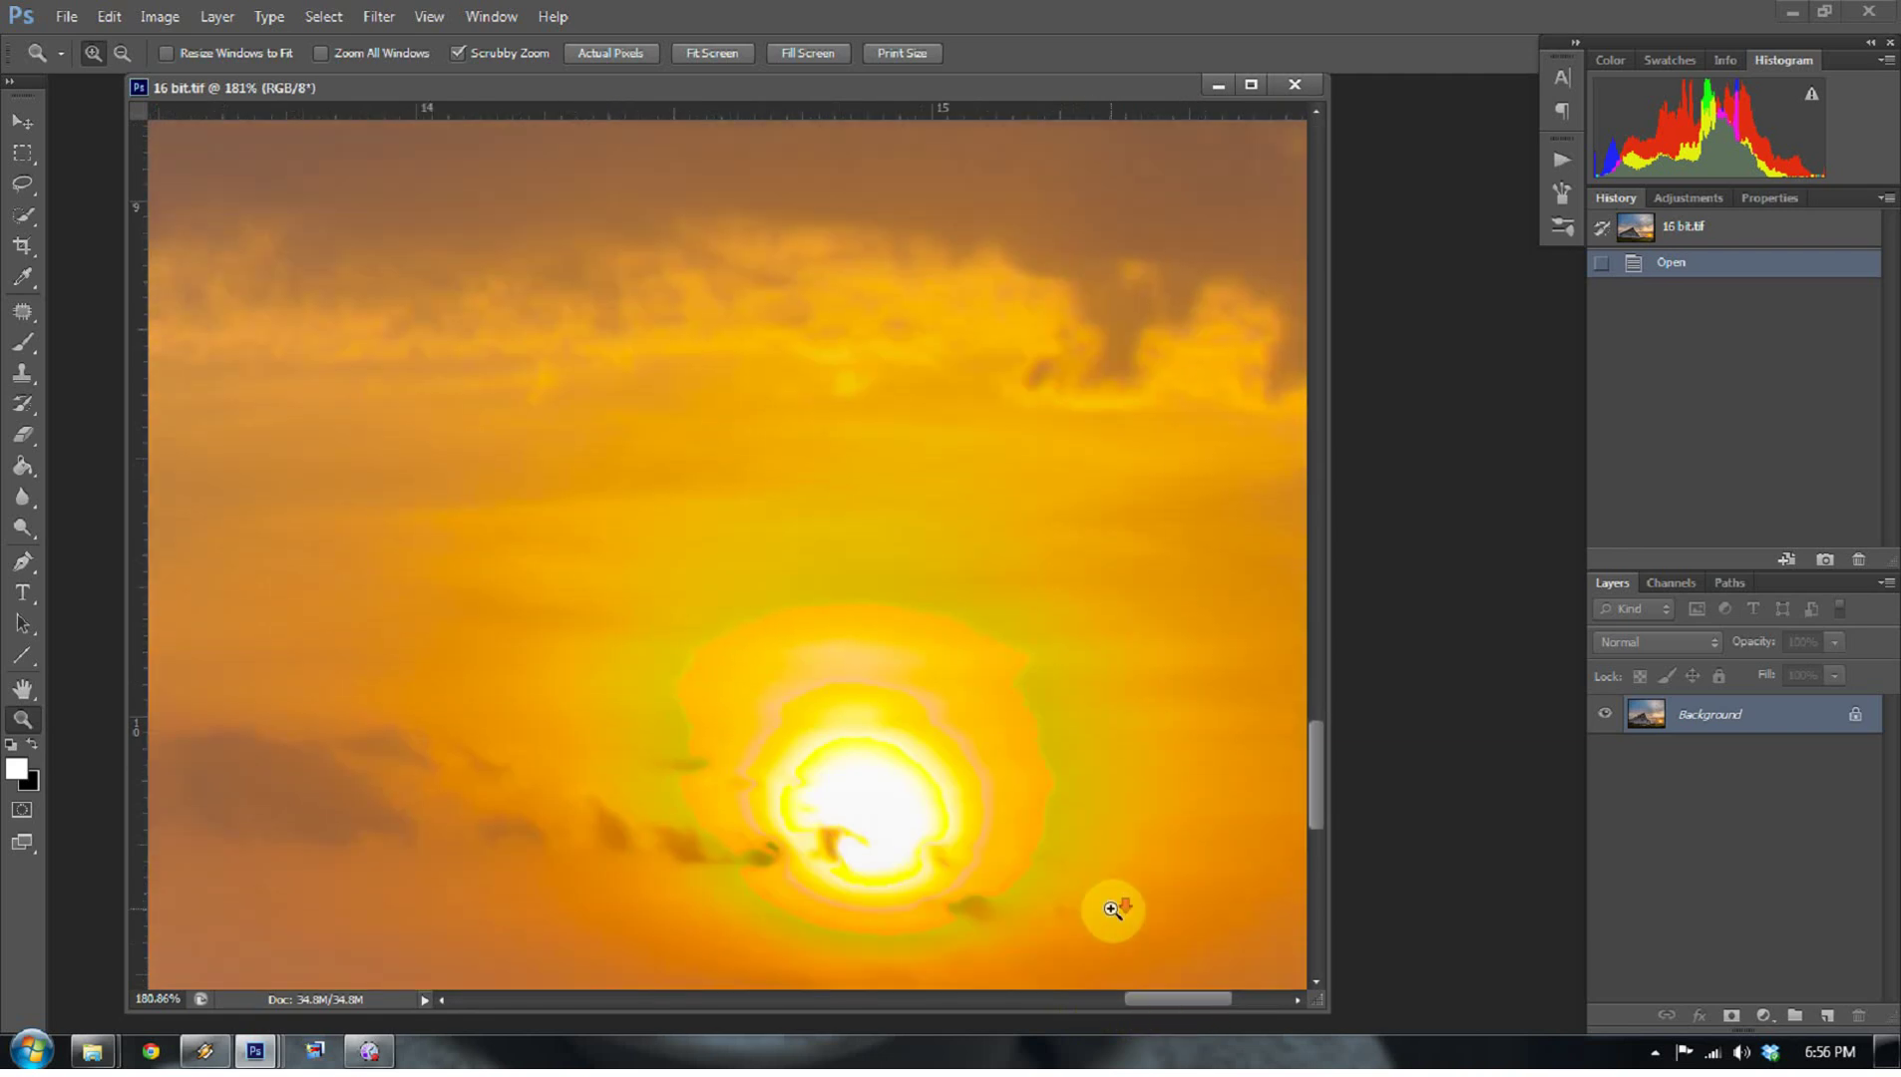
scroll(1112, 910, down, 3)
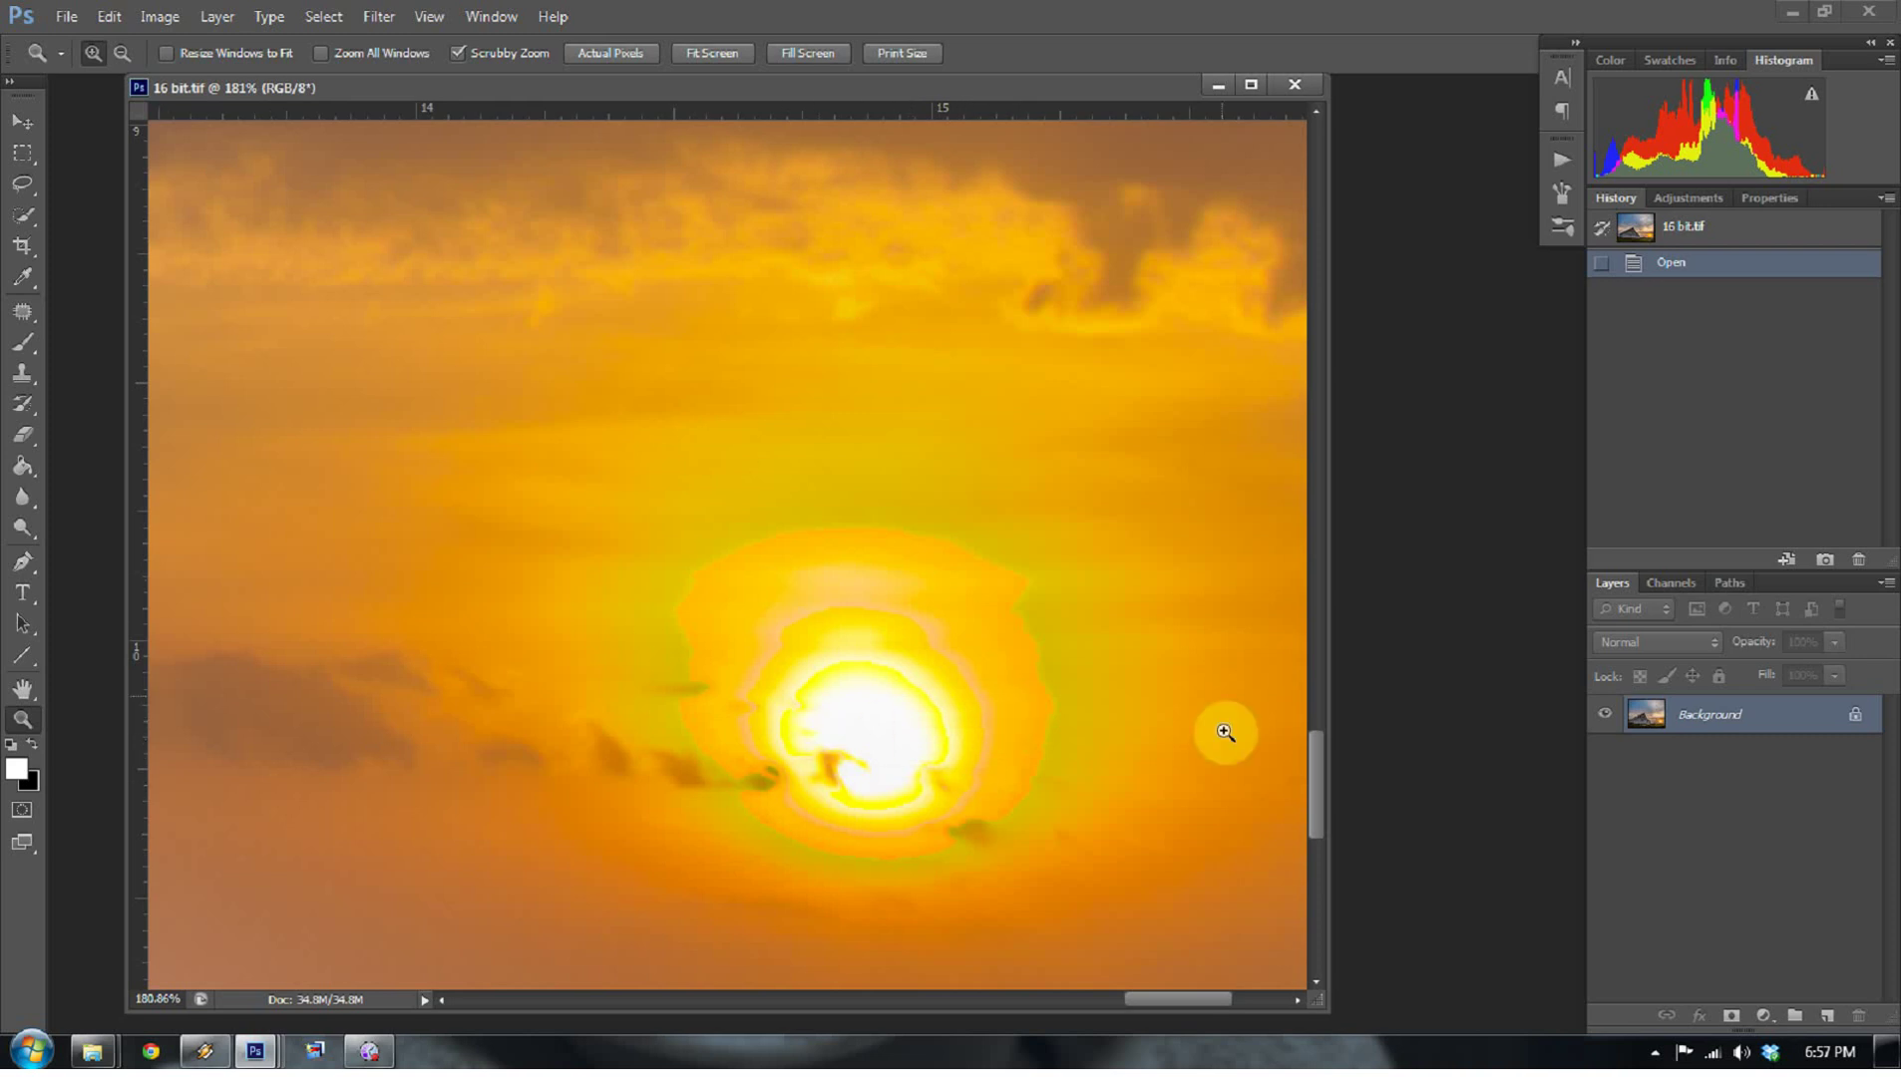
- Add an empty layer and duplicate the Background layer with Ctrl+J
click(1826, 1016)
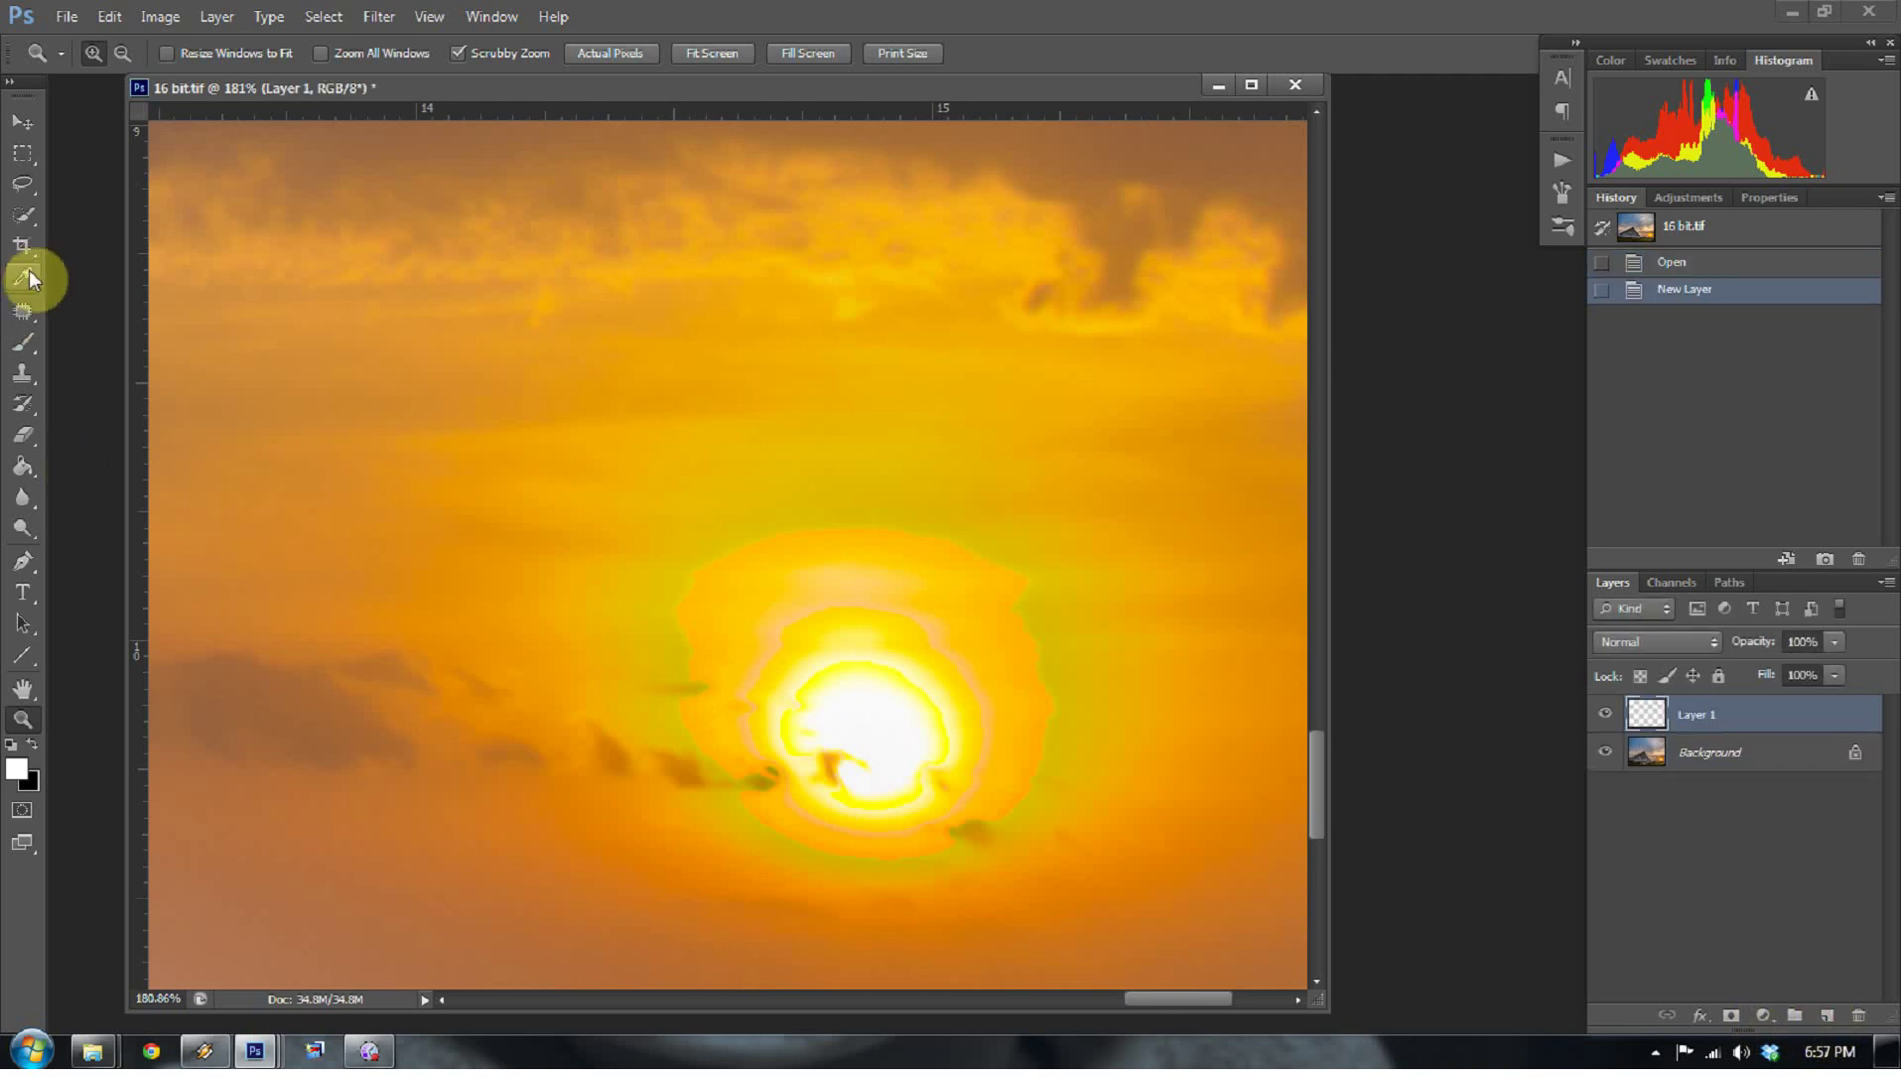
click(22, 311)
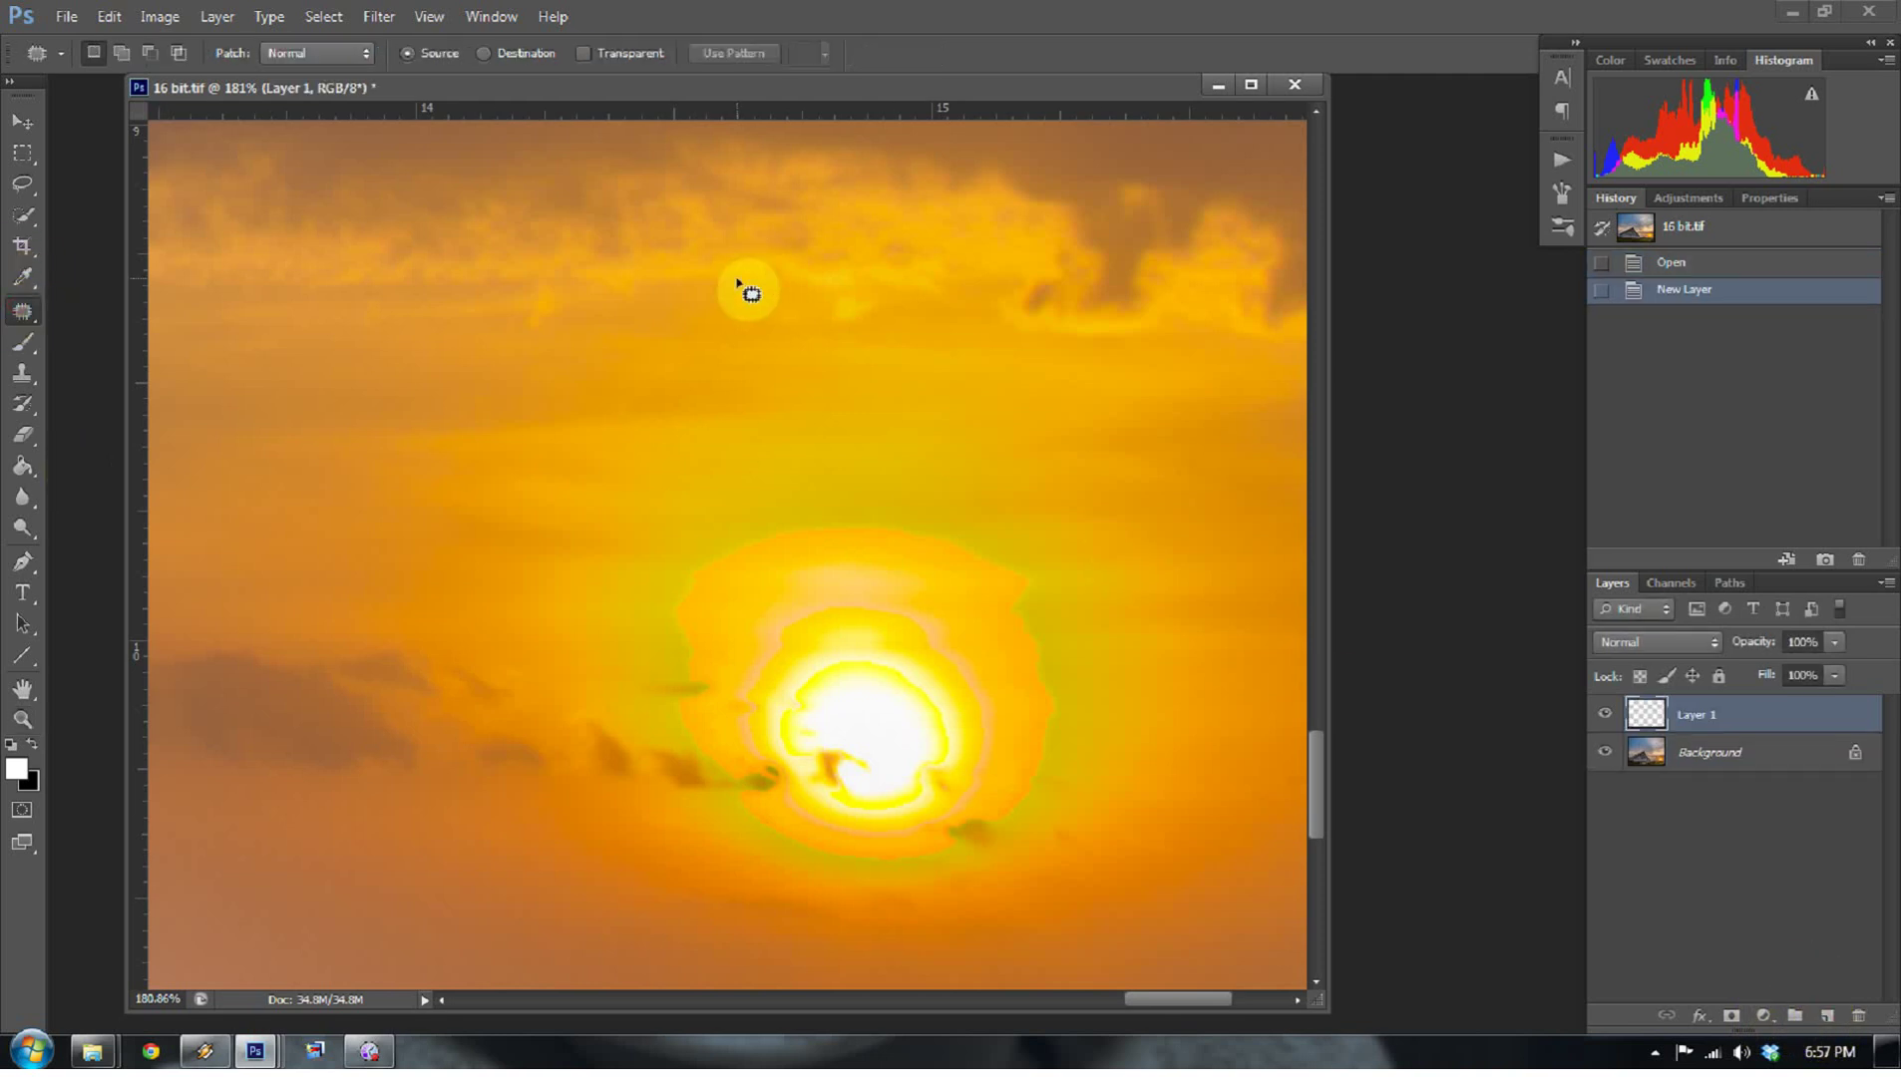
click(1729, 760)
key(ctrl+j)
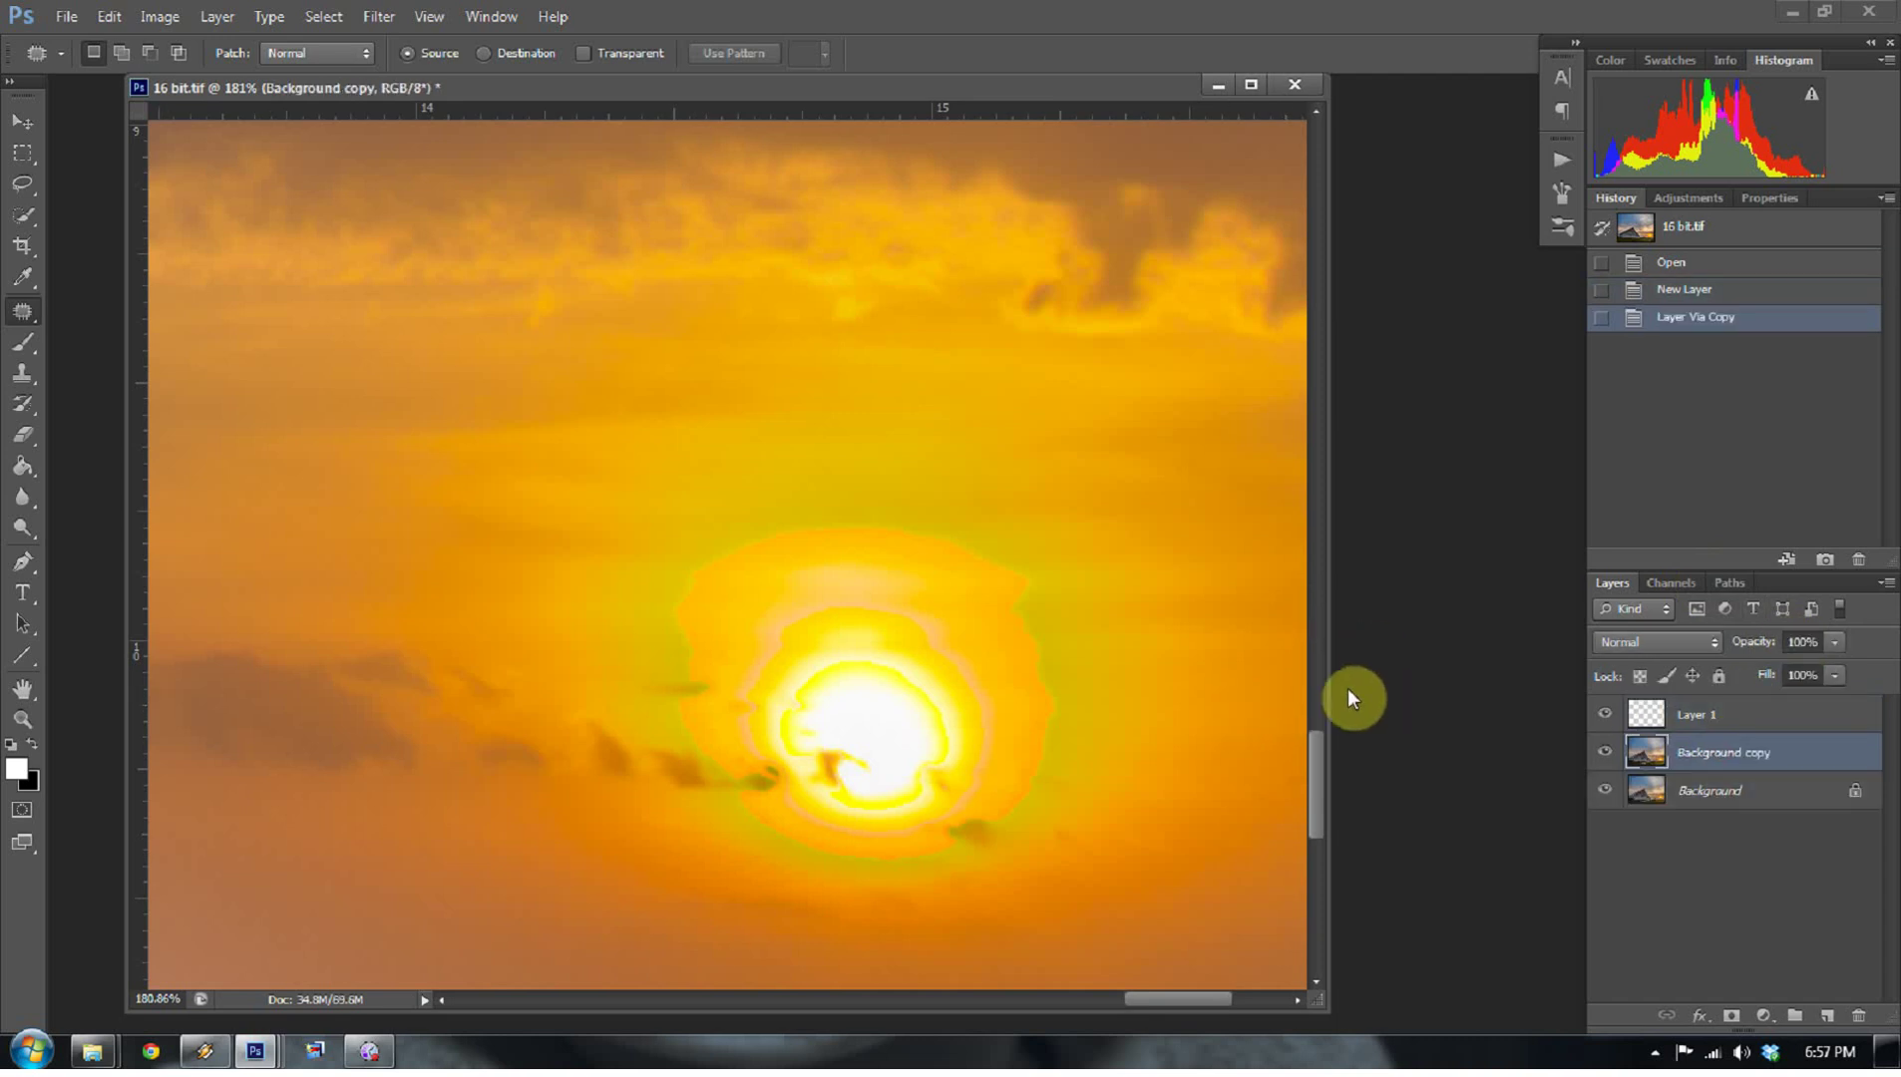
- Patch the sun's bright disc away with nearby sky in two passes, then compare before and after
mouse_move(1060, 671)
mouse_down()
mouse_move(1032, 540)
mouse_move(808, 505)
mouse_move(683, 590)
mouse_move(691, 751)
mouse_move(764, 844)
mouse_move(900, 870)
mouse_move(1056, 734)
mouse_move(1059, 670)
mouse_up()
drag(948, 643, 1308, 616)
key(ctrl+d)
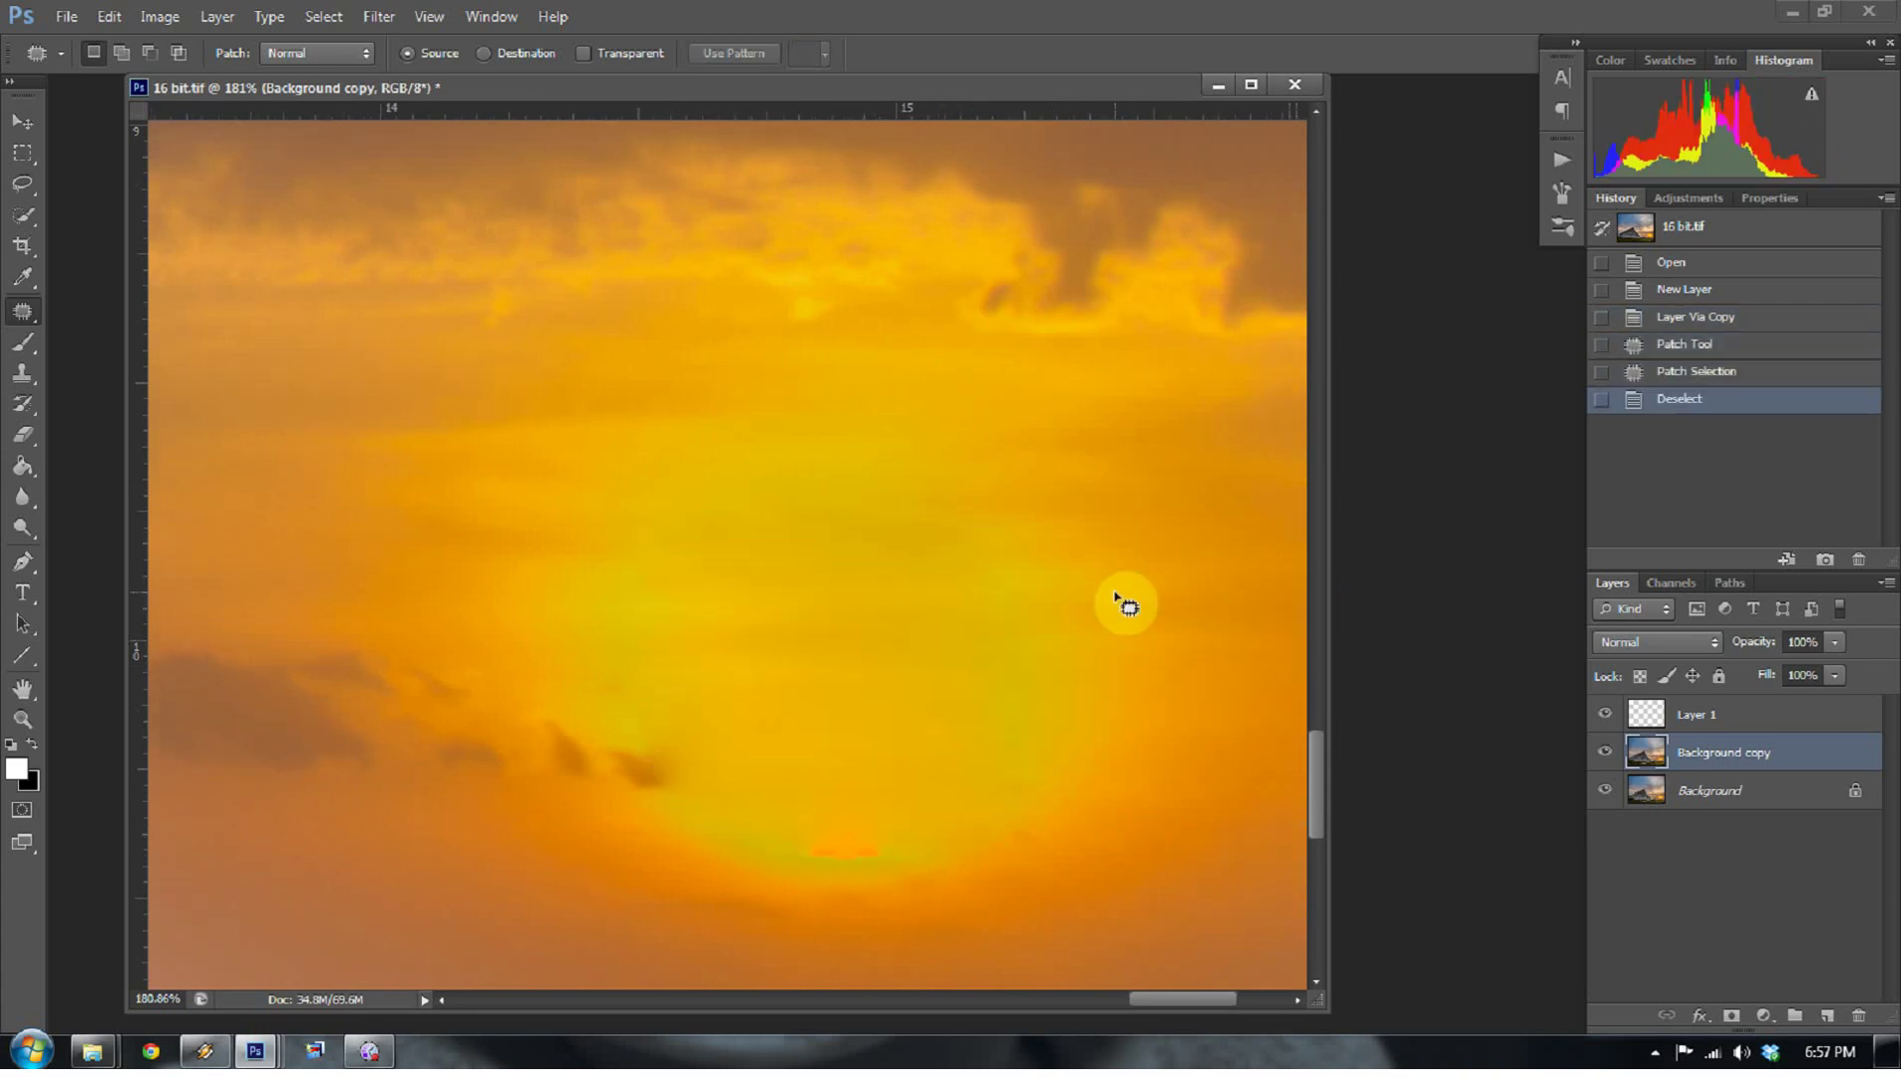
mouse_move(903, 834)
mouse_down()
mouse_move(797, 834)
mouse_move(797, 863)
mouse_move(895, 856)
mouse_up()
drag(868, 852, 983, 864)
key(ctrl+d)
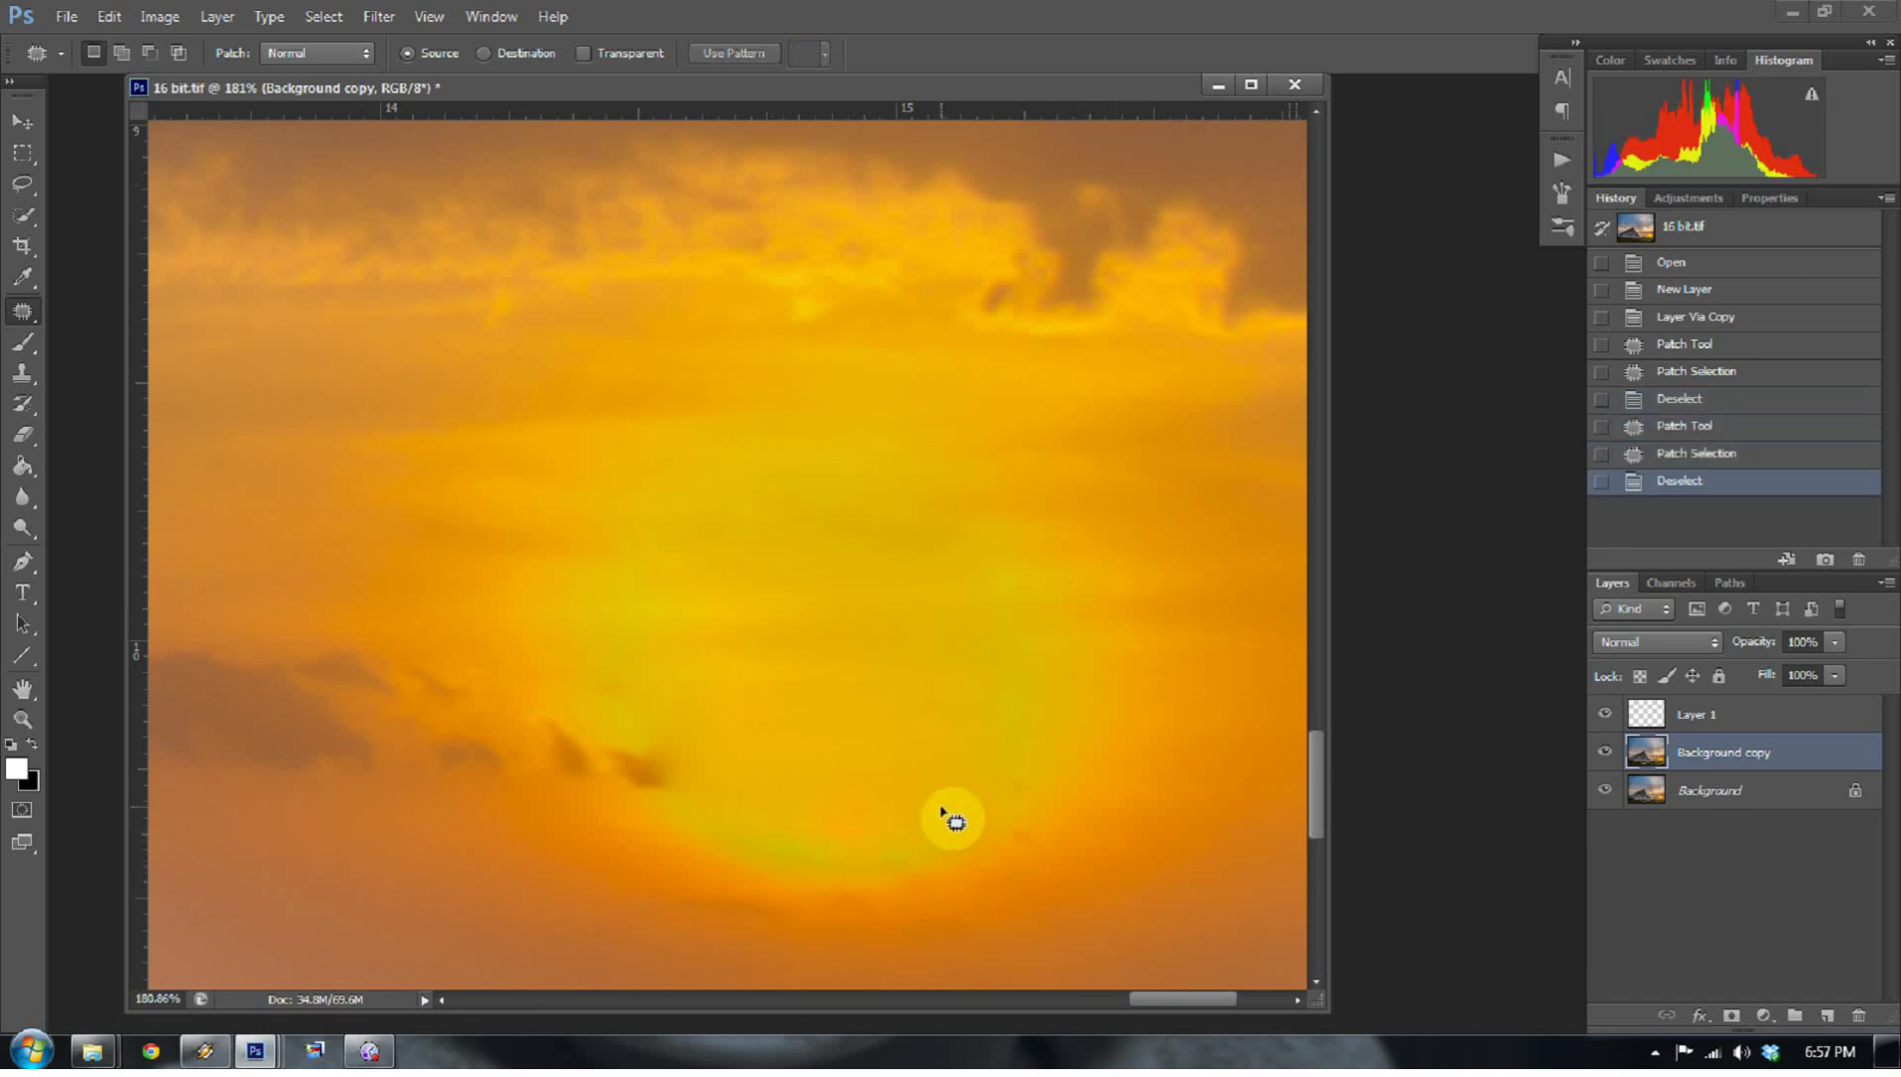
click(1604, 753)
click(1605, 753)
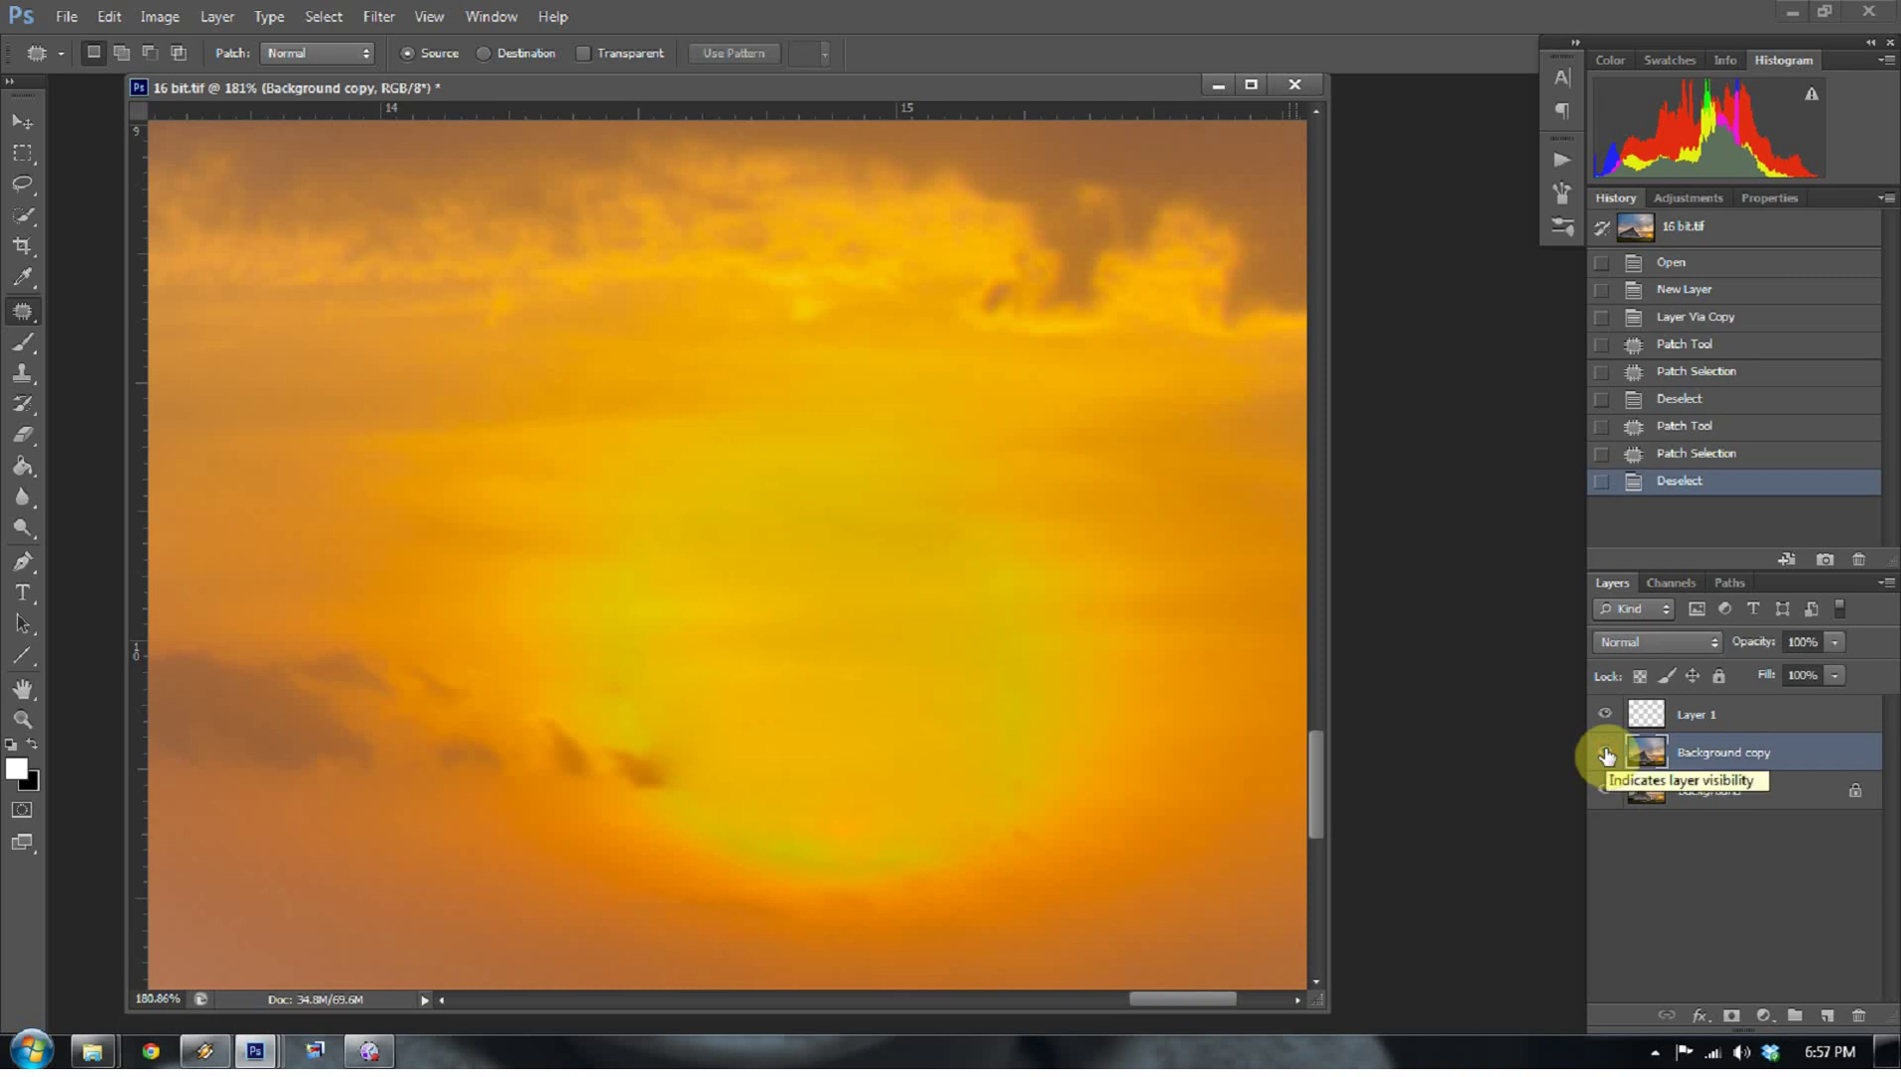
- On Layer 1, sample the sun's yellow from the photo and brighten it as the foreground colour
click(1641, 720)
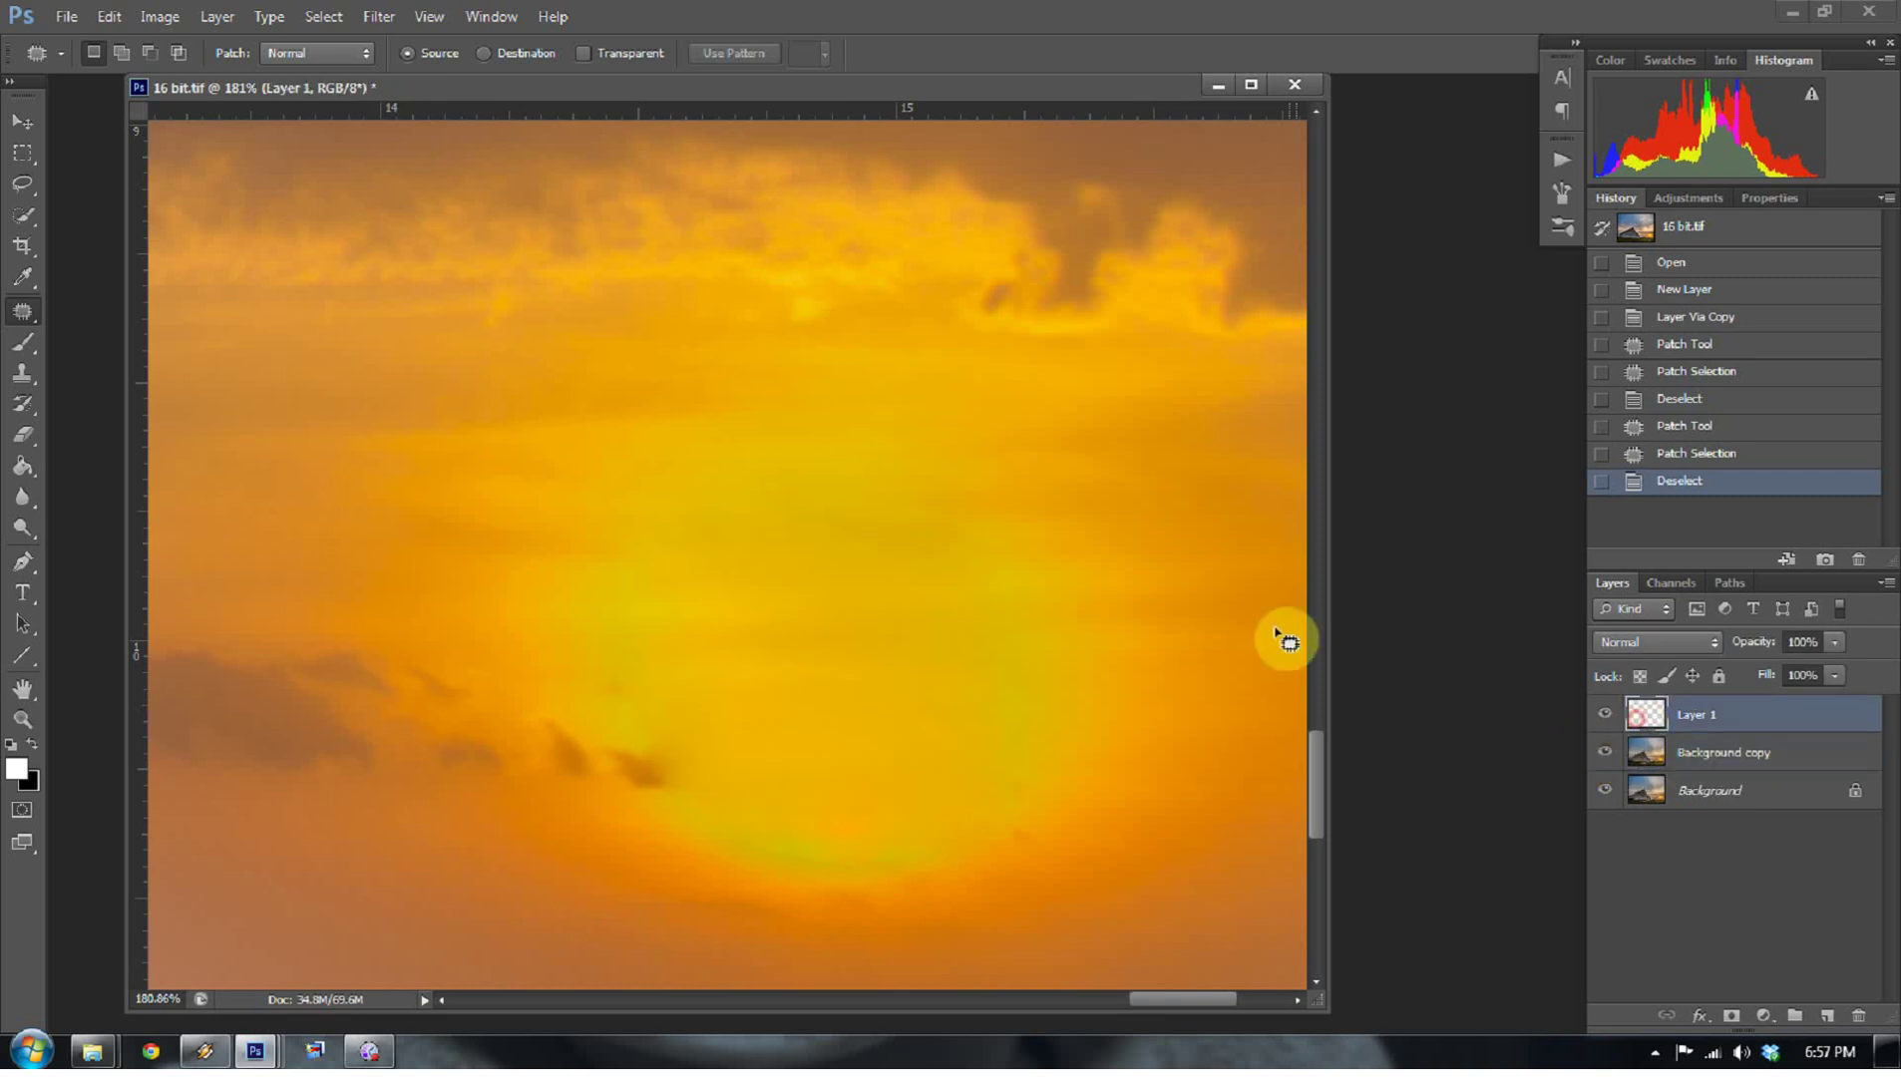
click(28, 276)
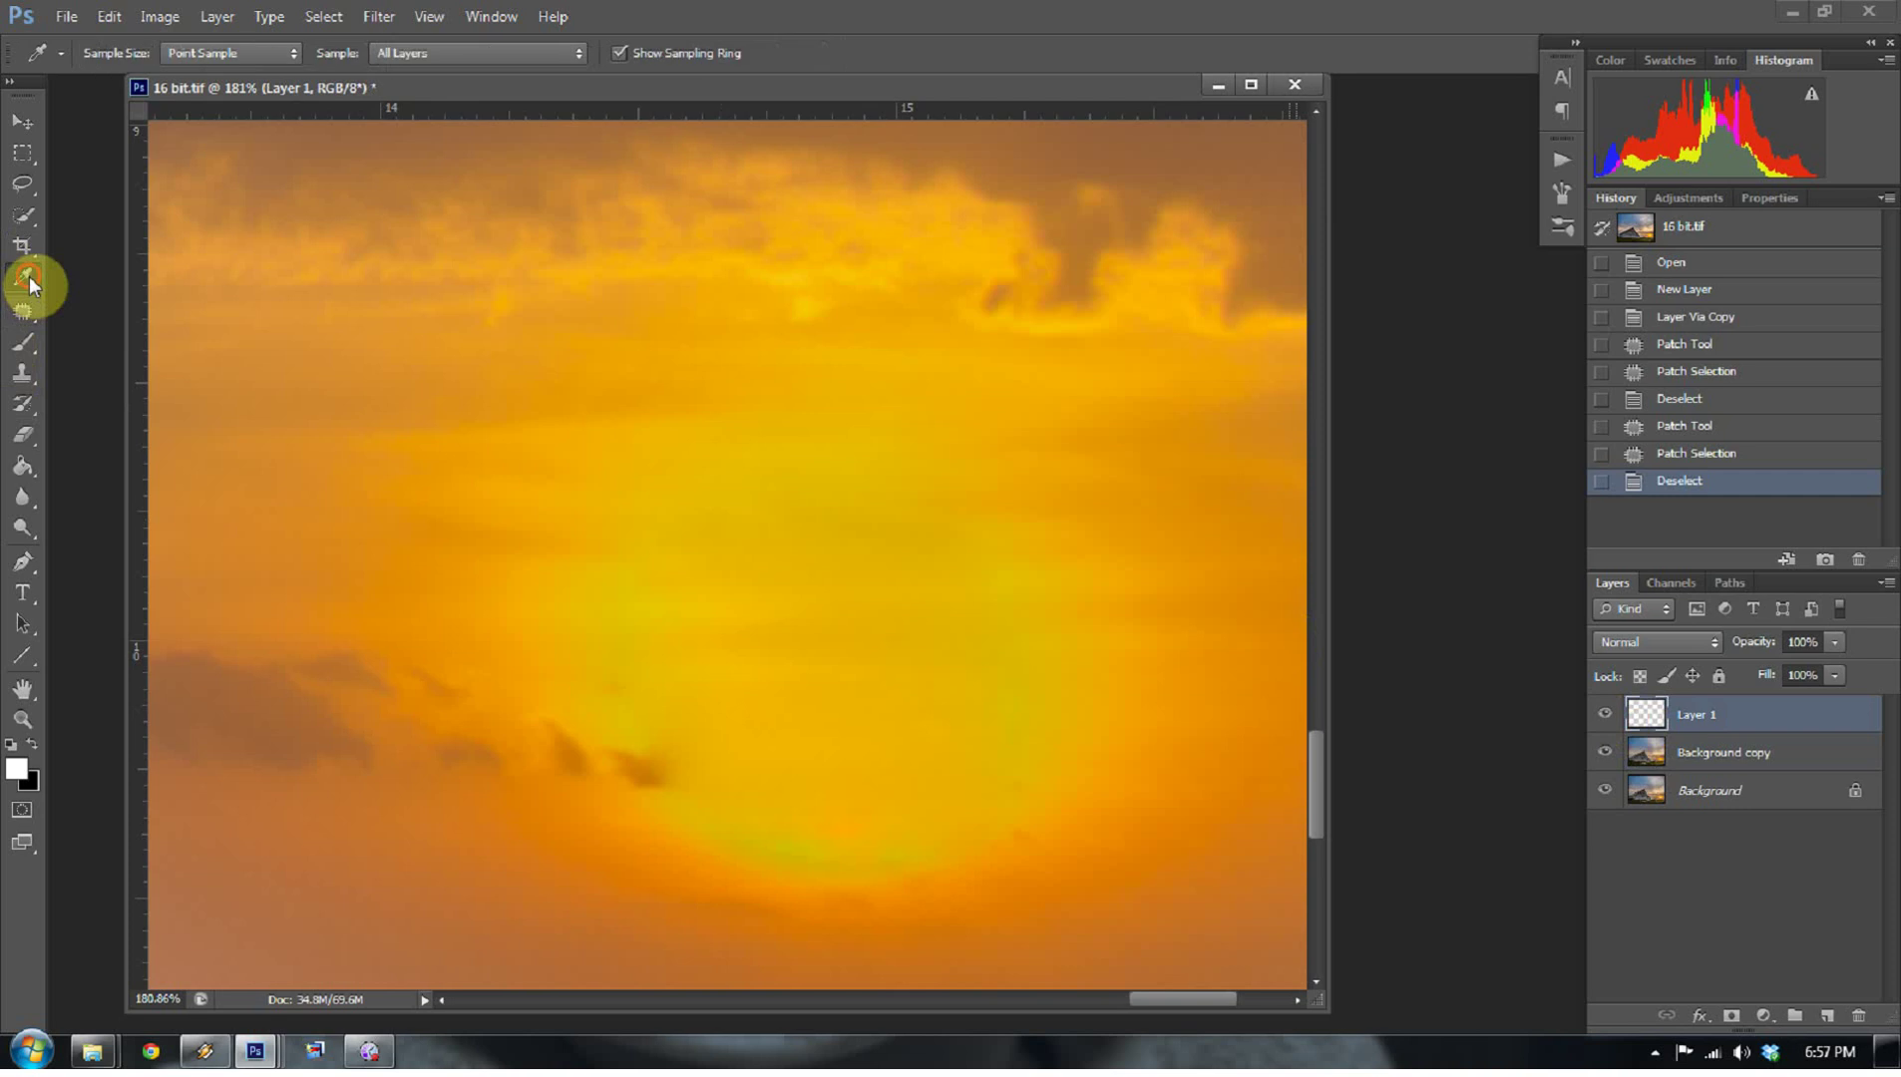
click(16, 770)
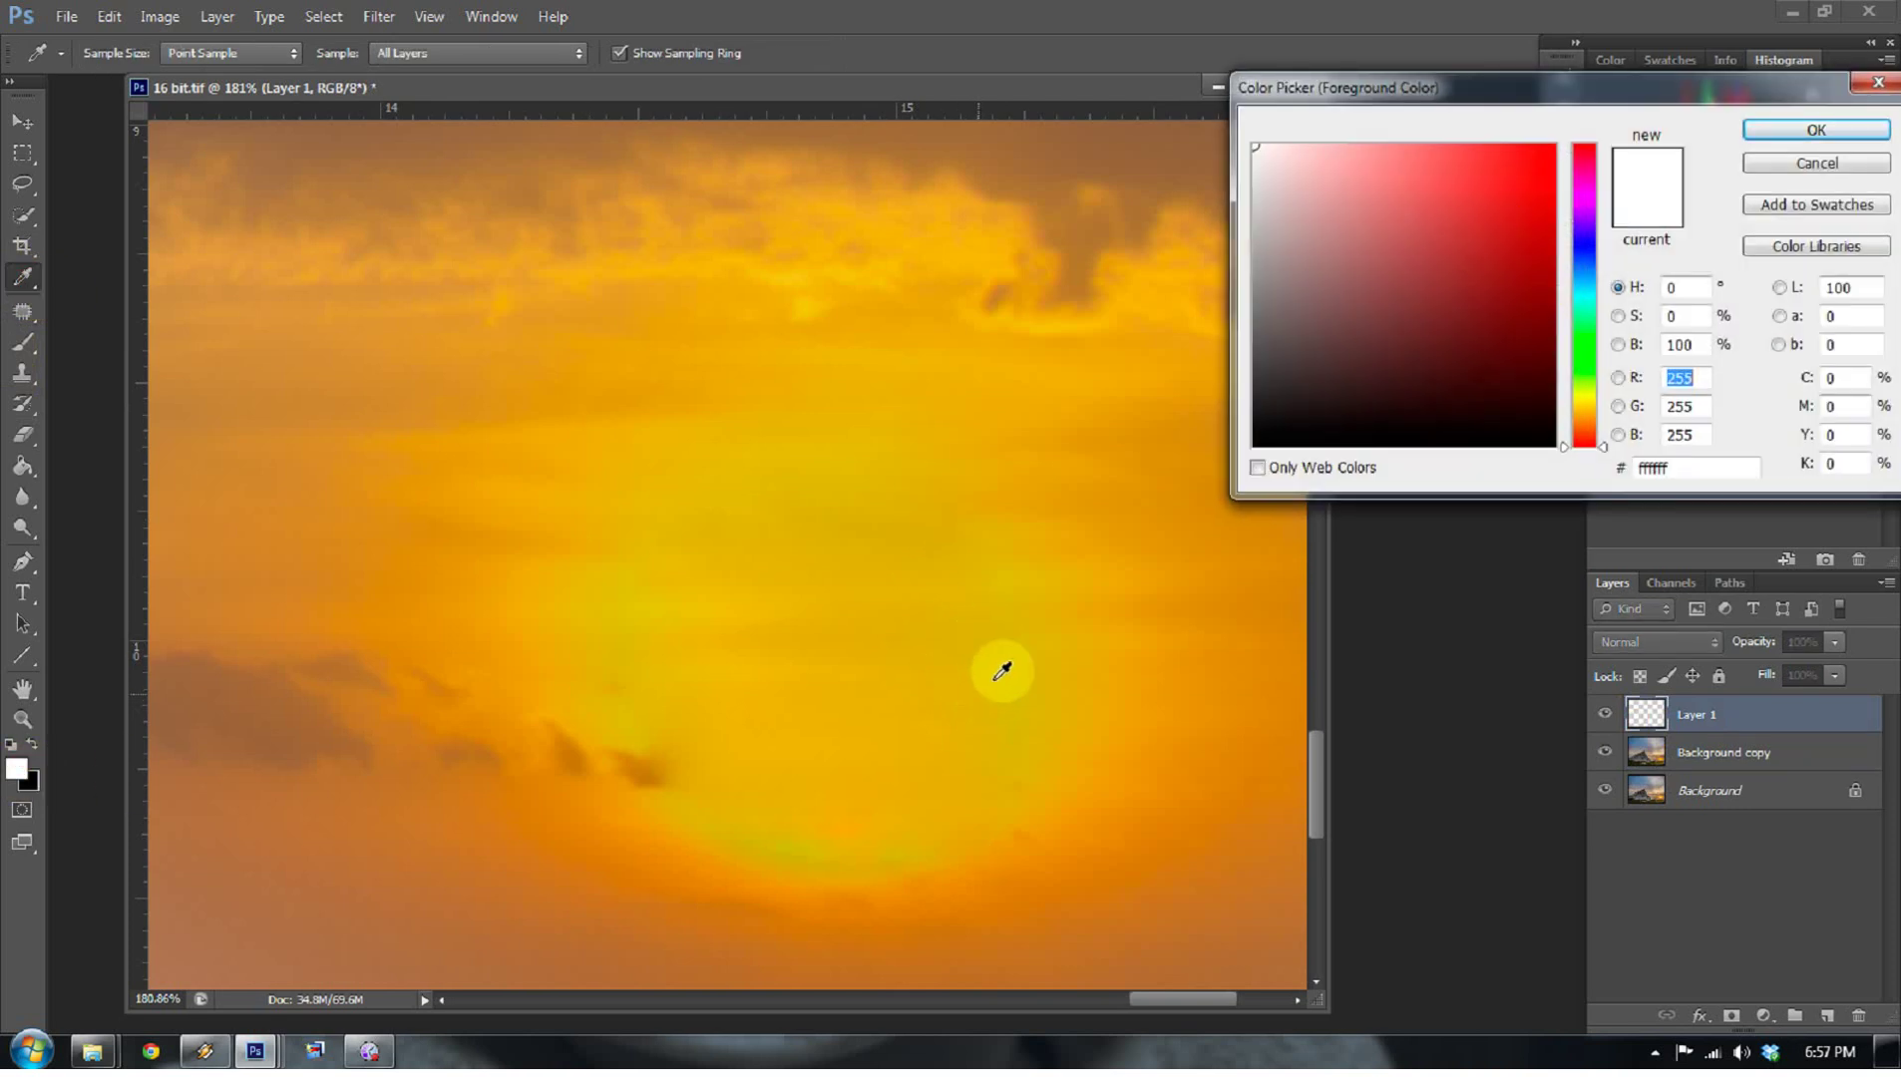
click(1048, 674)
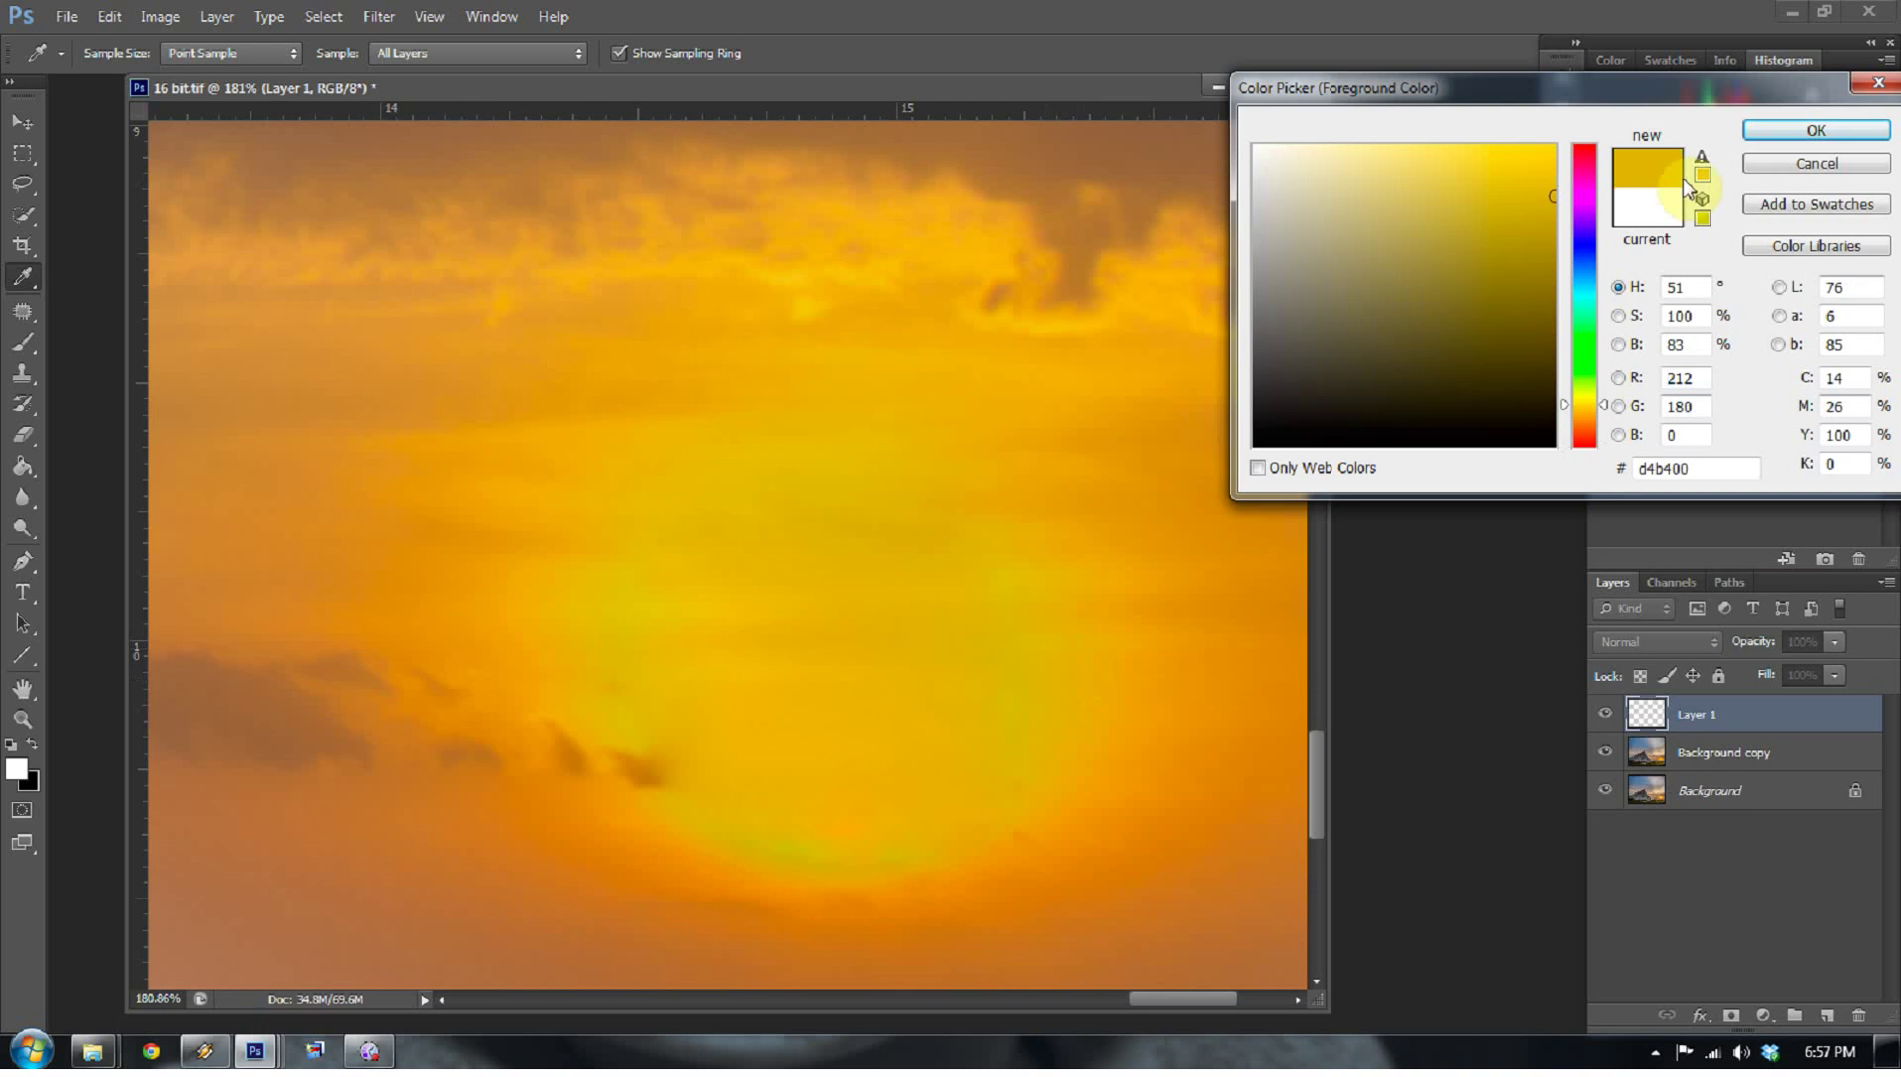
drag(1085, 638, 1019, 740)
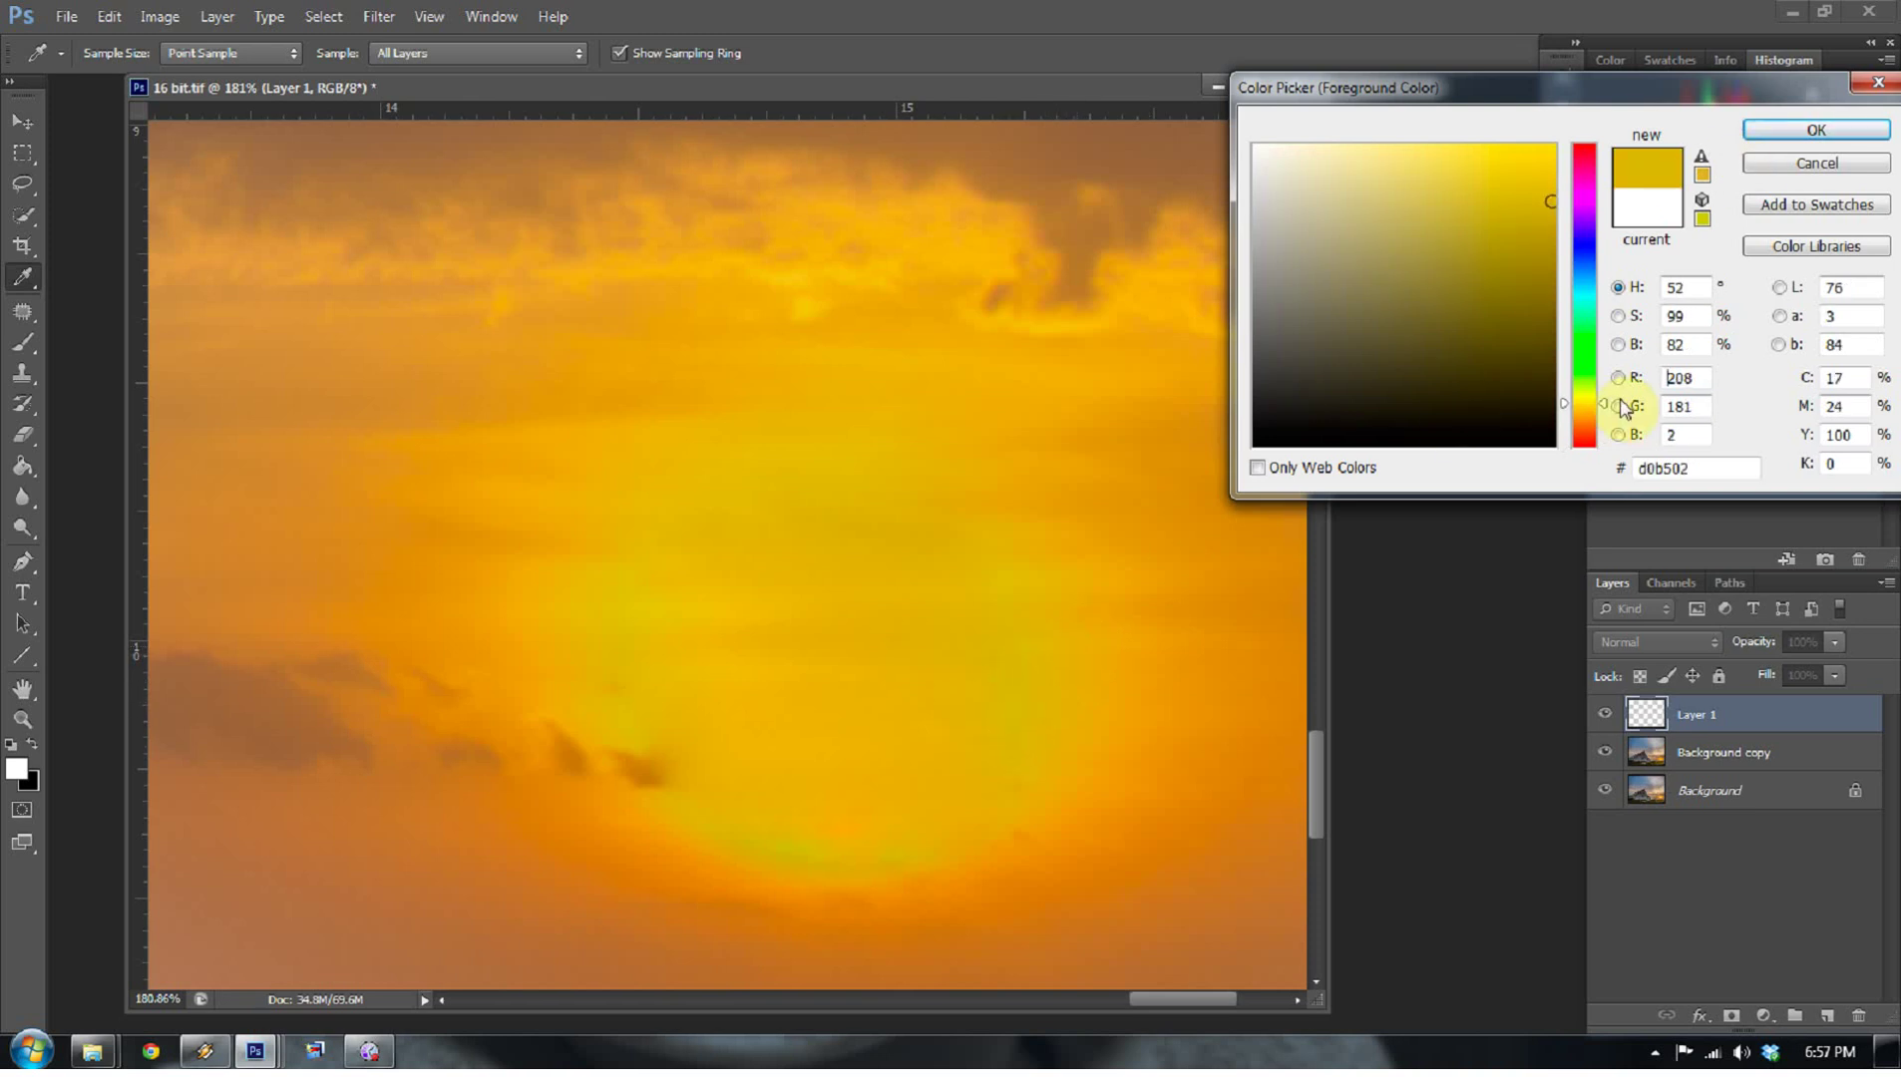
drag(1597, 407, 1599, 403)
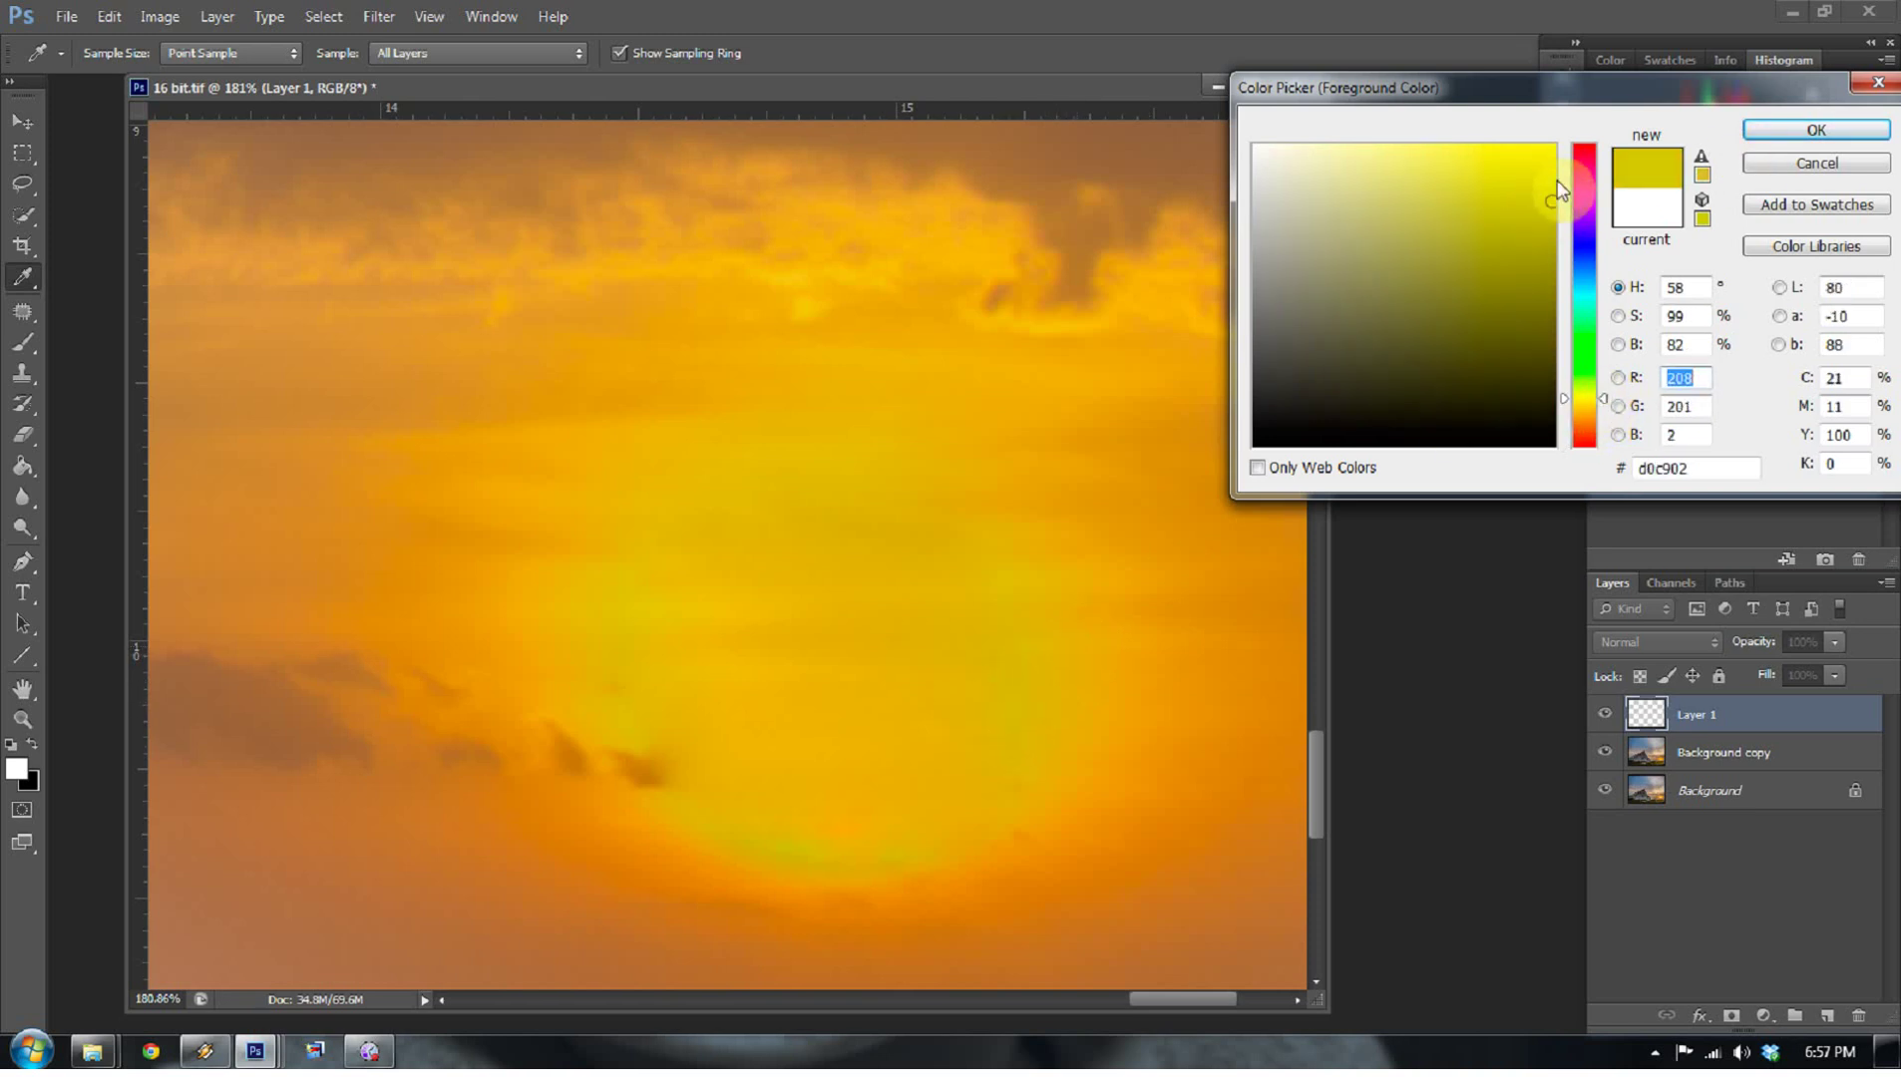
drag(1561, 192, 1551, 165)
click(1815, 130)
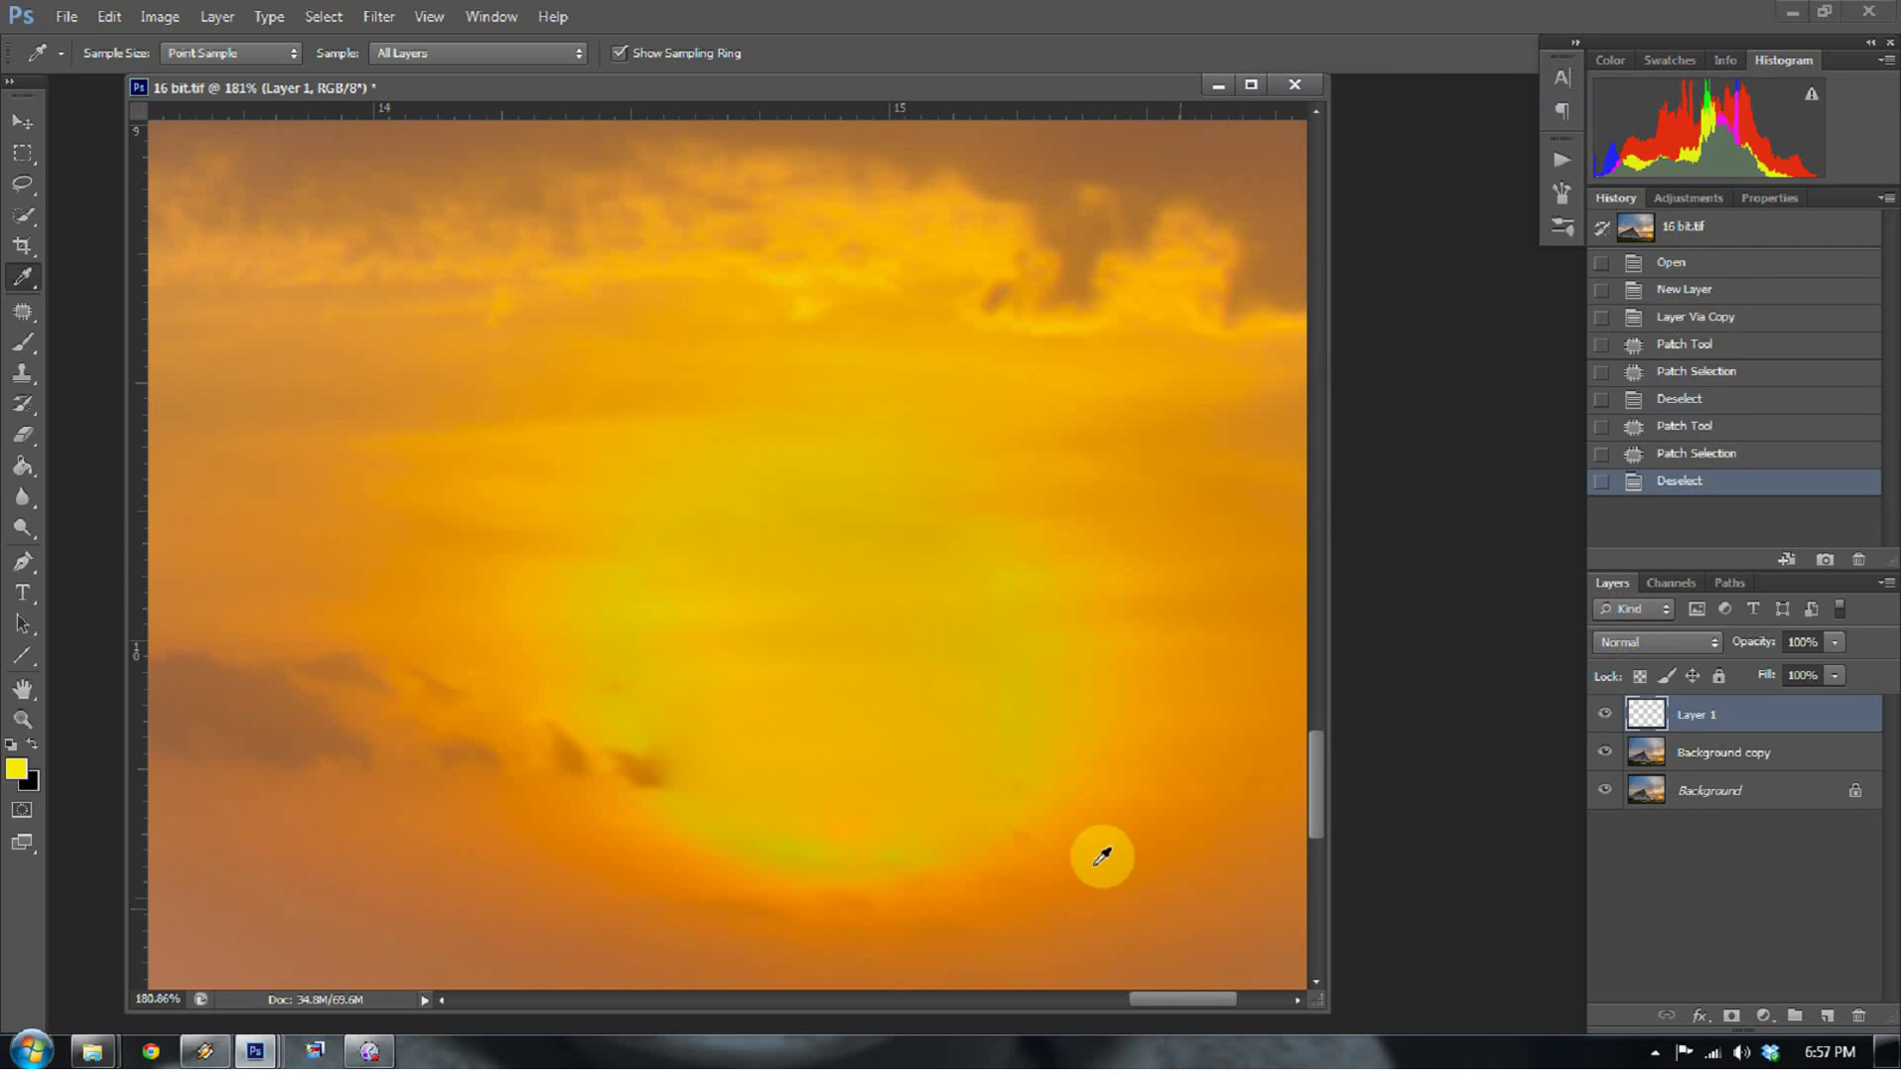
- Paint a soft yellow glow over the sun, then a smaller white core at its centre
key(b)
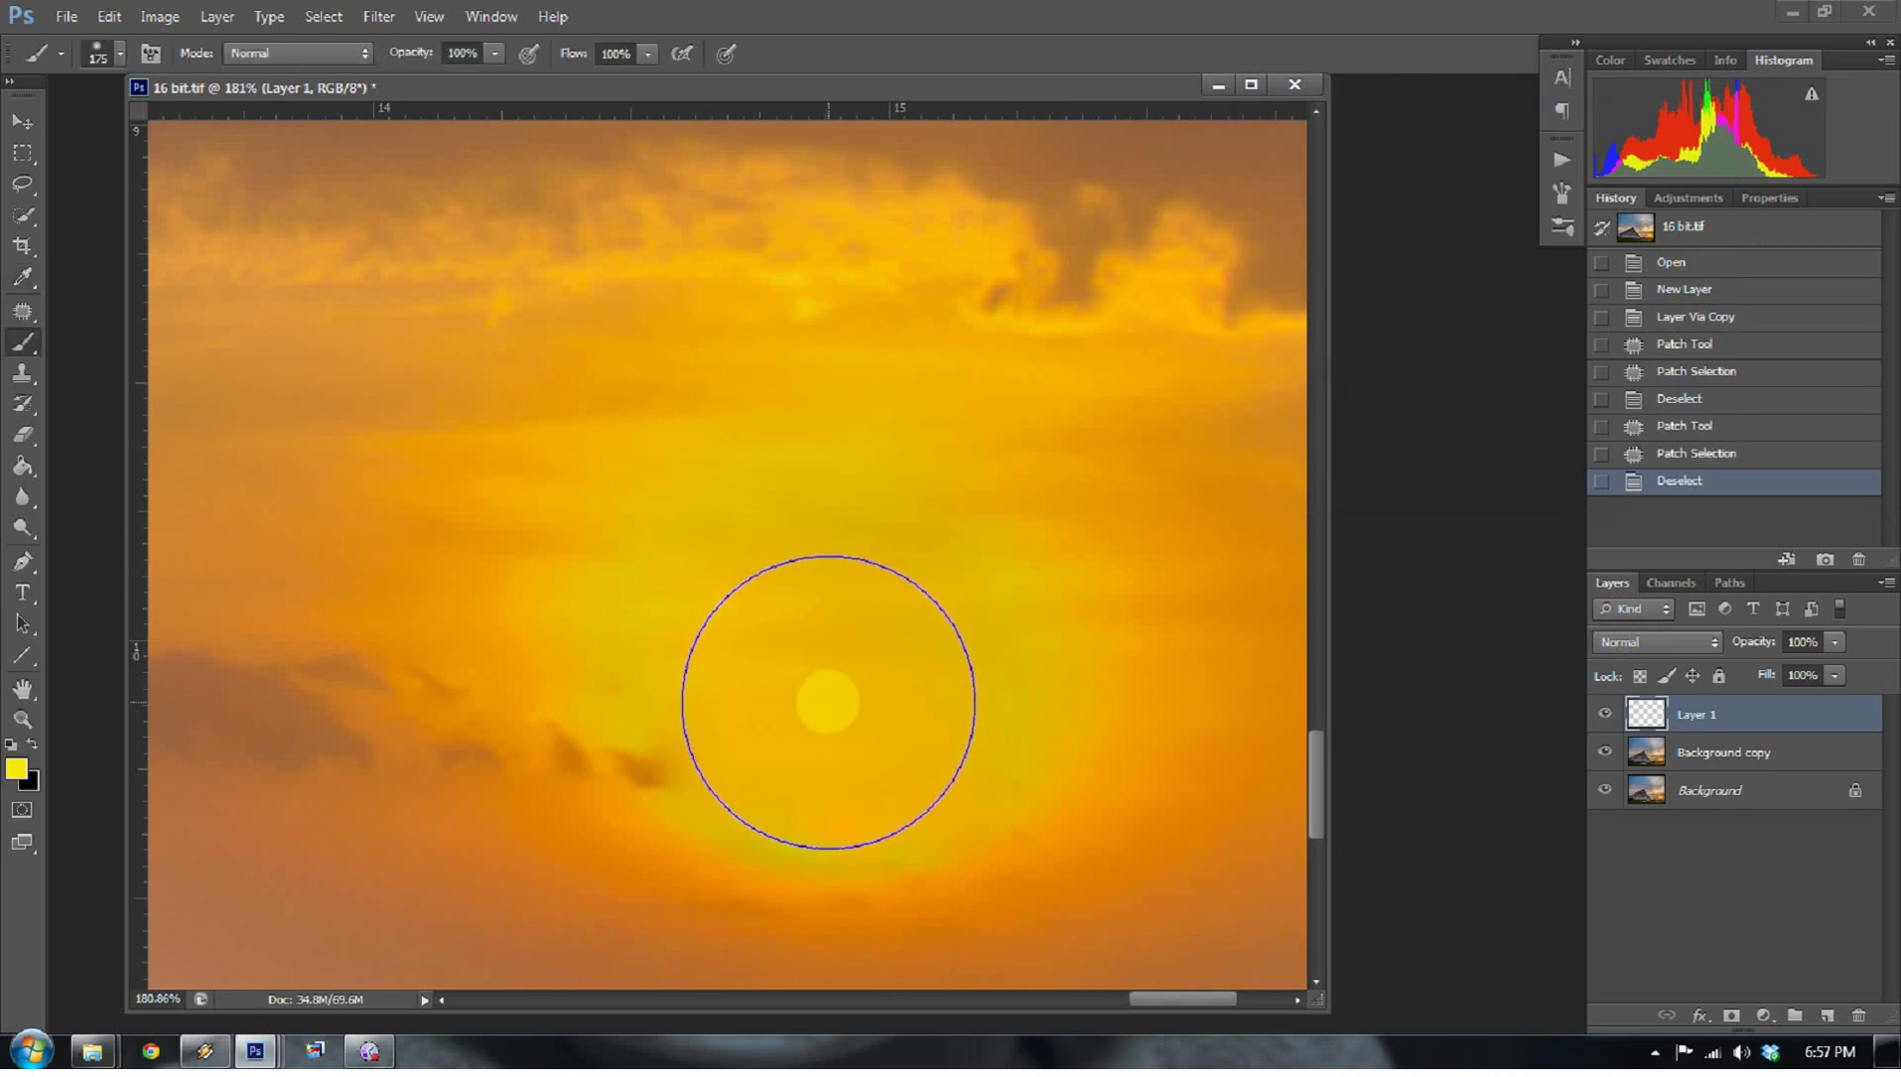
click(820, 701)
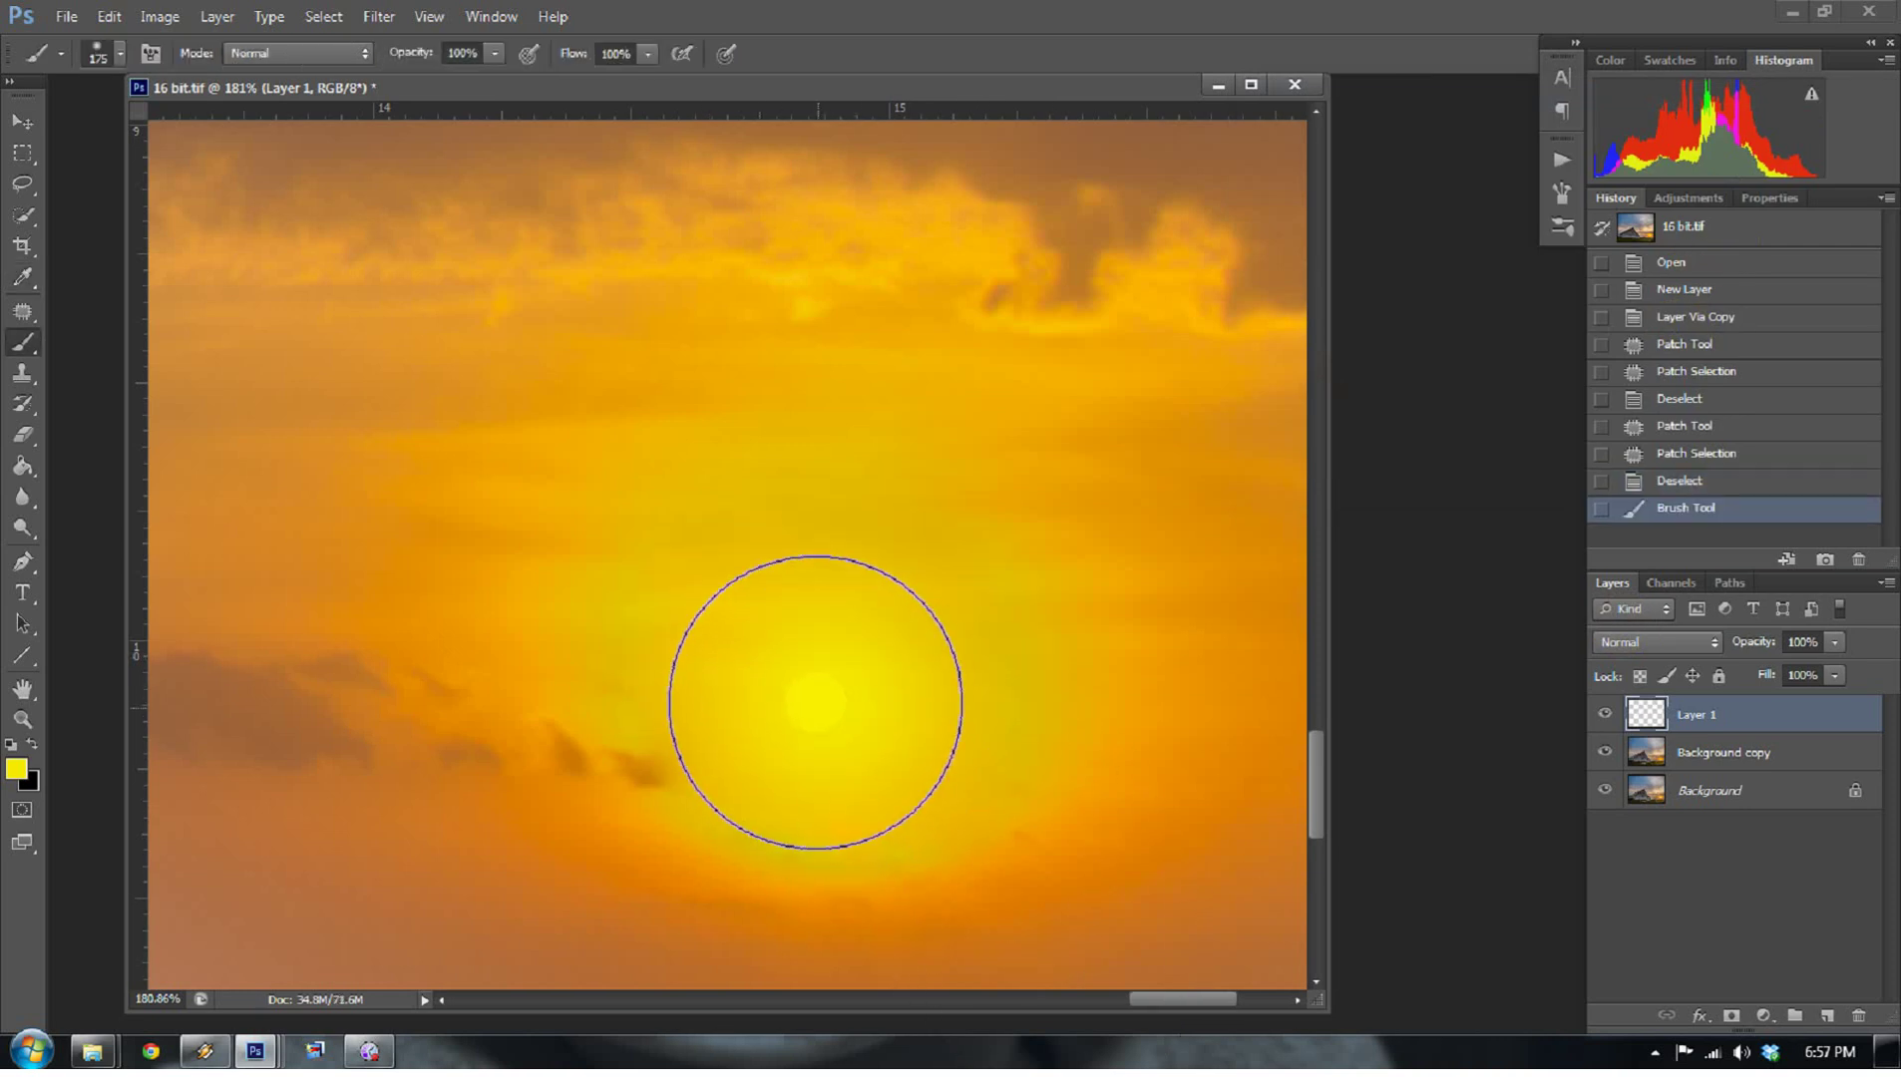
click(816, 701)
click(816, 701)
click(816, 701)
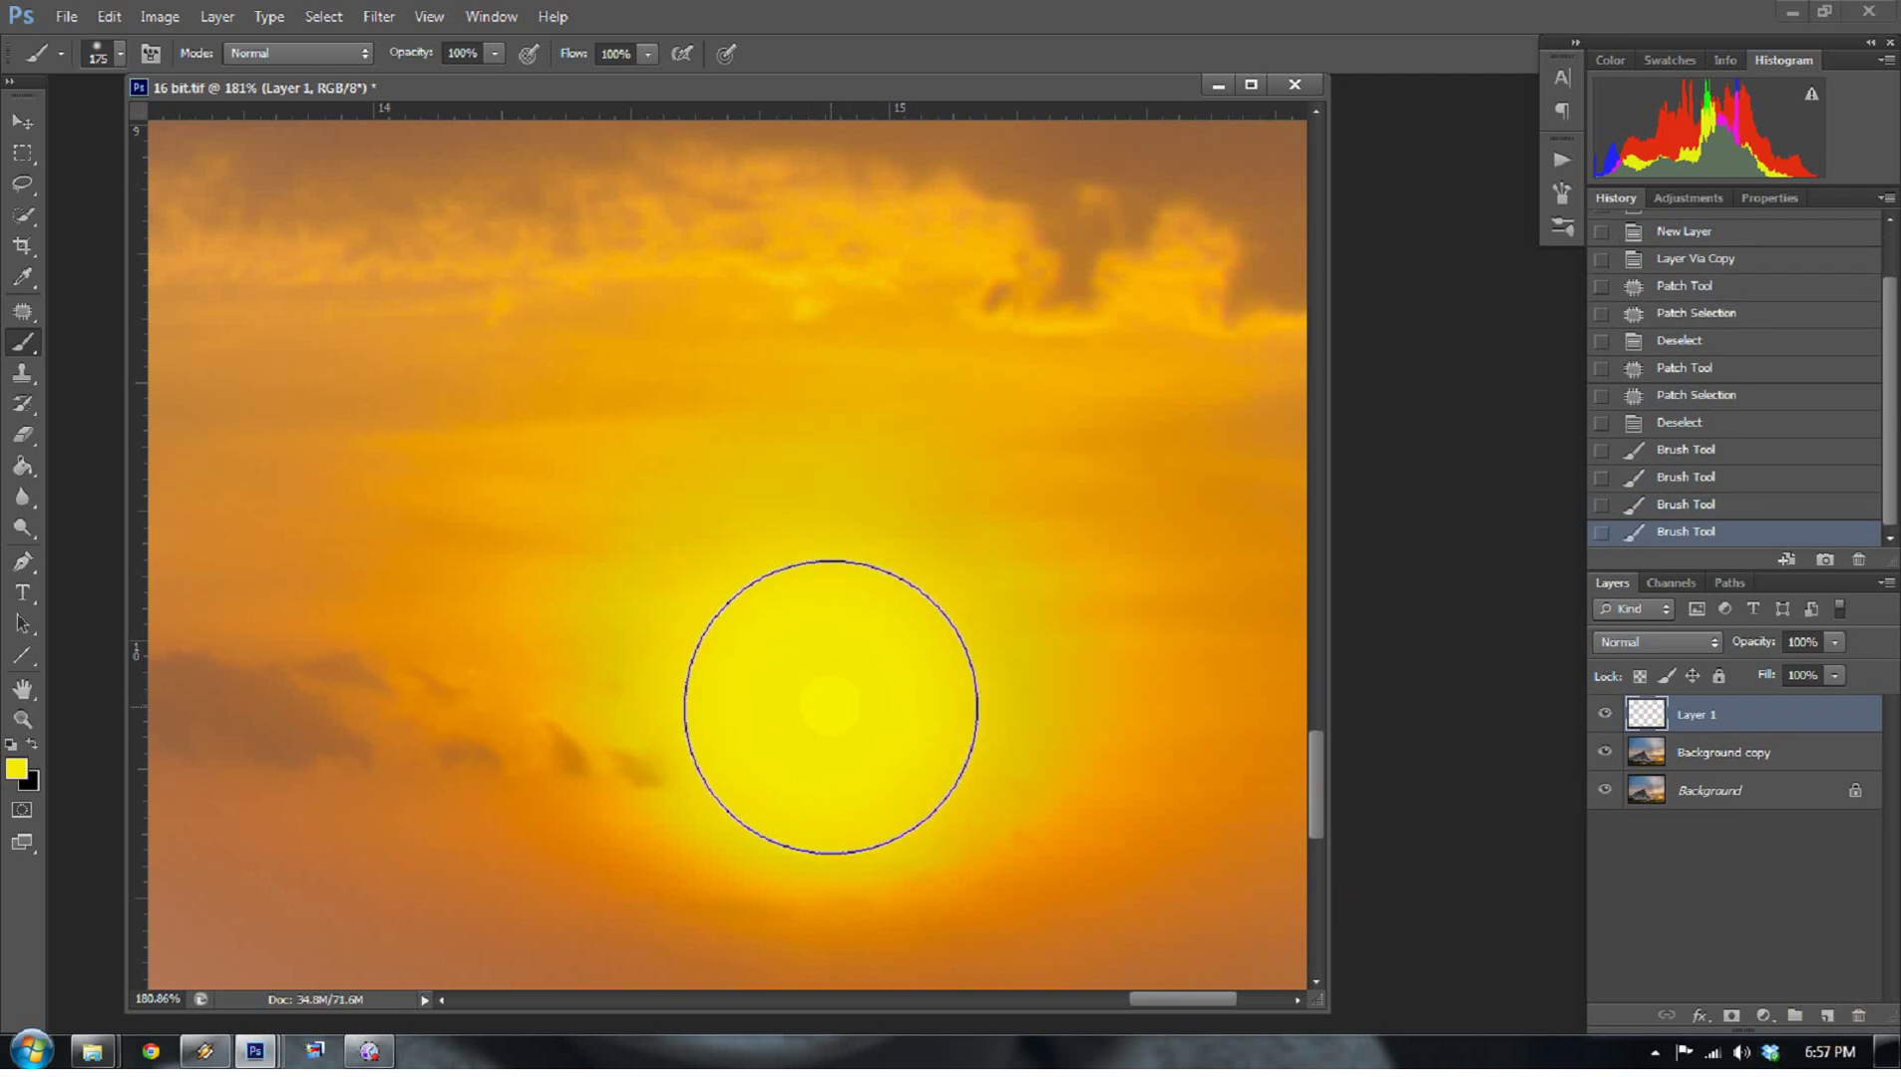
key(bracketleft)
key(bracketleft)
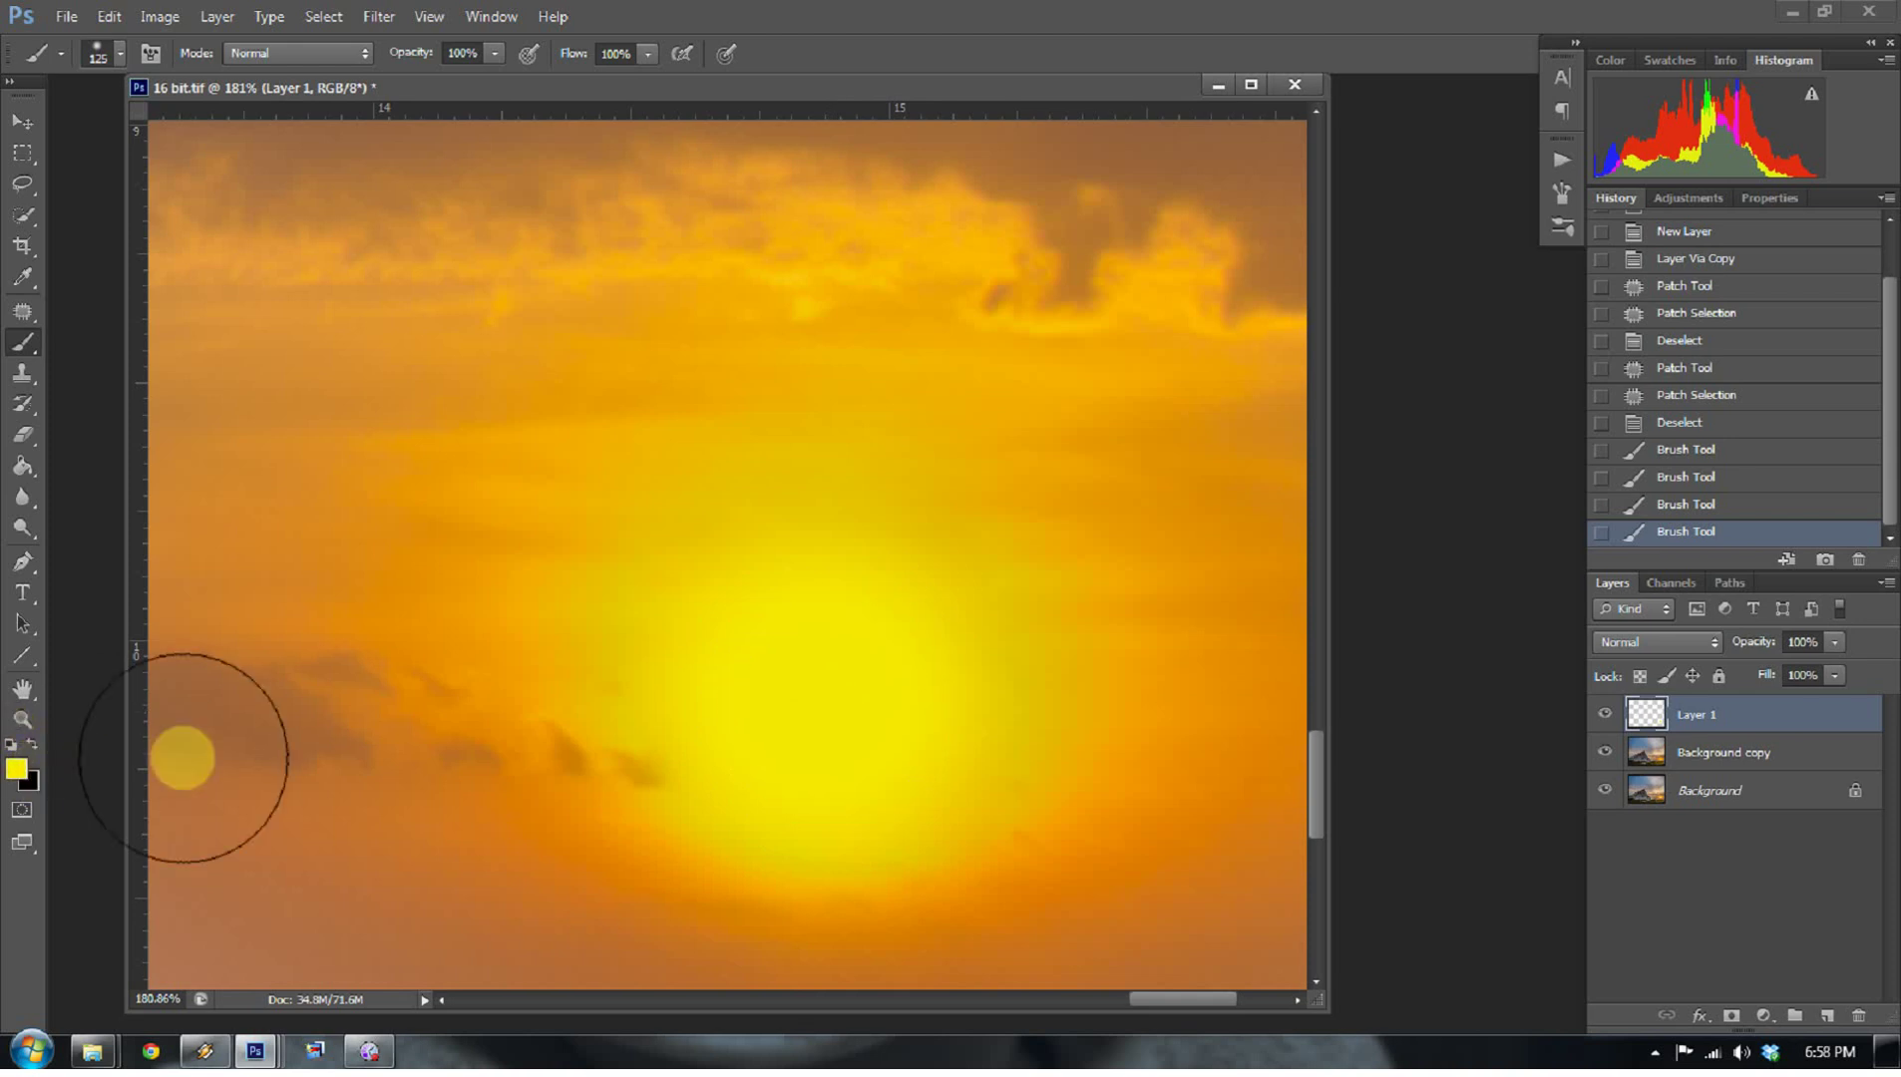
key(d)
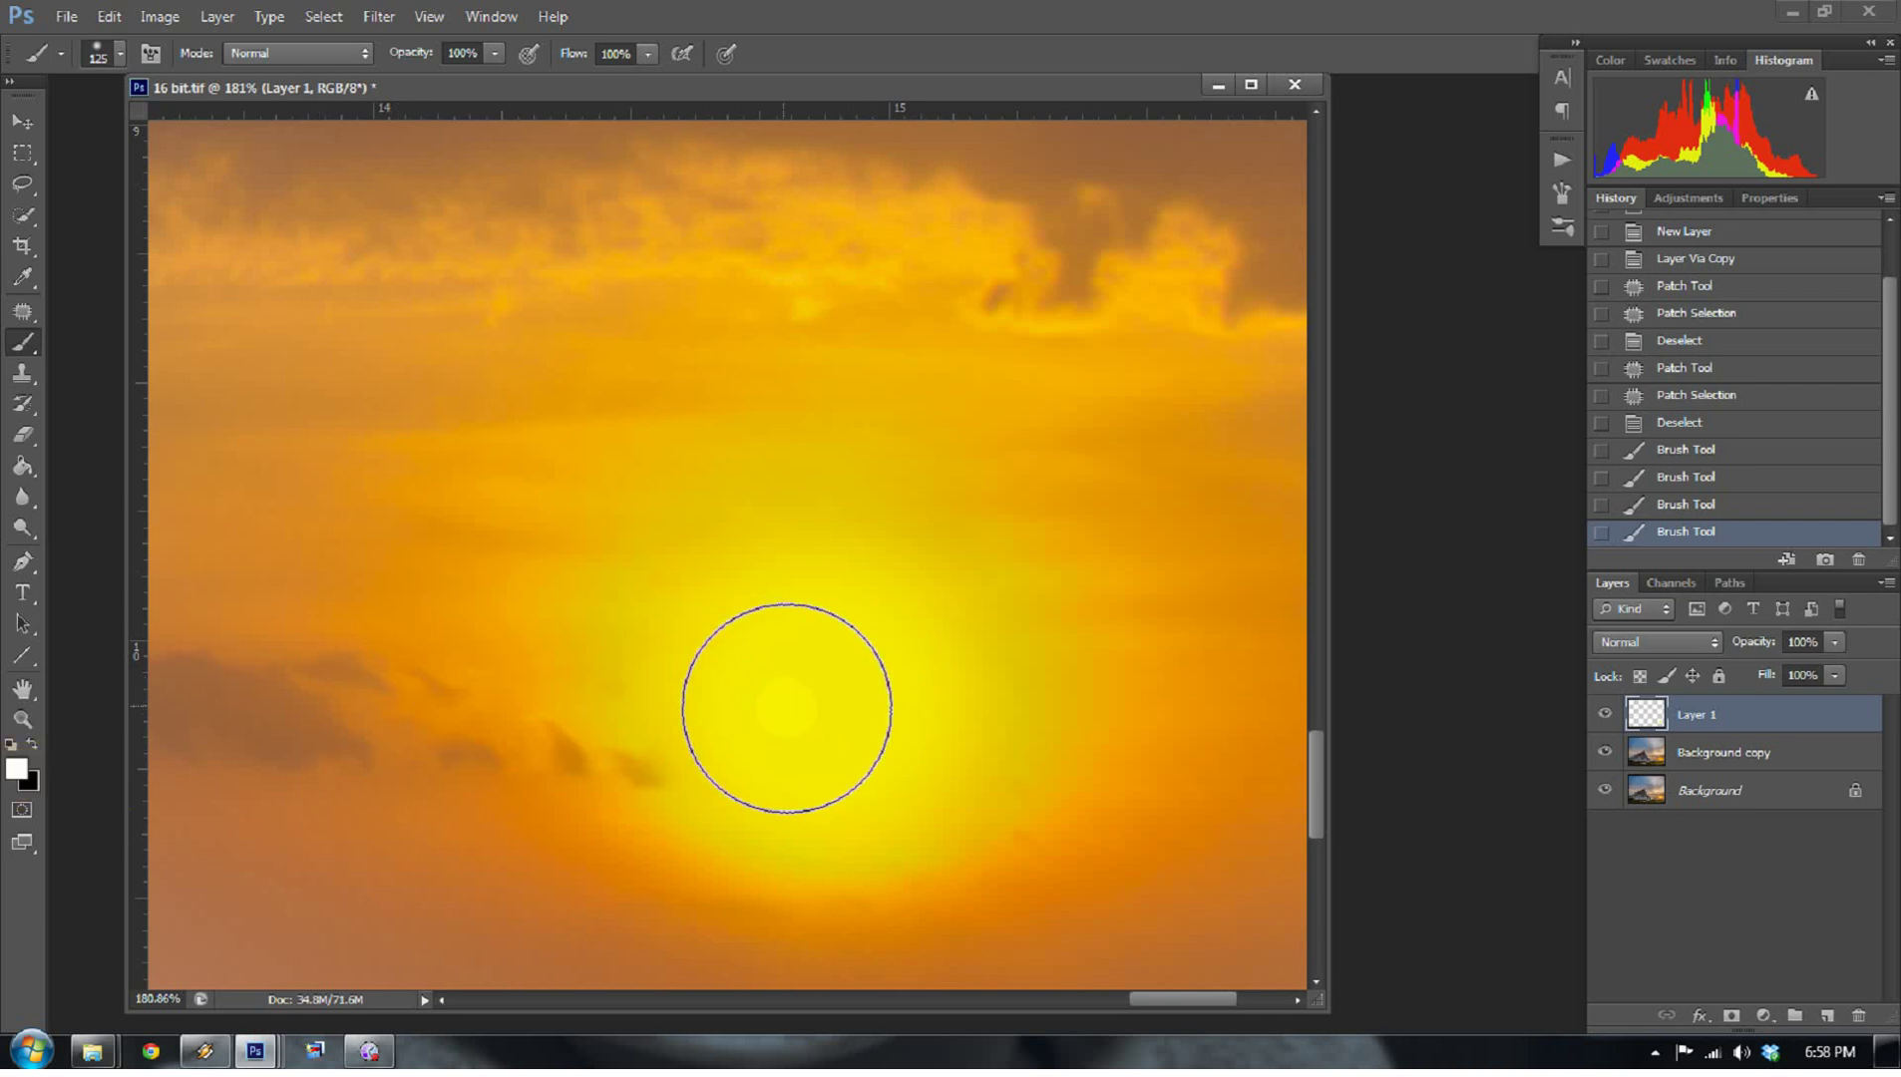
click(810, 708)
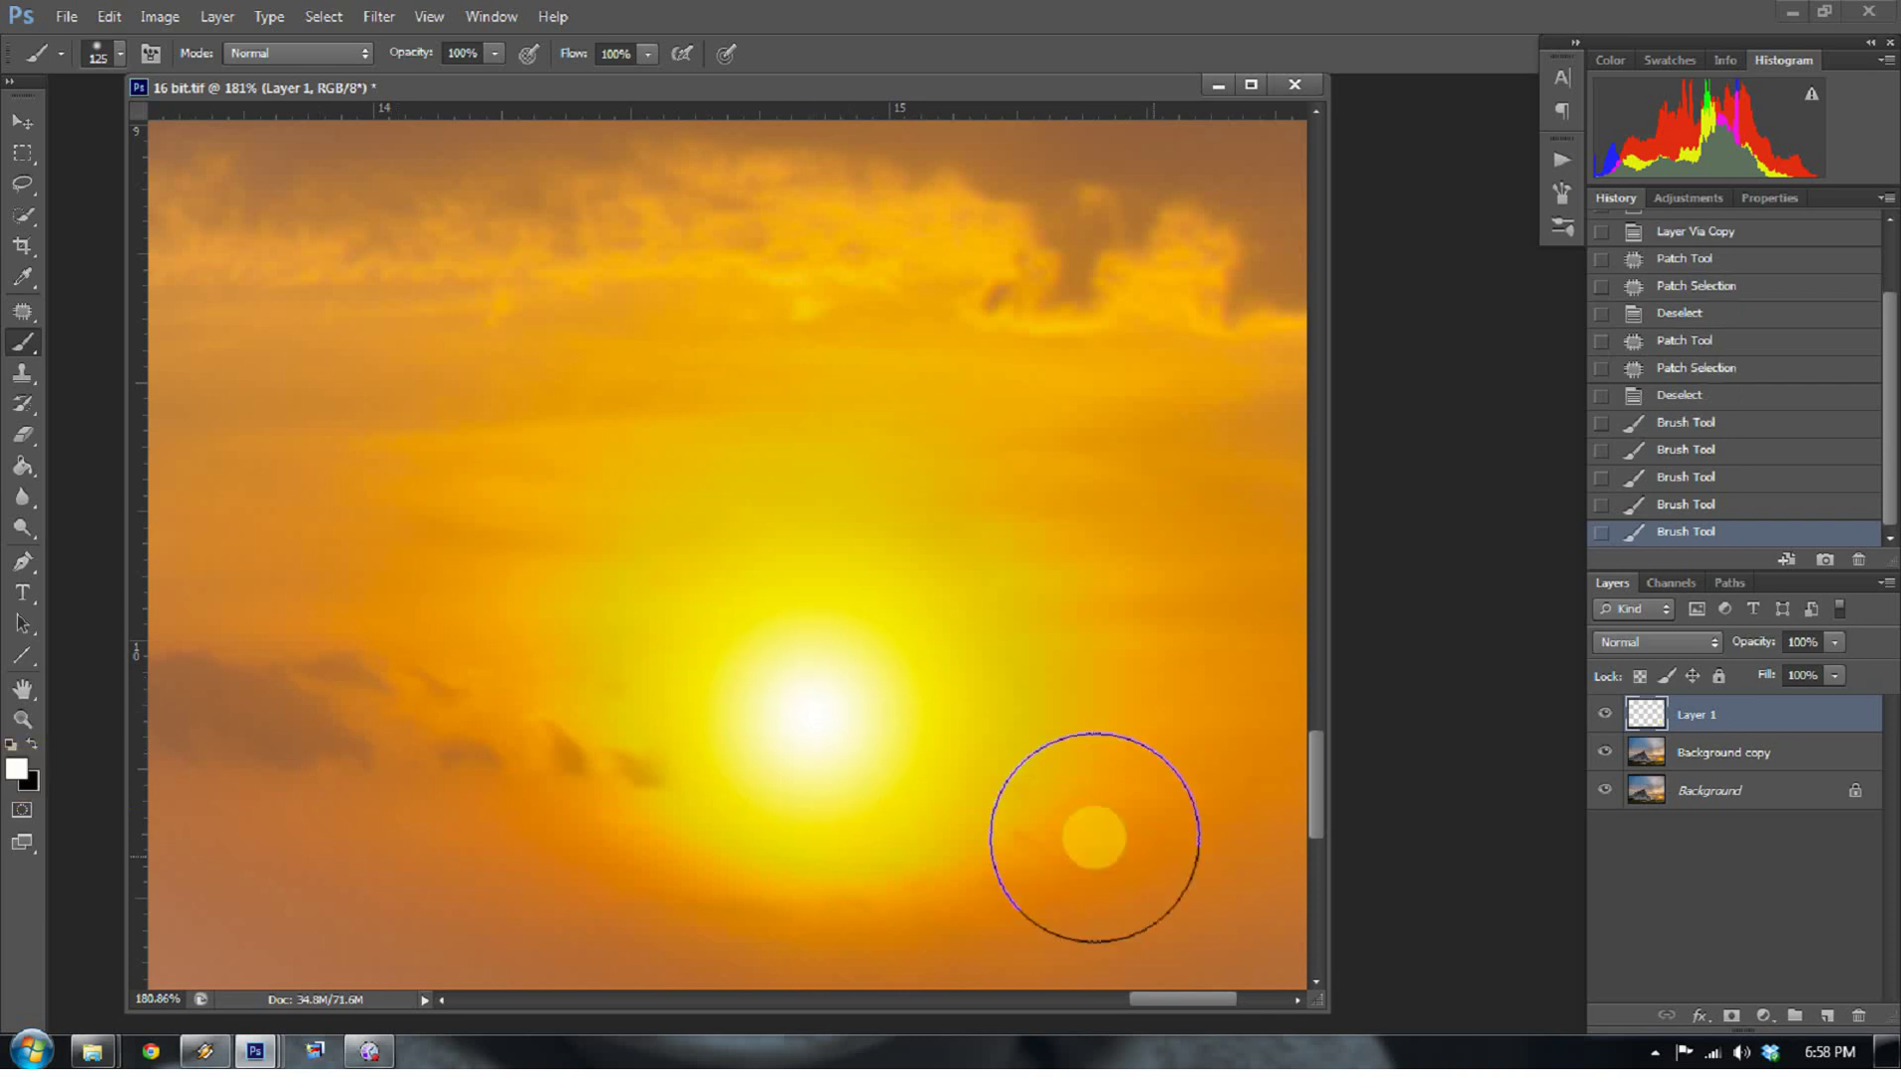
- Fit the photo on screen, zoom into the clouds around the sun, and enlarge the brush
key(z)
right_click(1019, 766)
click(1045, 781)
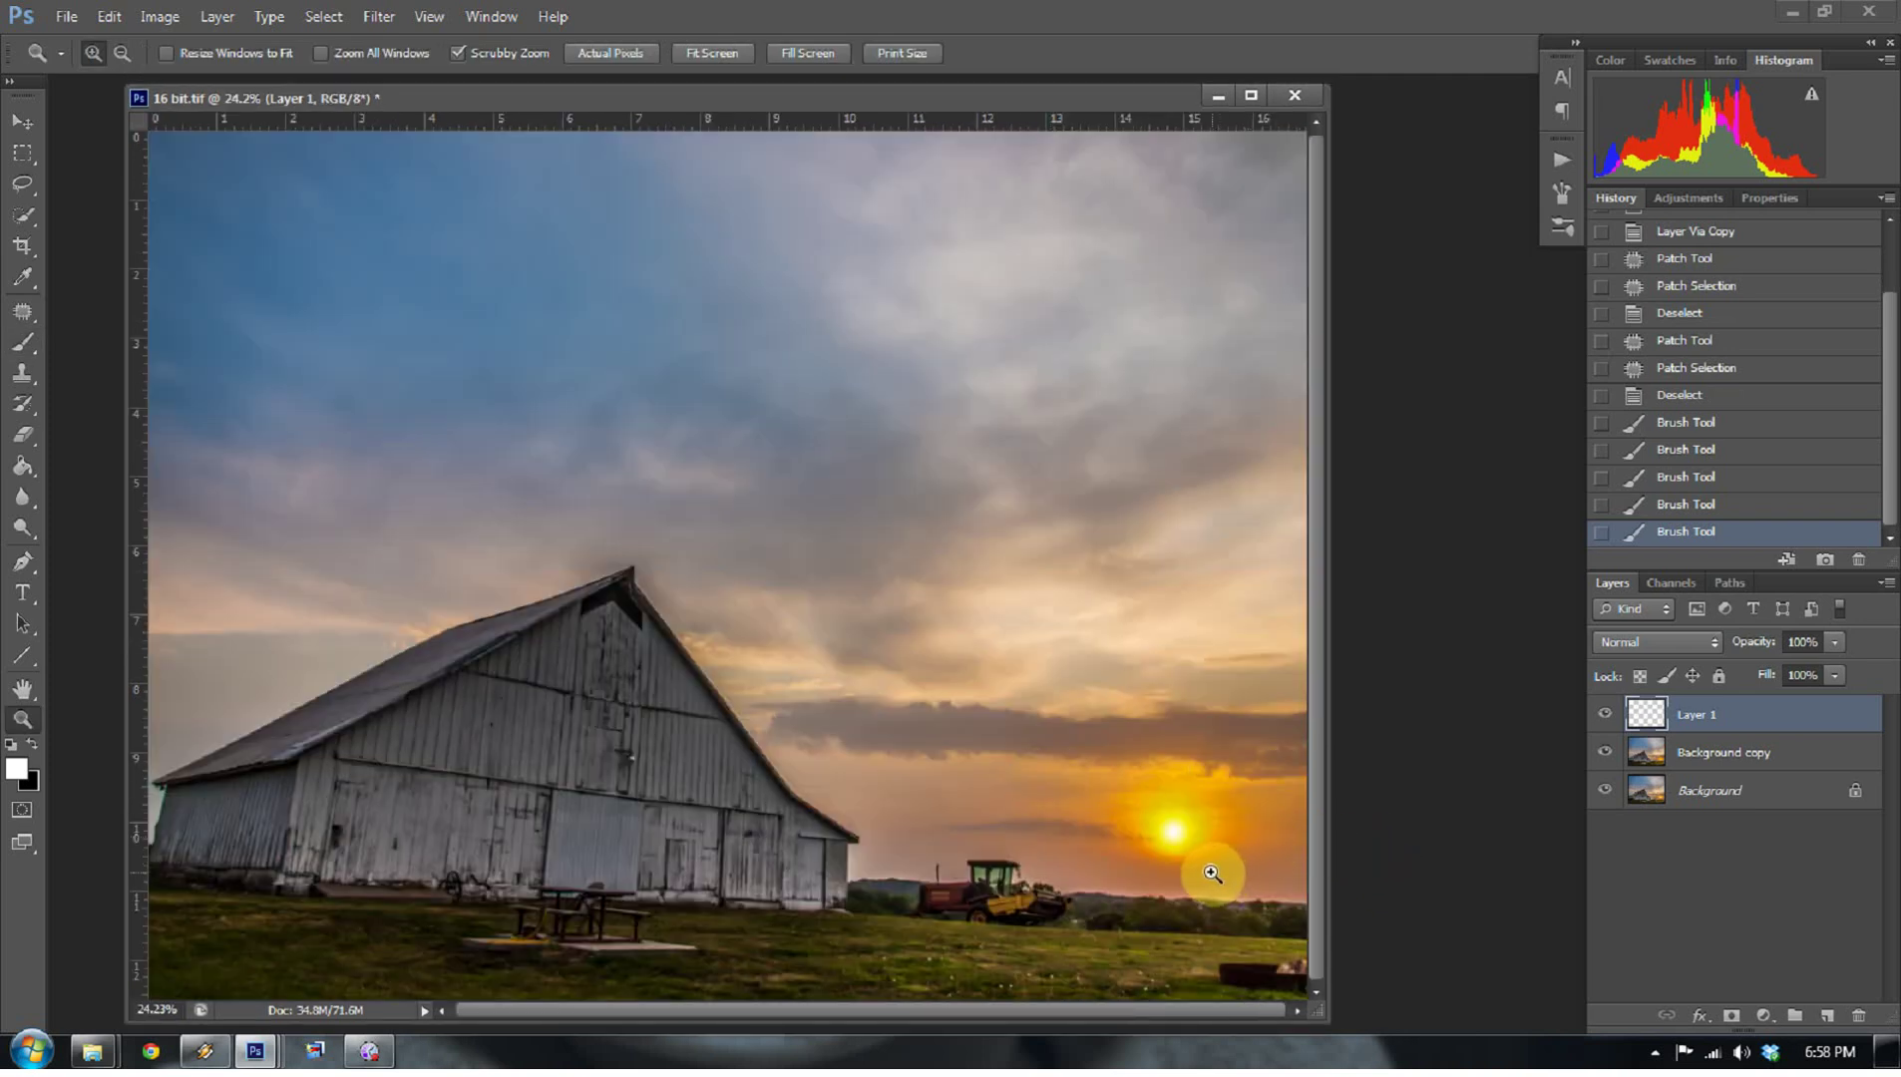
drag(1159, 818, 1315, 894)
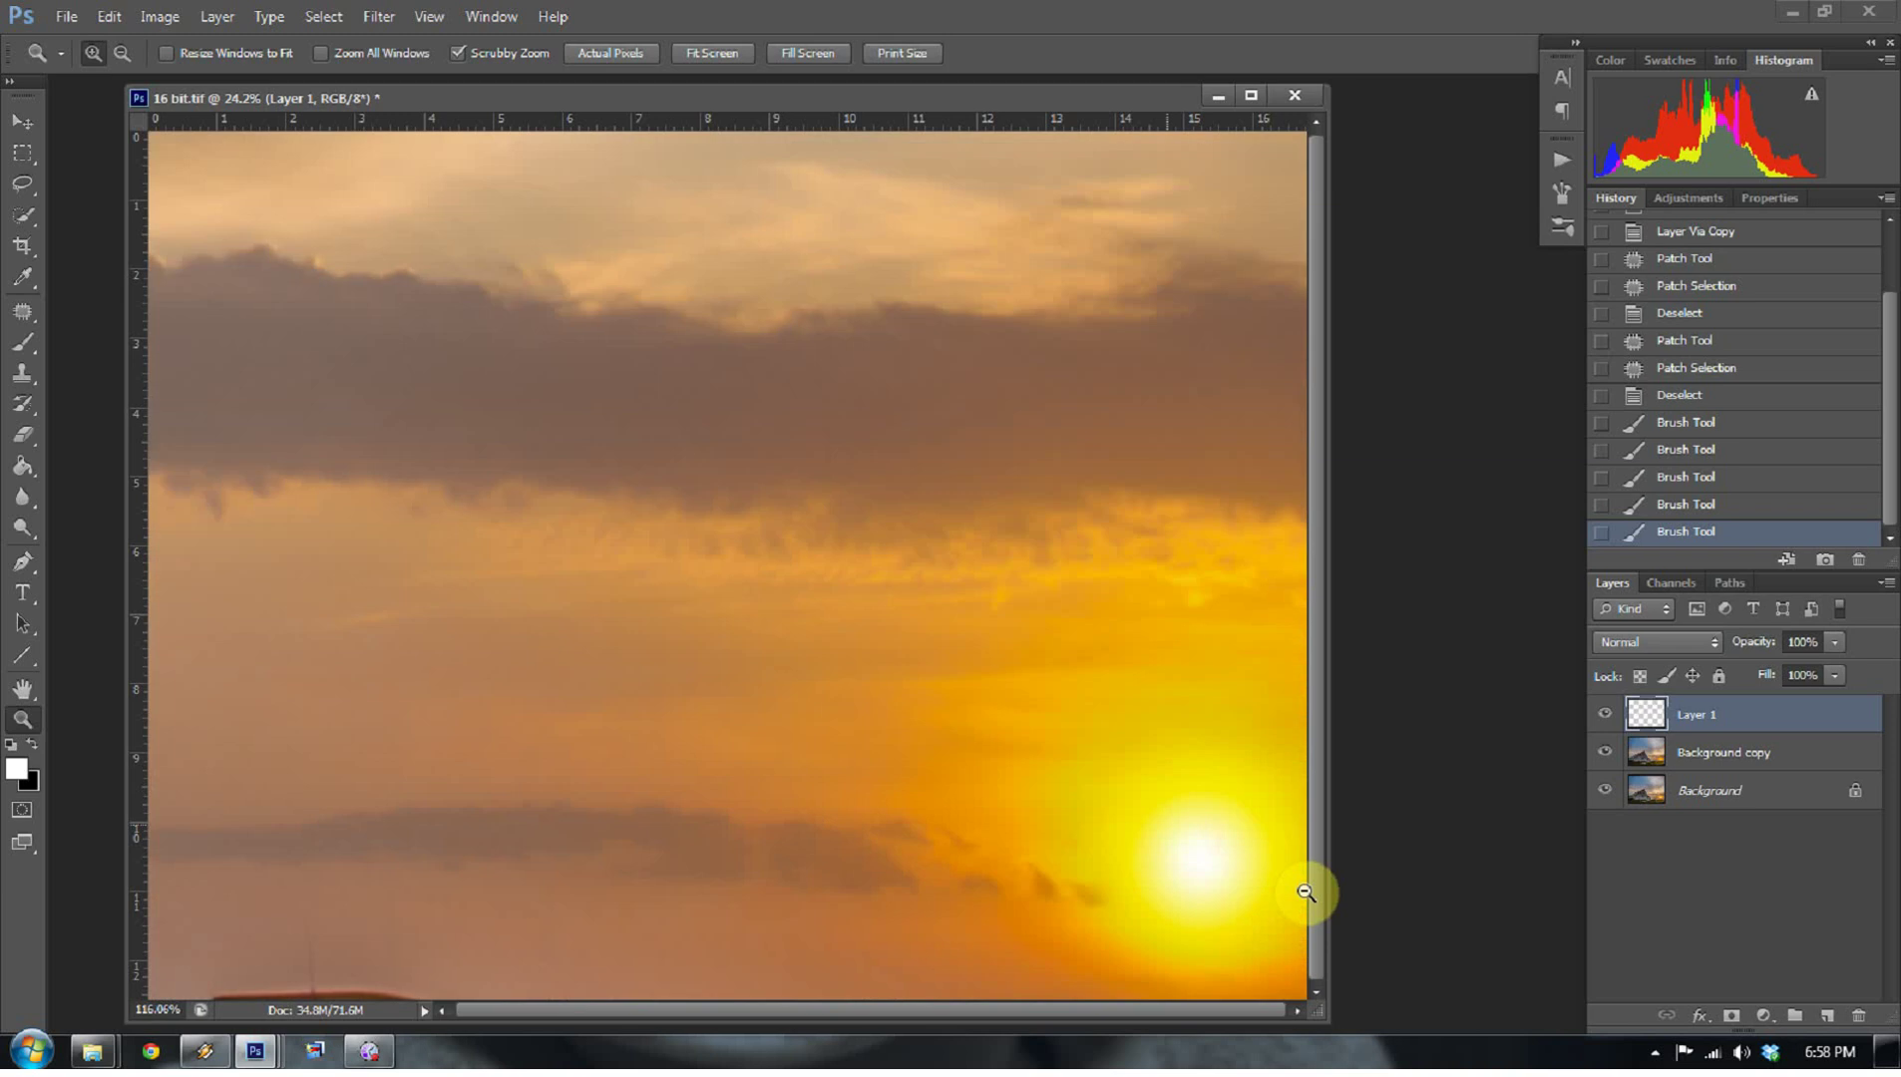
drag(1143, 1009, 1193, 1007)
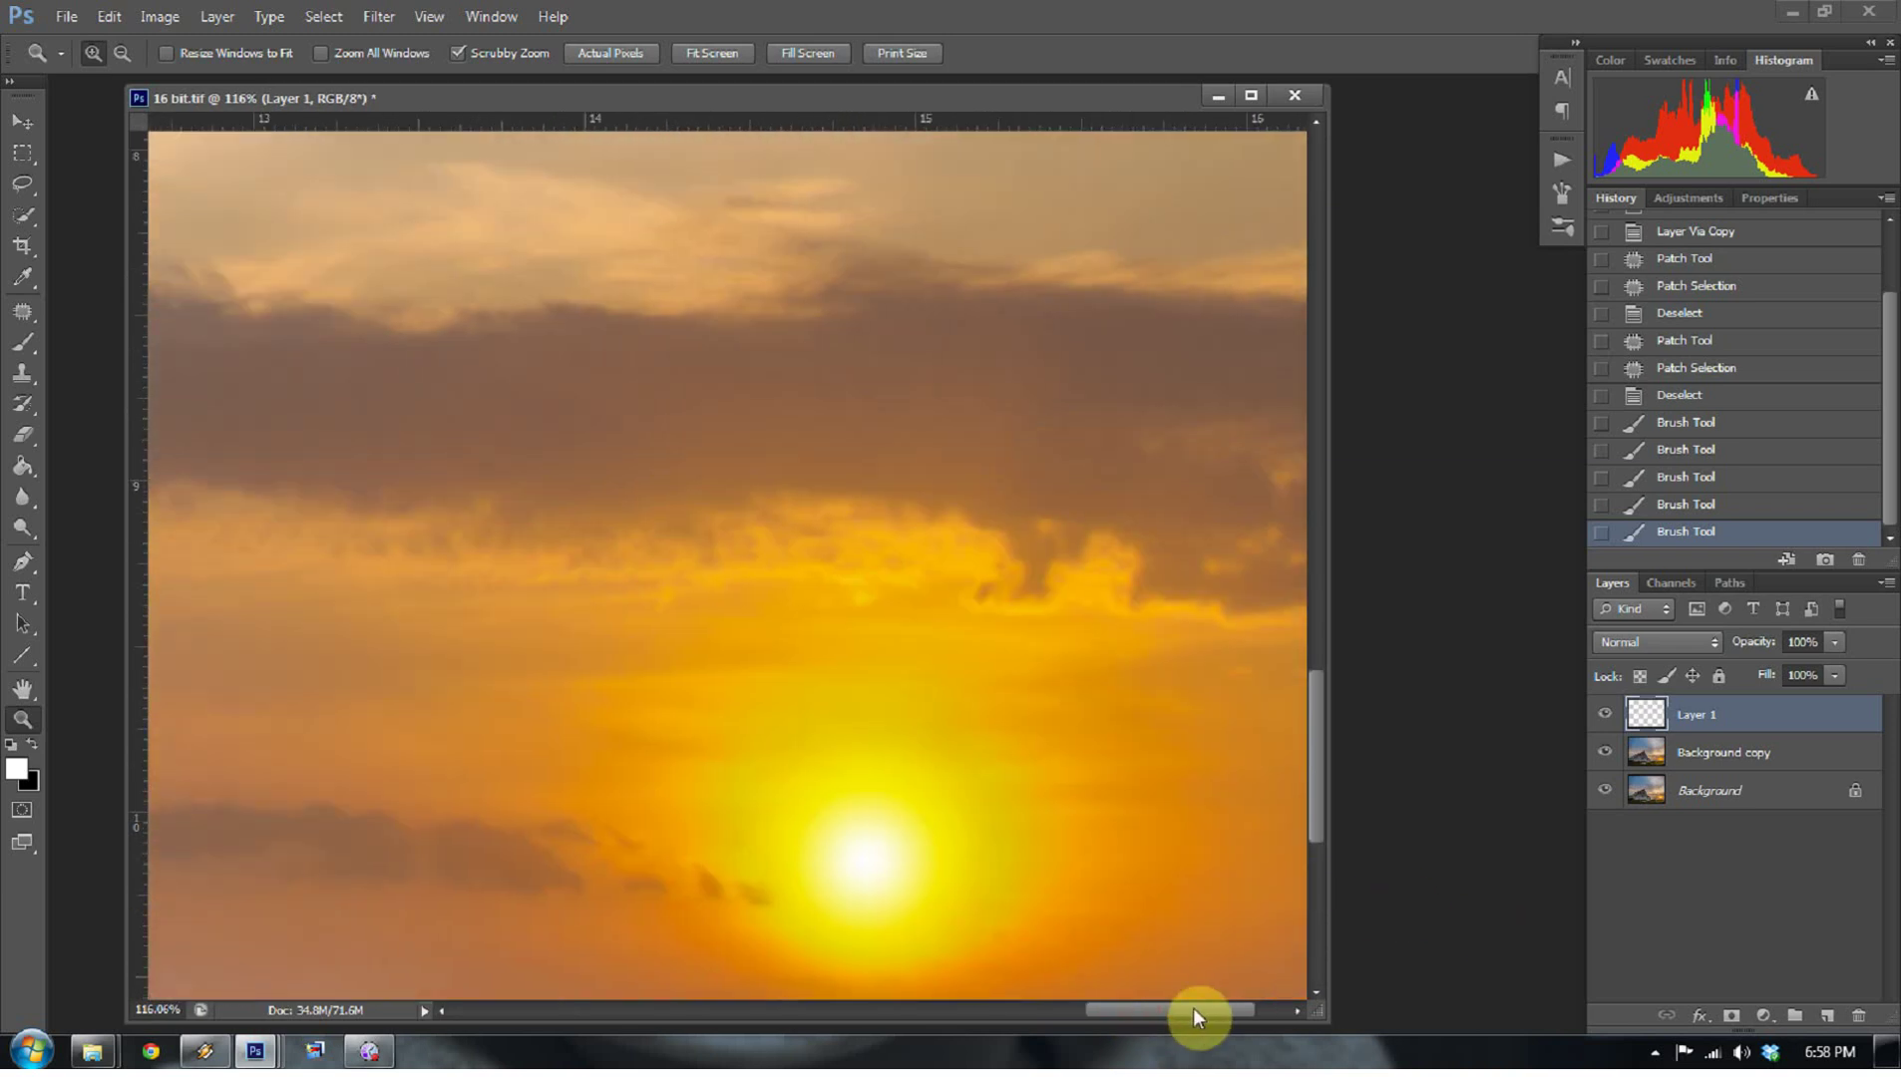
key(b)
key(bracketright)
key(bracketright)
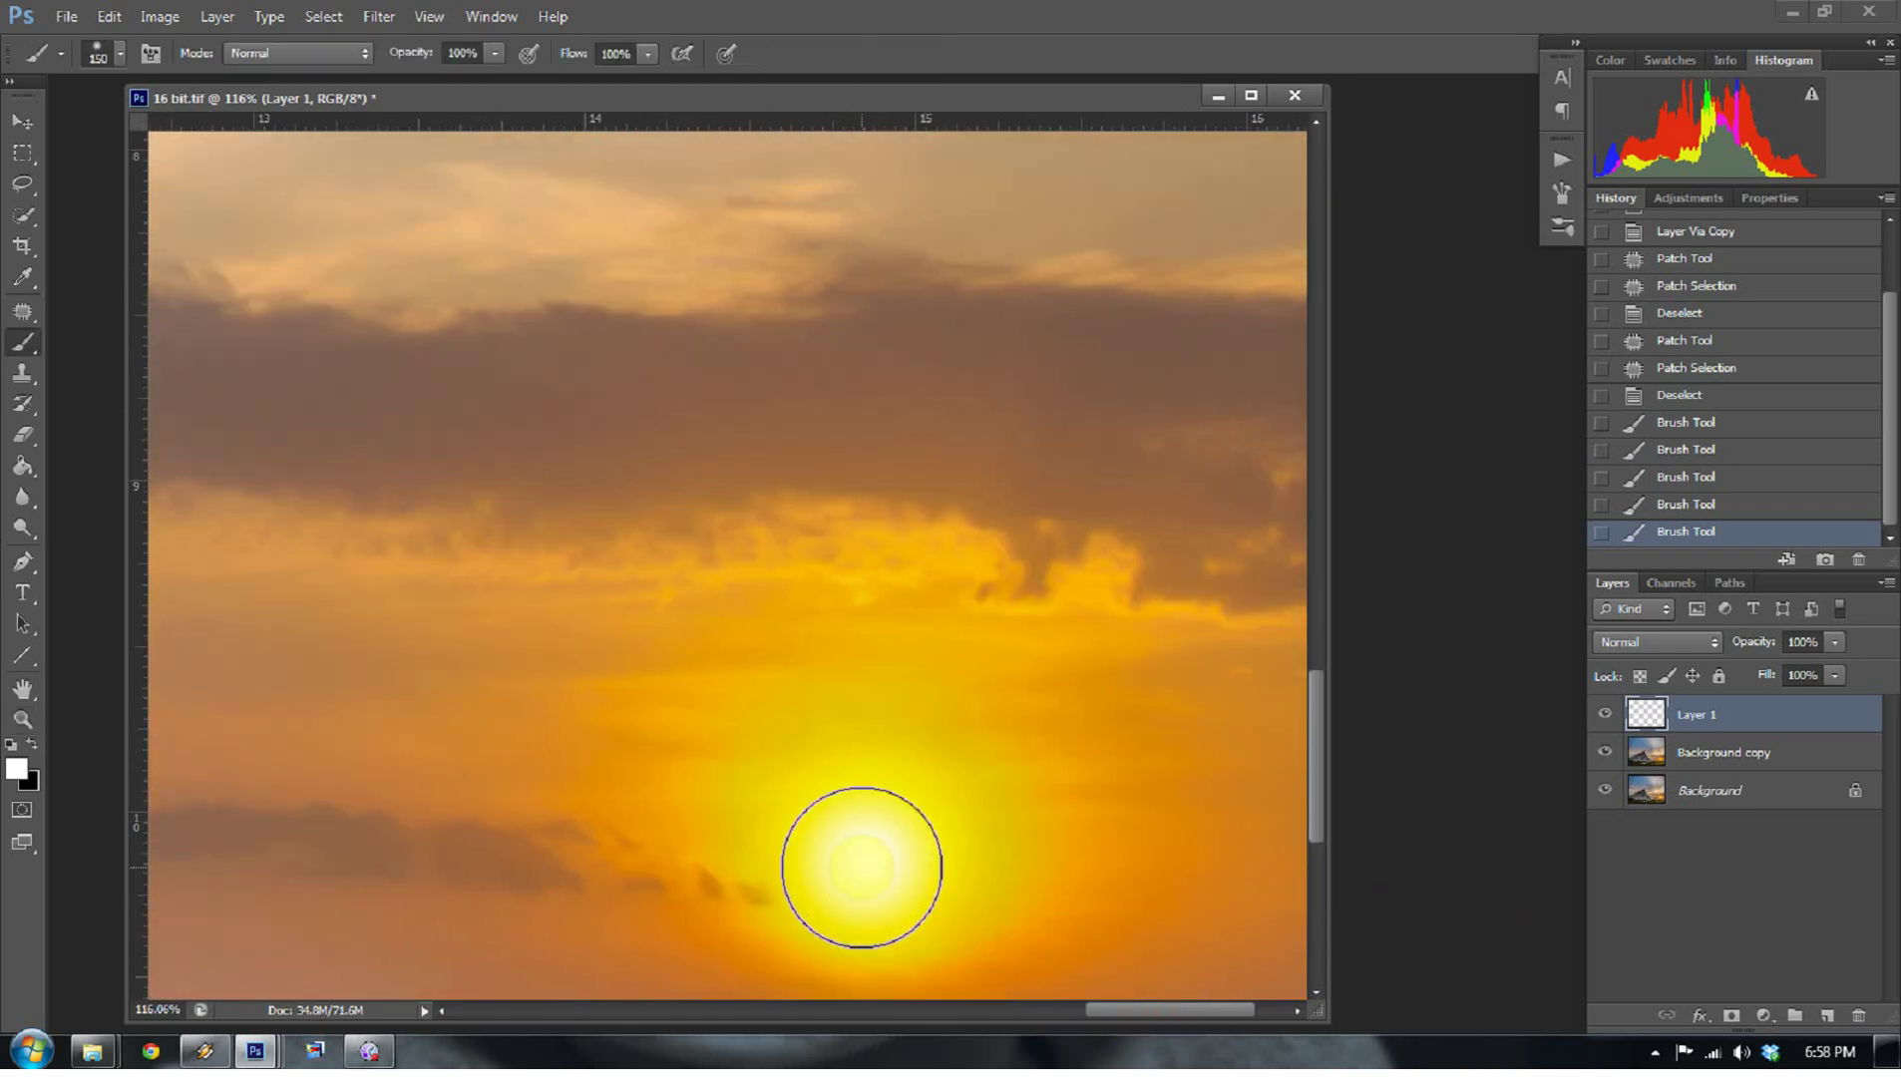
- Paint a white stroke over the sun centre on new Layer 2, set it to 83% opacity, and fit the view
click(1827, 1015)
drag(866, 855, 870, 853)
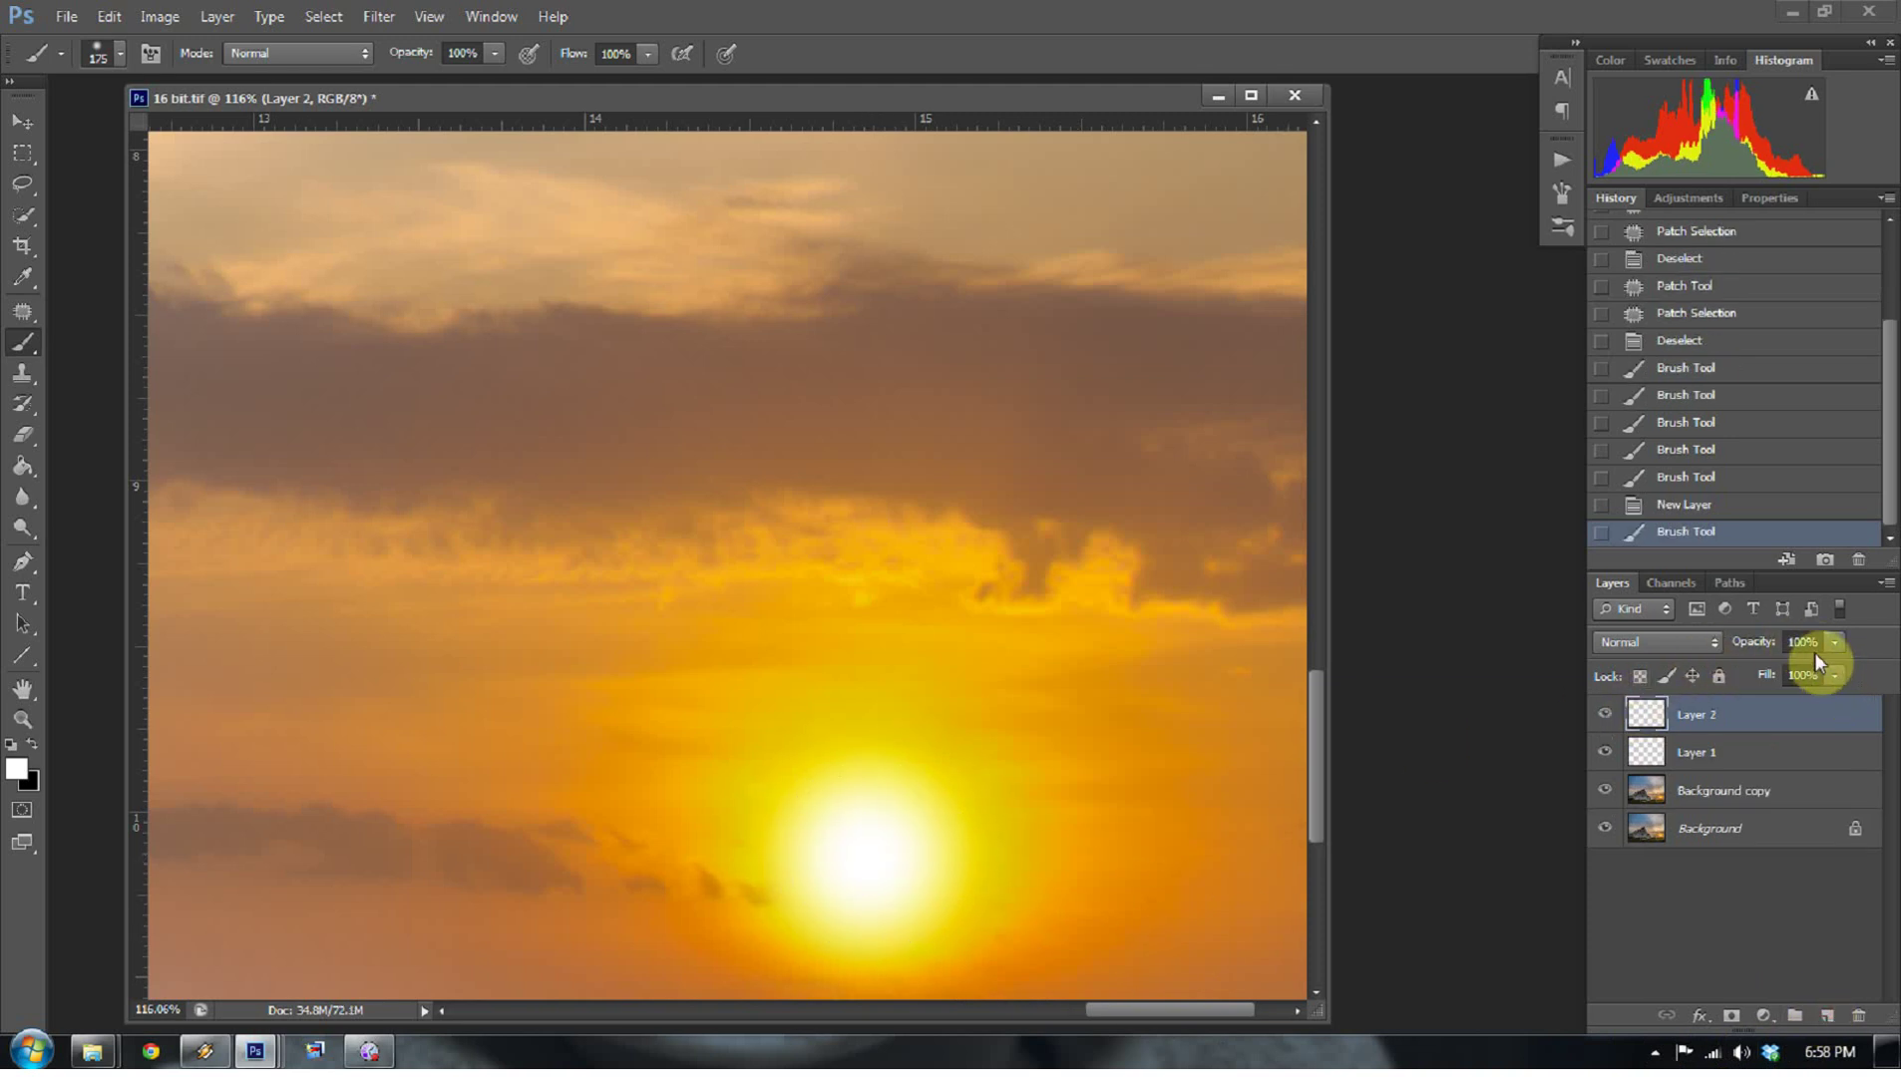
click(1706, 639)
click(1835, 647)
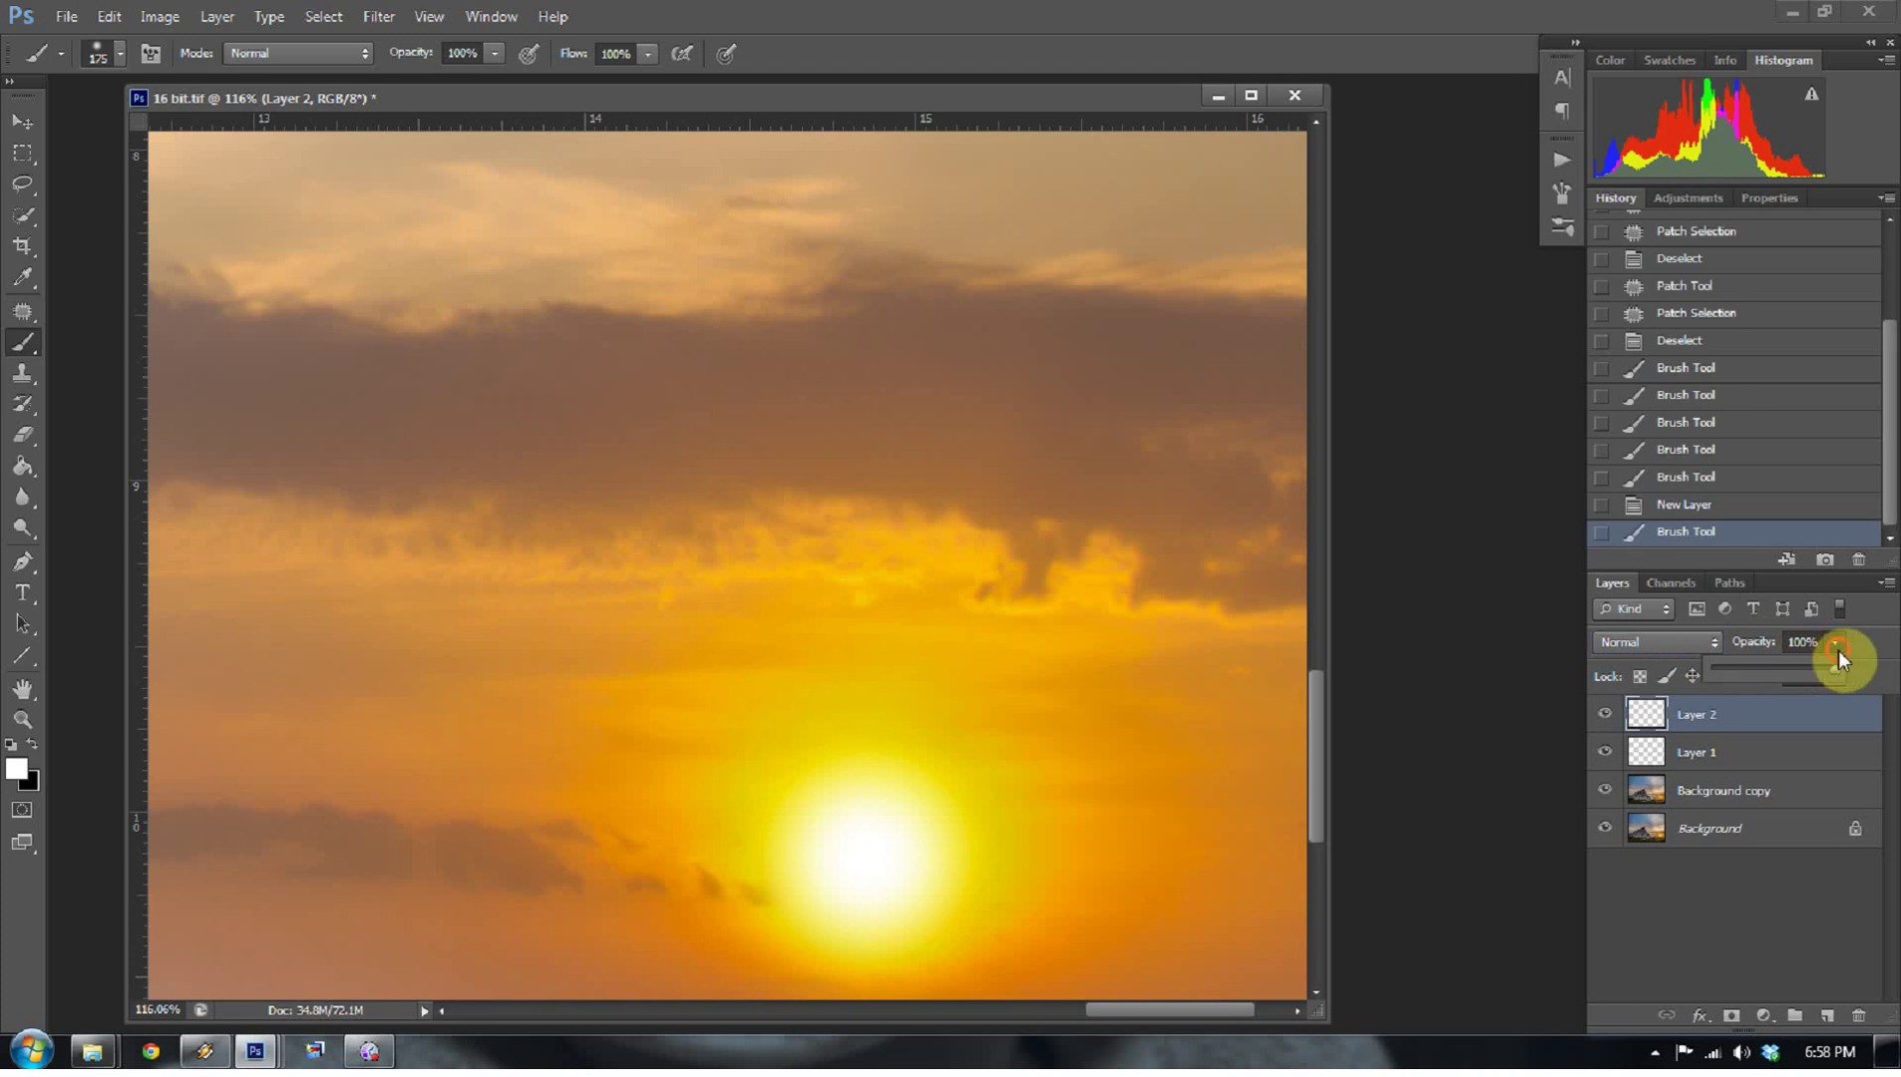
drag(1826, 671, 1815, 670)
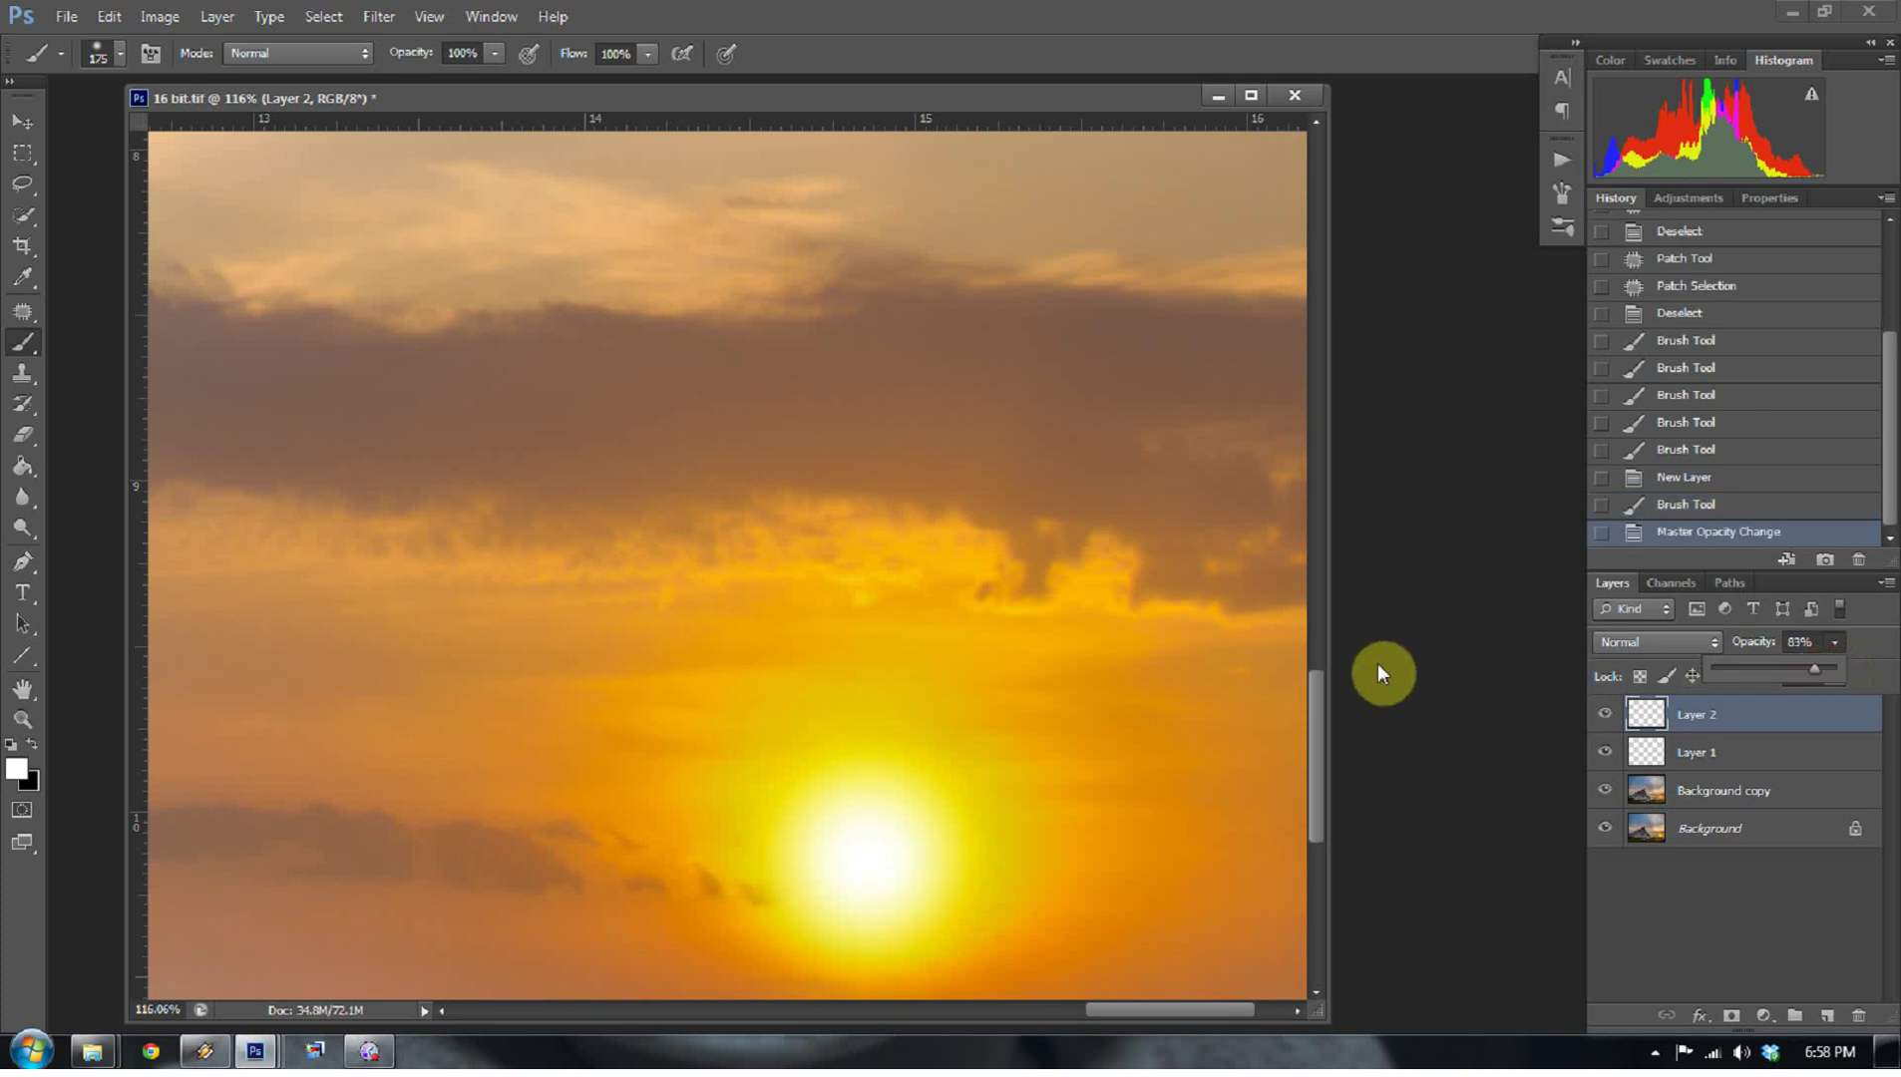
key(z)
key(ctrl+0)
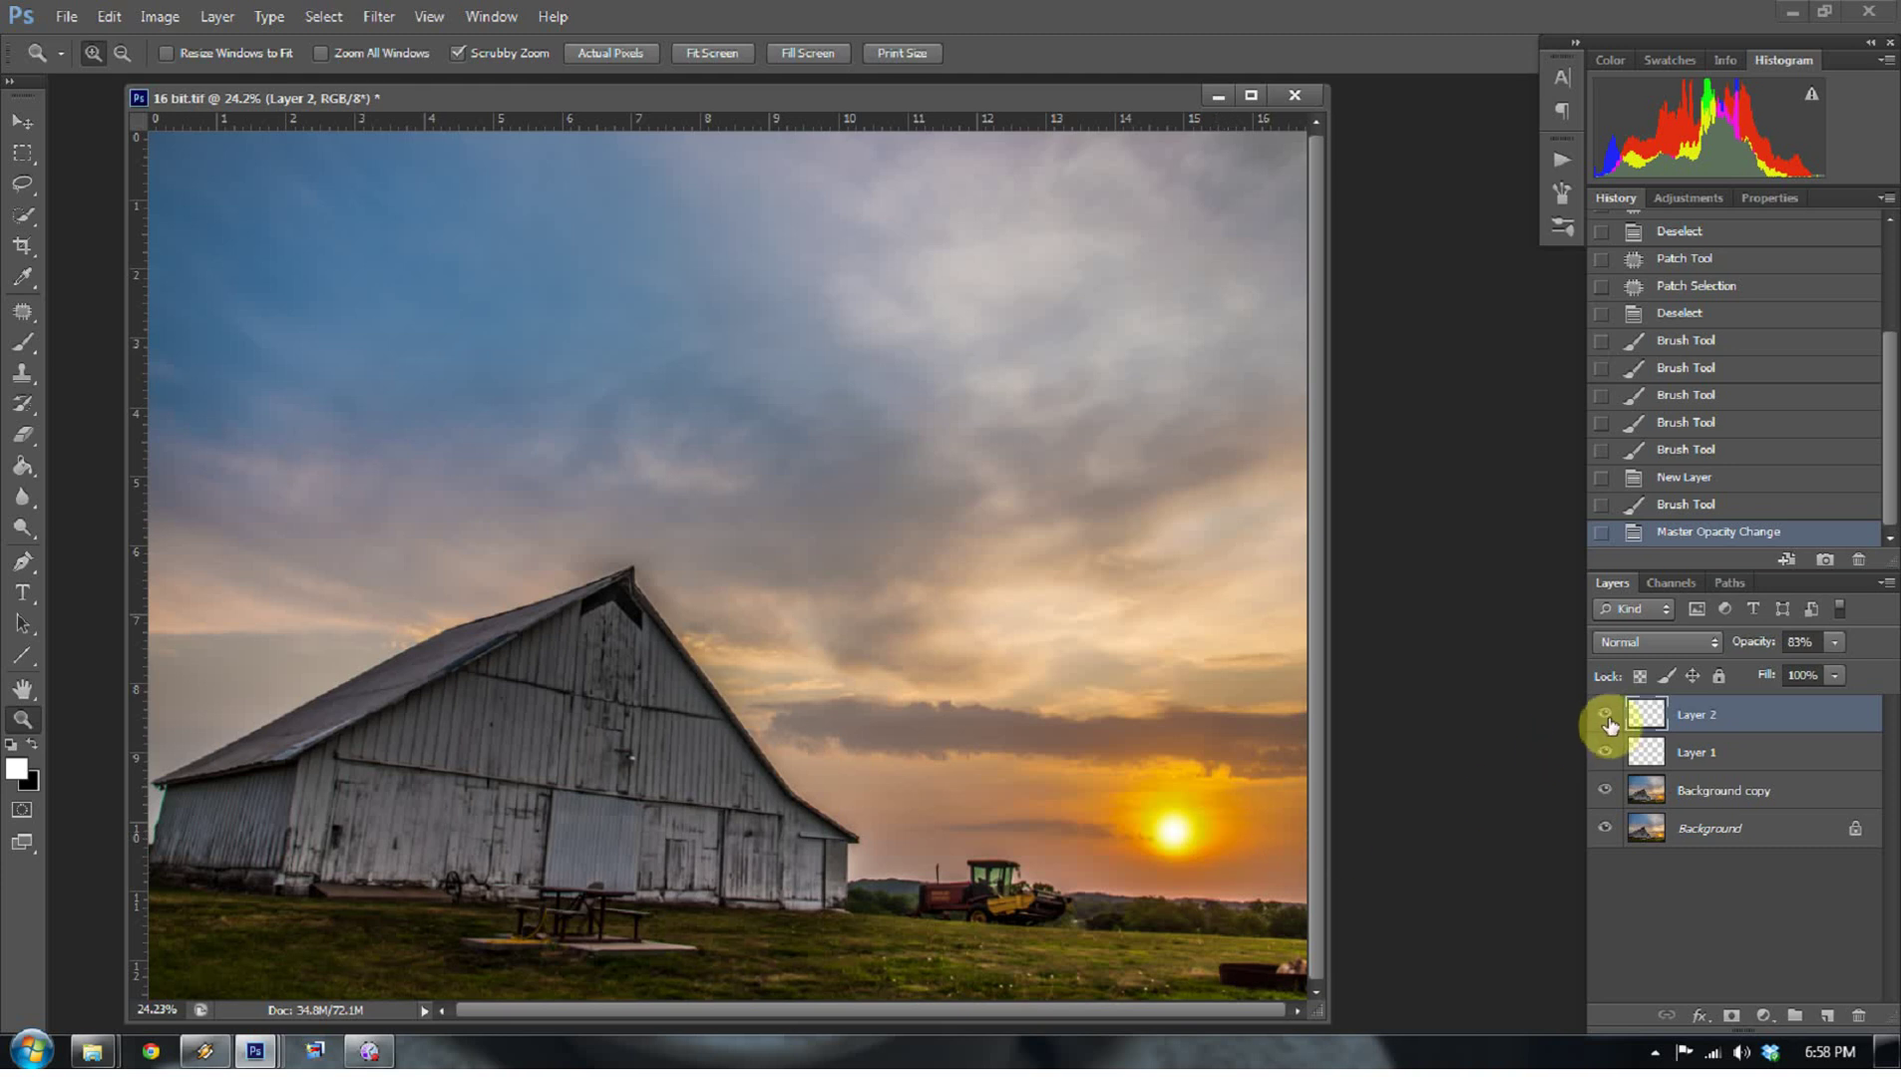
drag(1248, 852, 1328, 875)
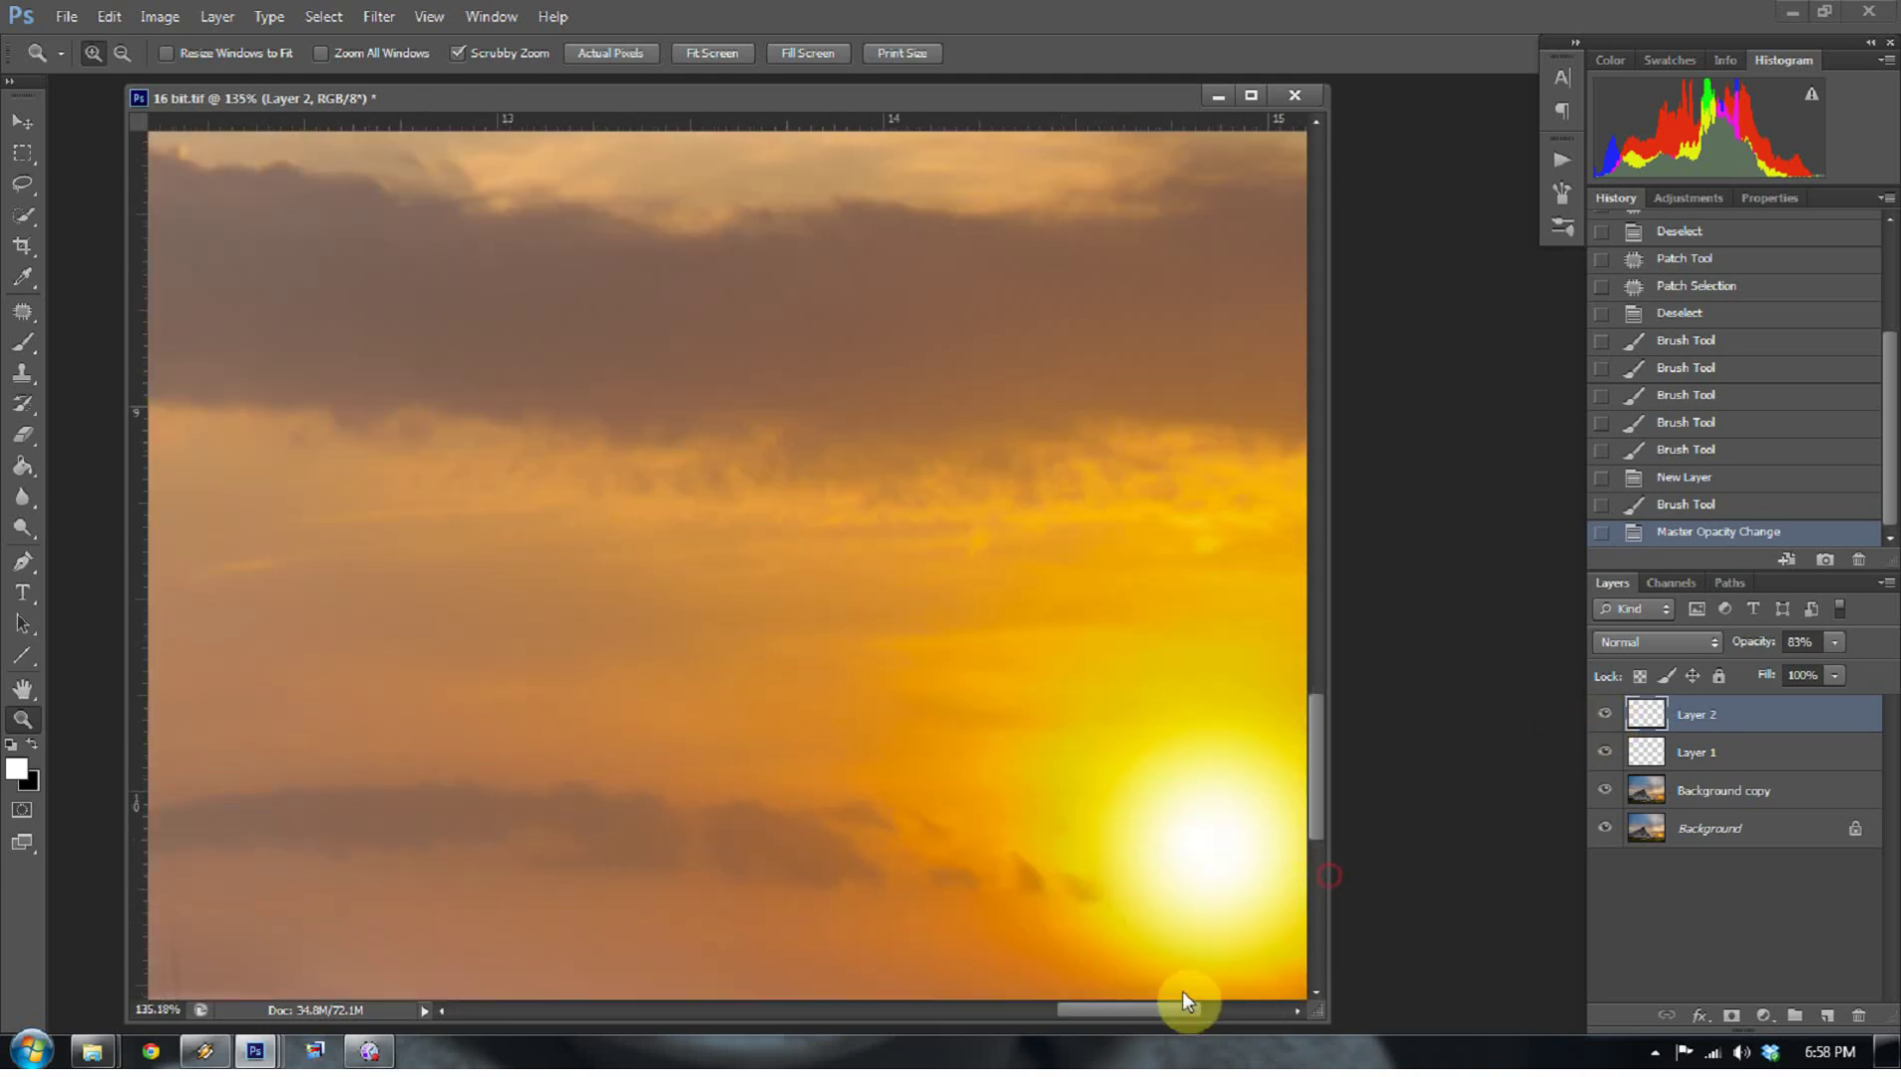
drag(1179, 1014, 1225, 1013)
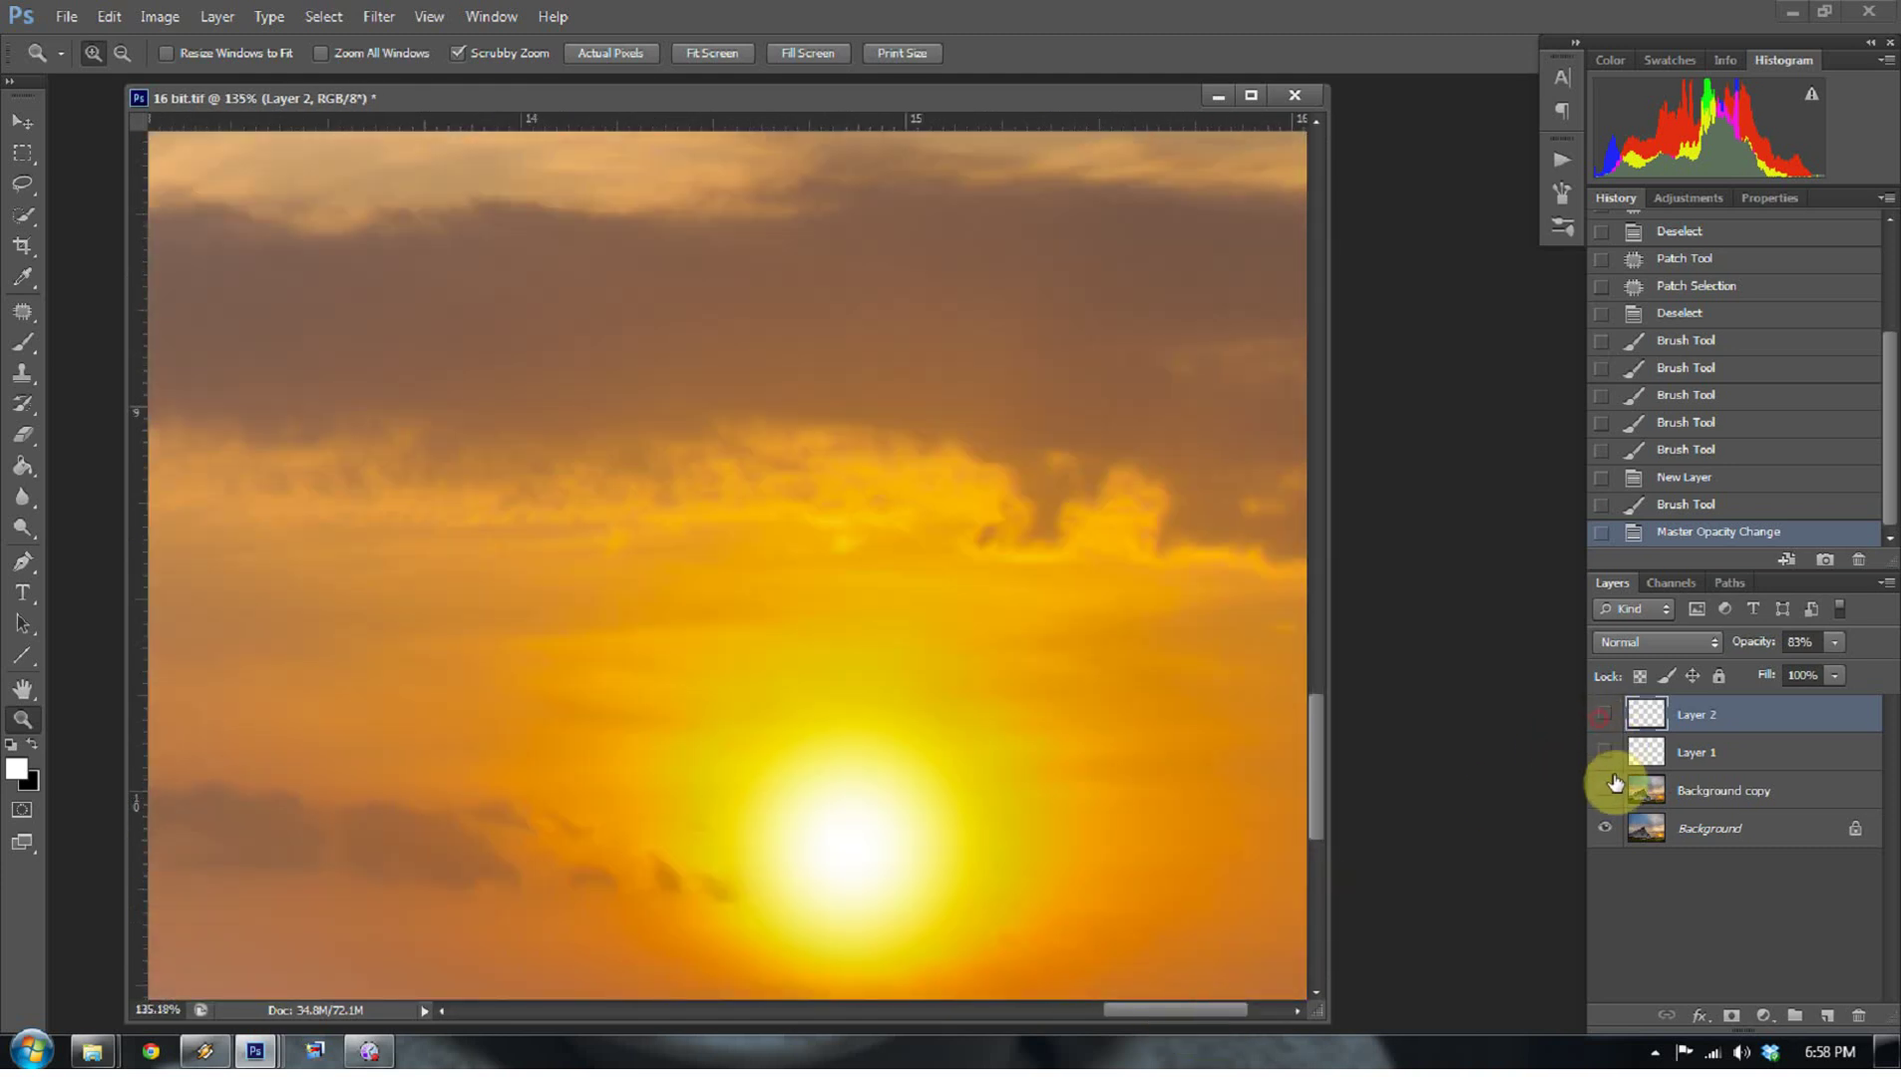
drag(1604, 714, 1606, 788)
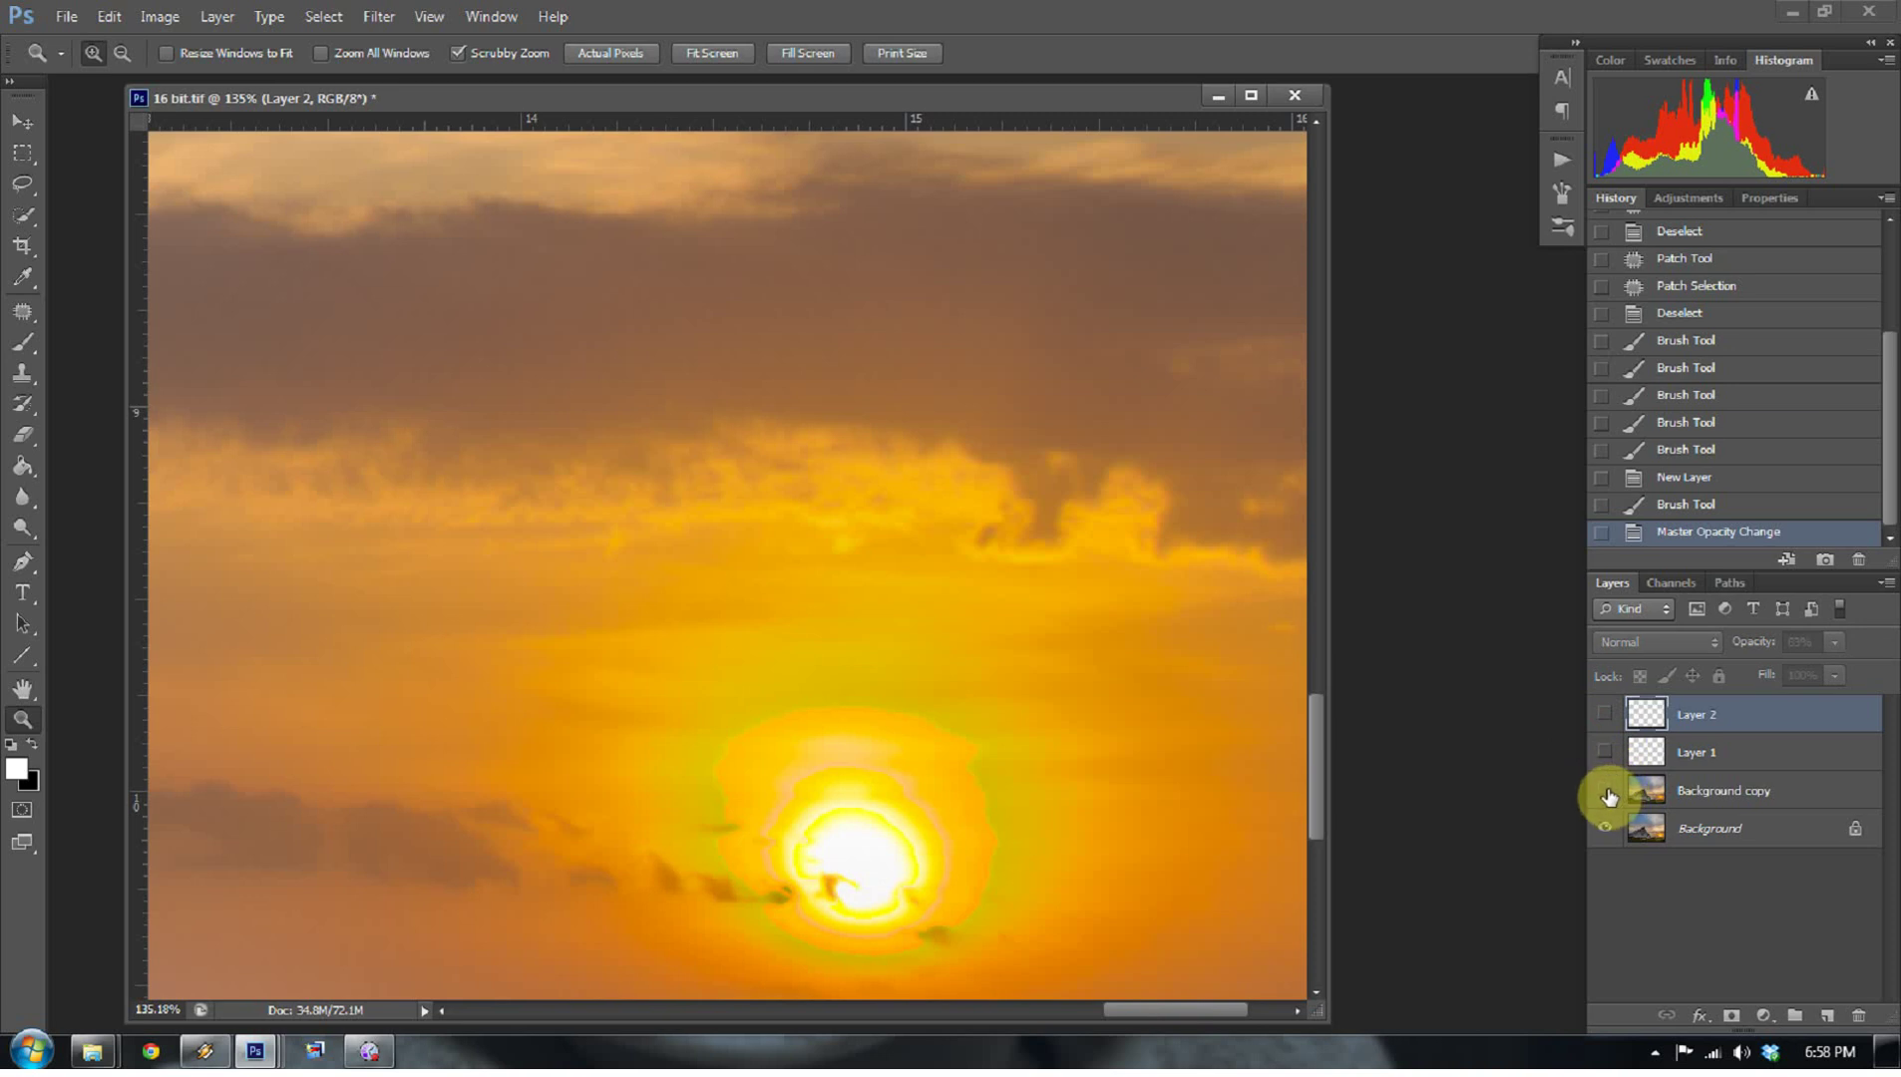
click(1606, 793)
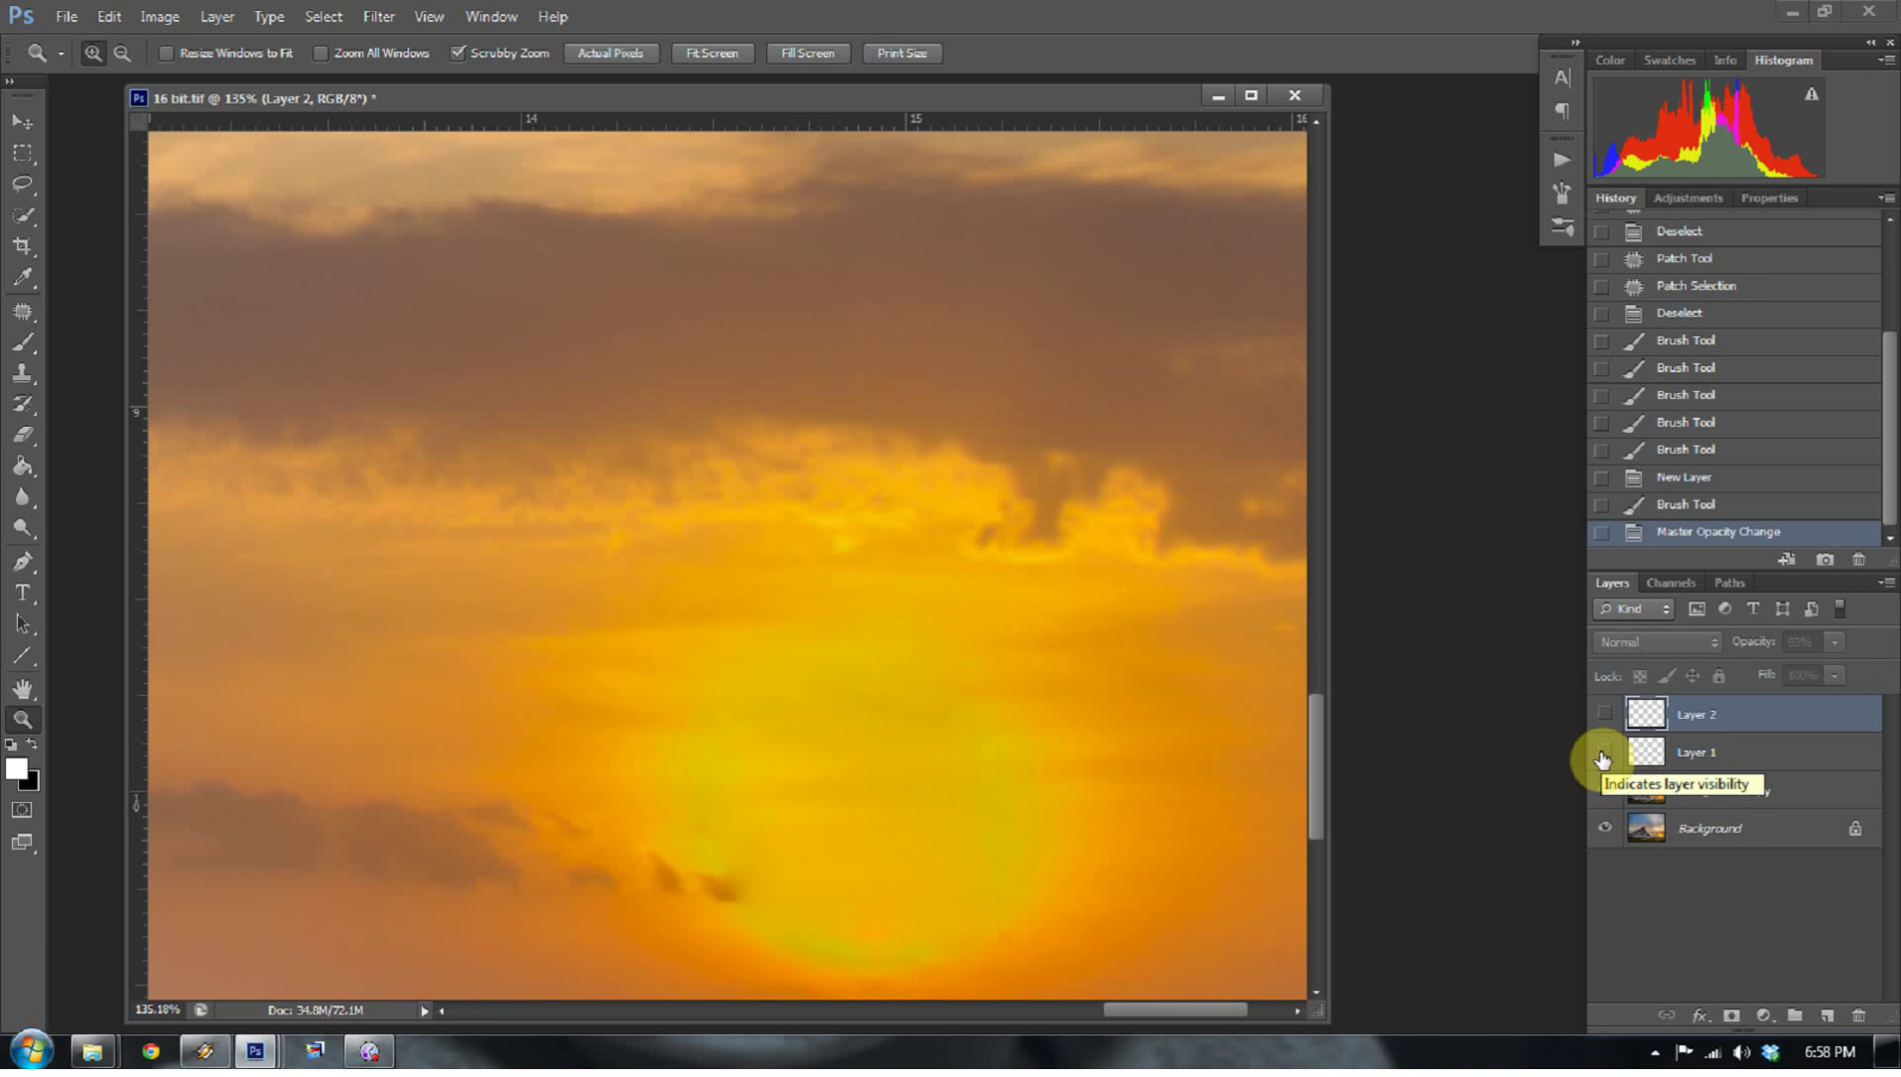
click(1603, 755)
click(1604, 715)
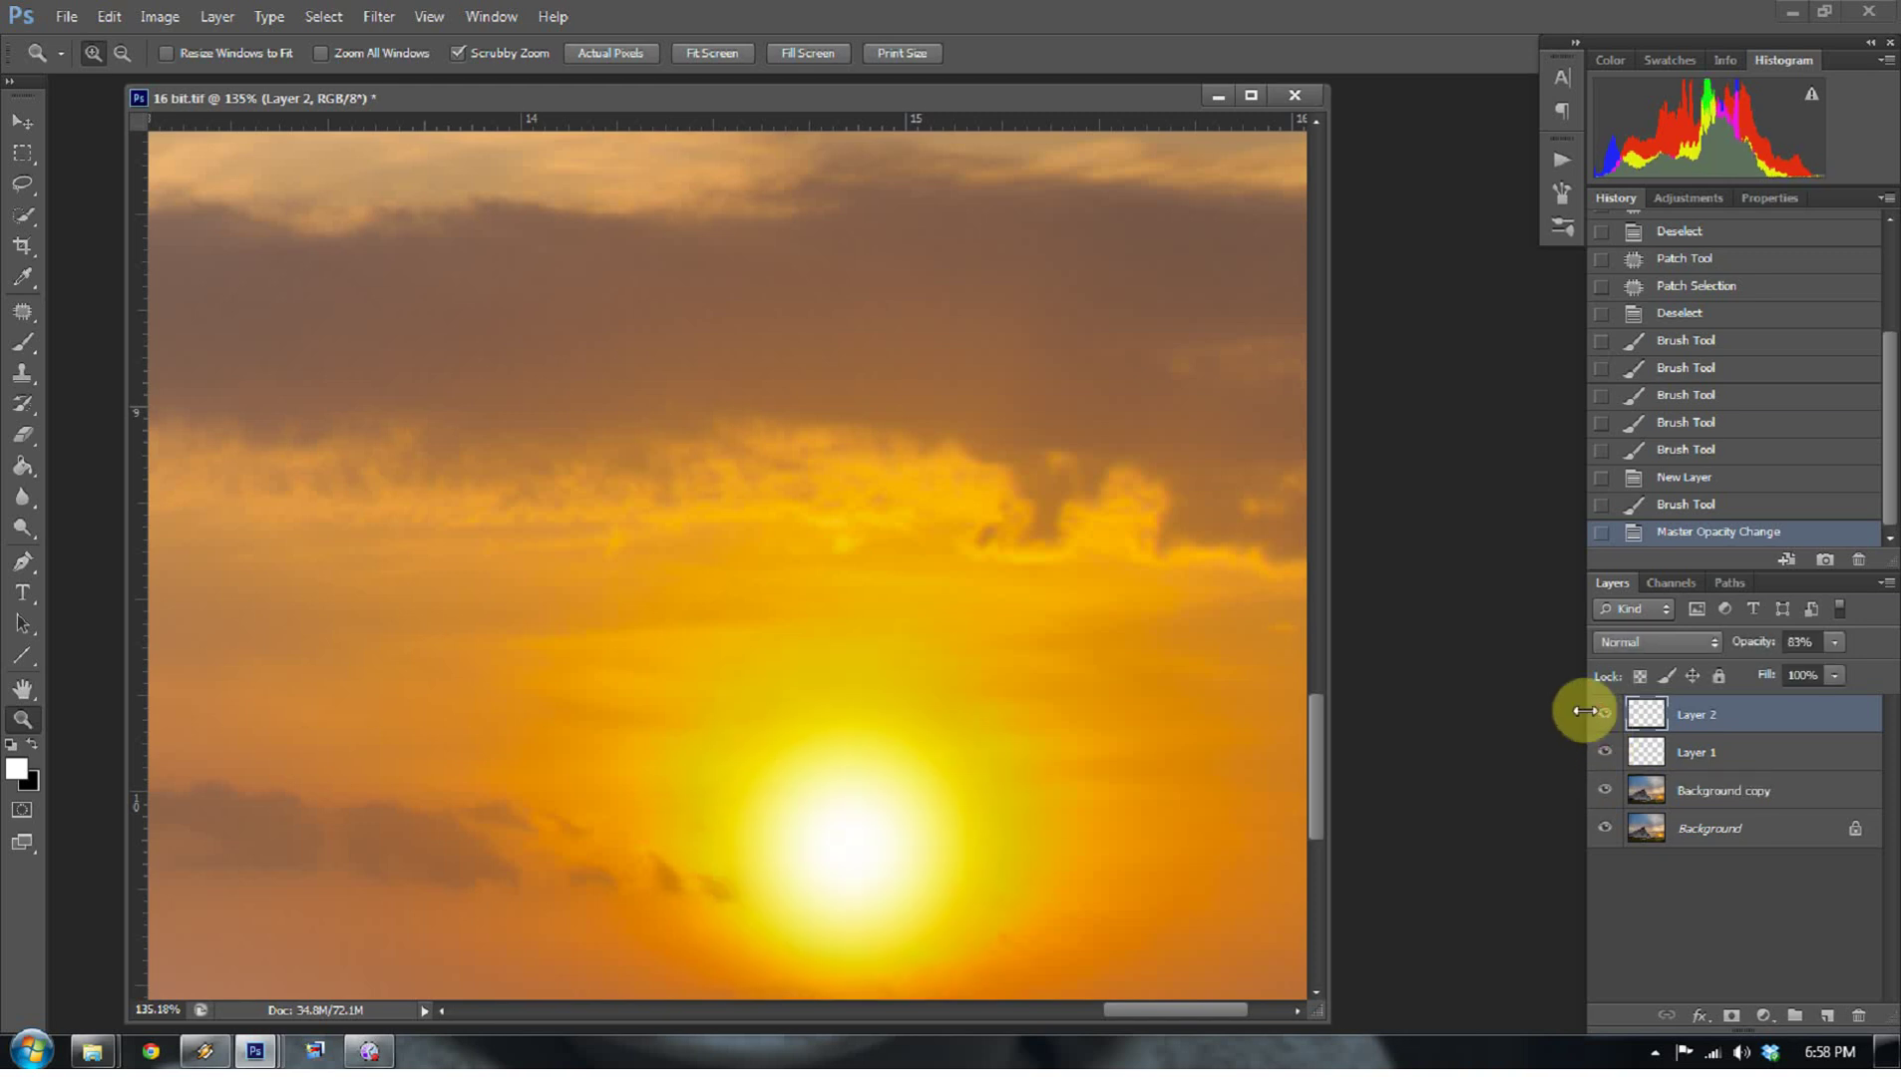
right_click(824, 804)
click(834, 812)
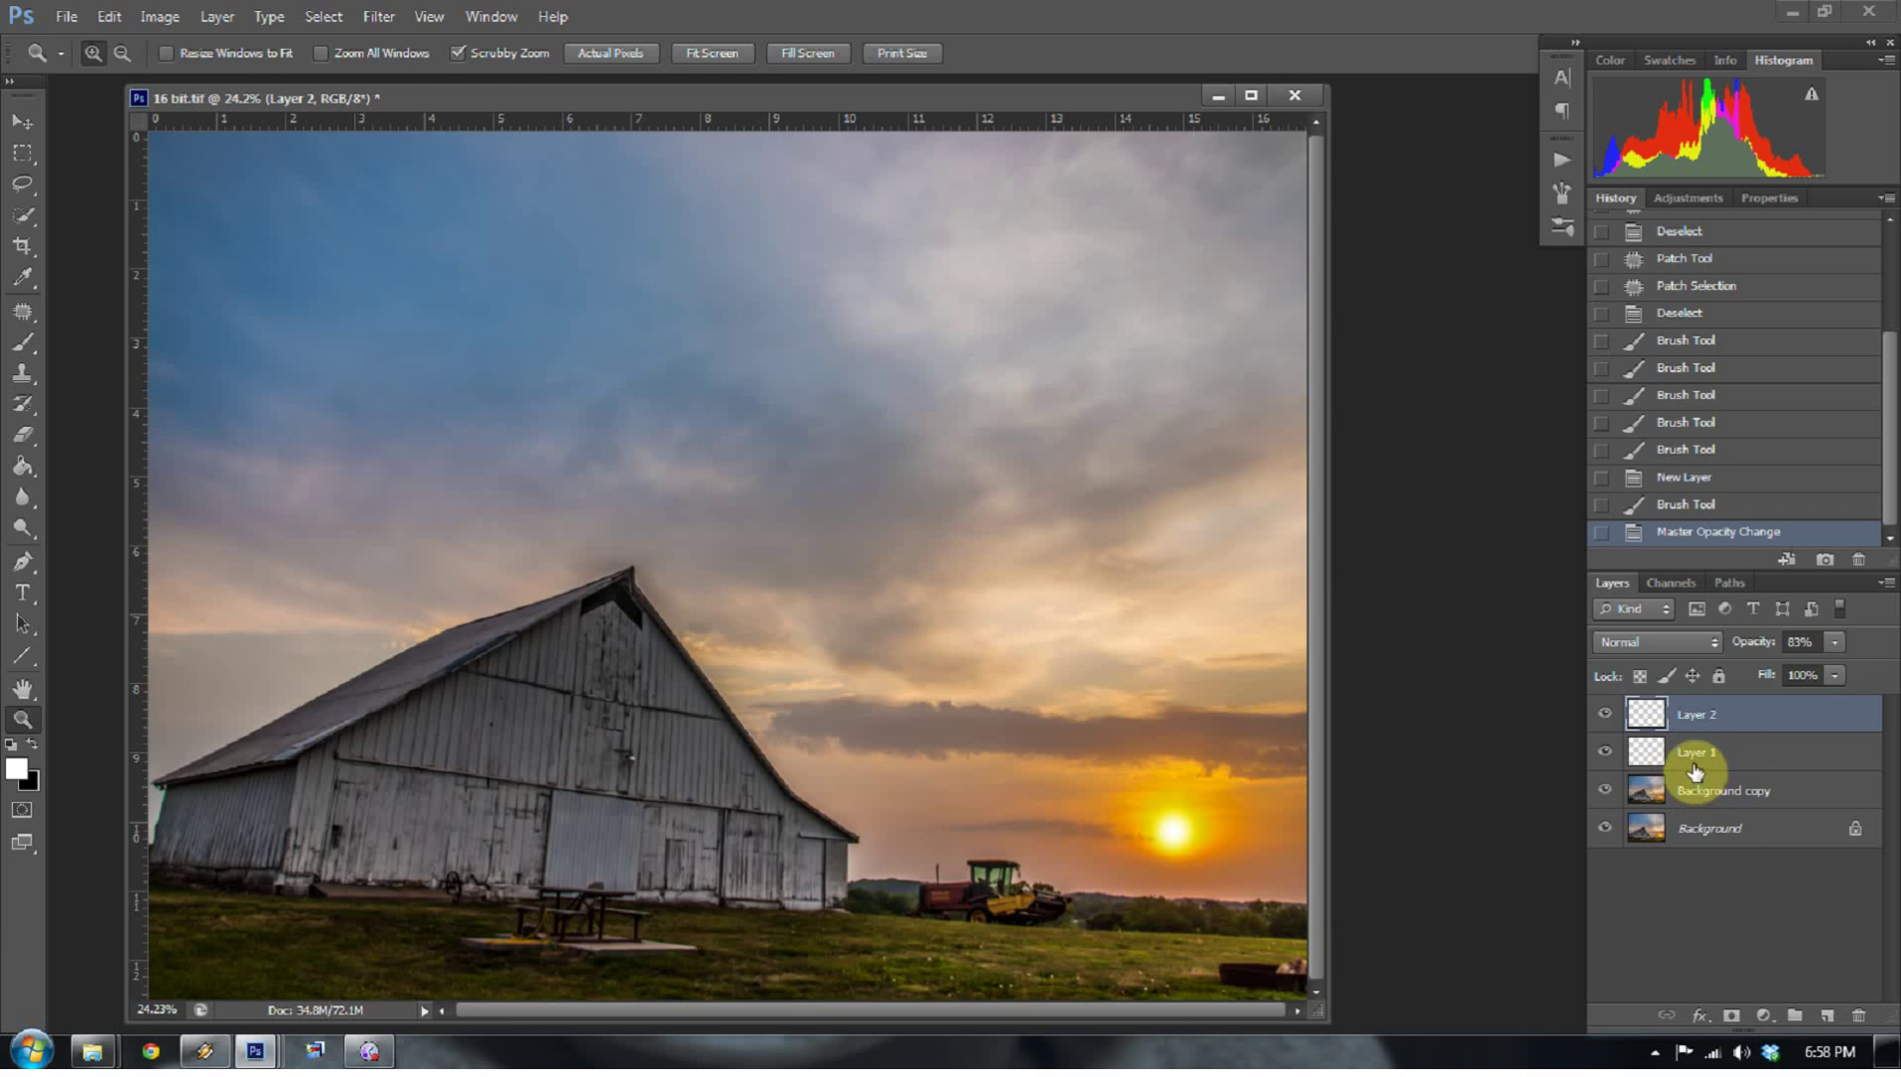
- Stamp all visible layers into Layer 3, blend it as Soft Light, and leave it hidden after comparing
key(ctrl+shift+alt+e)
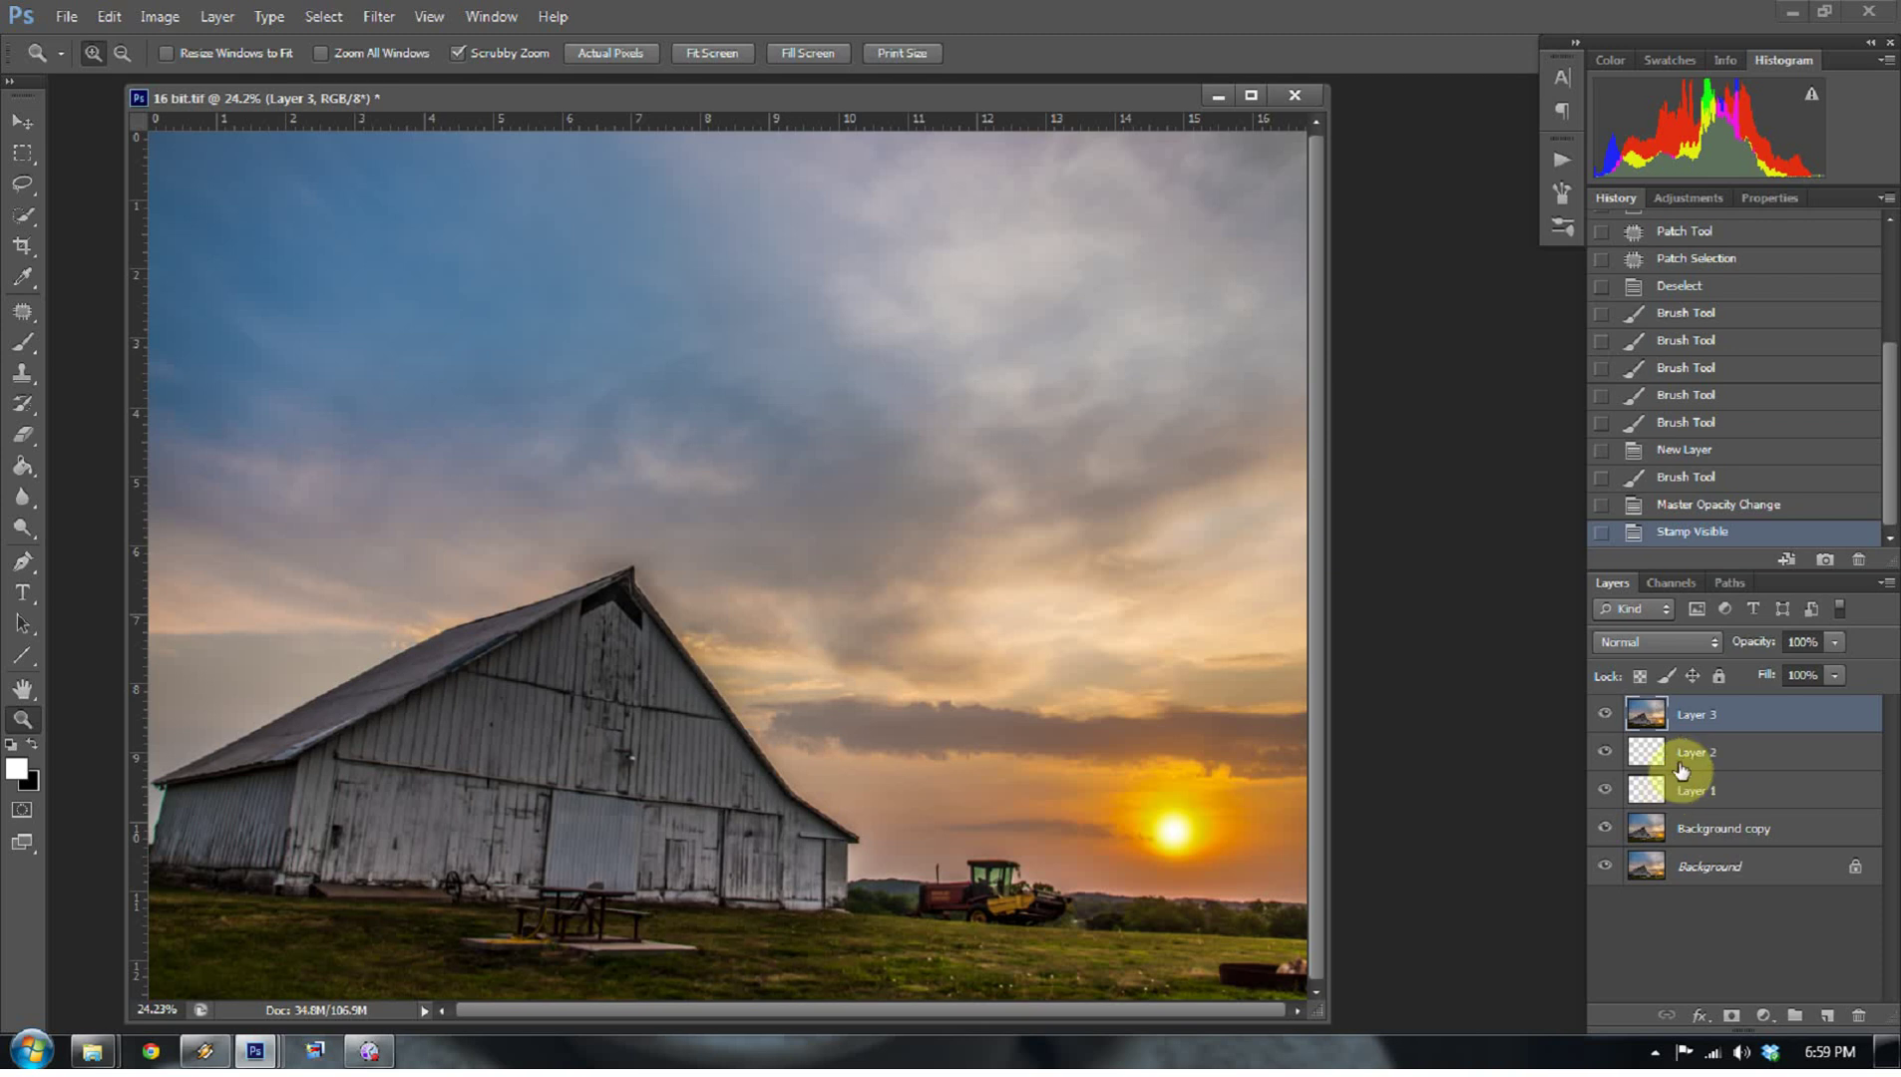
click(1655, 653)
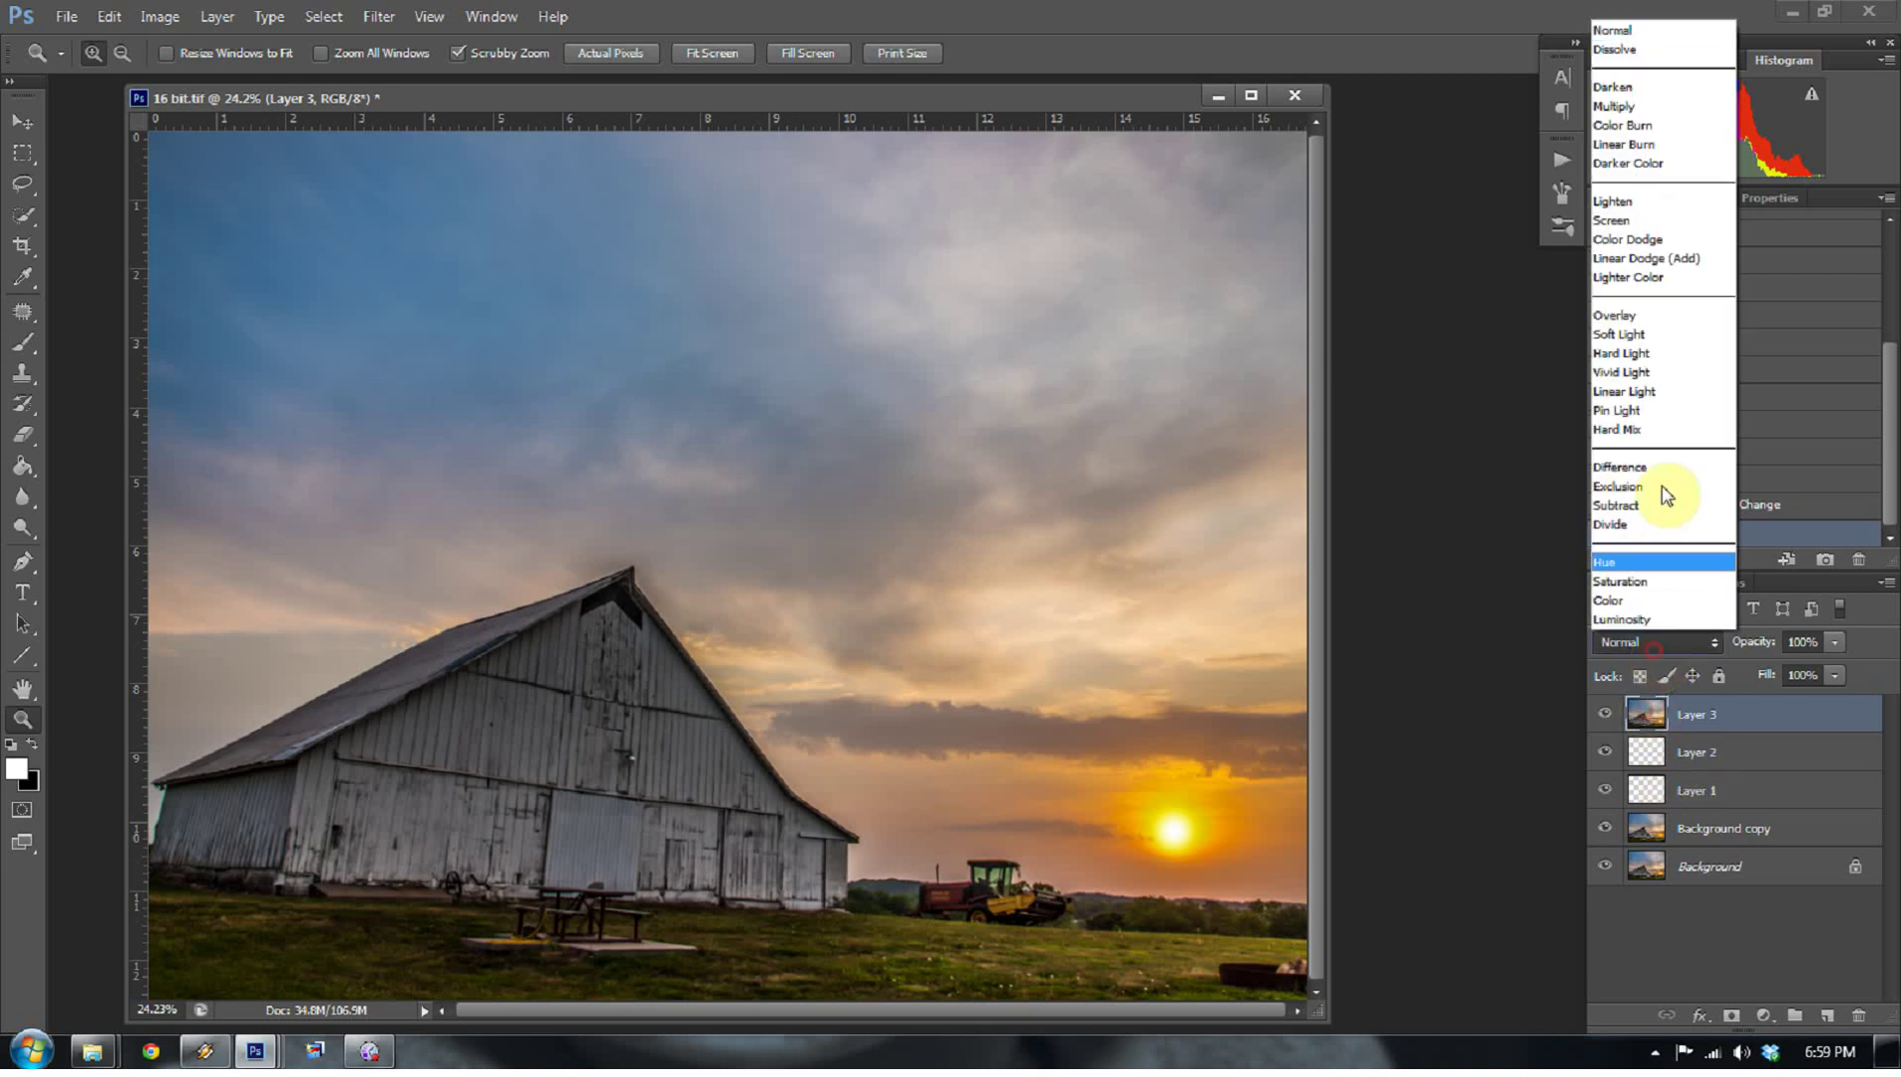
click(1639, 344)
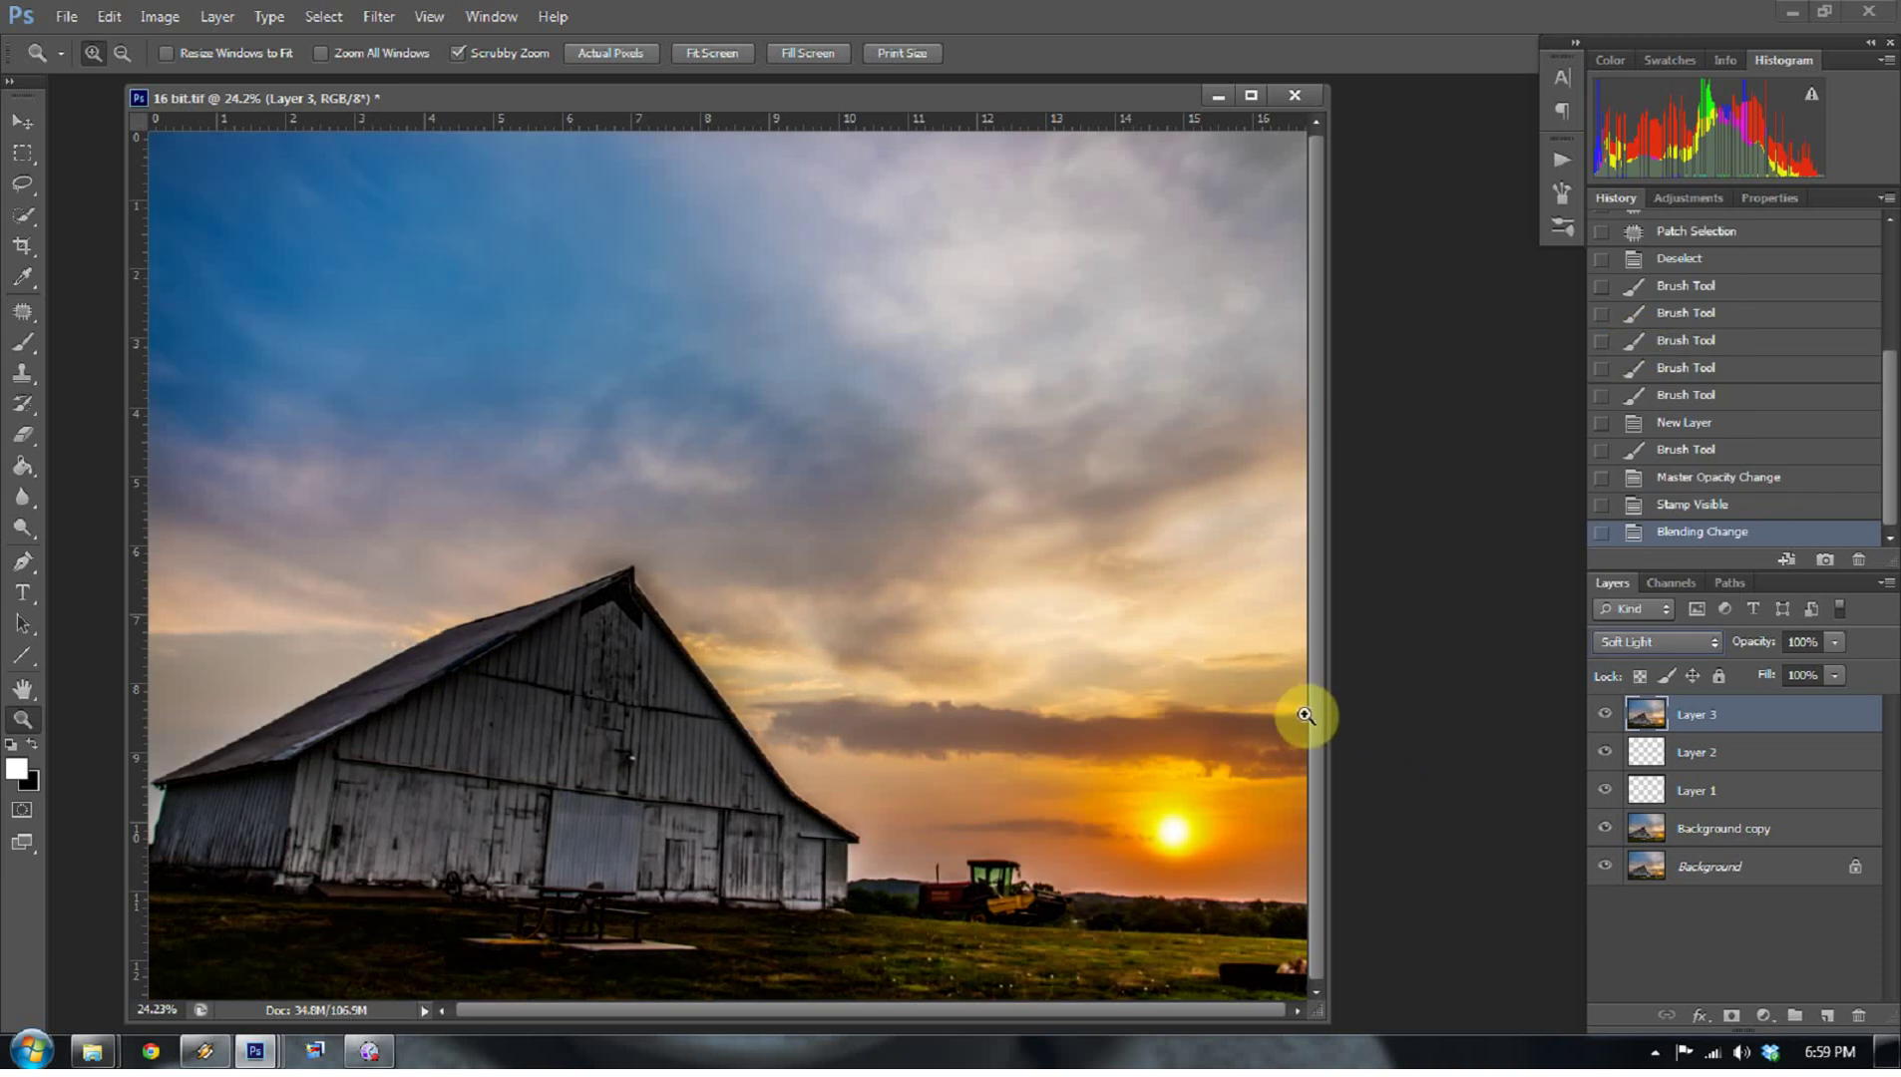
click(1604, 715)
click(1604, 716)
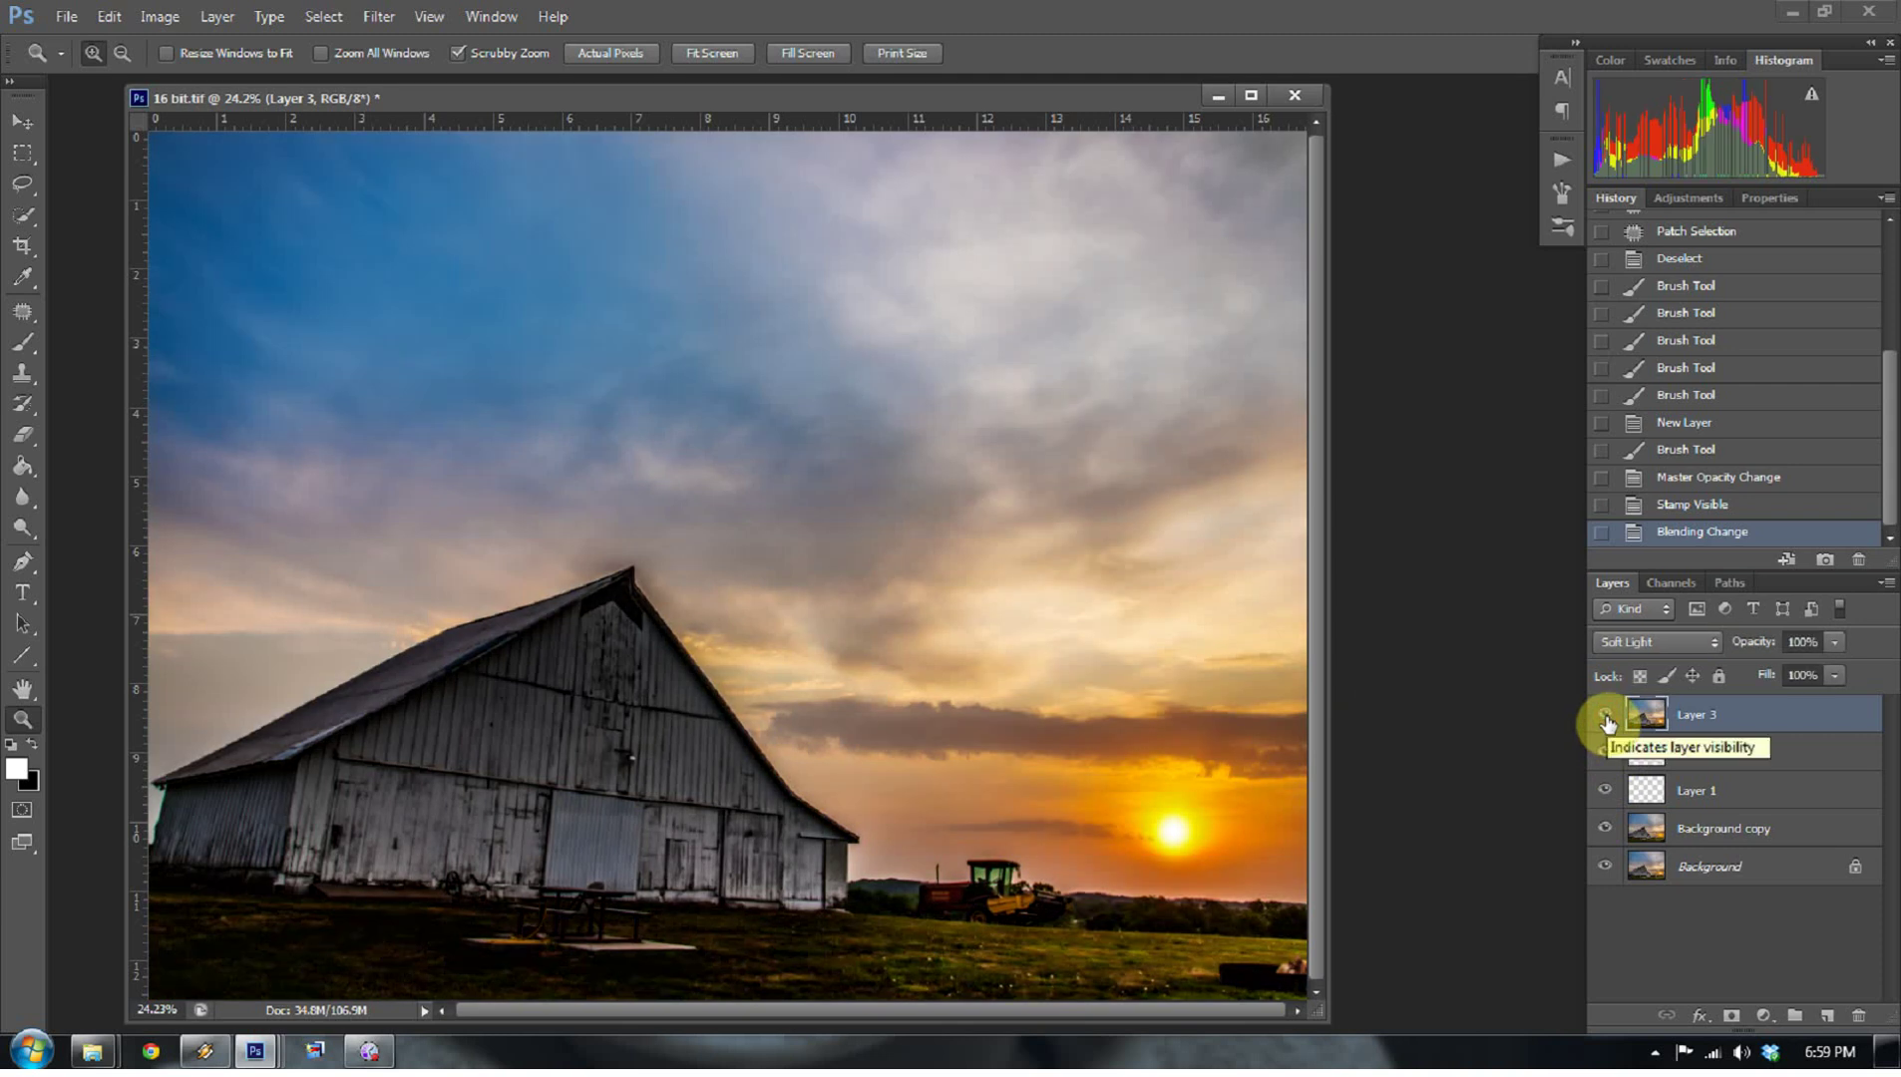
click(1605, 717)
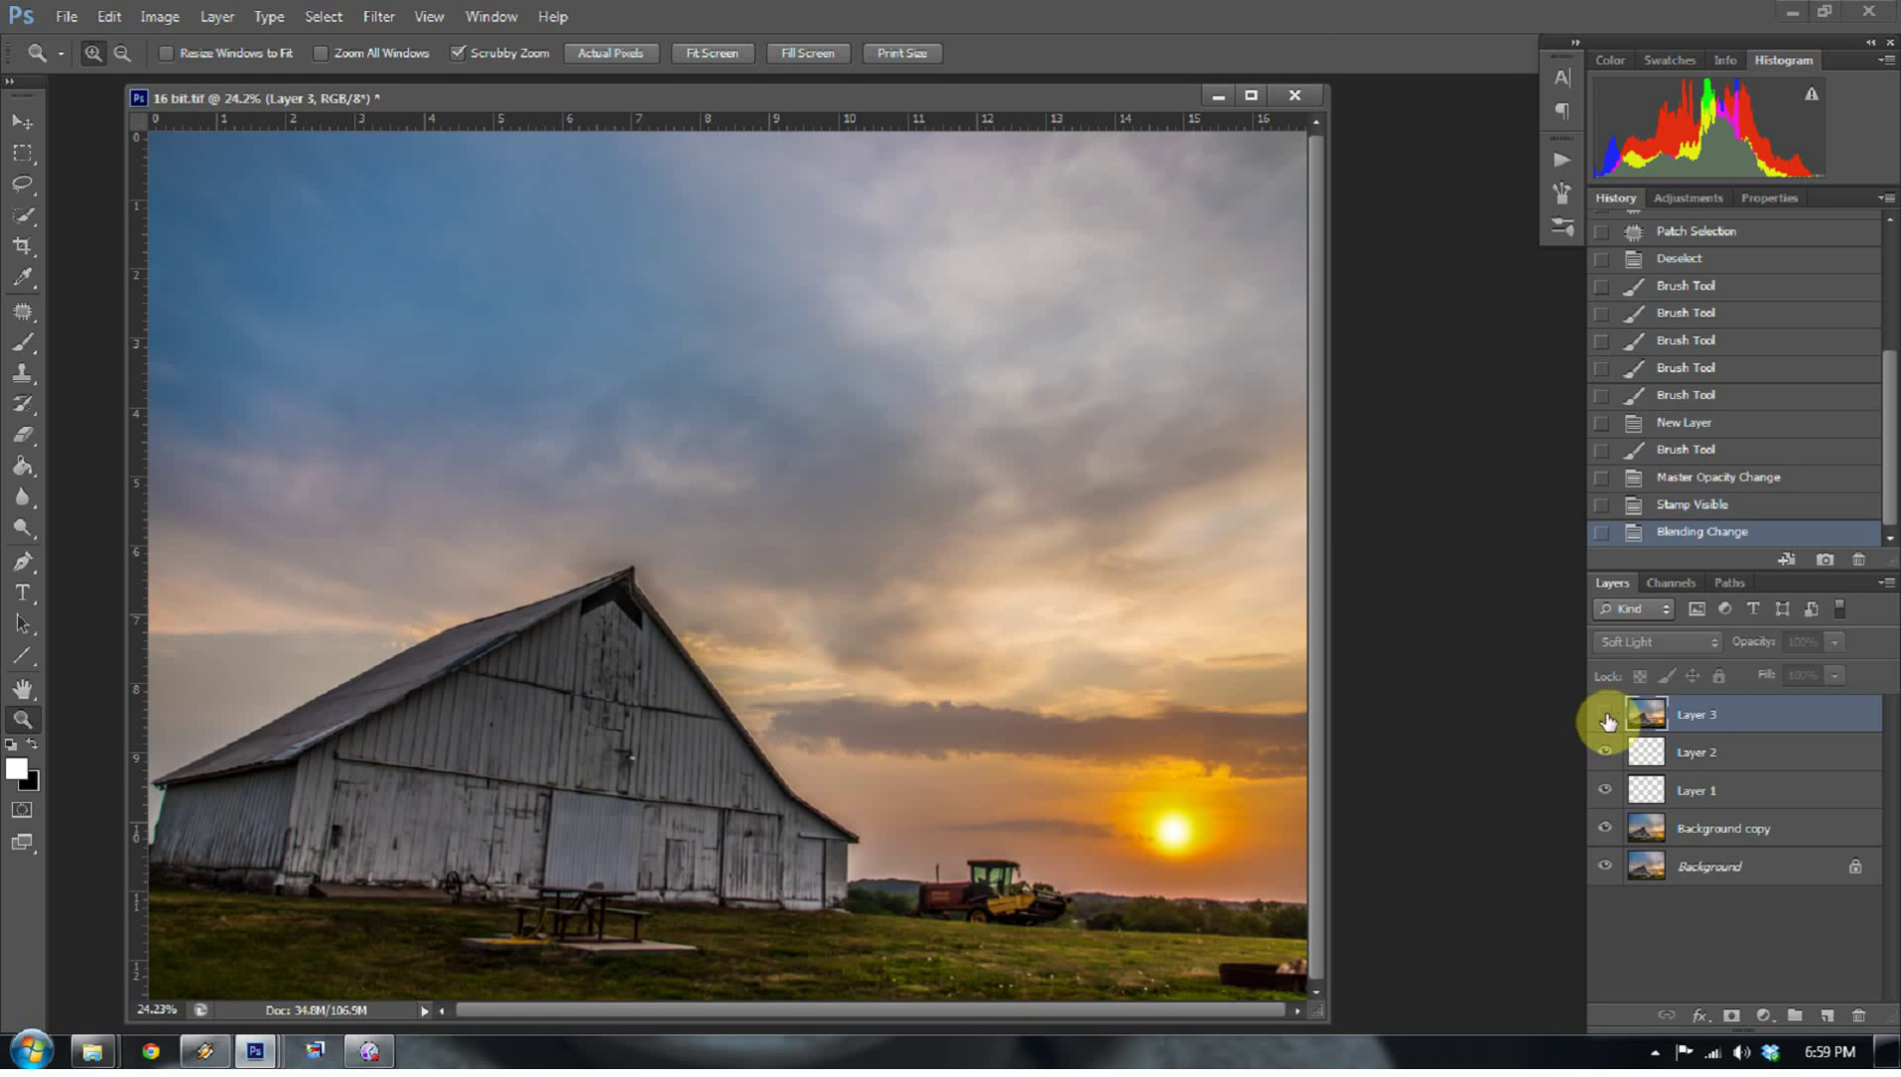
- Quick-select the barn wall, the grass below it and the rest of the barn
click(18, 218)
click(98, 211)
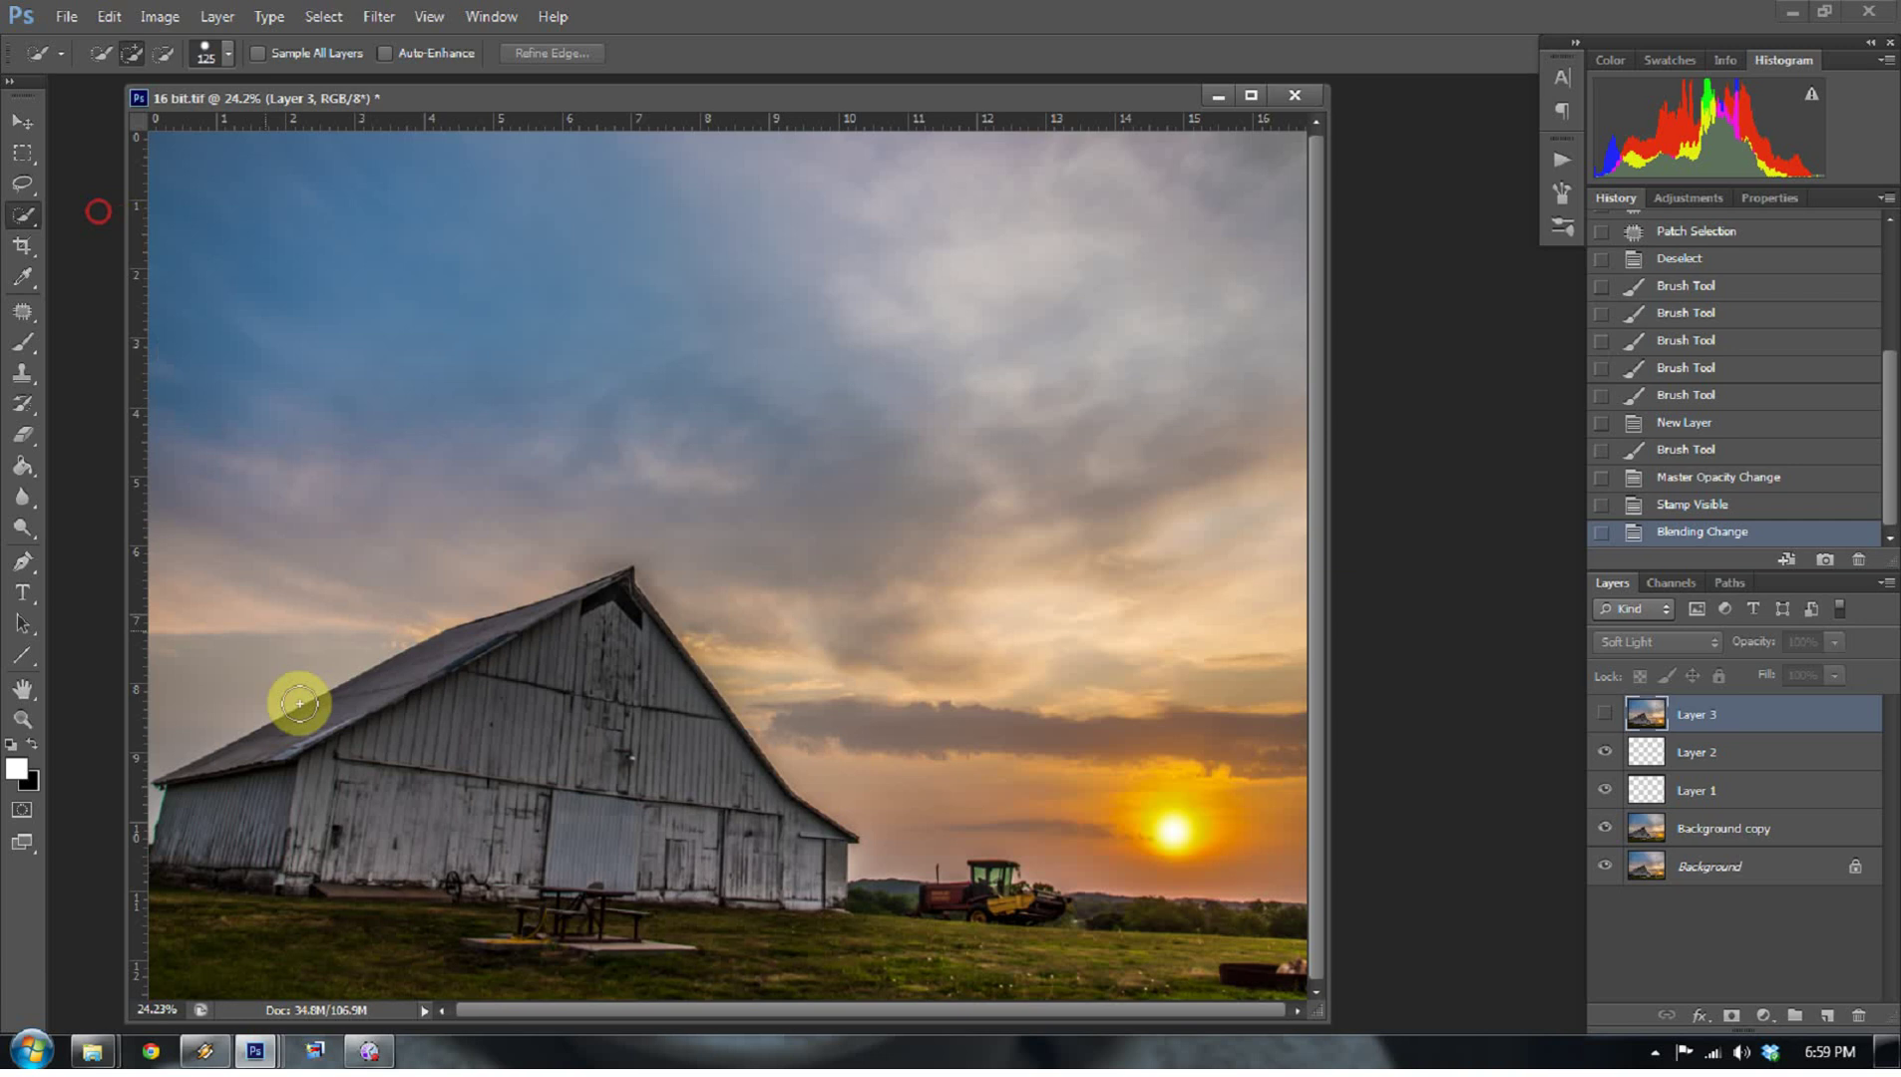
mouse_move(299, 704)
mouse_down()
mouse_move(366, 752)
mouse_move(568, 739)
mouse_move(614, 764)
mouse_move(638, 844)
mouse_move(768, 936)
mouse_move(1147, 962)
mouse_up()
mouse_move(588, 798)
mouse_down()
mouse_move(764, 848)
mouse_move(573, 649)
mouse_move(368, 732)
mouse_up()
click(190, 934)
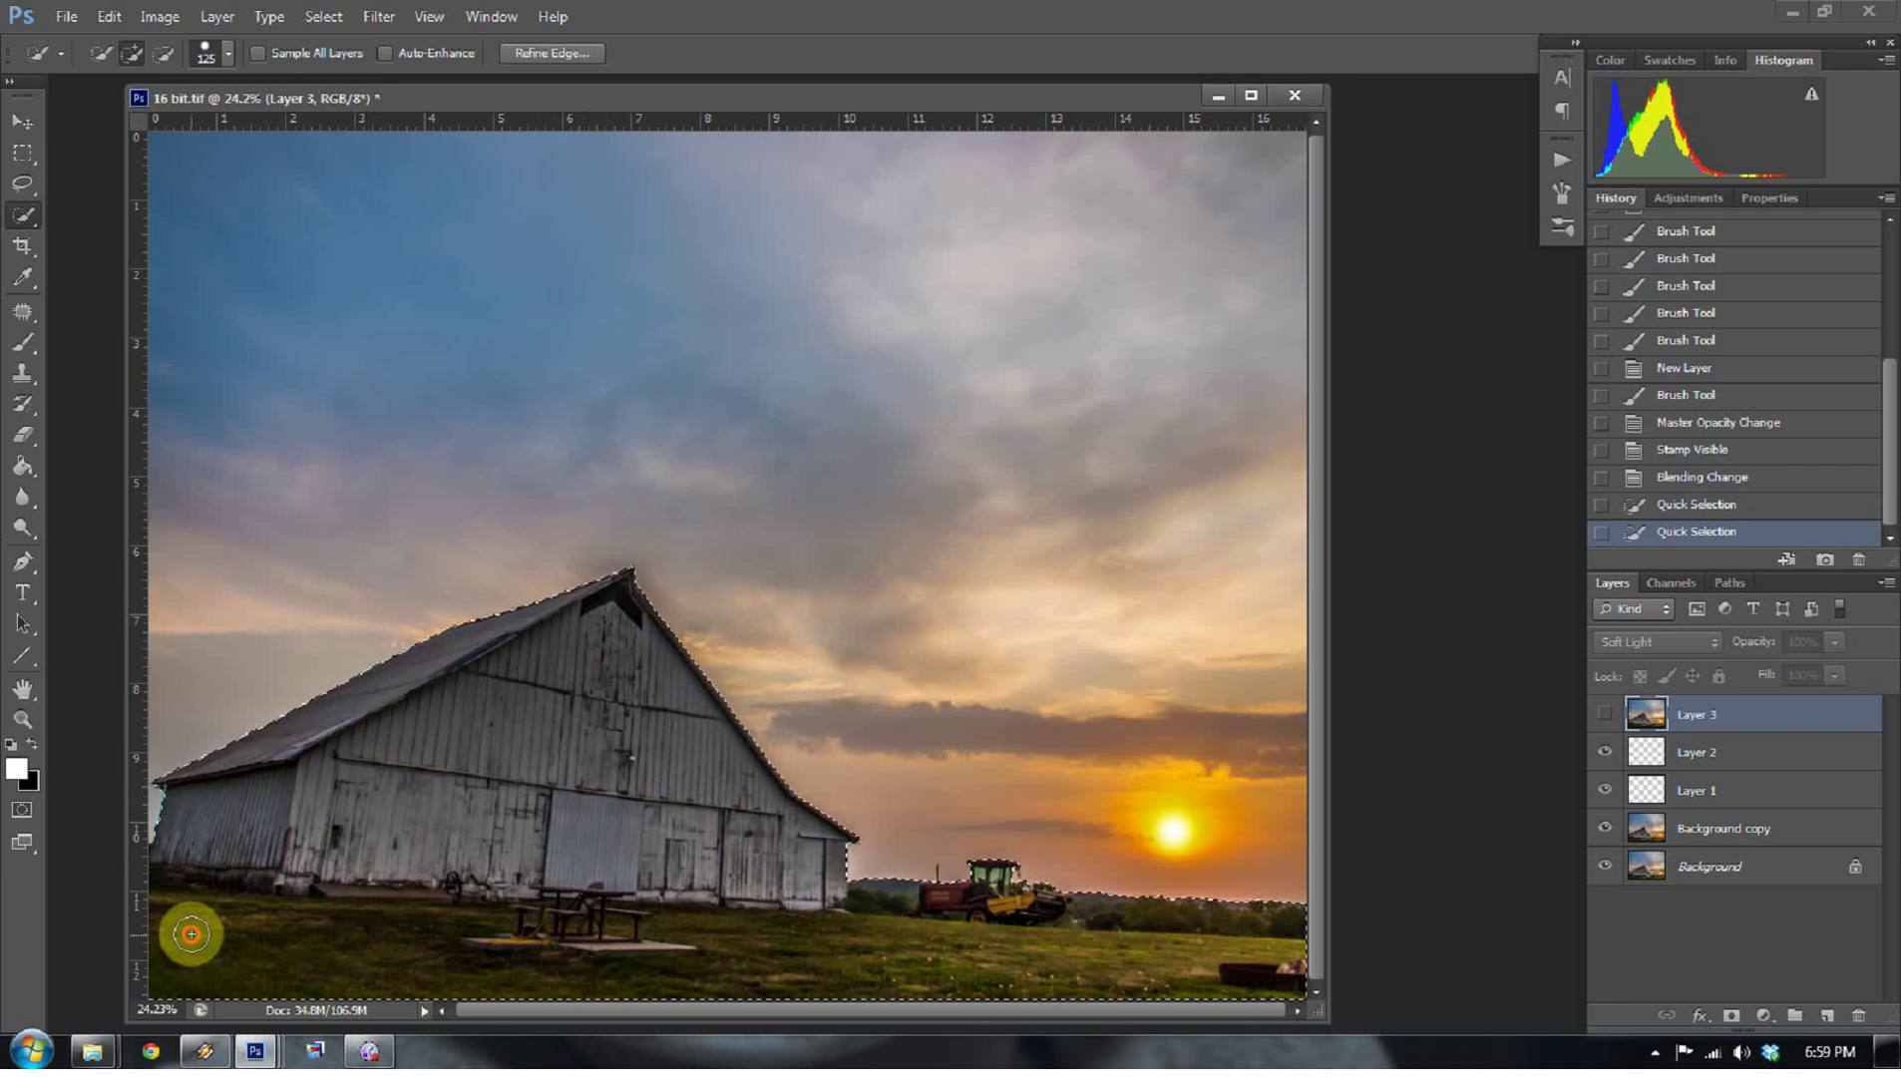
- Show Layer 3, mask it from the selection and invert the mask so only the sky is affected
click(1604, 714)
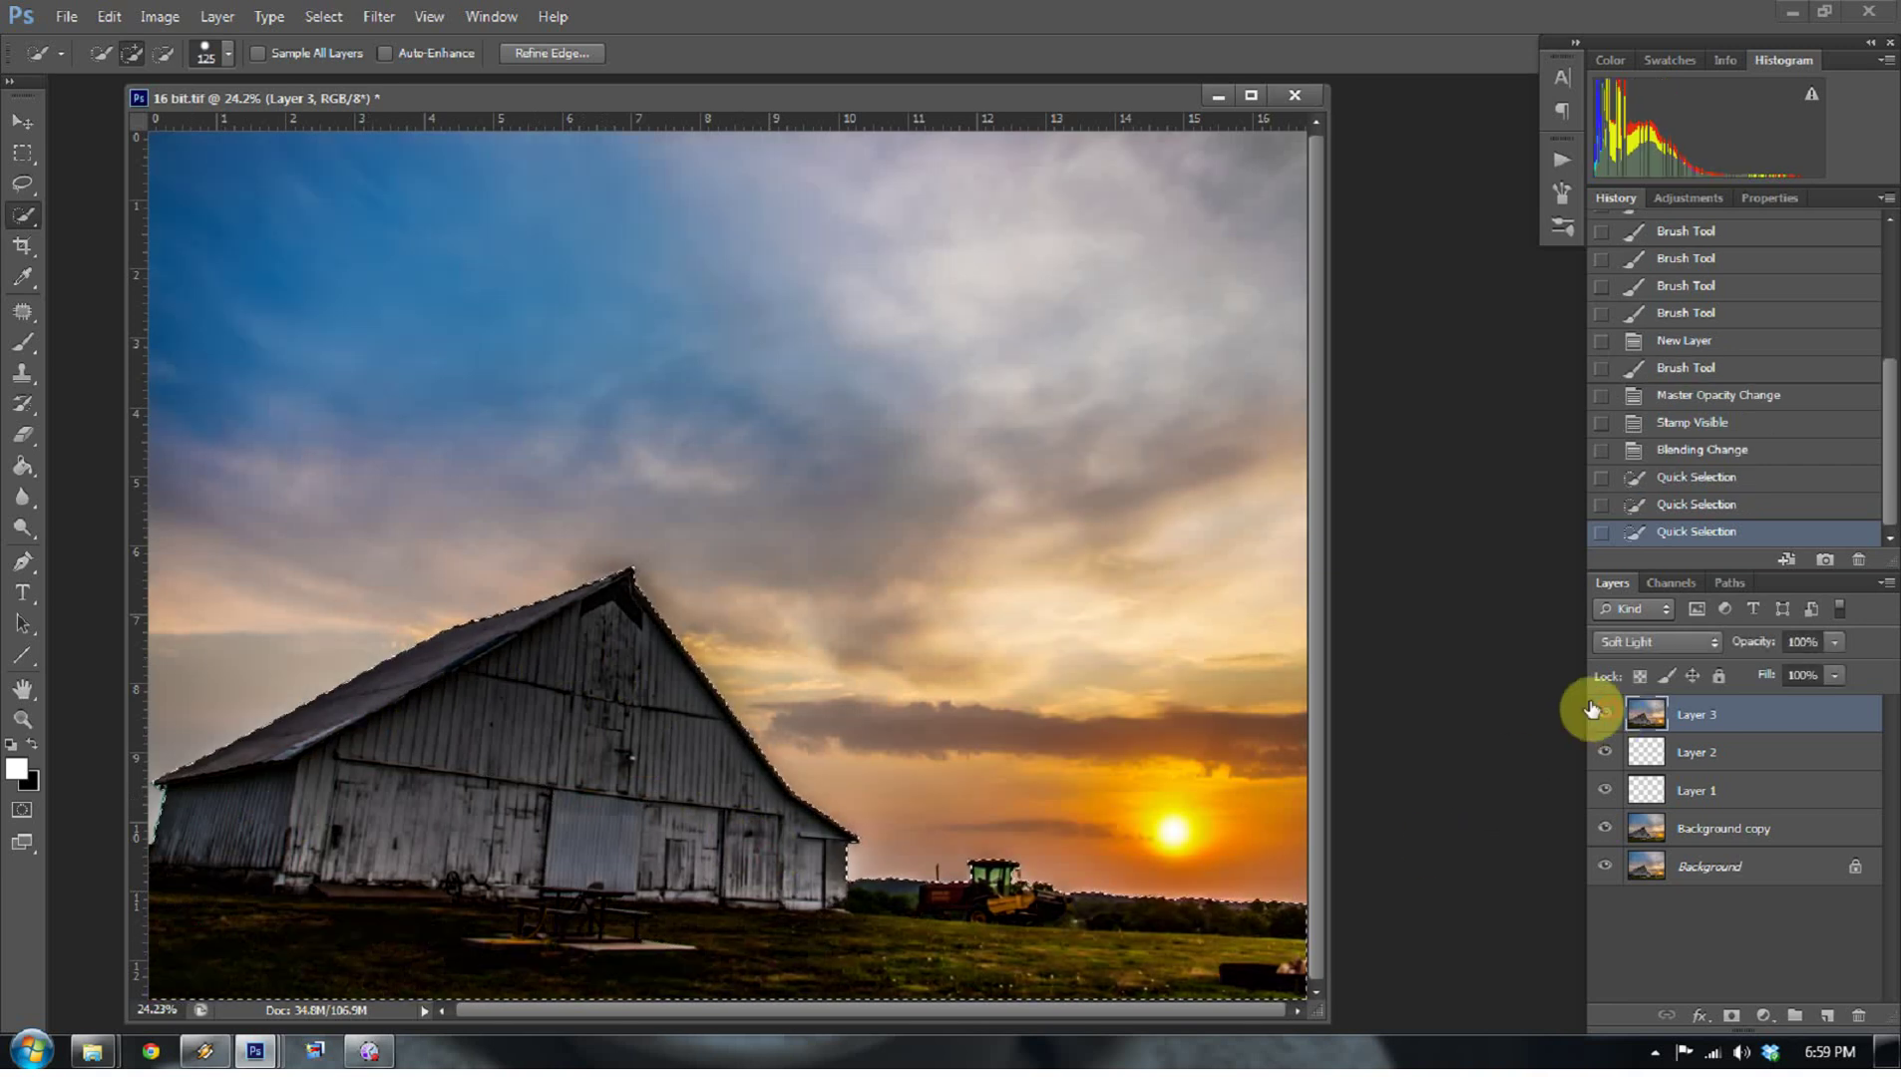
click(1731, 1018)
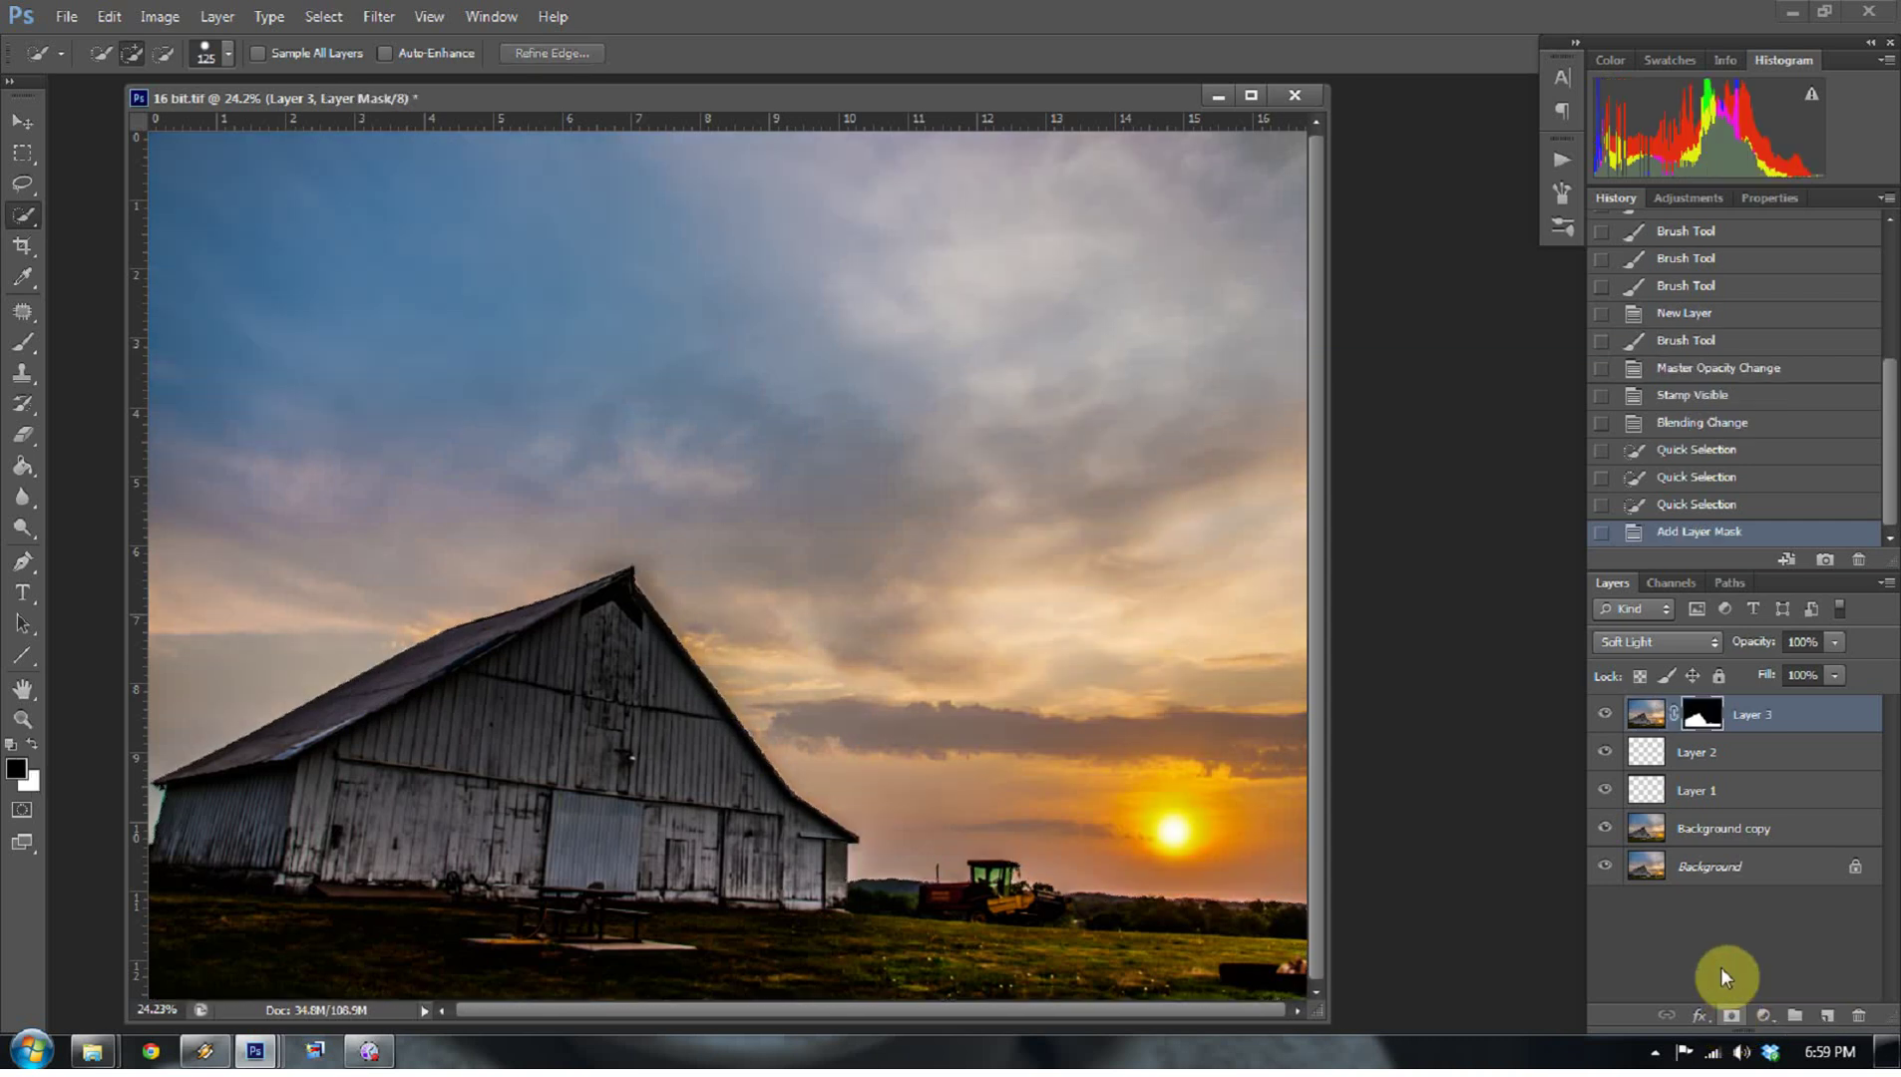
click(1692, 714)
key(ctrl+i)
key(ctrl+i)
key(ctrl+i)
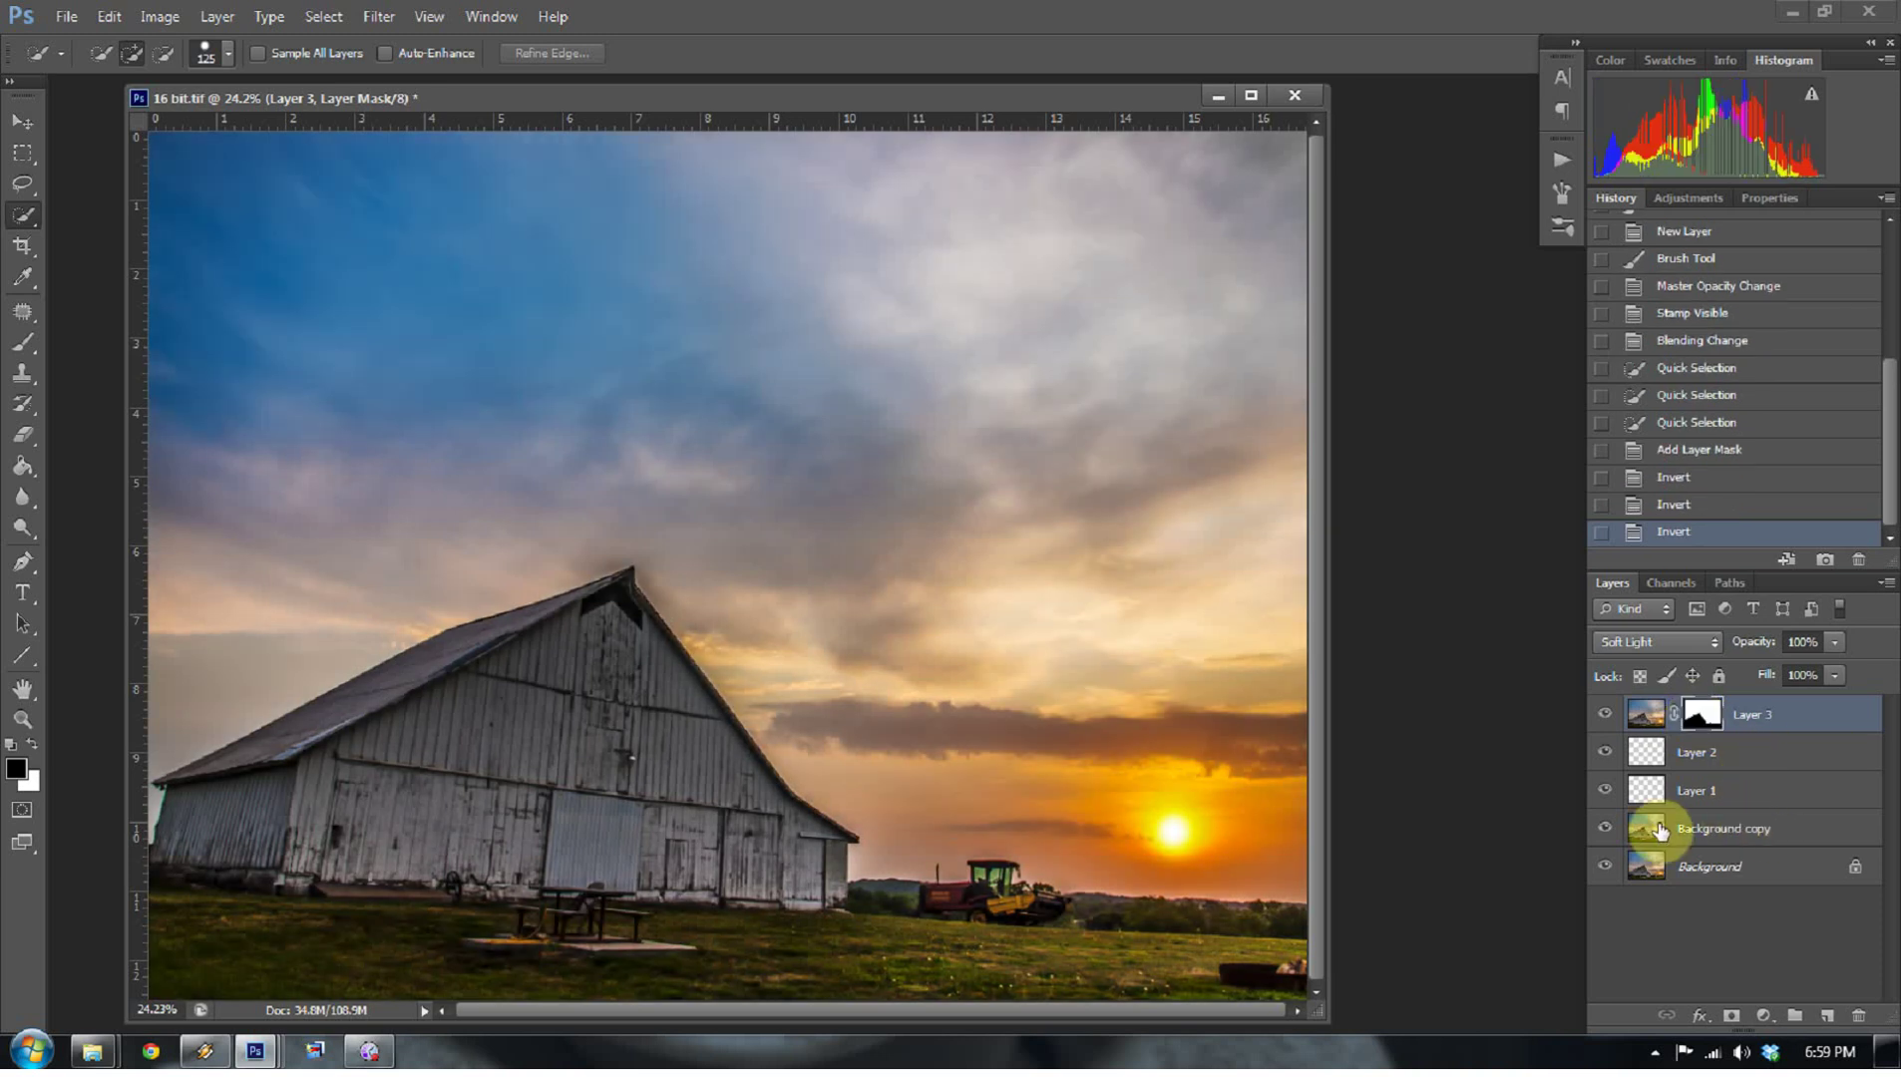
click(1604, 714)
click(1603, 715)
click(1558, 165)
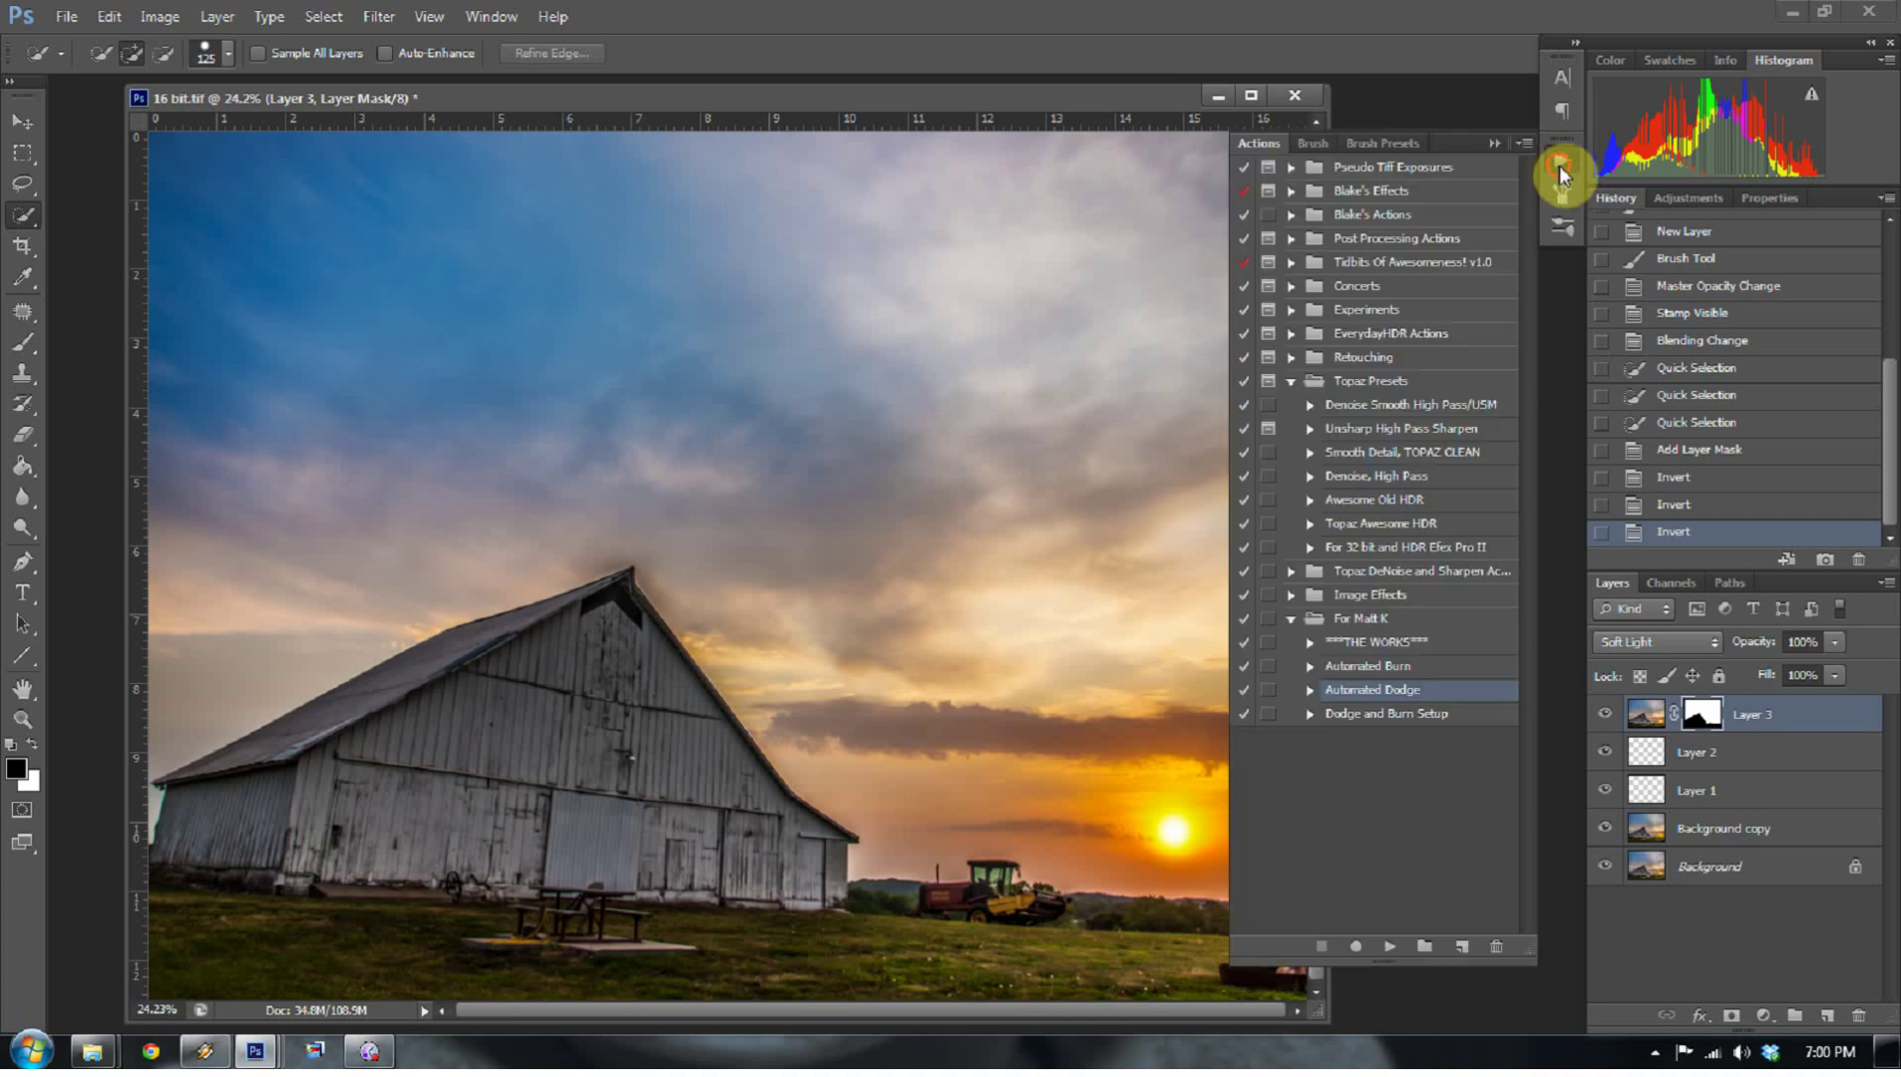
click(1290, 381)
click(1494, 142)
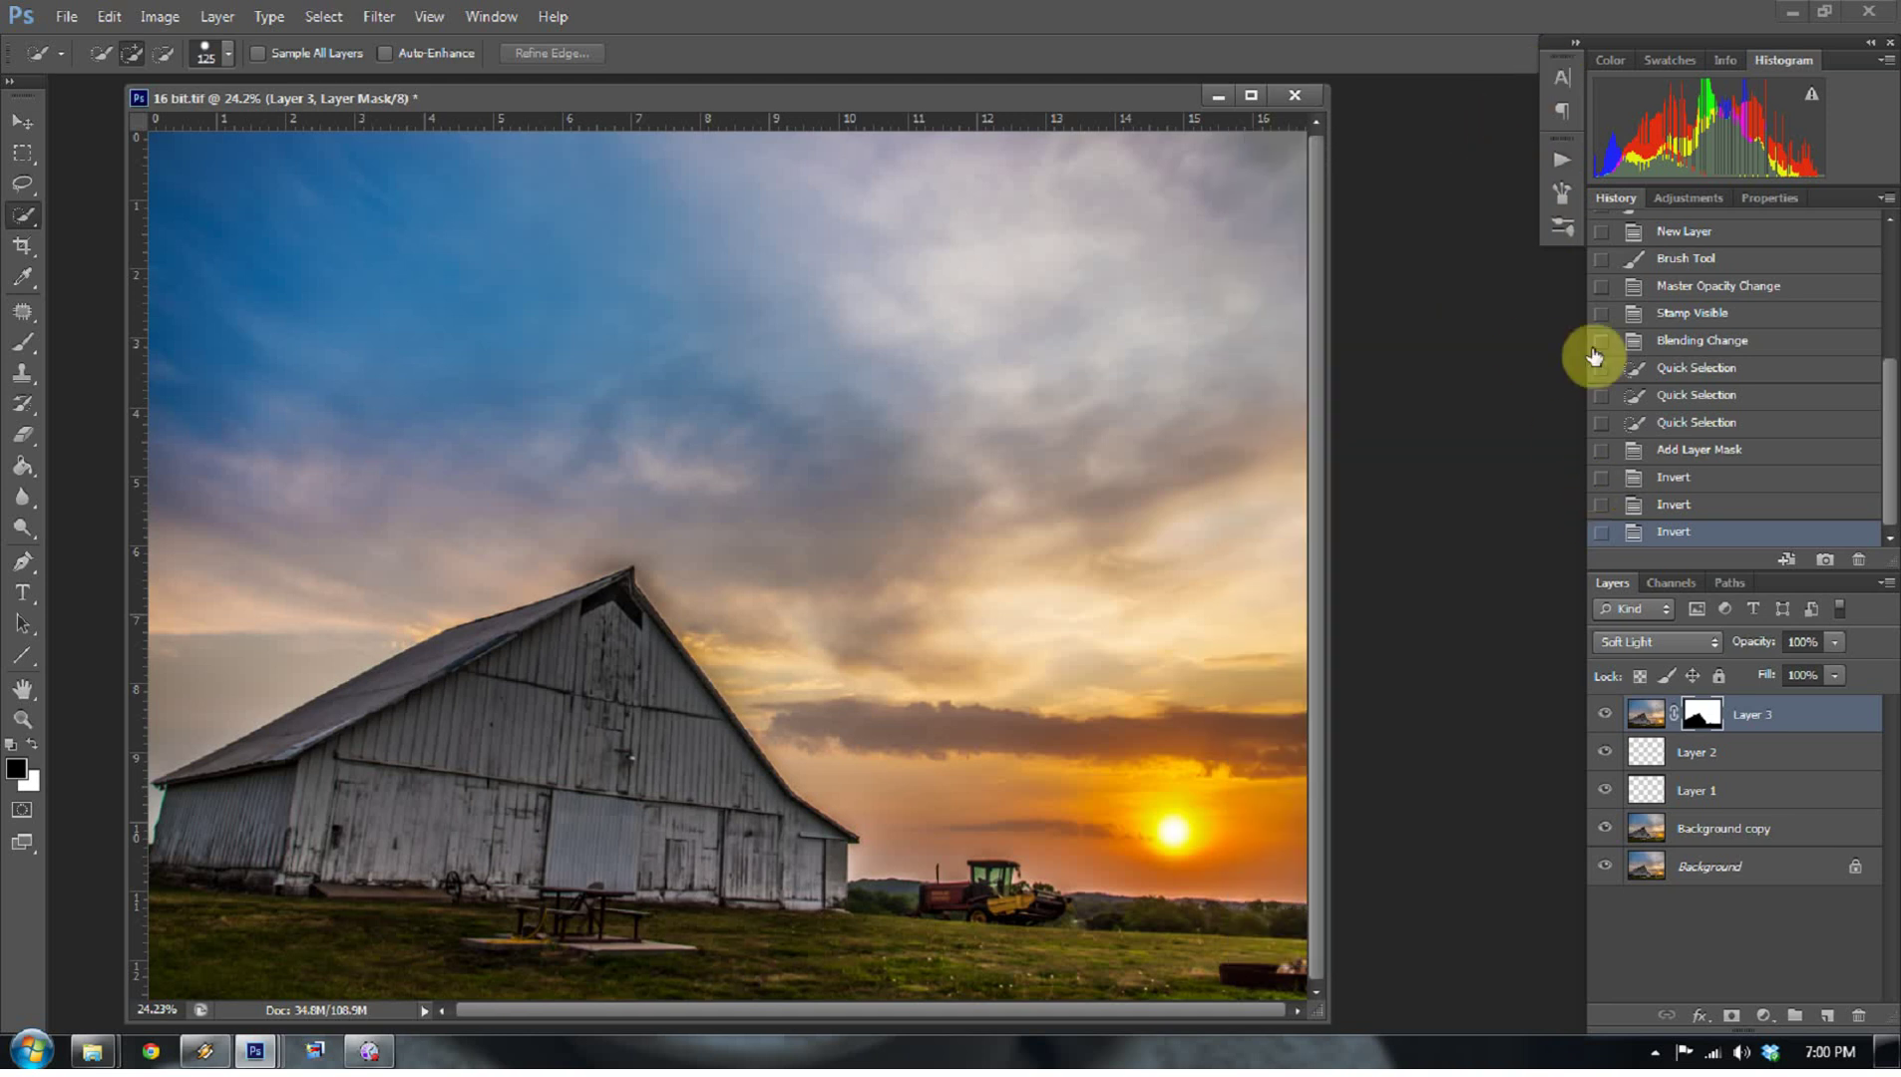
- Create Layer 4, fill it with 50% Gray, and set its blend mode to Overlay
click(1828, 1018)
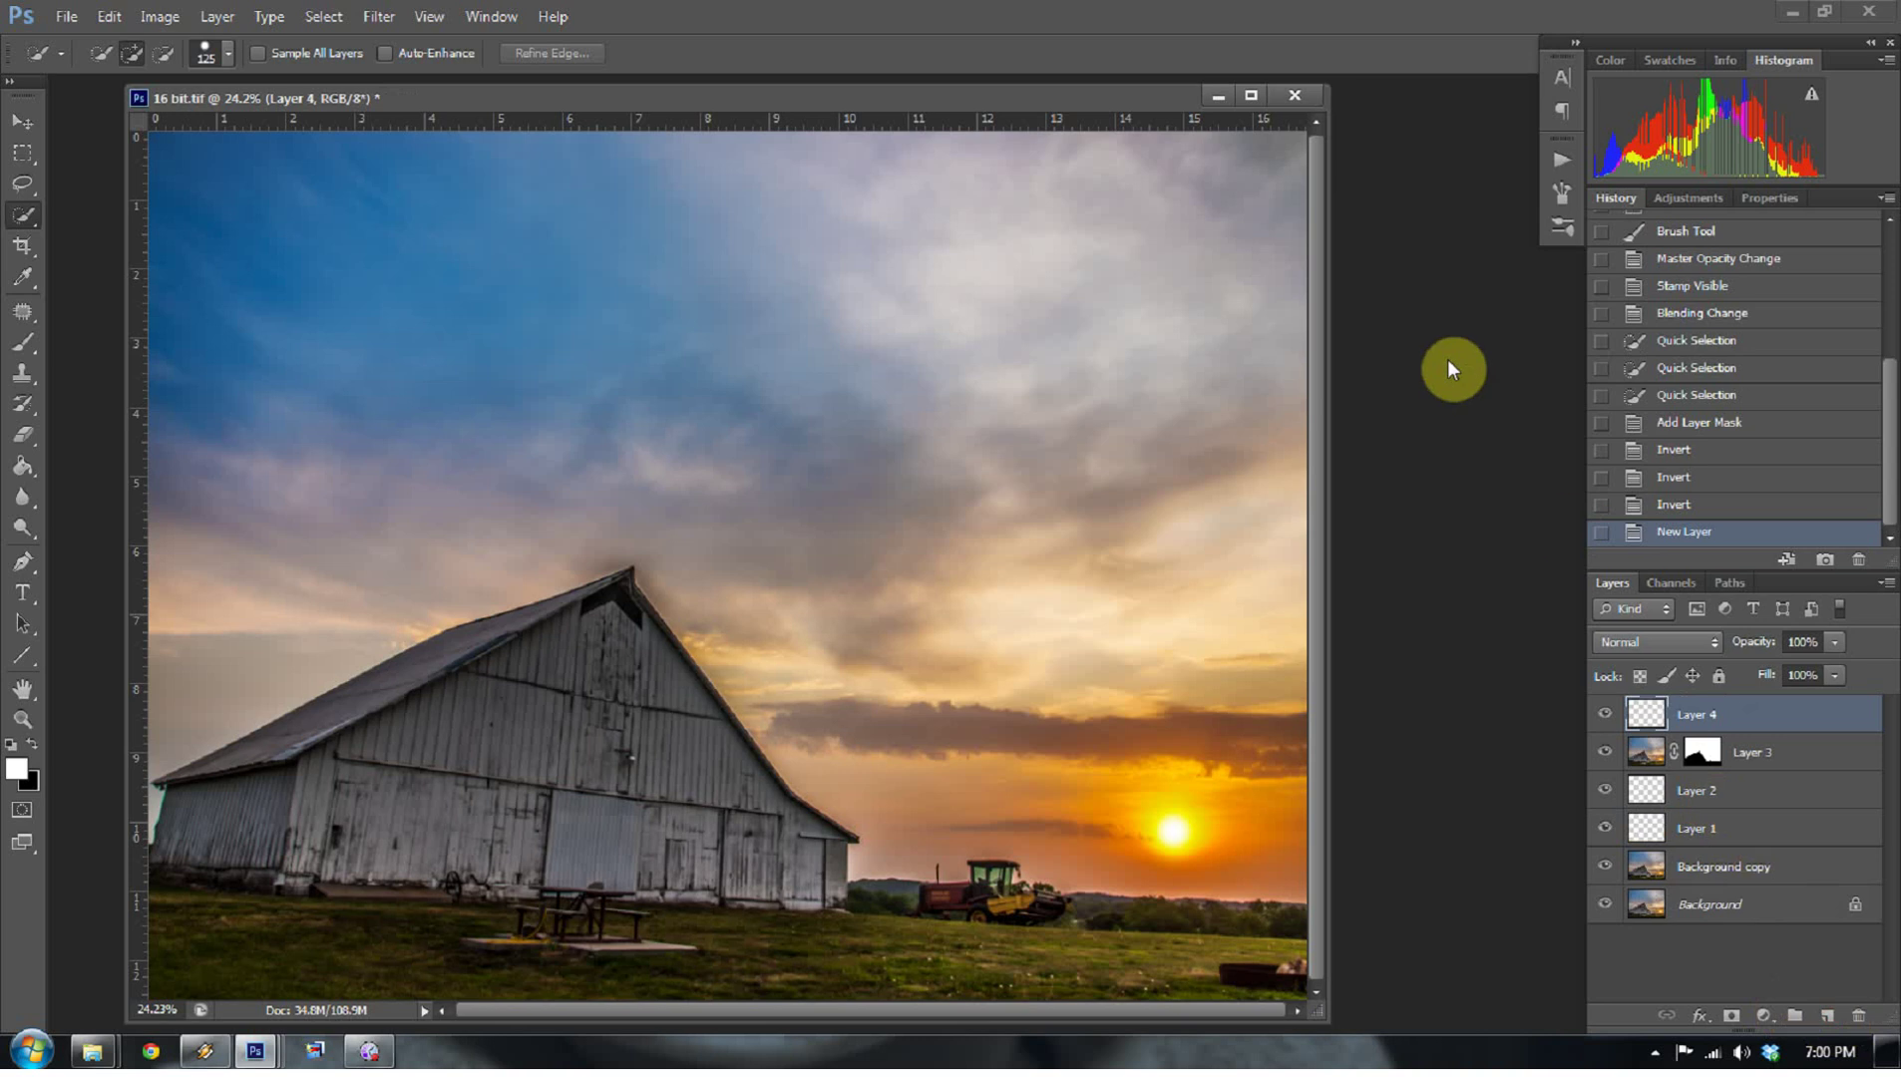
key(shift+F5)
click(993, 316)
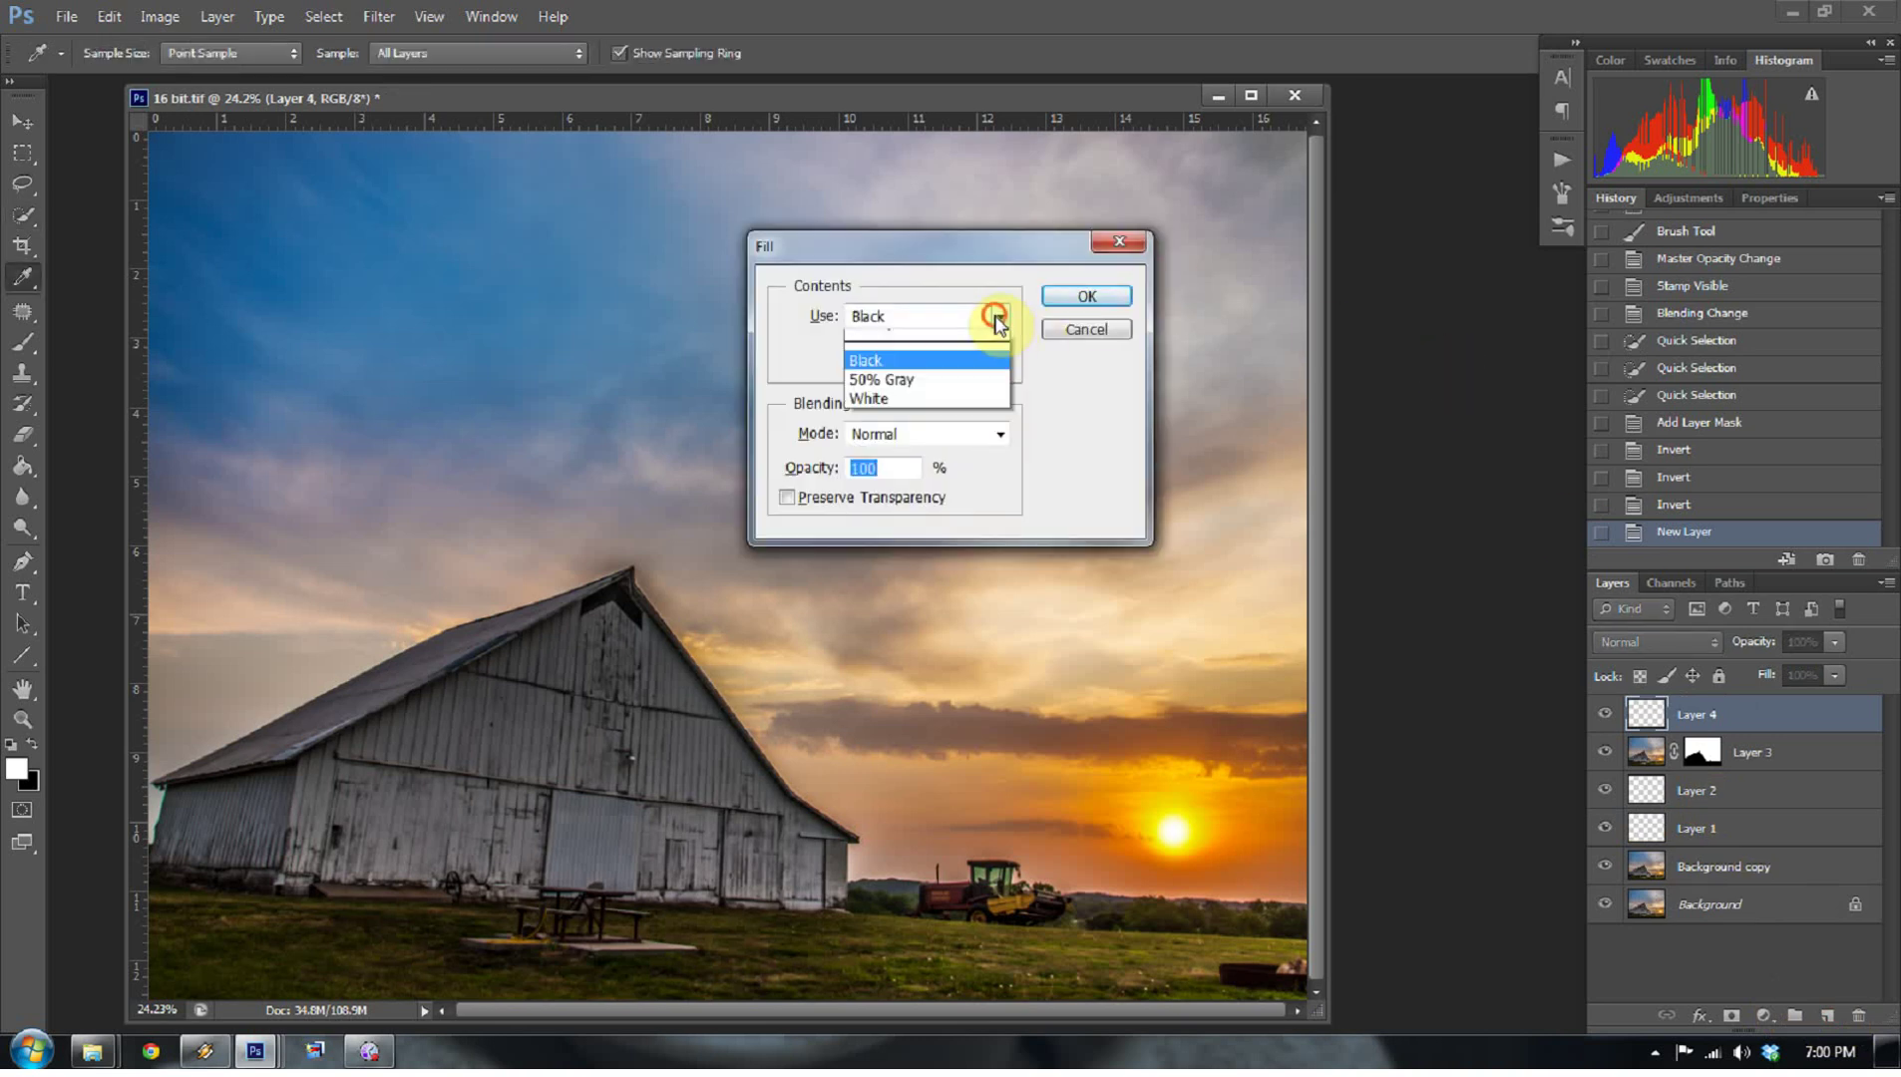
click(878, 511)
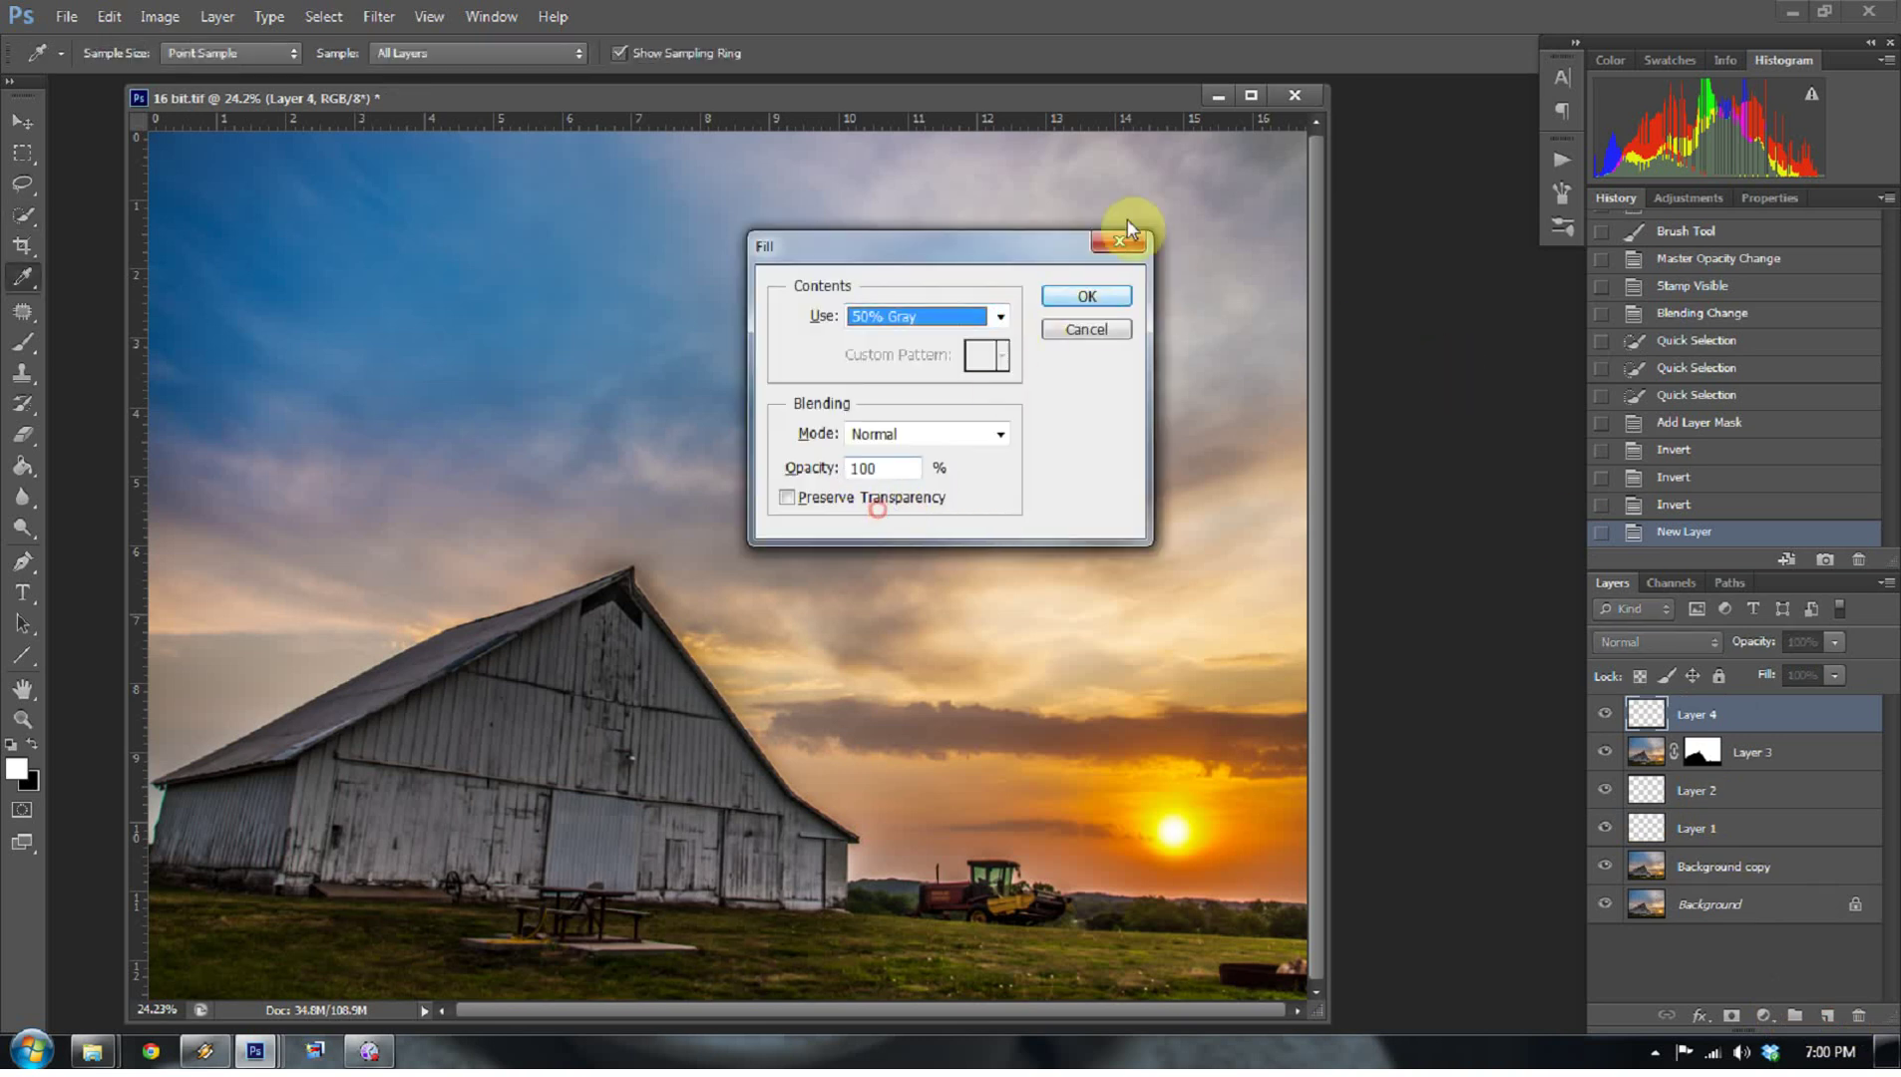
click(1085, 296)
click(1635, 641)
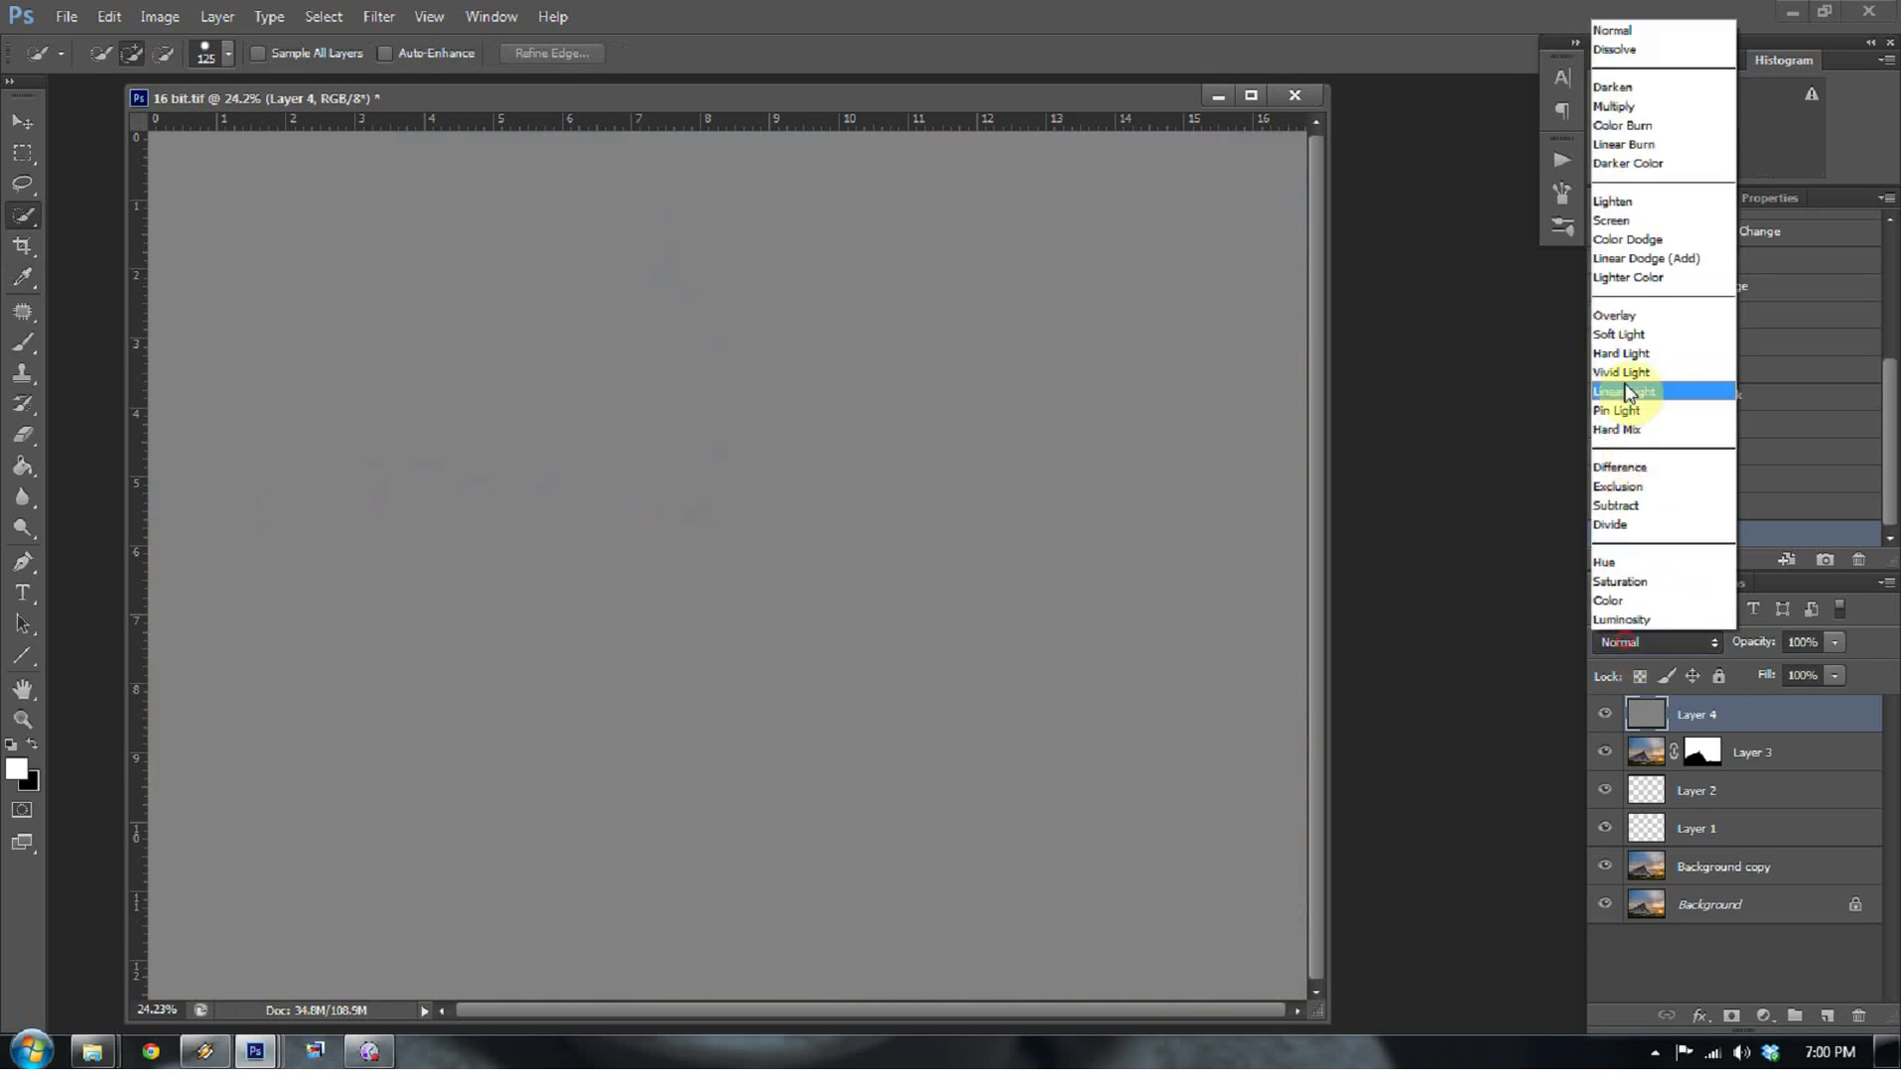
click(1614, 317)
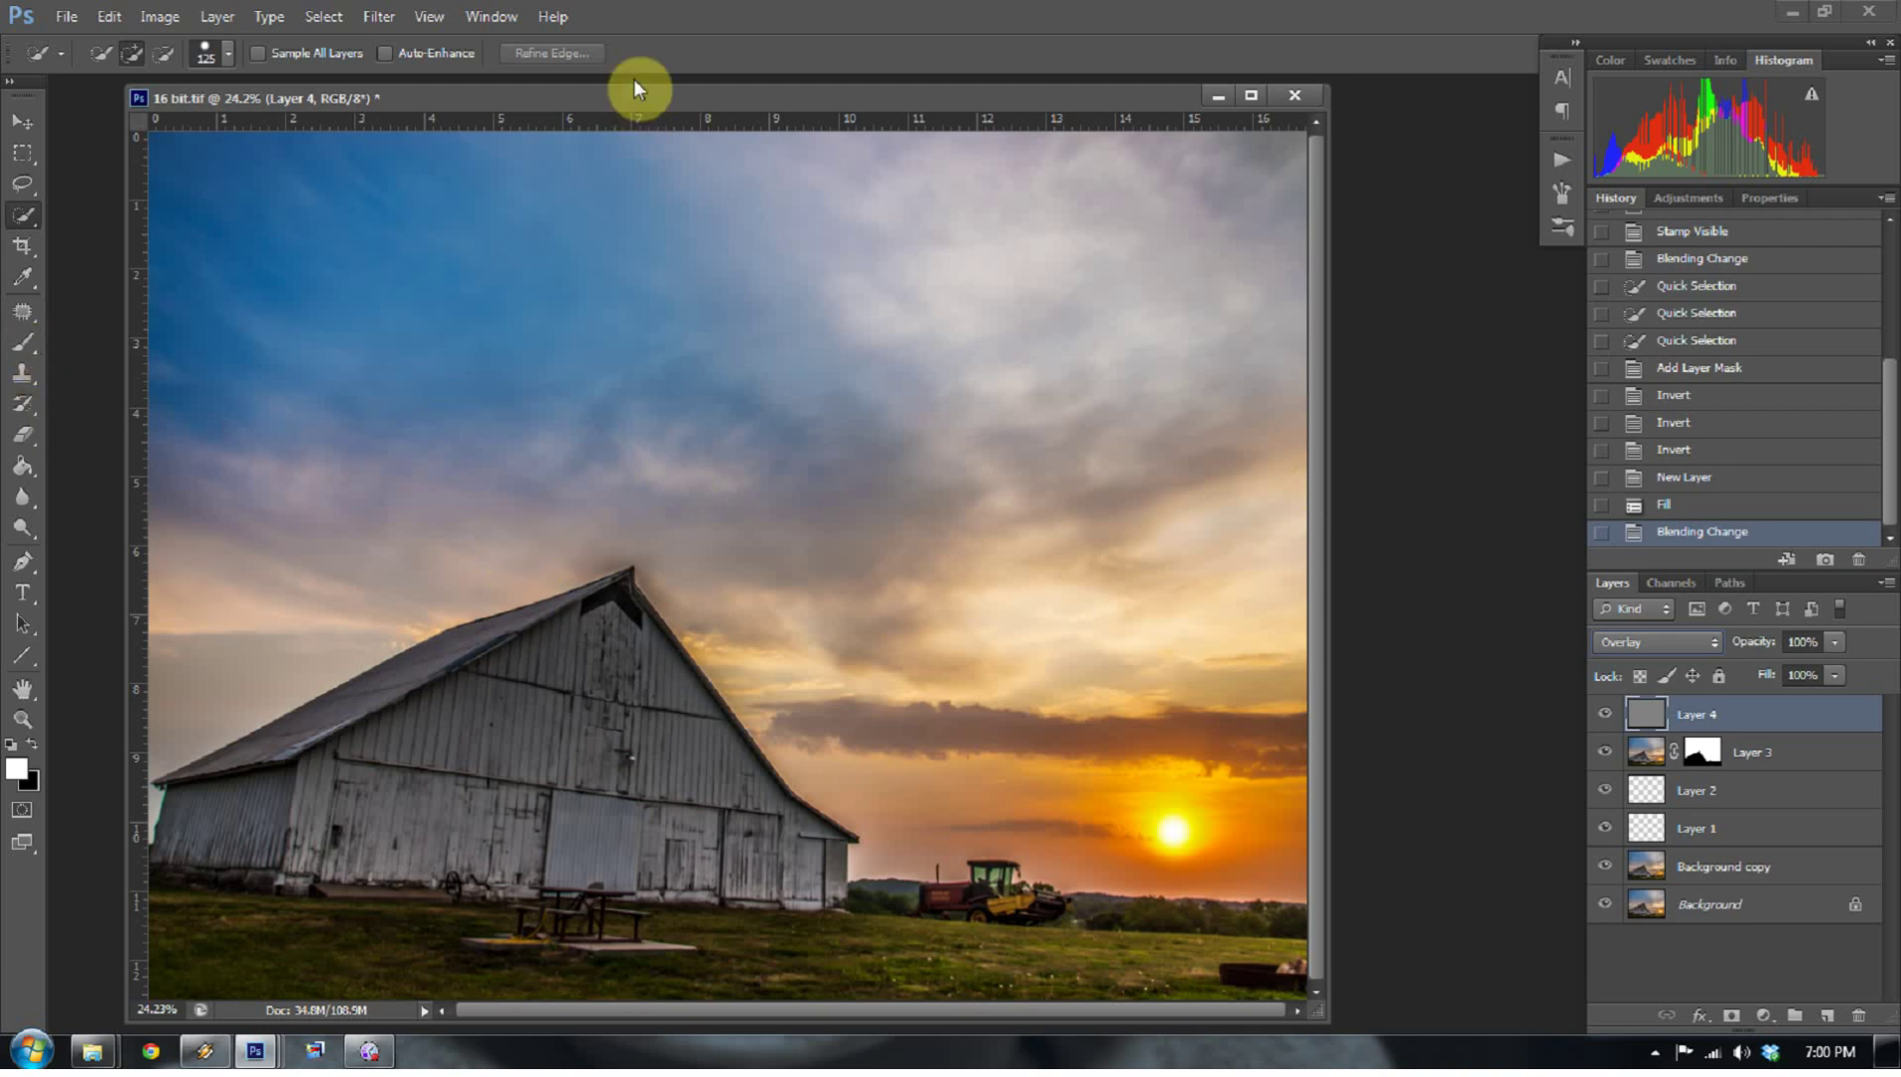
key(b)
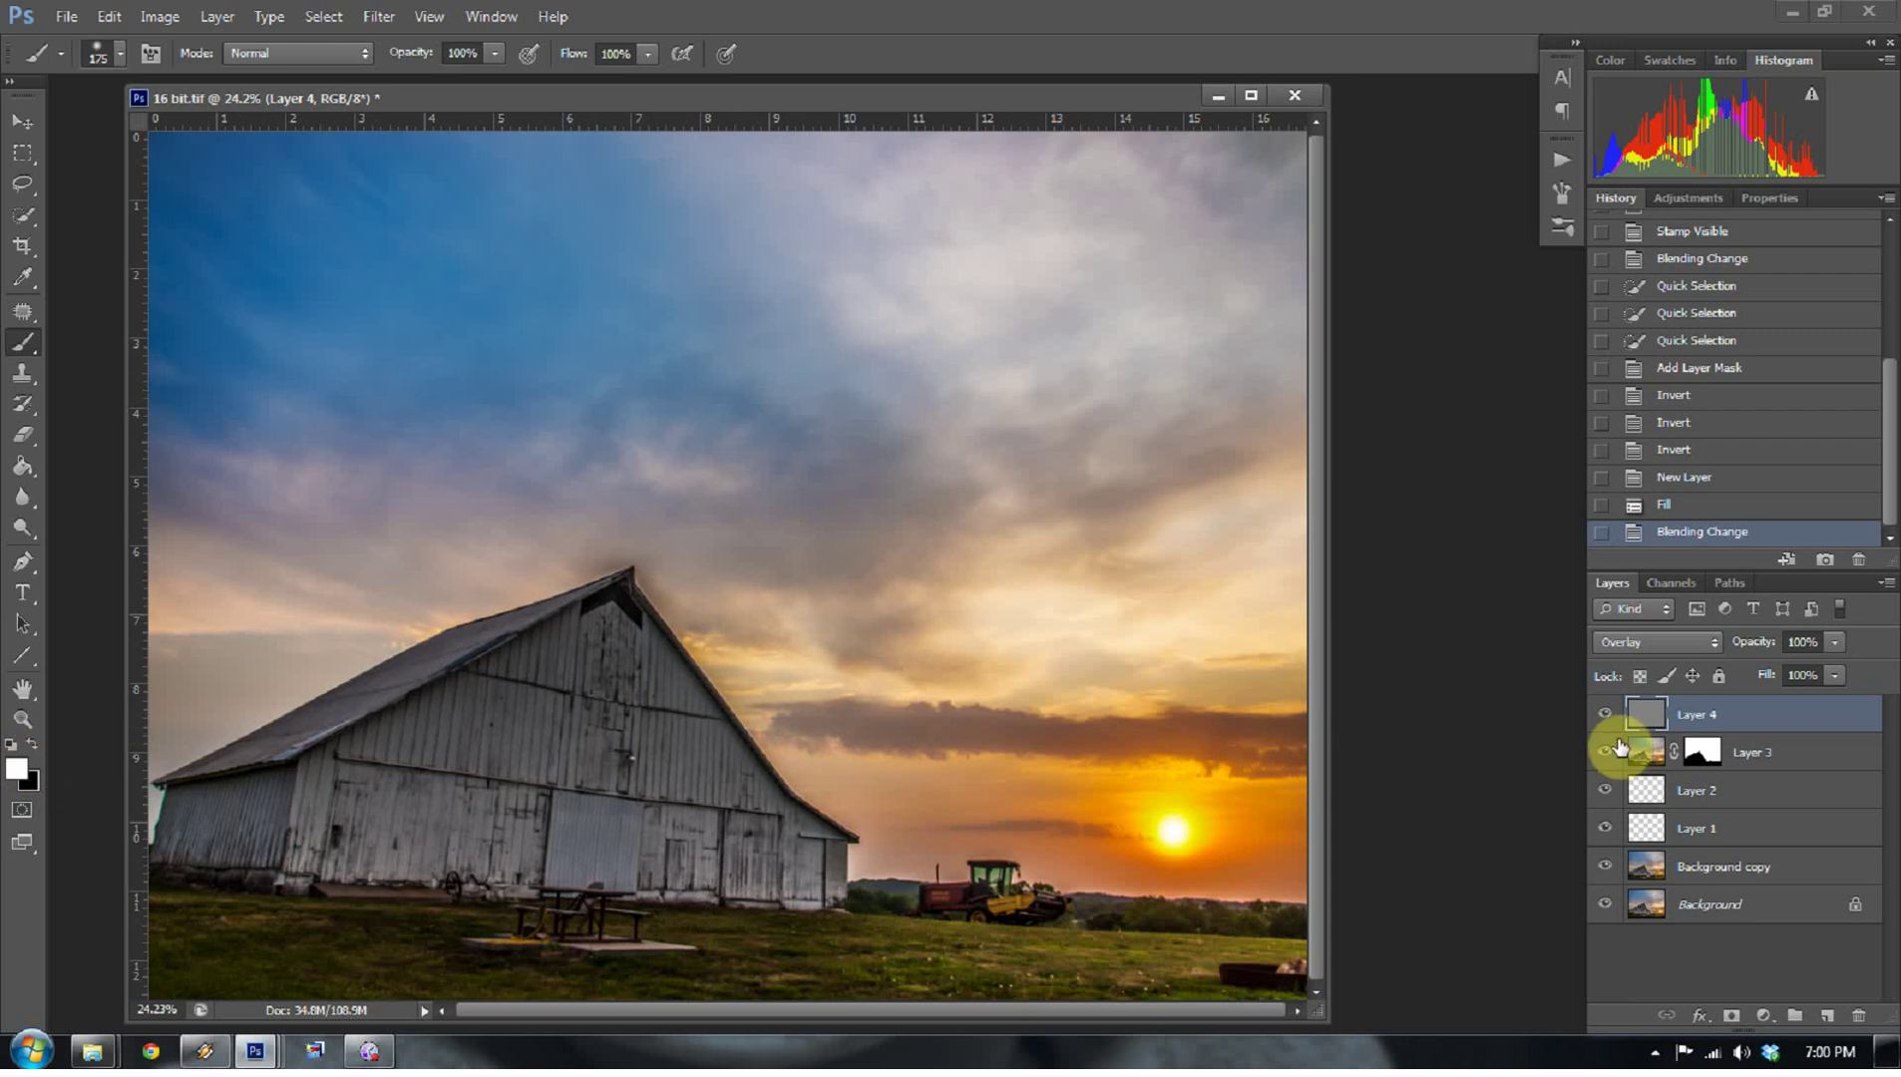
- Duplicate the gray Overlay layer, name the two layers Burn and Dodge, and lower brush opacity to 15%
key(ctrl+j)
double_click(1699, 752)
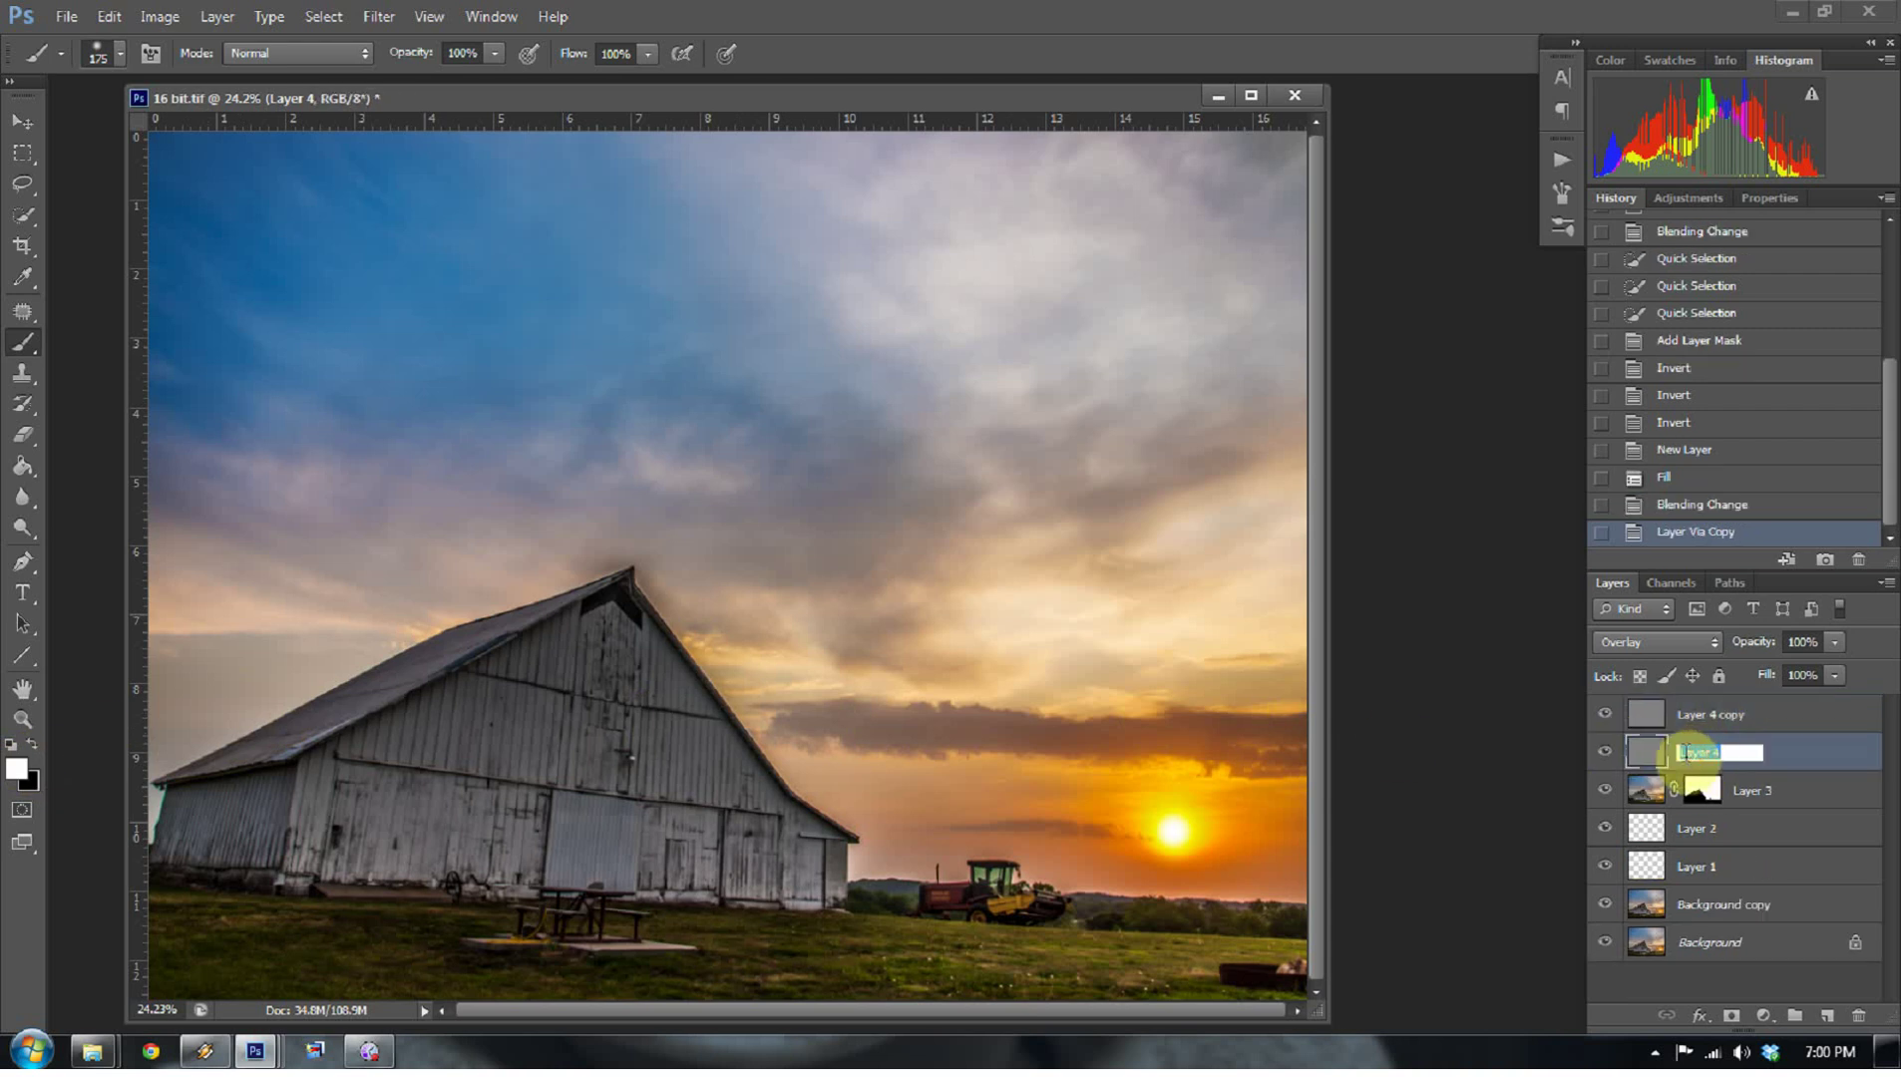
text(Burn)
click(1701, 728)
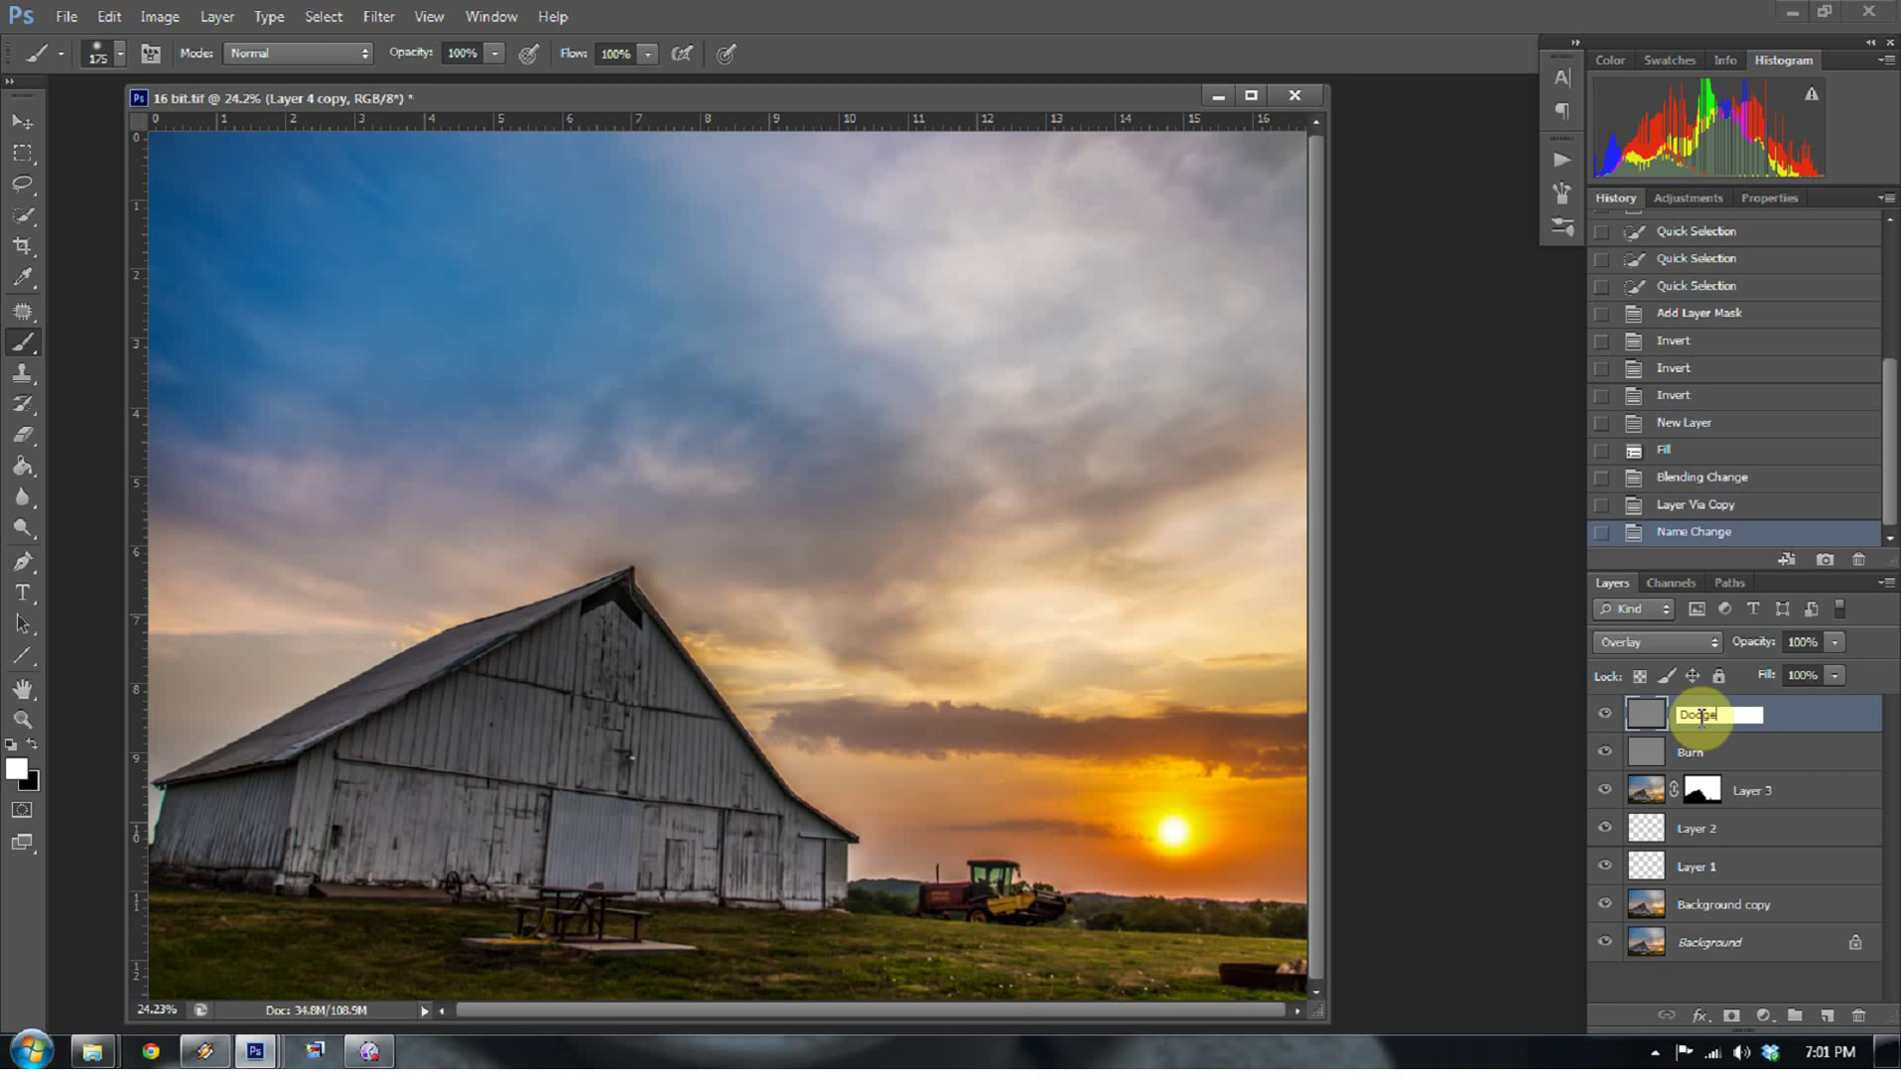
text(Dodge)
click(1703, 754)
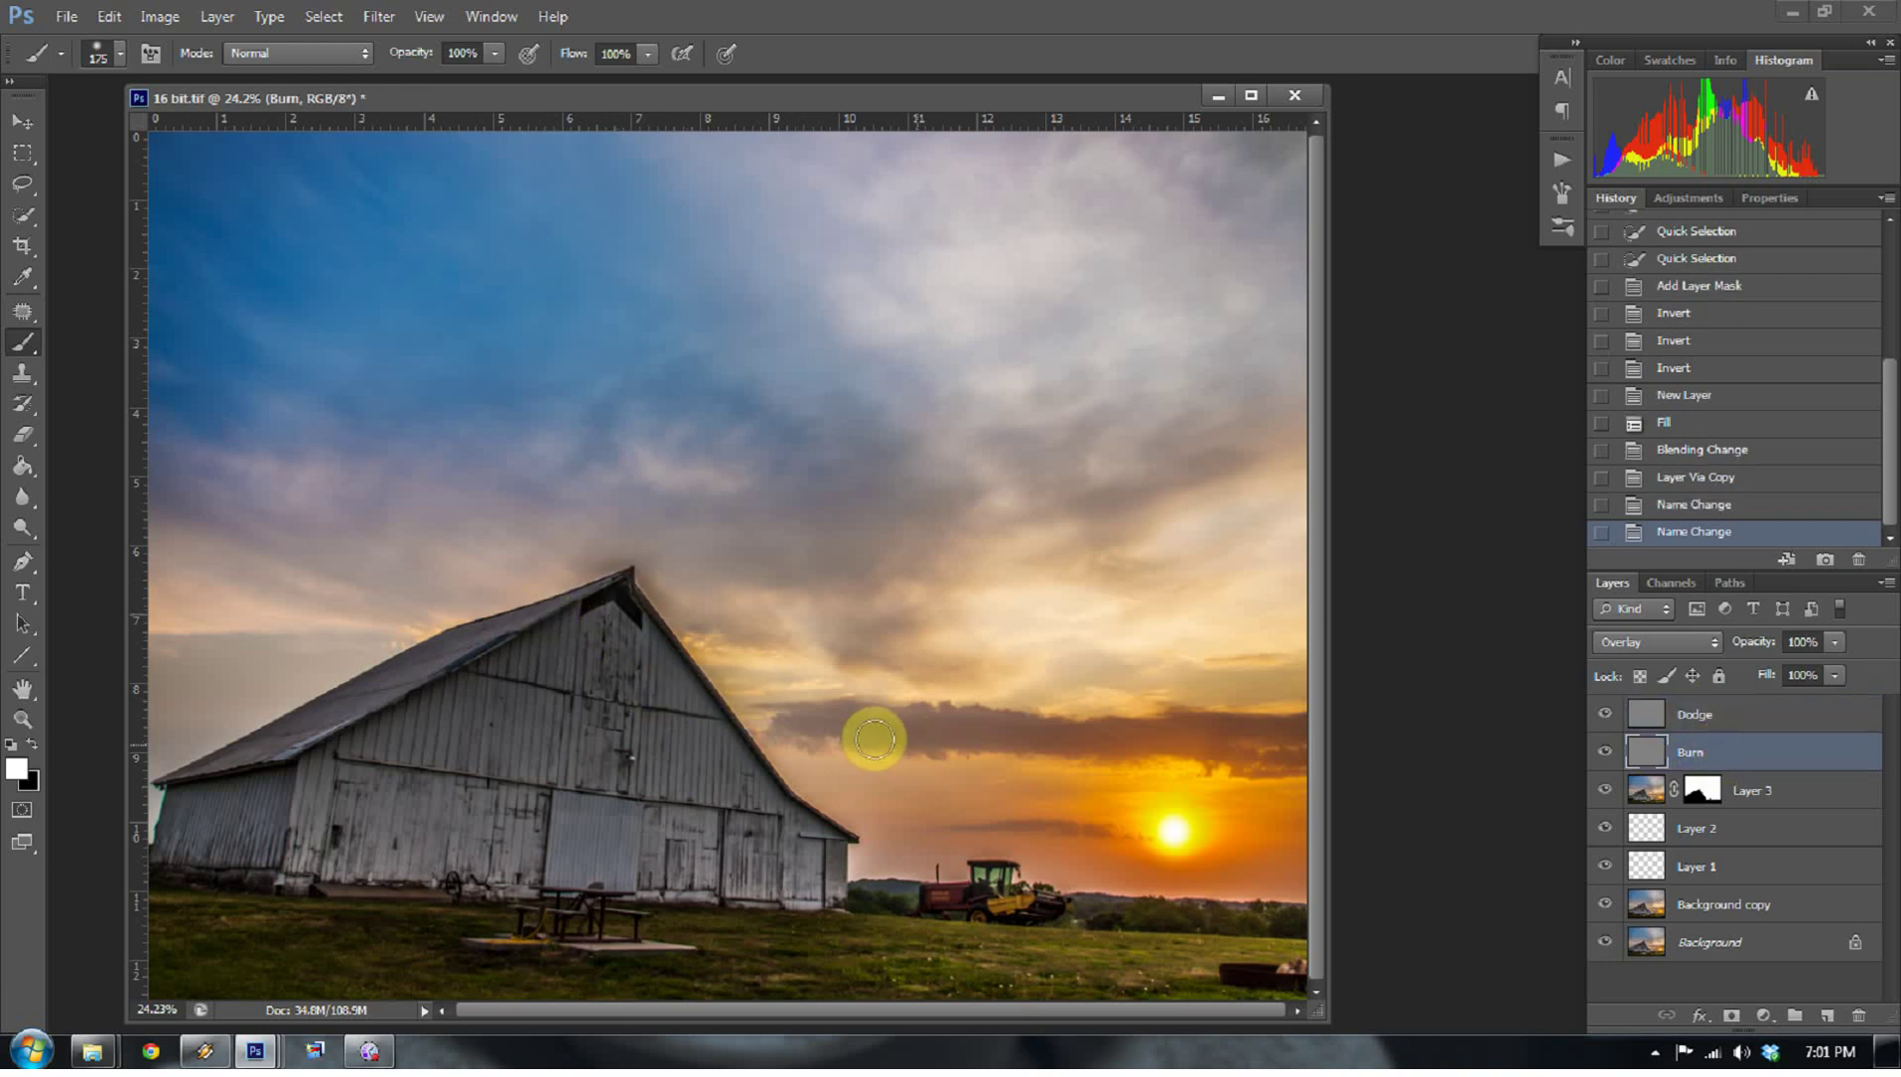
click(492, 52)
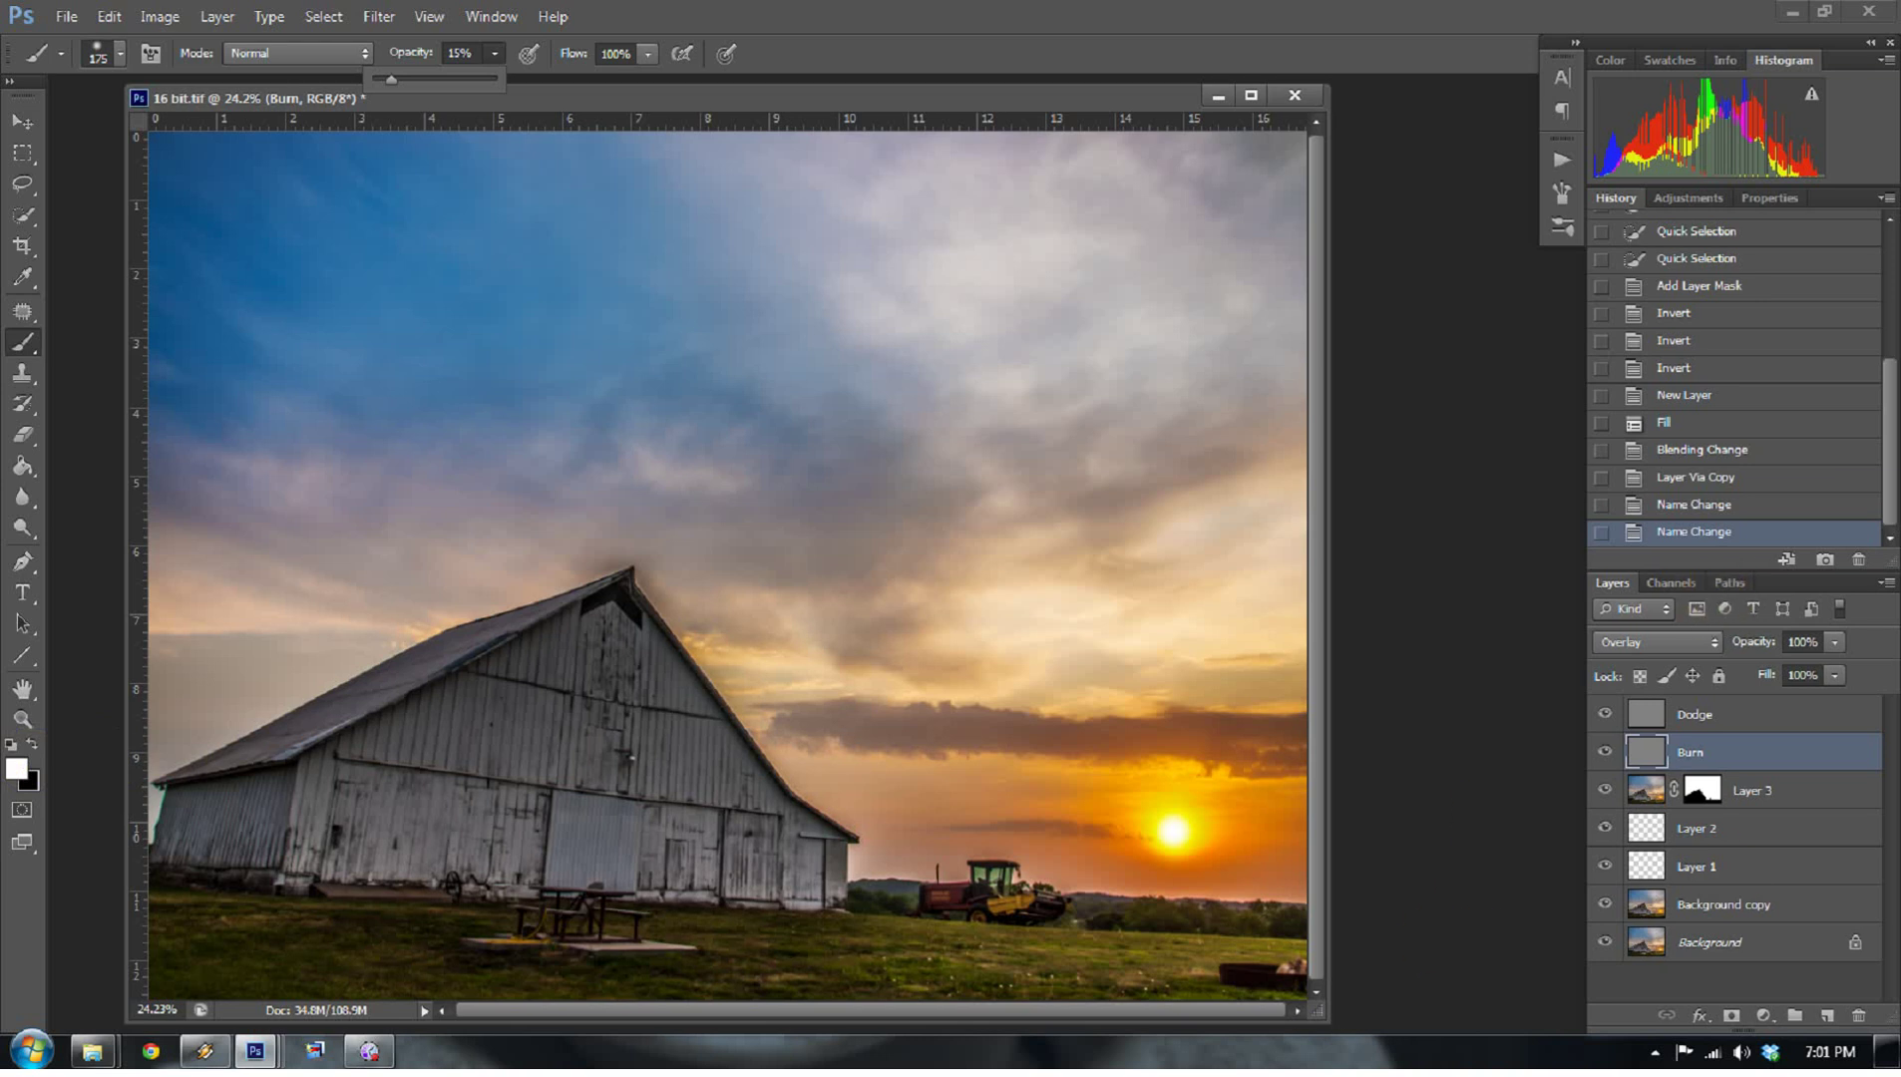
- With black at 15% brush opacity, burn the horizon treeline and the barn wall and roof peak
click(1641, 748)
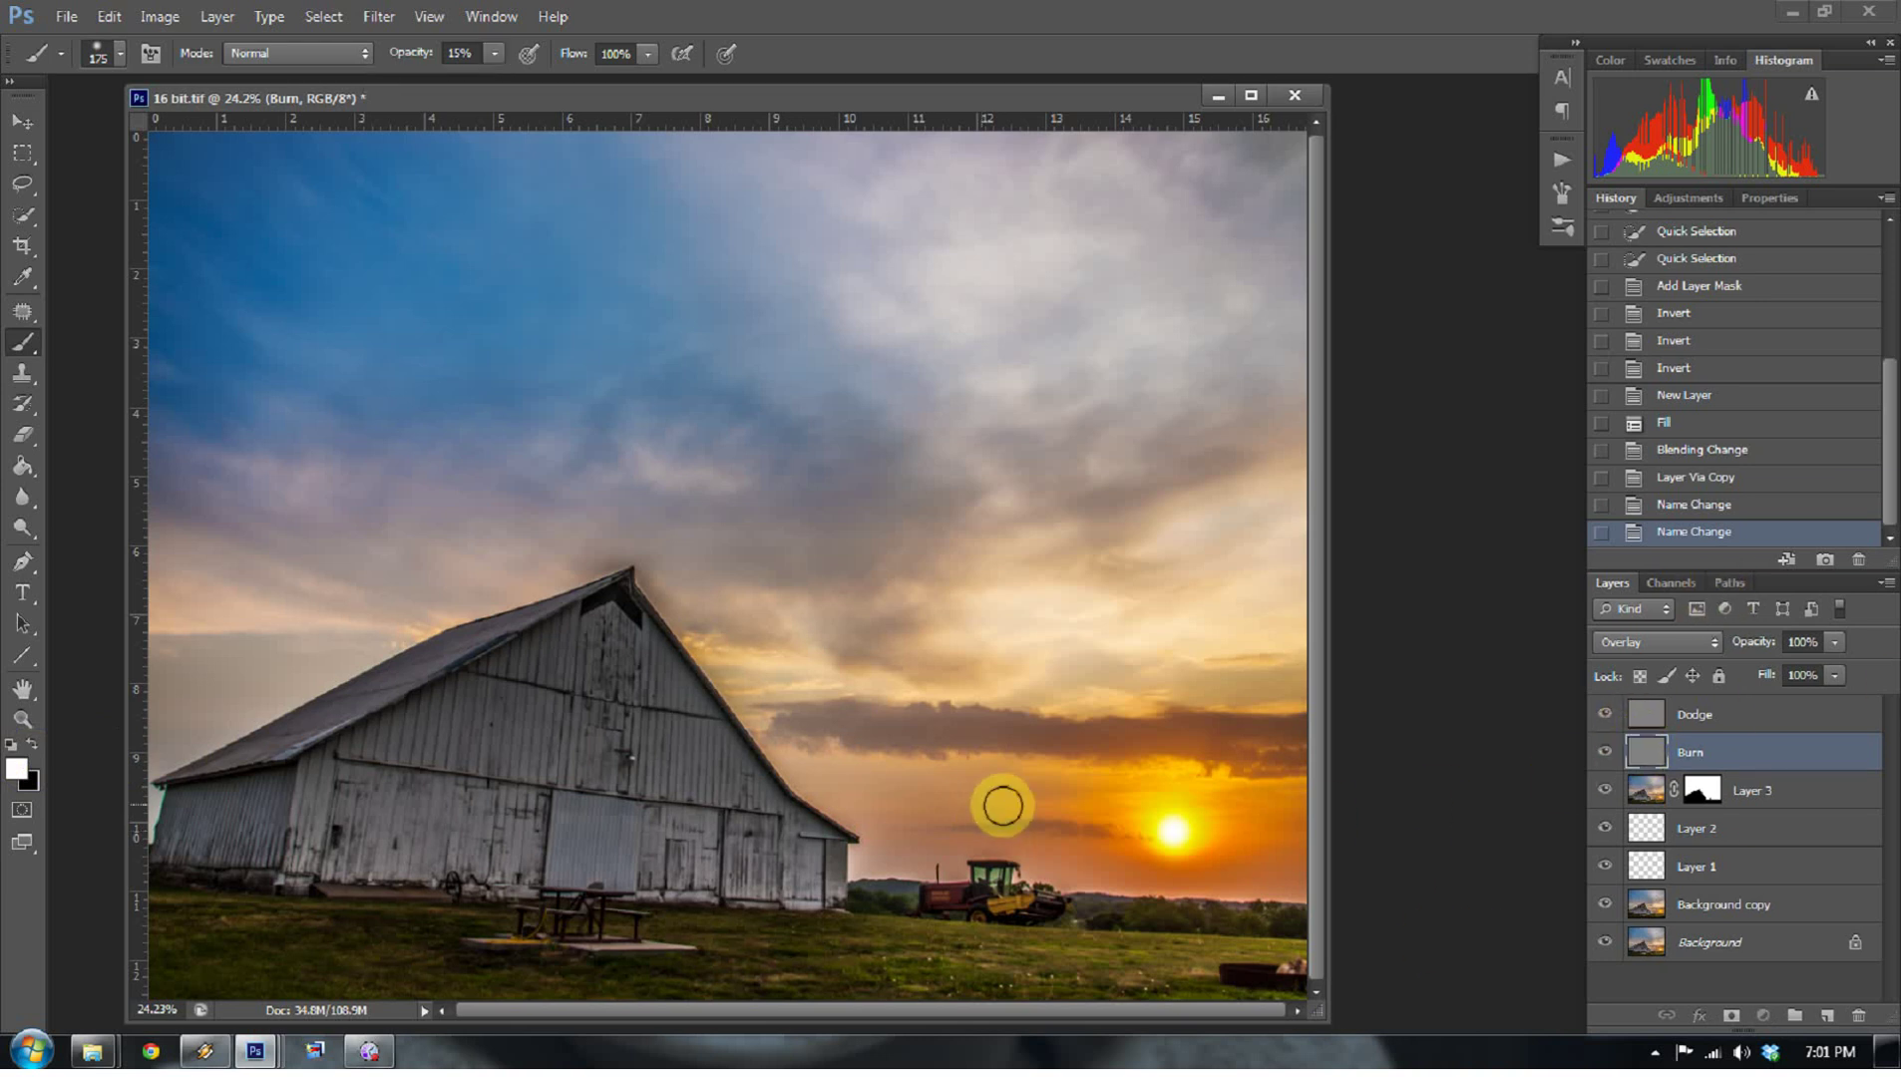
key(x)
mouse_move(1145, 885)
mouse_down()
mouse_move(1301, 919)
mouse_move(1074, 914)
mouse_move(1104, 892)
mouse_move(1278, 901)
mouse_move(1232, 892)
mouse_move(1283, 885)
mouse_move(1275, 901)
mouse_move(844, 862)
mouse_move(922, 880)
mouse_move(893, 898)
mouse_move(985, 909)
mouse_move(1109, 913)
mouse_move(882, 894)
mouse_move(1298, 916)
mouse_move(865, 880)
mouse_move(373, 932)
mouse_move(447, 967)
mouse_move(581, 963)
mouse_move(289, 940)
mouse_move(242, 887)
mouse_move(173, 887)
mouse_move(172, 813)
mouse_move(255, 798)
mouse_move(267, 776)
mouse_move(251, 772)
mouse_move(204, 781)
mouse_move(128, 890)
mouse_move(196, 923)
mouse_move(233, 883)
mouse_up()
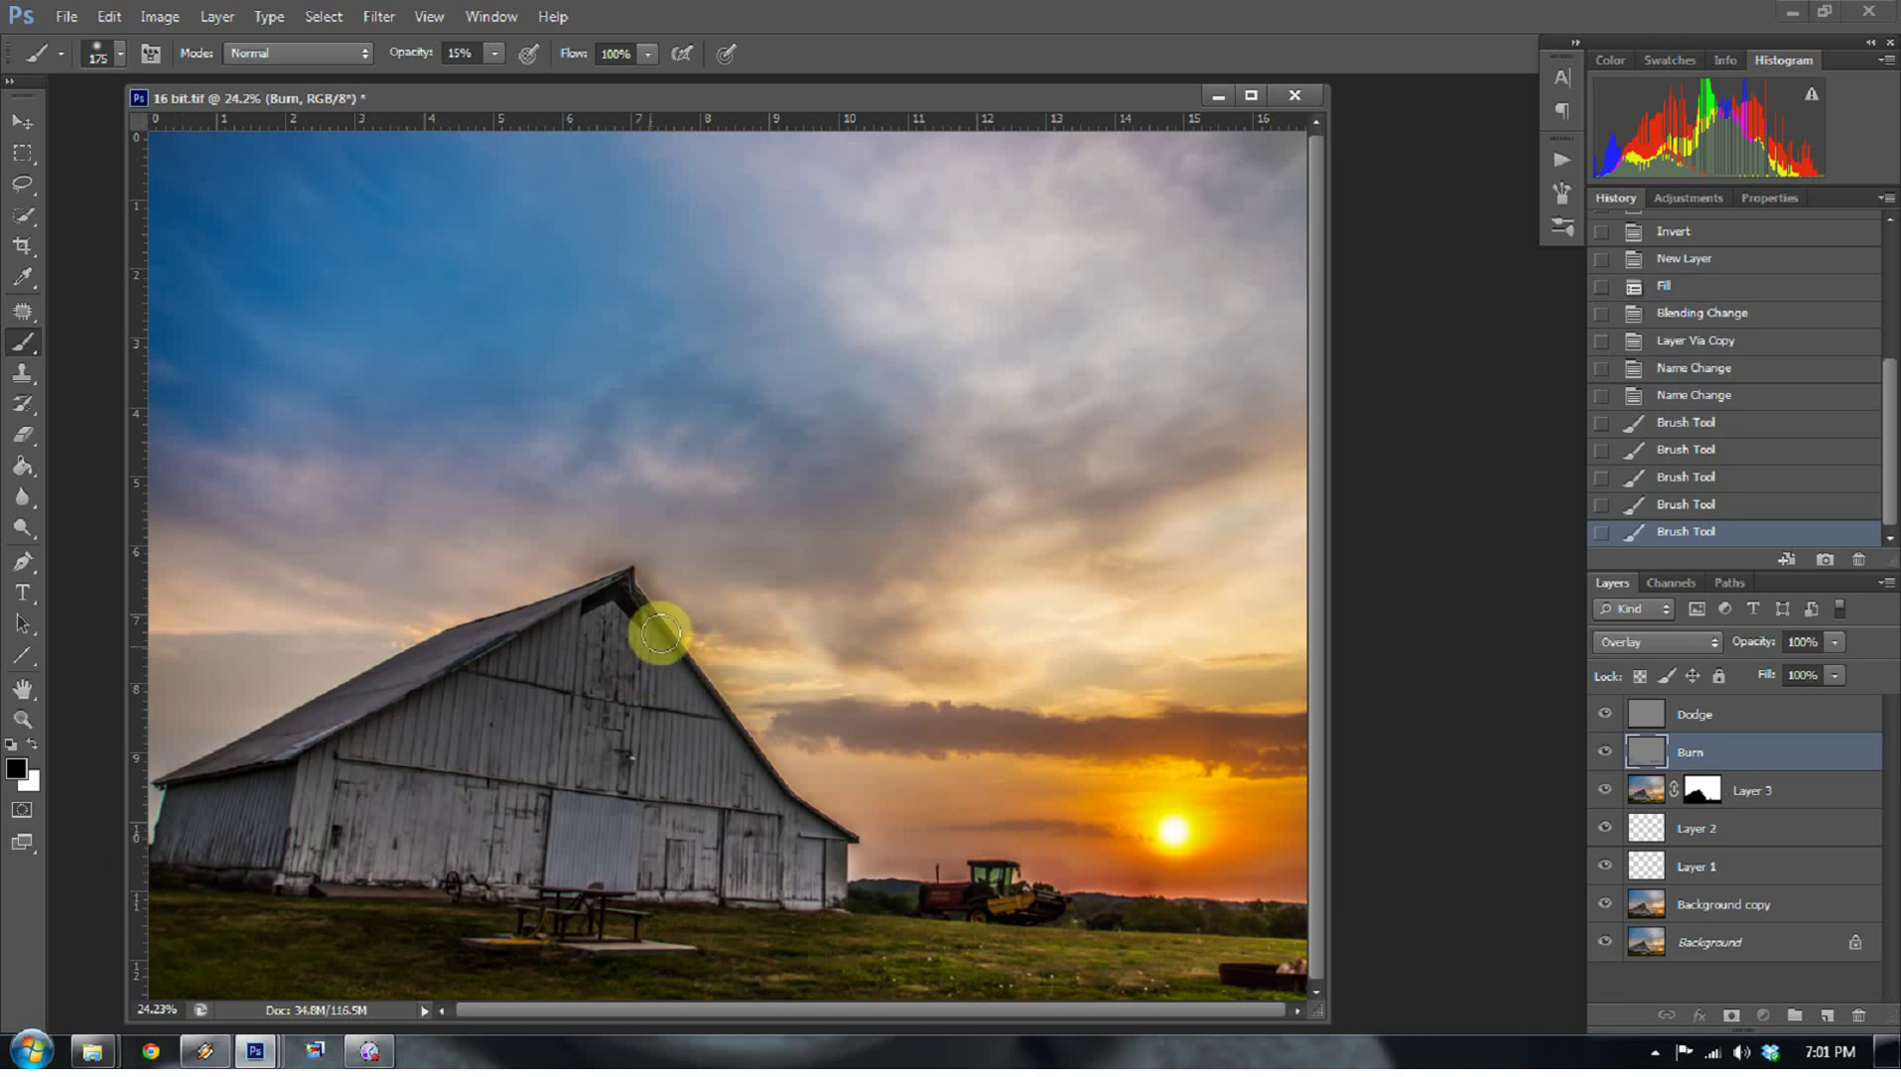
mouse_move(657, 628)
mouse_down()
mouse_move(577, 619)
mouse_move(606, 602)
mouse_move(509, 657)
mouse_move(539, 658)
mouse_move(581, 628)
mouse_move(453, 683)
mouse_move(561, 649)
mouse_up()
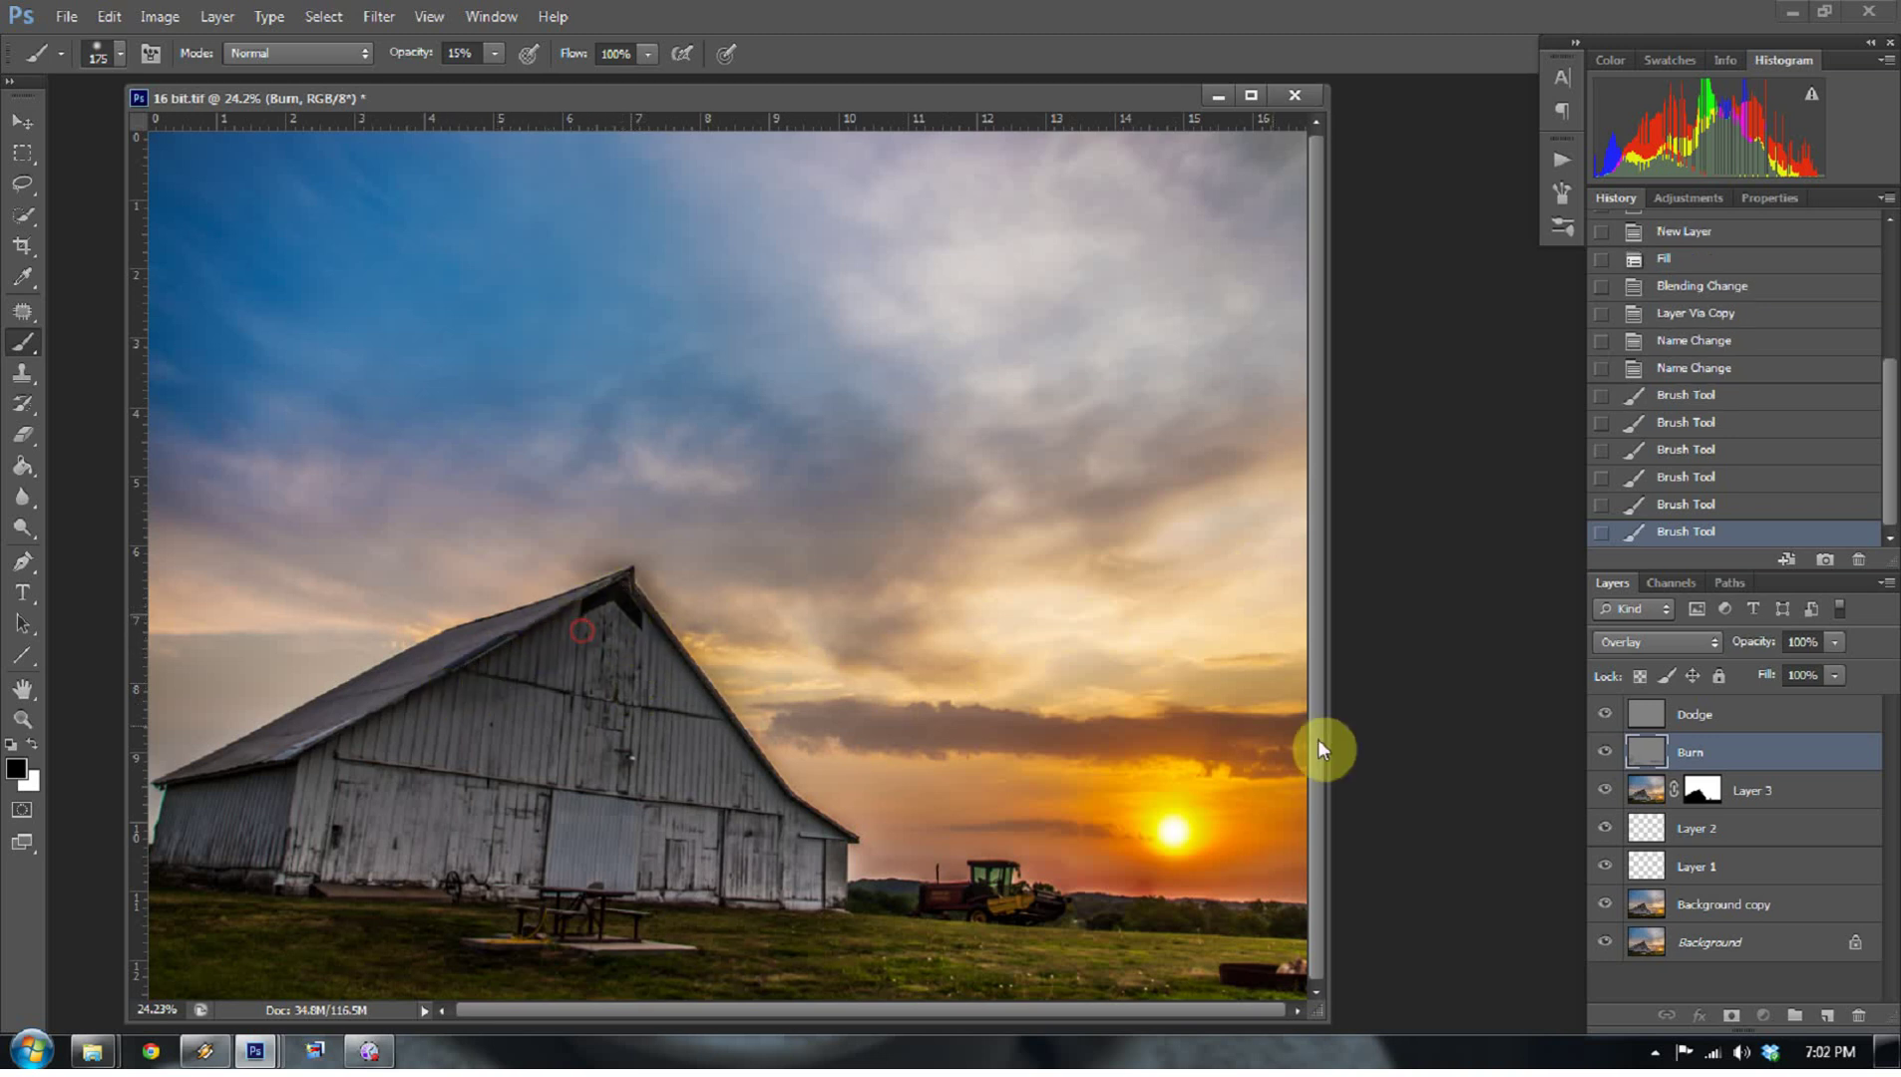
- Toggle the Burn layer's visibility to compare the image before and after burning
click(1606, 753)
click(1605, 755)
click(1604, 755)
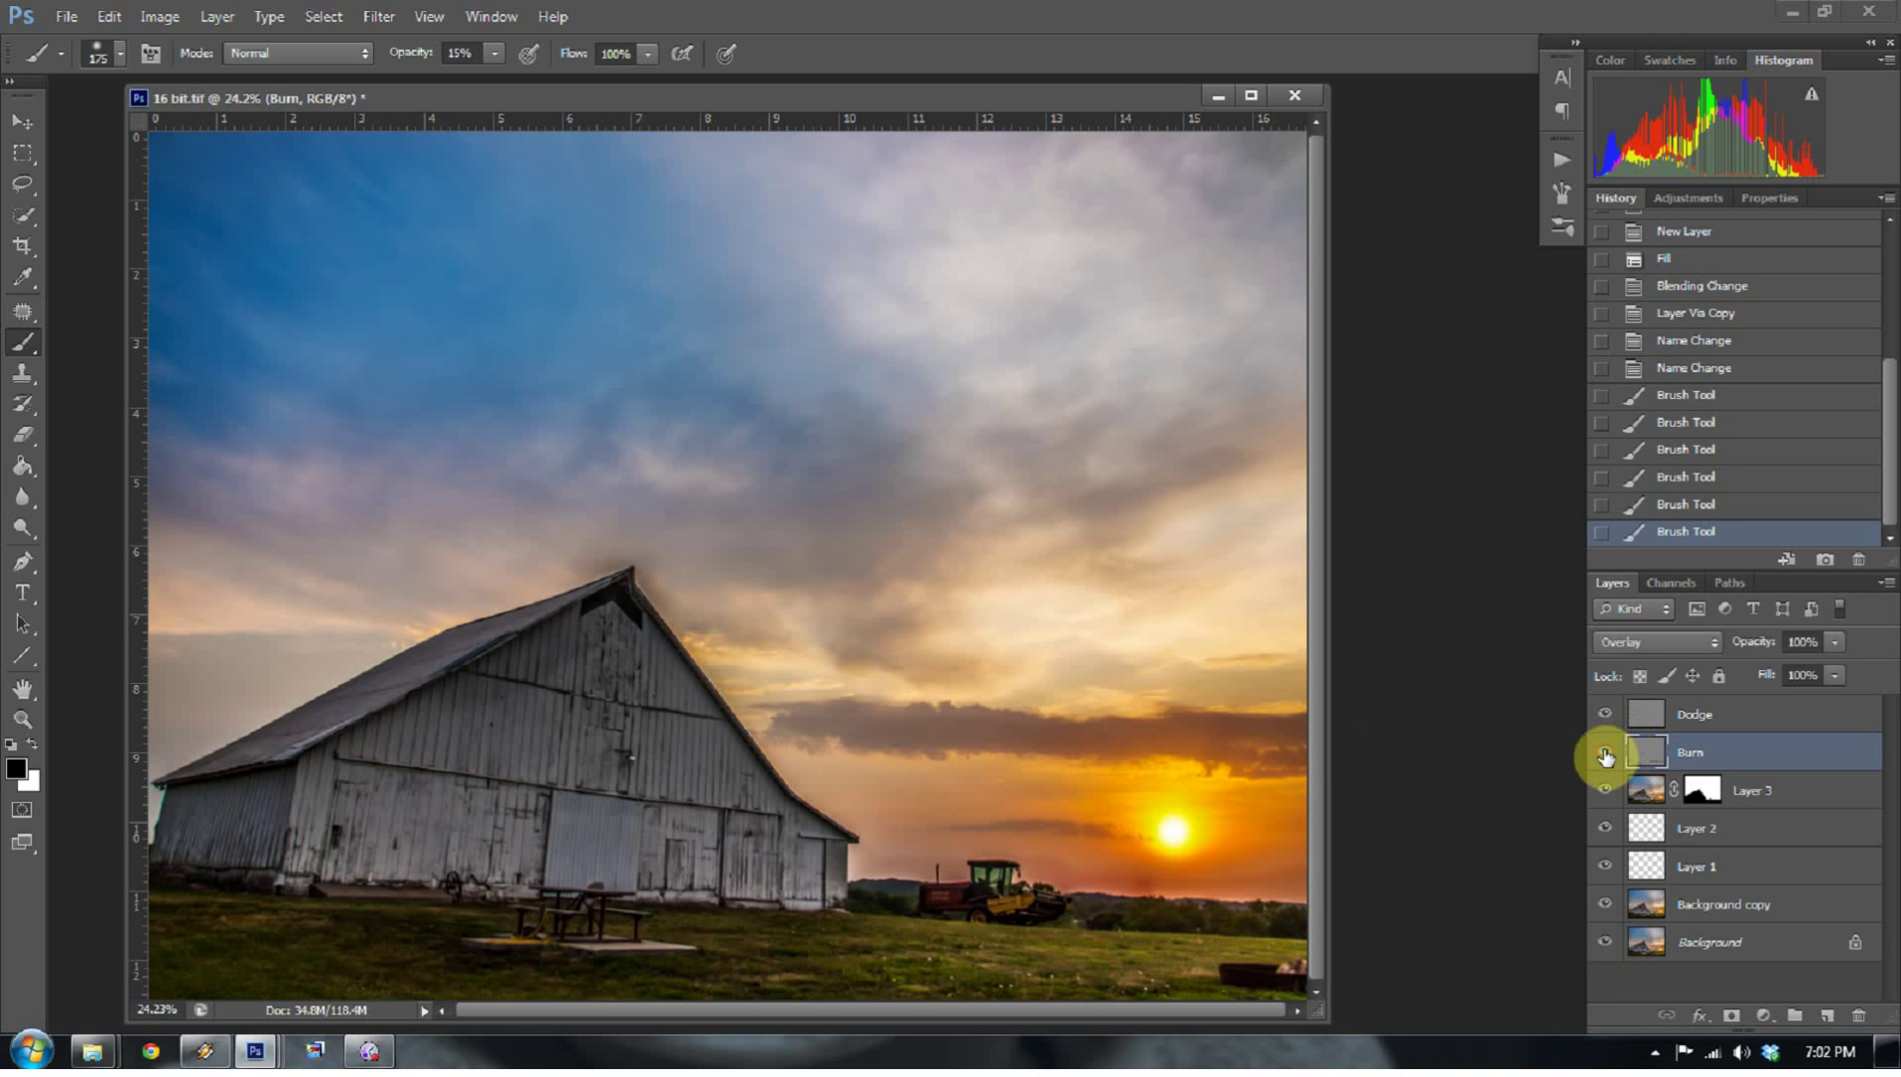
click(1605, 755)
click(1605, 755)
click(1605, 755)
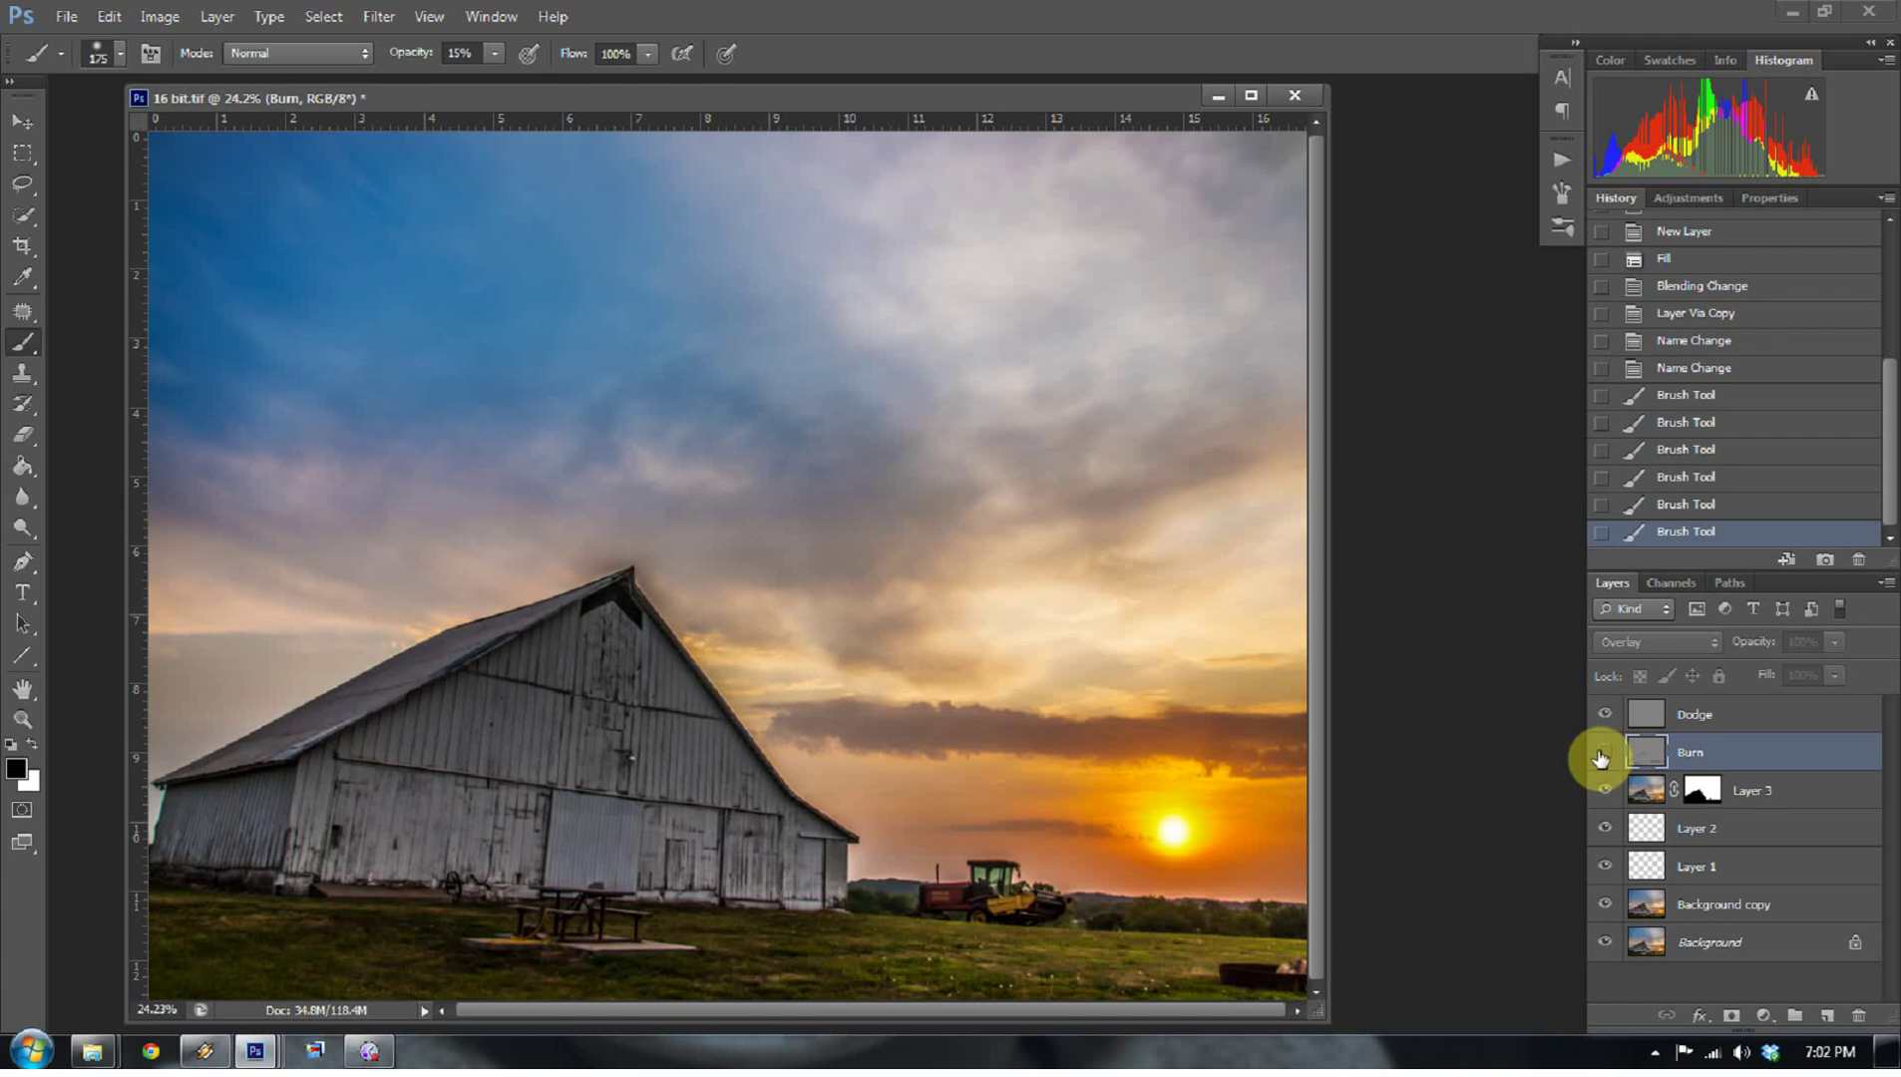
click(1603, 755)
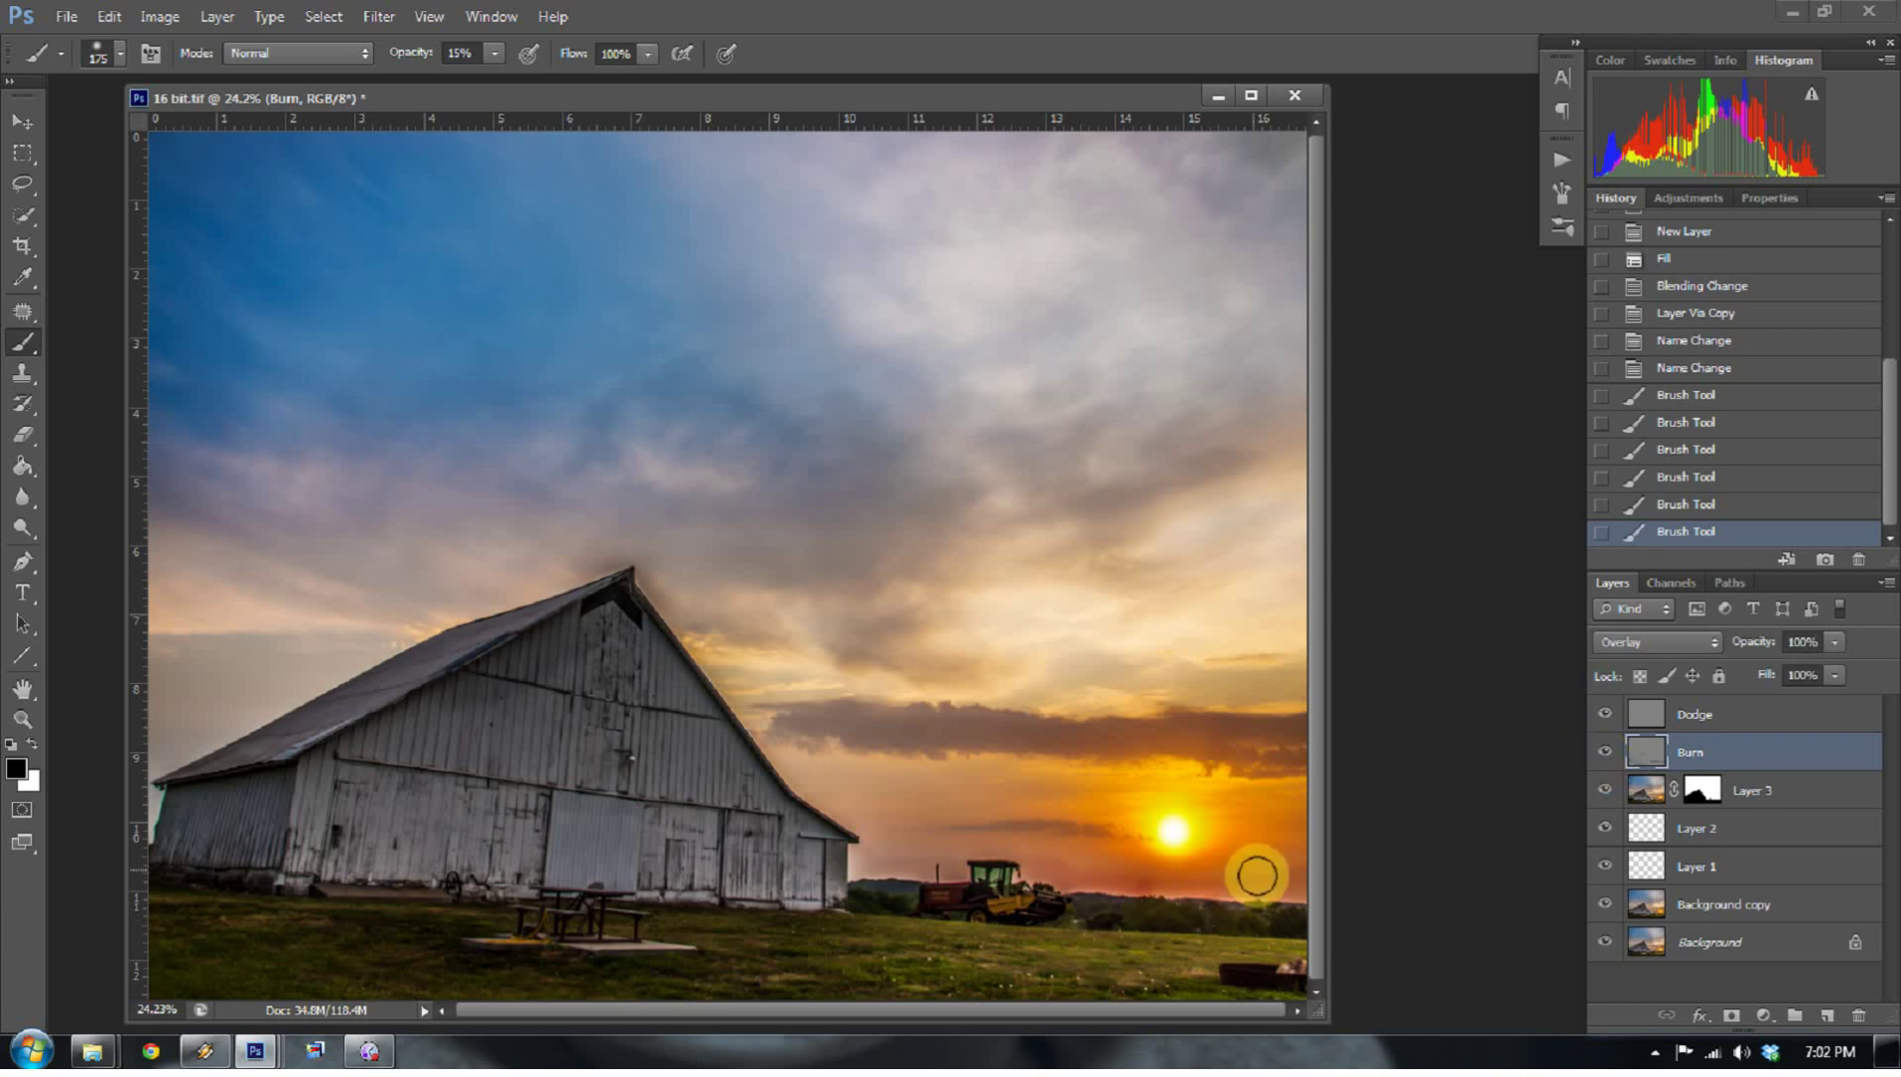
- Zoom in and, with a smaller brush, darken the treeline below the sun and grass by the barn
key(z)
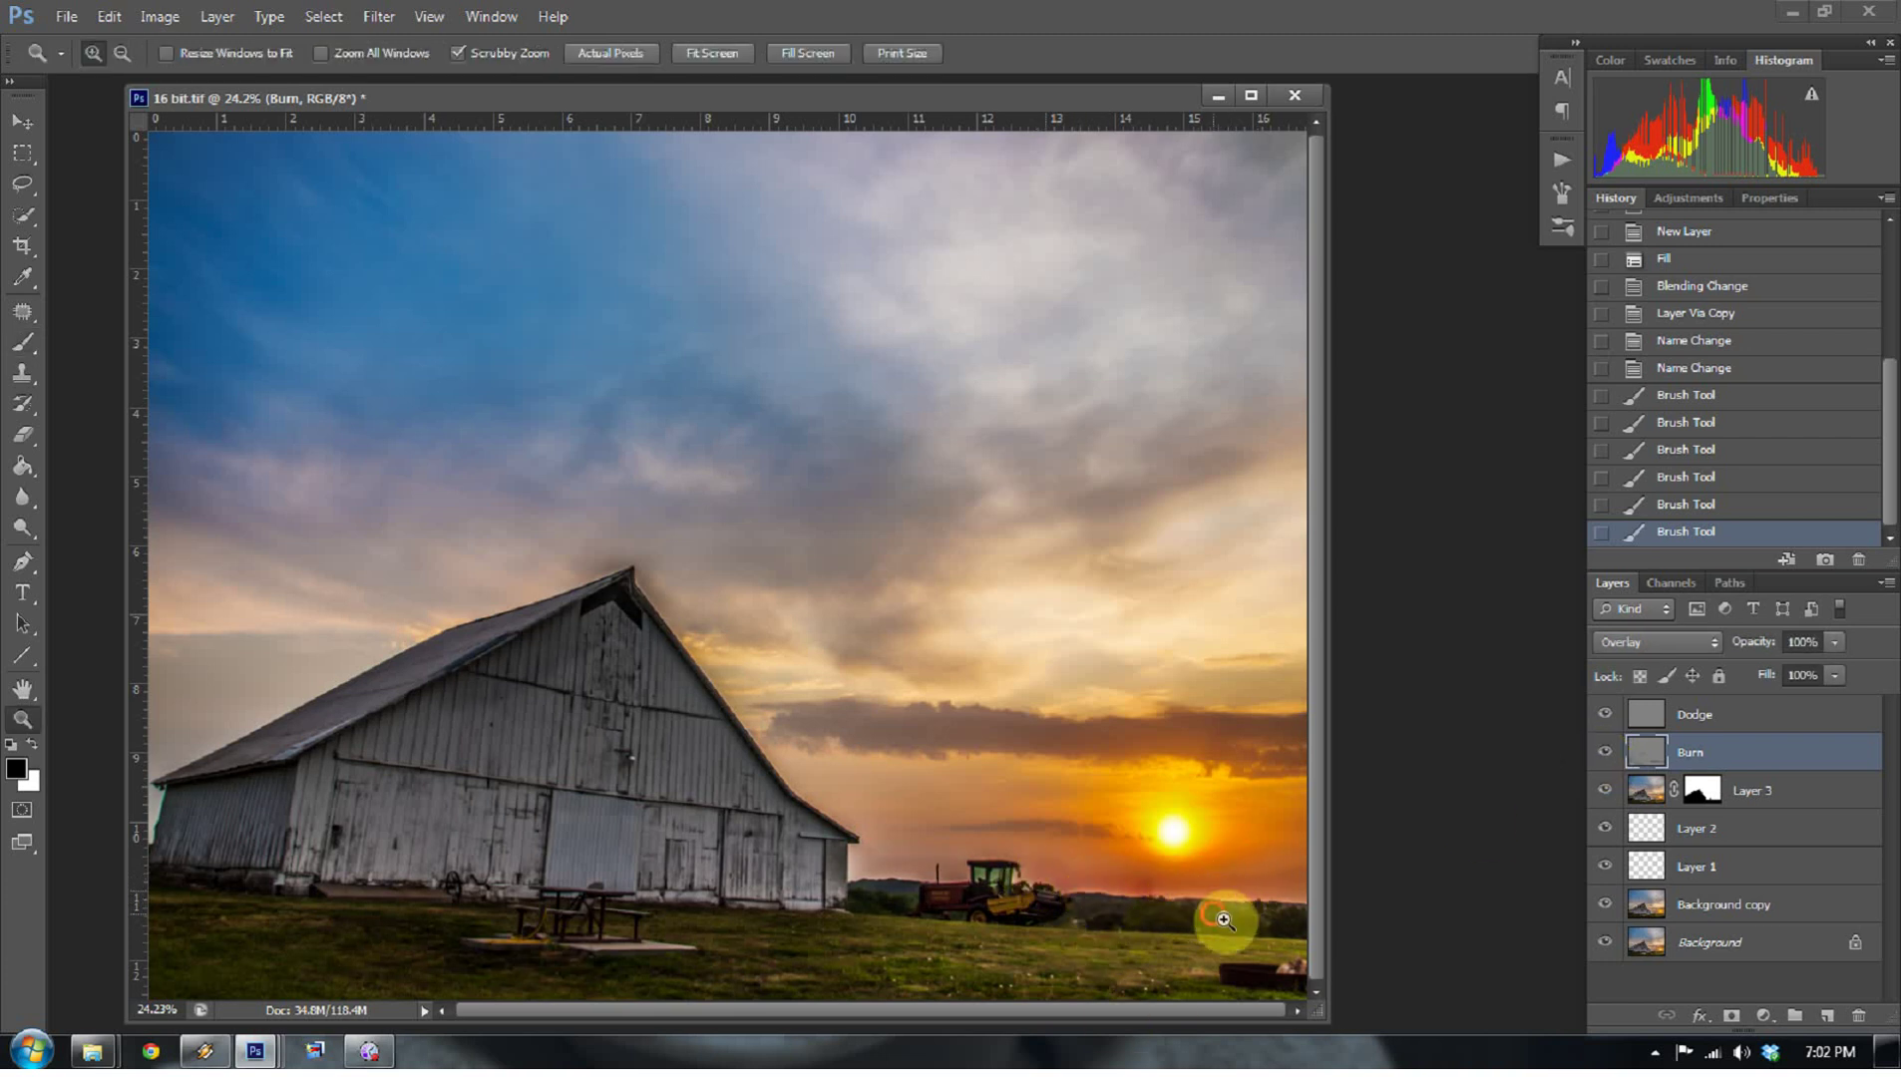
drag(1213, 914, 1374, 930)
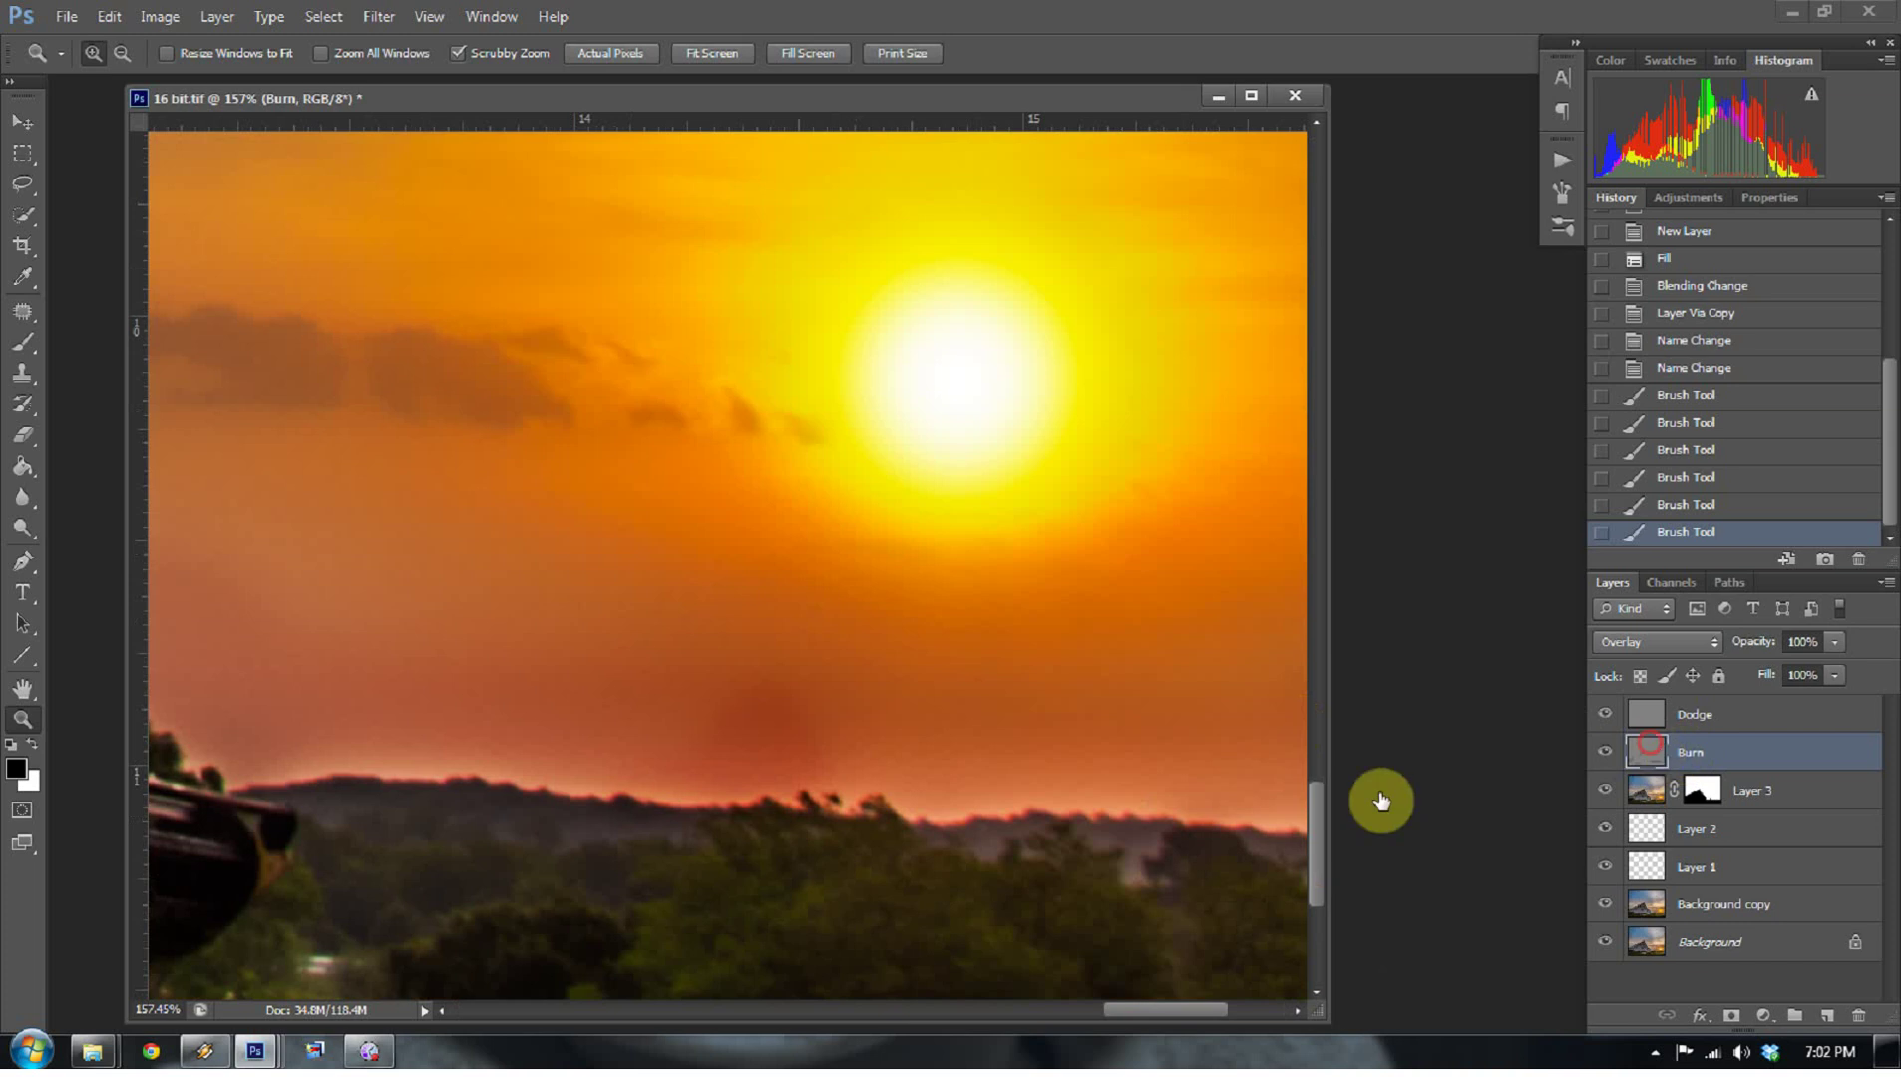
key(b)
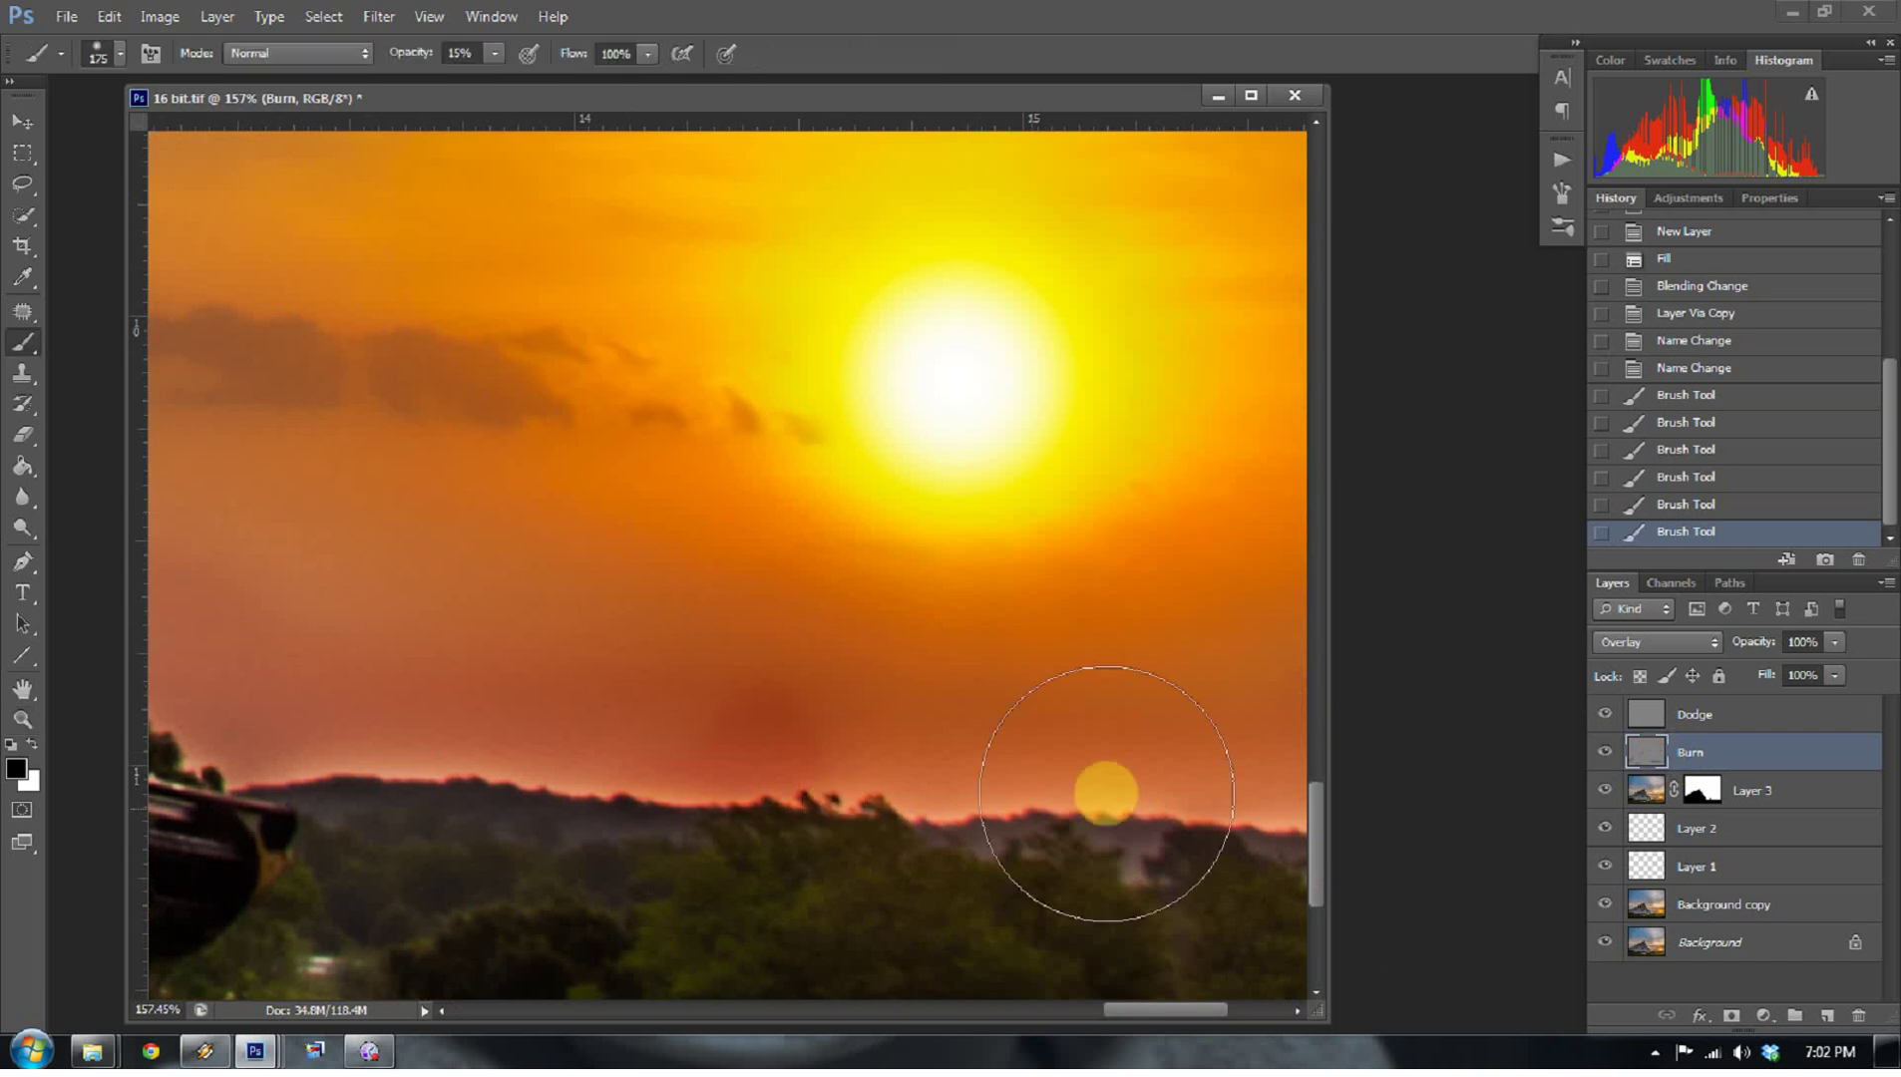
key(bracketleft)
key(bracketleft)
key(bracketleft)
key(bracketleft)
key(bracketleft)
key(bracketleft)
key(bracketleft)
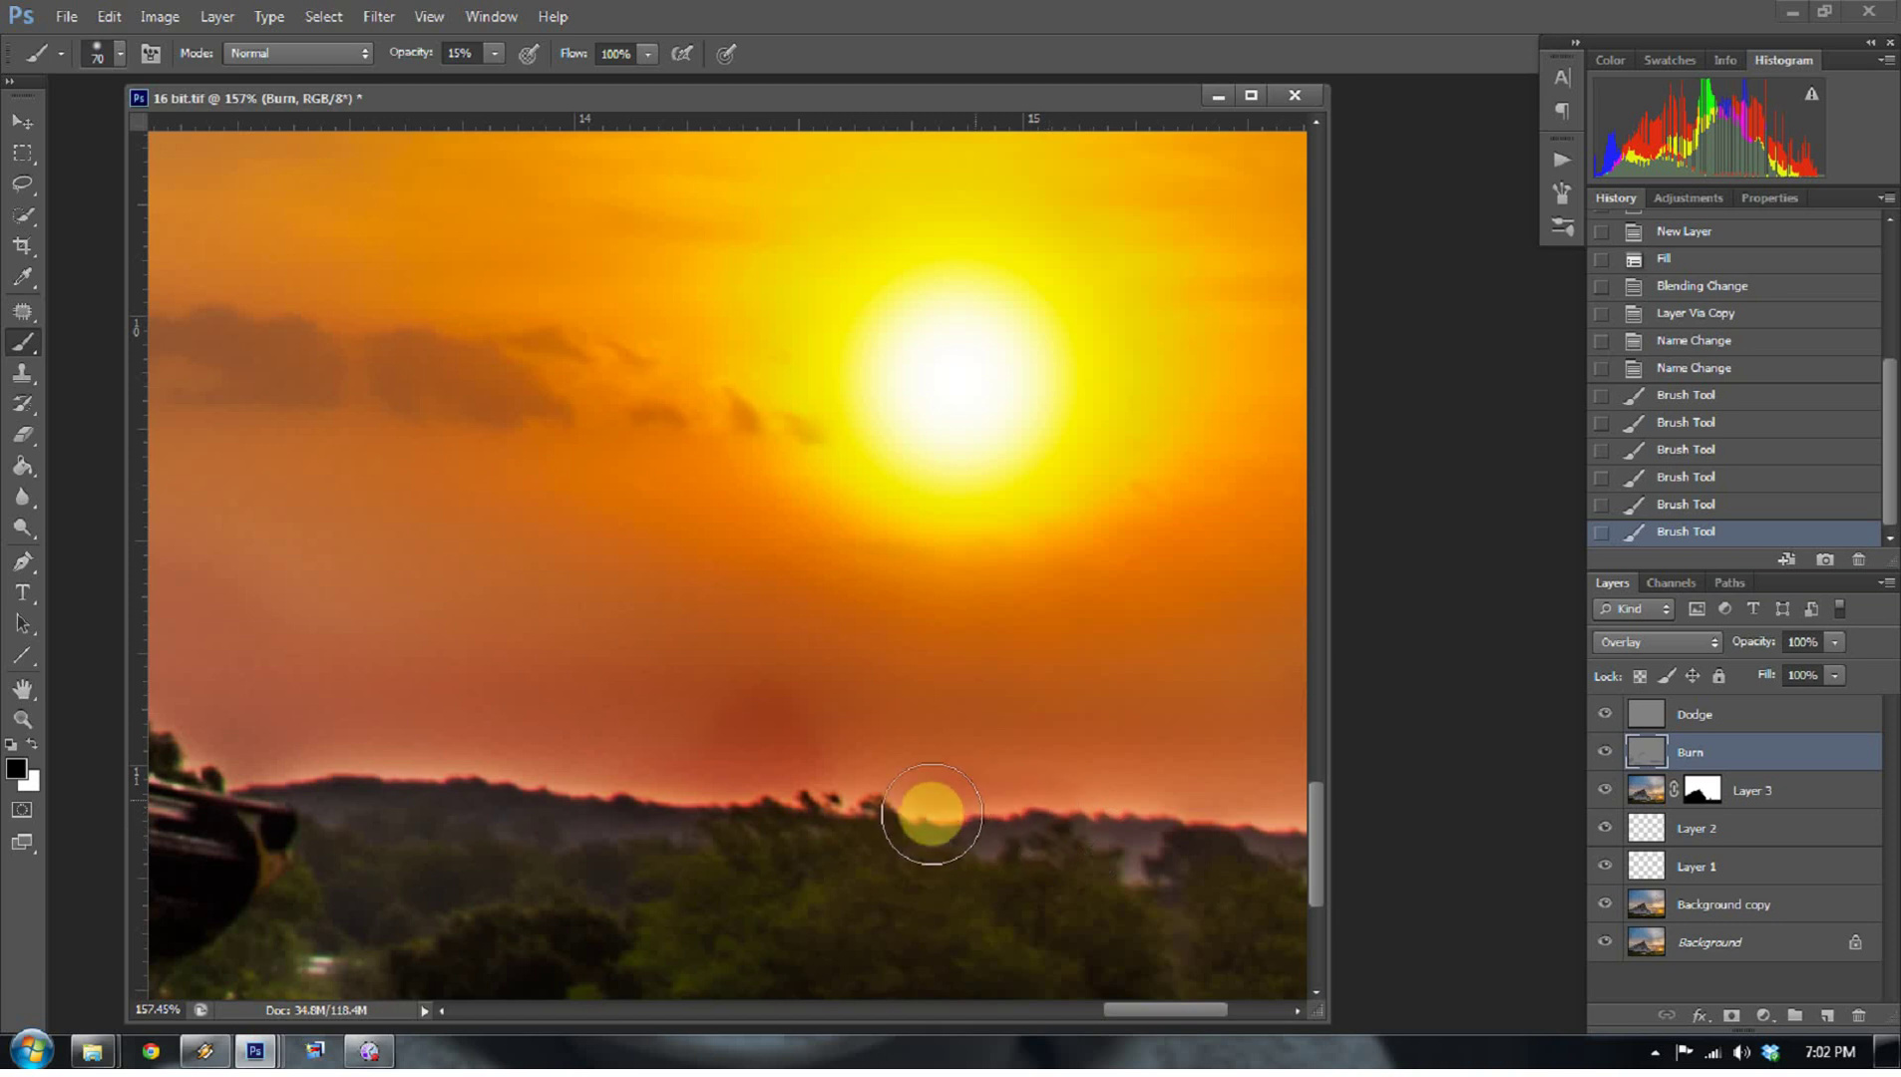
mouse_move(1145, 862)
mouse_down()
mouse_move(1243, 837)
mouse_move(1105, 862)
mouse_move(1359, 867)
mouse_move(616, 837)
mouse_move(669, 846)
mouse_move(614, 799)
mouse_move(359, 799)
mouse_move(441, 831)
mouse_up()
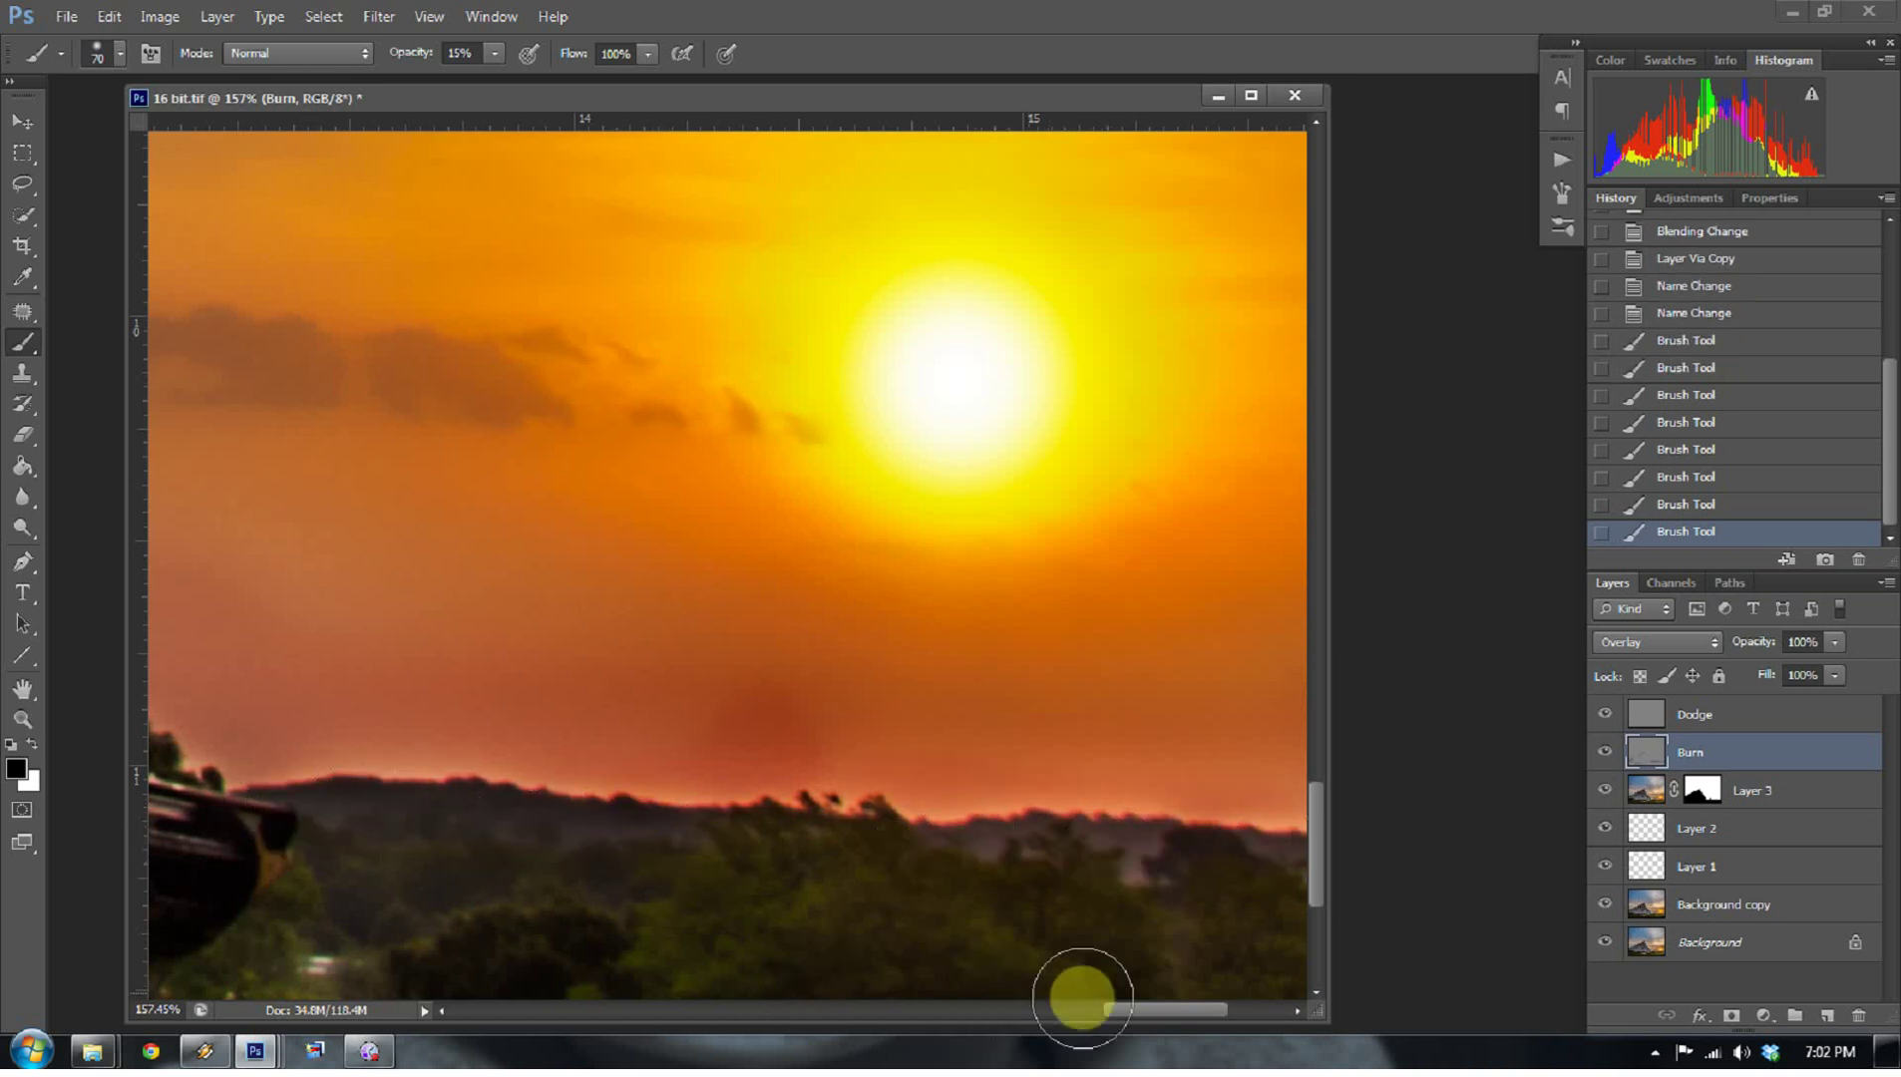
drag(1144, 1011, 975, 1011)
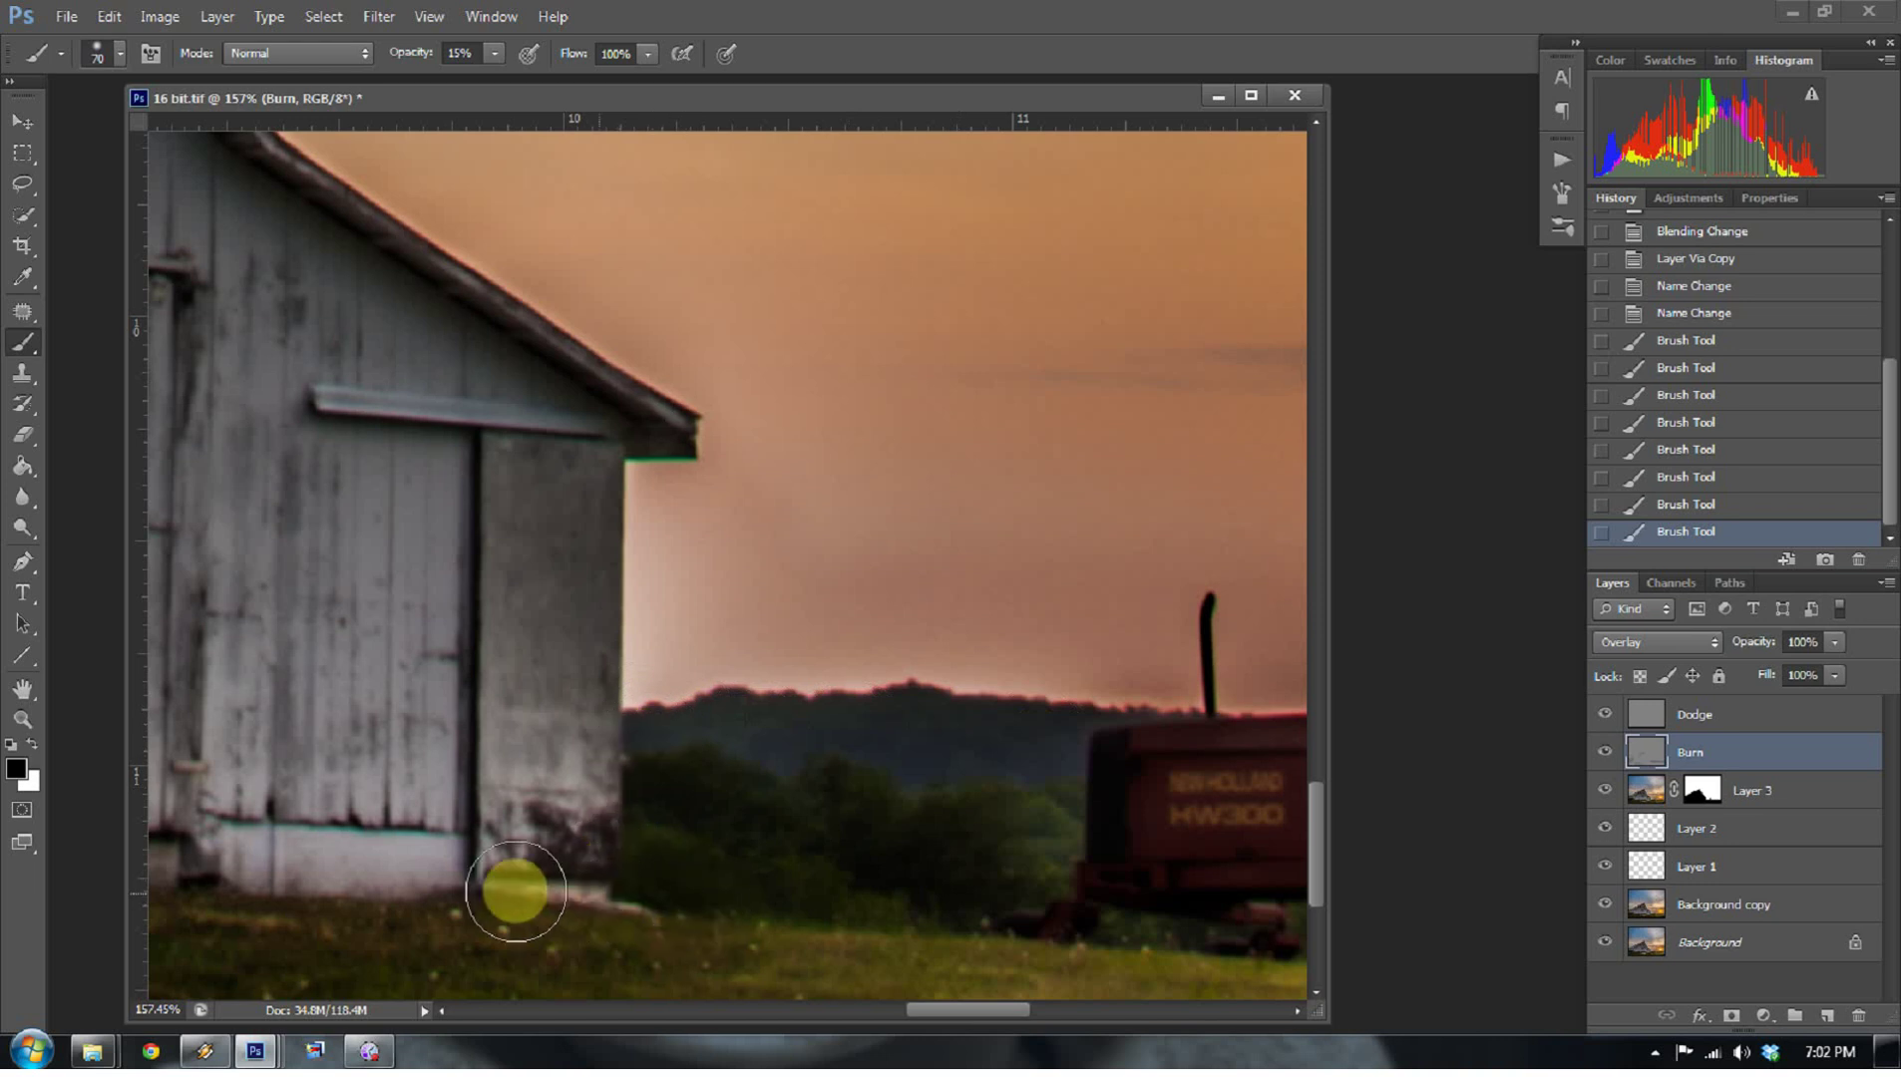
click(744, 881)
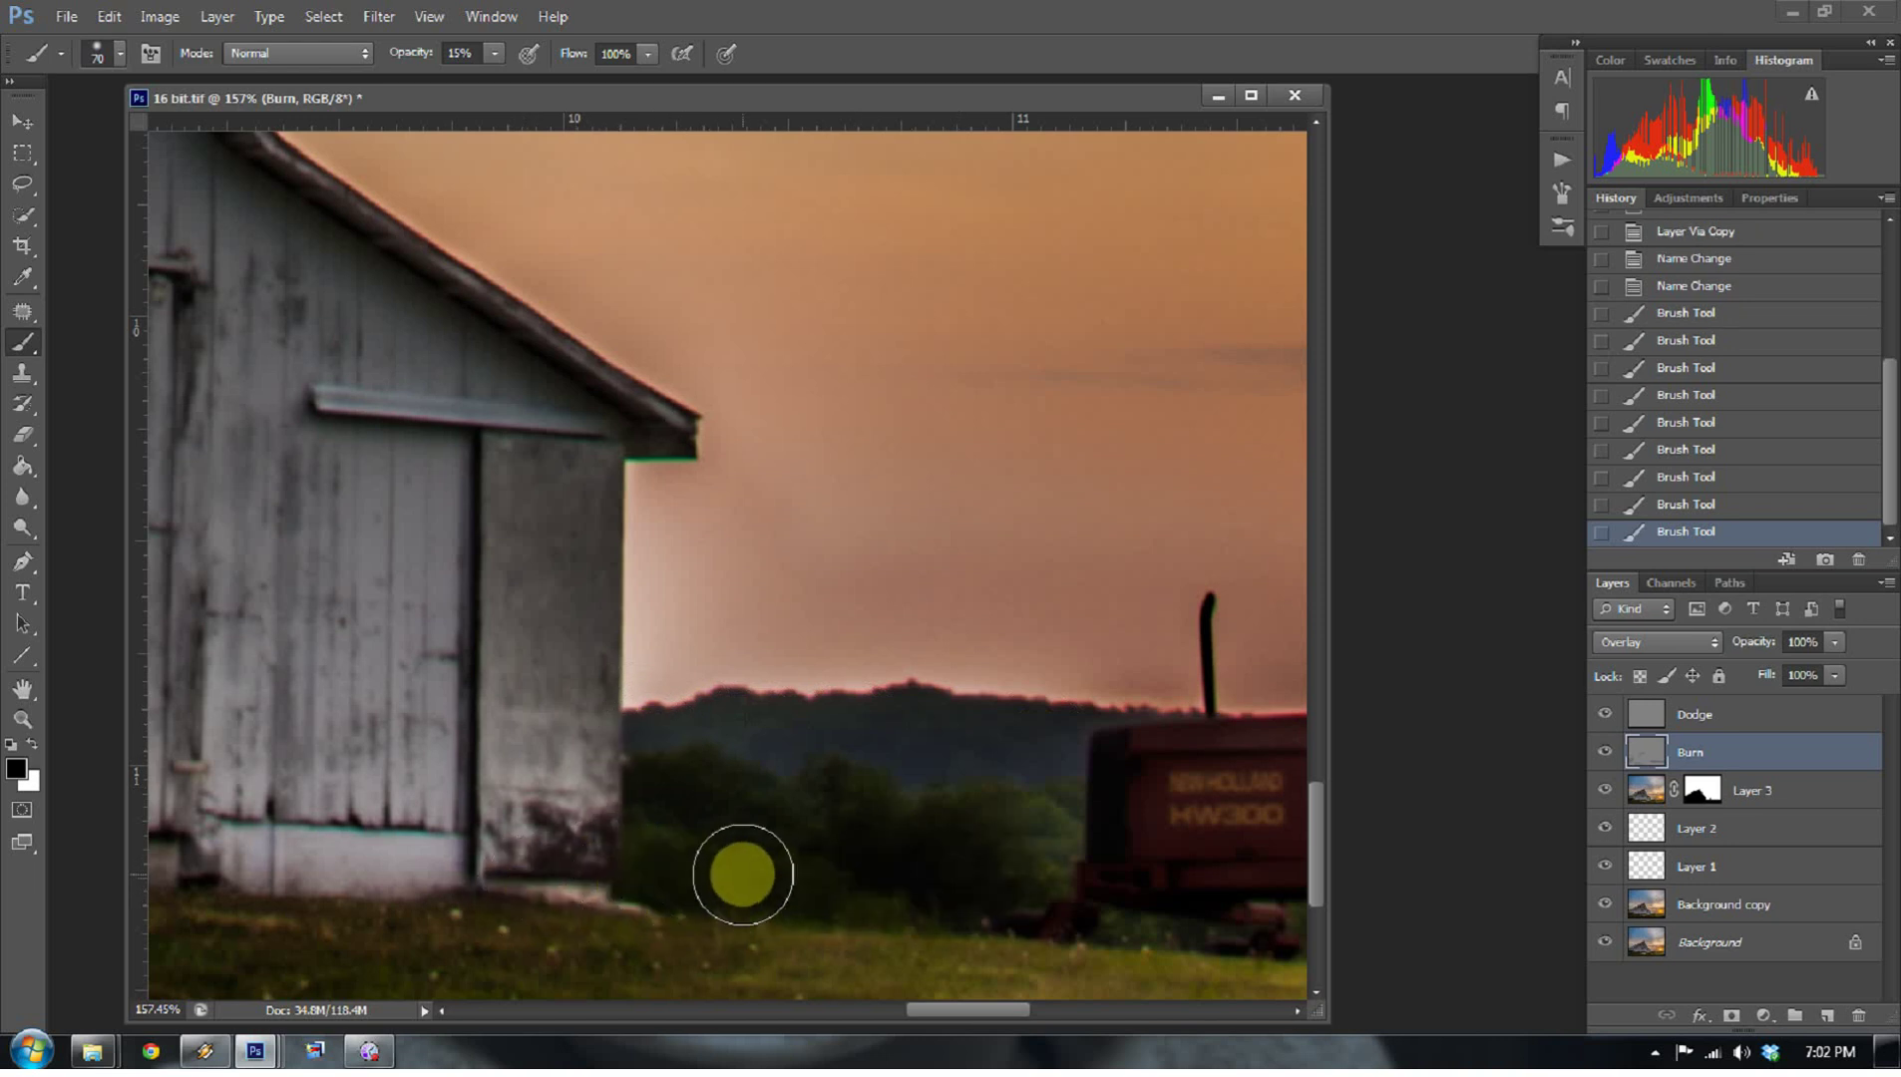
key(z)
right_click(631, 401)
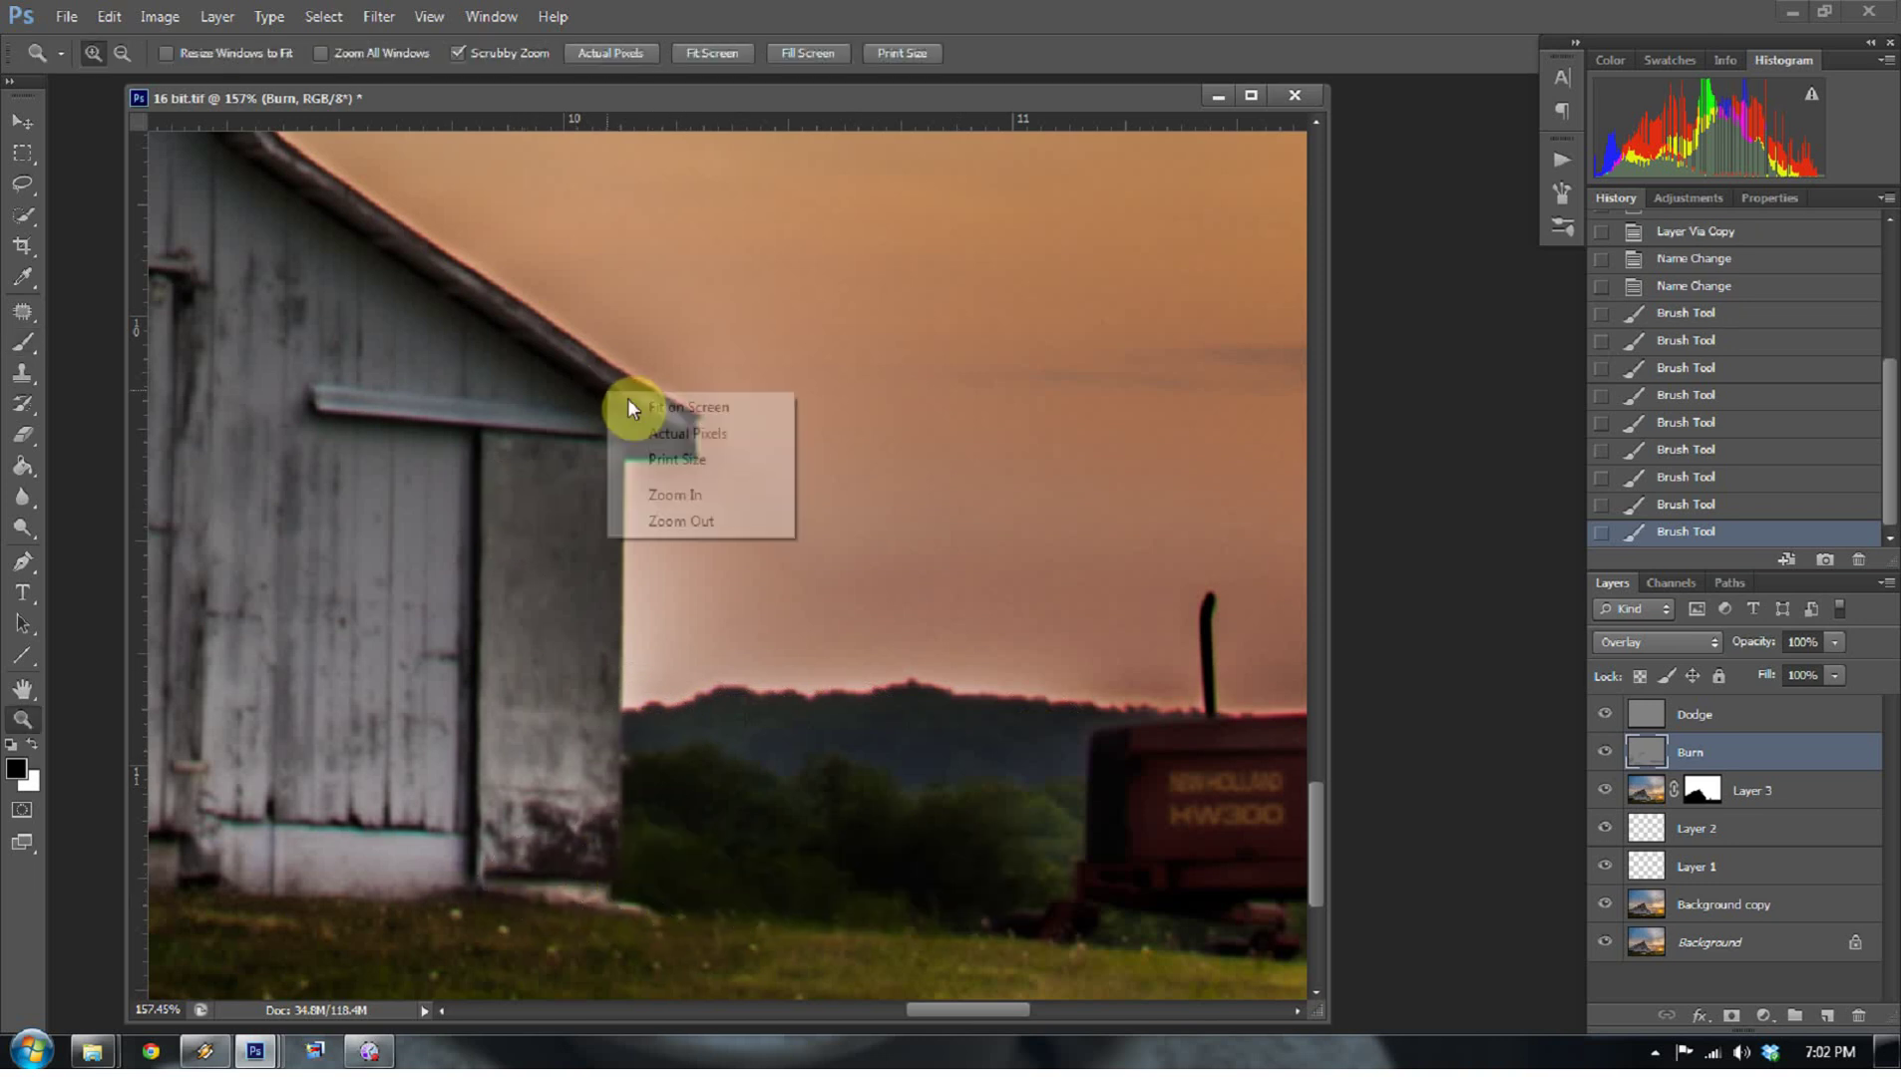
click(638, 406)
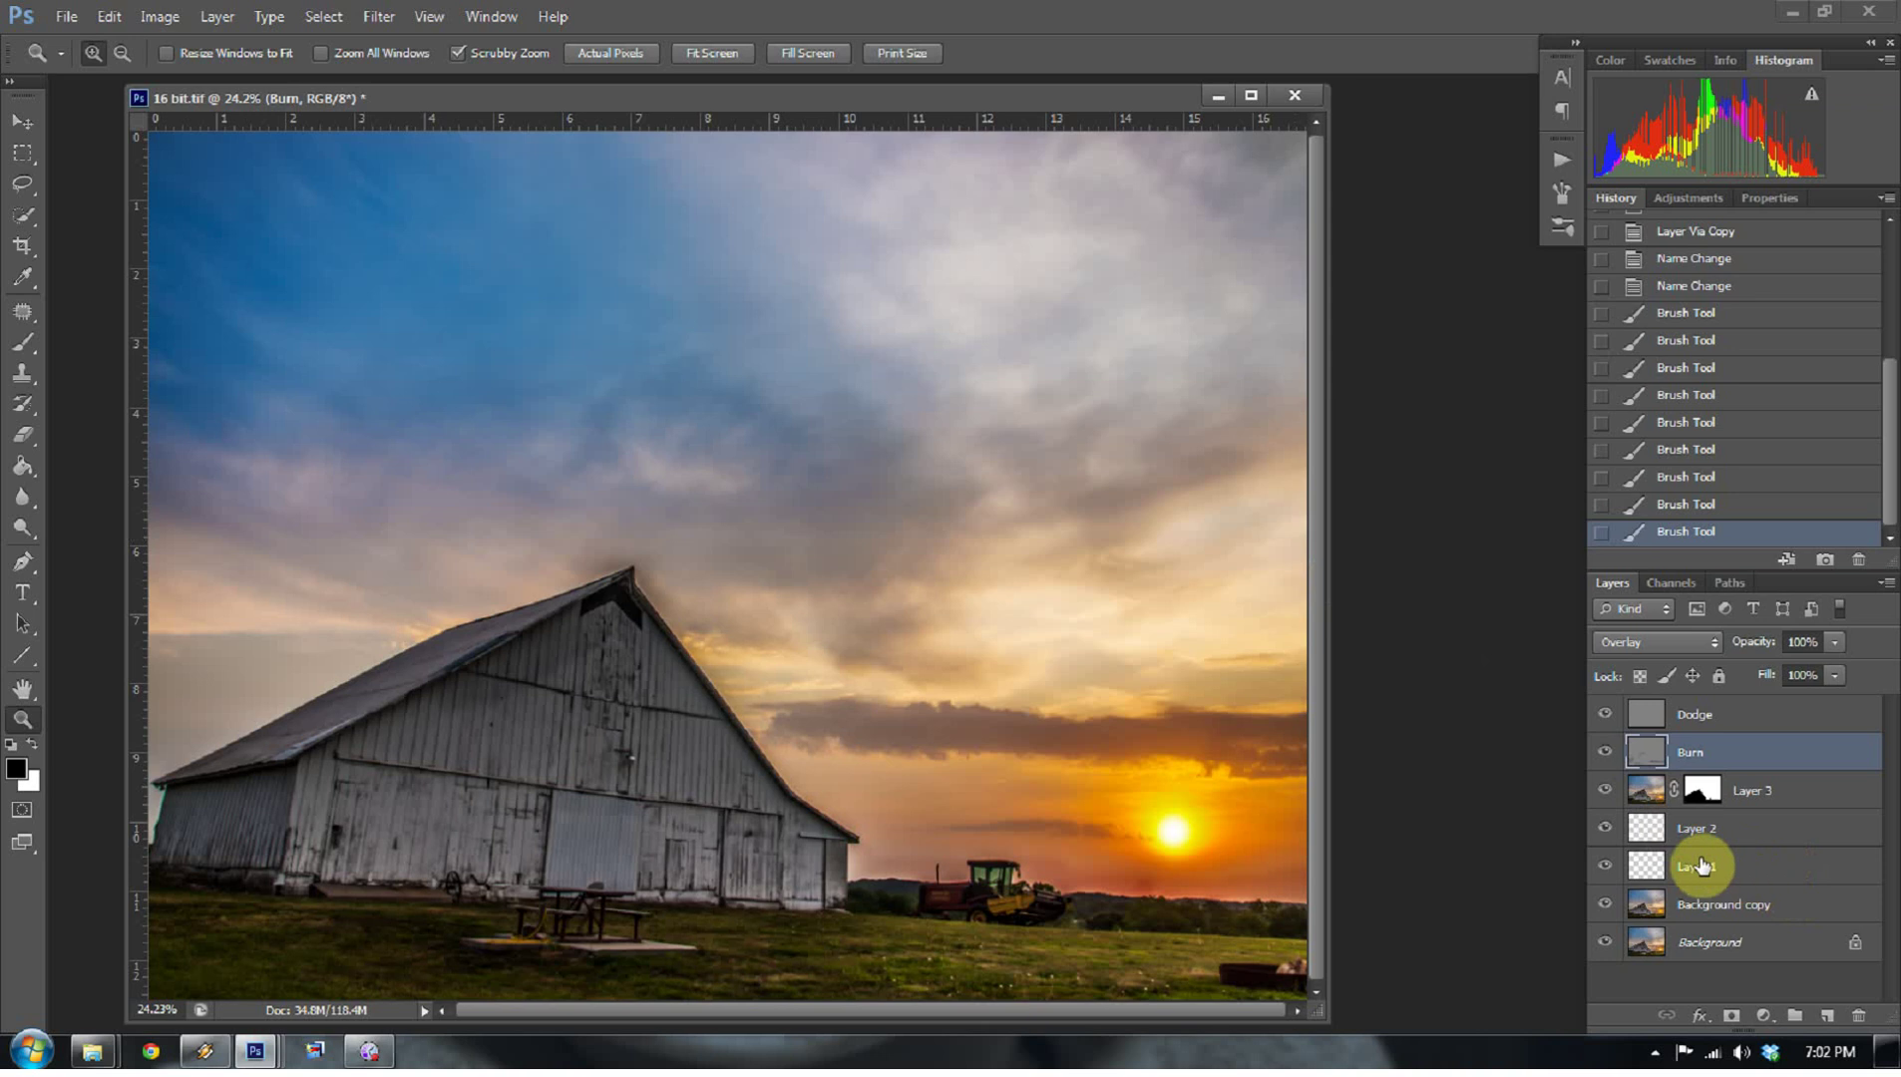
- On the Burn layer, darken the cloud band beside the barn and undo a stray stroke across the sky
click(1635, 714)
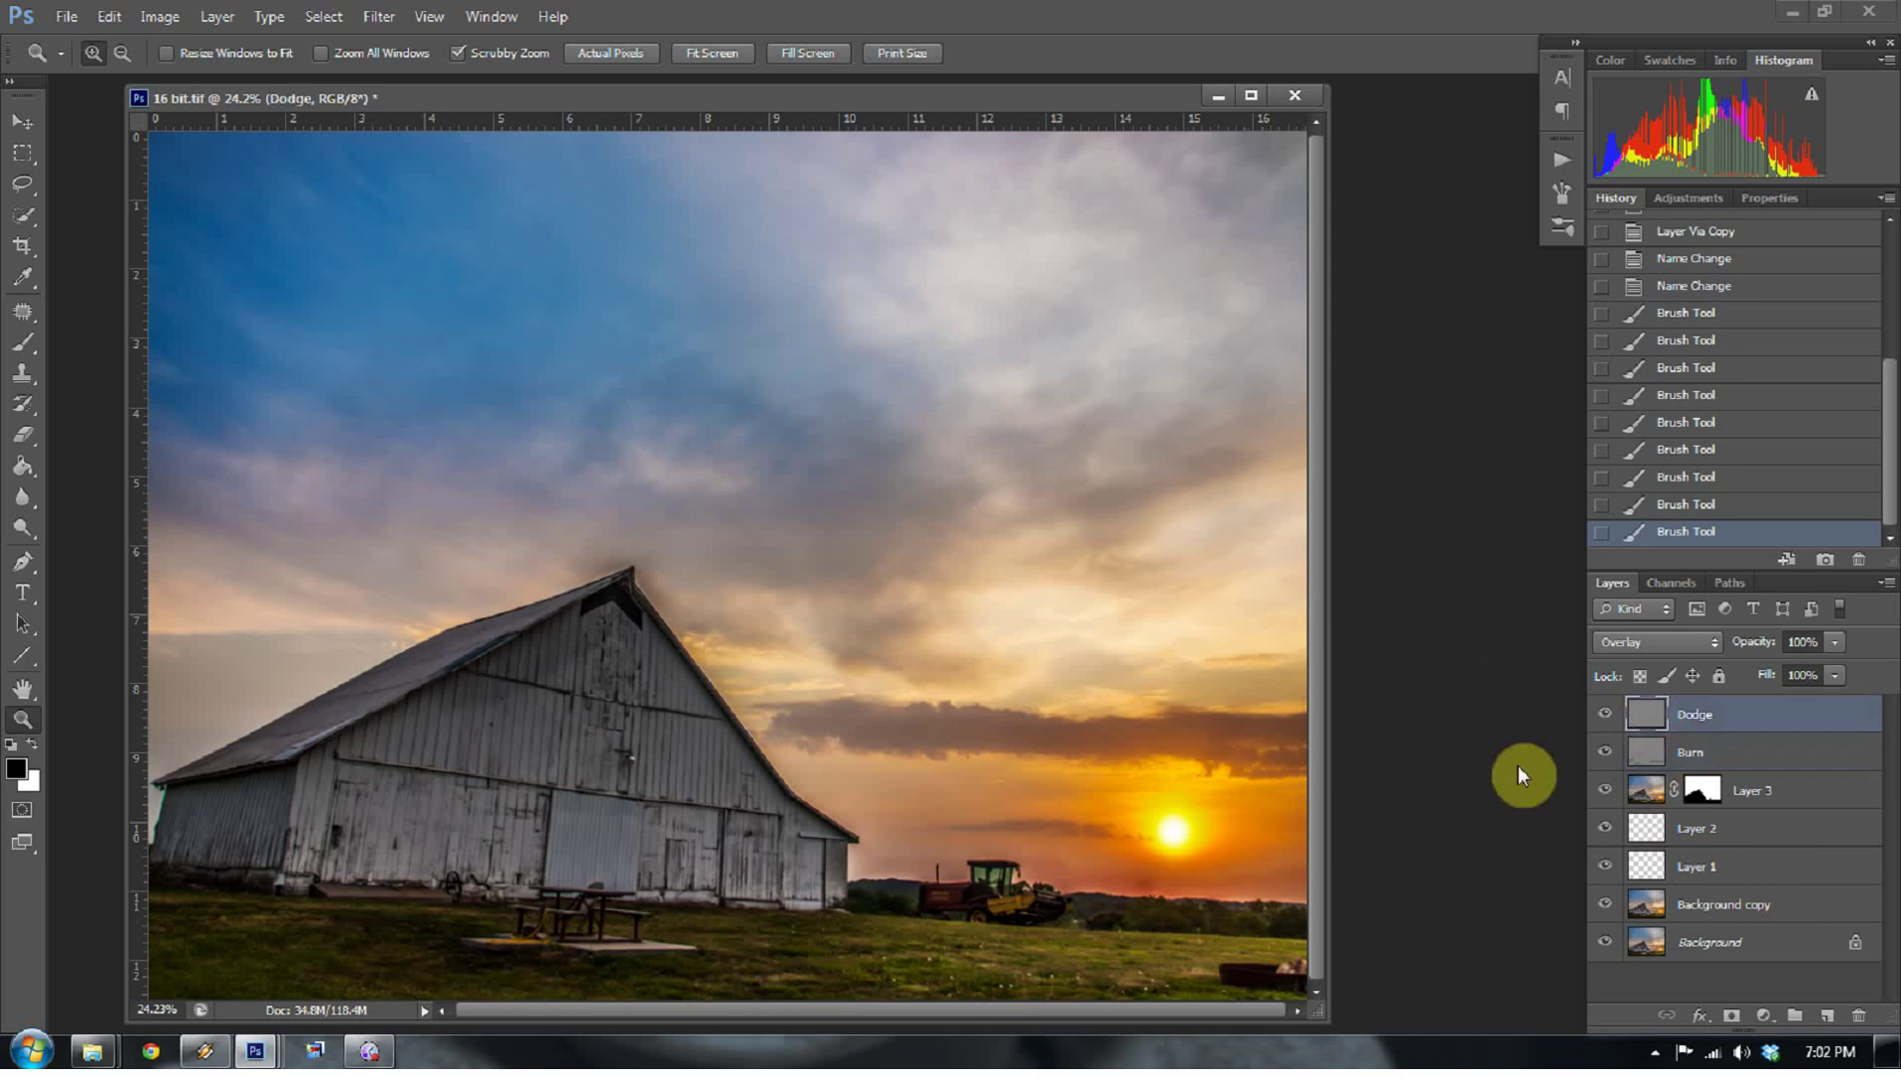
click(1654, 753)
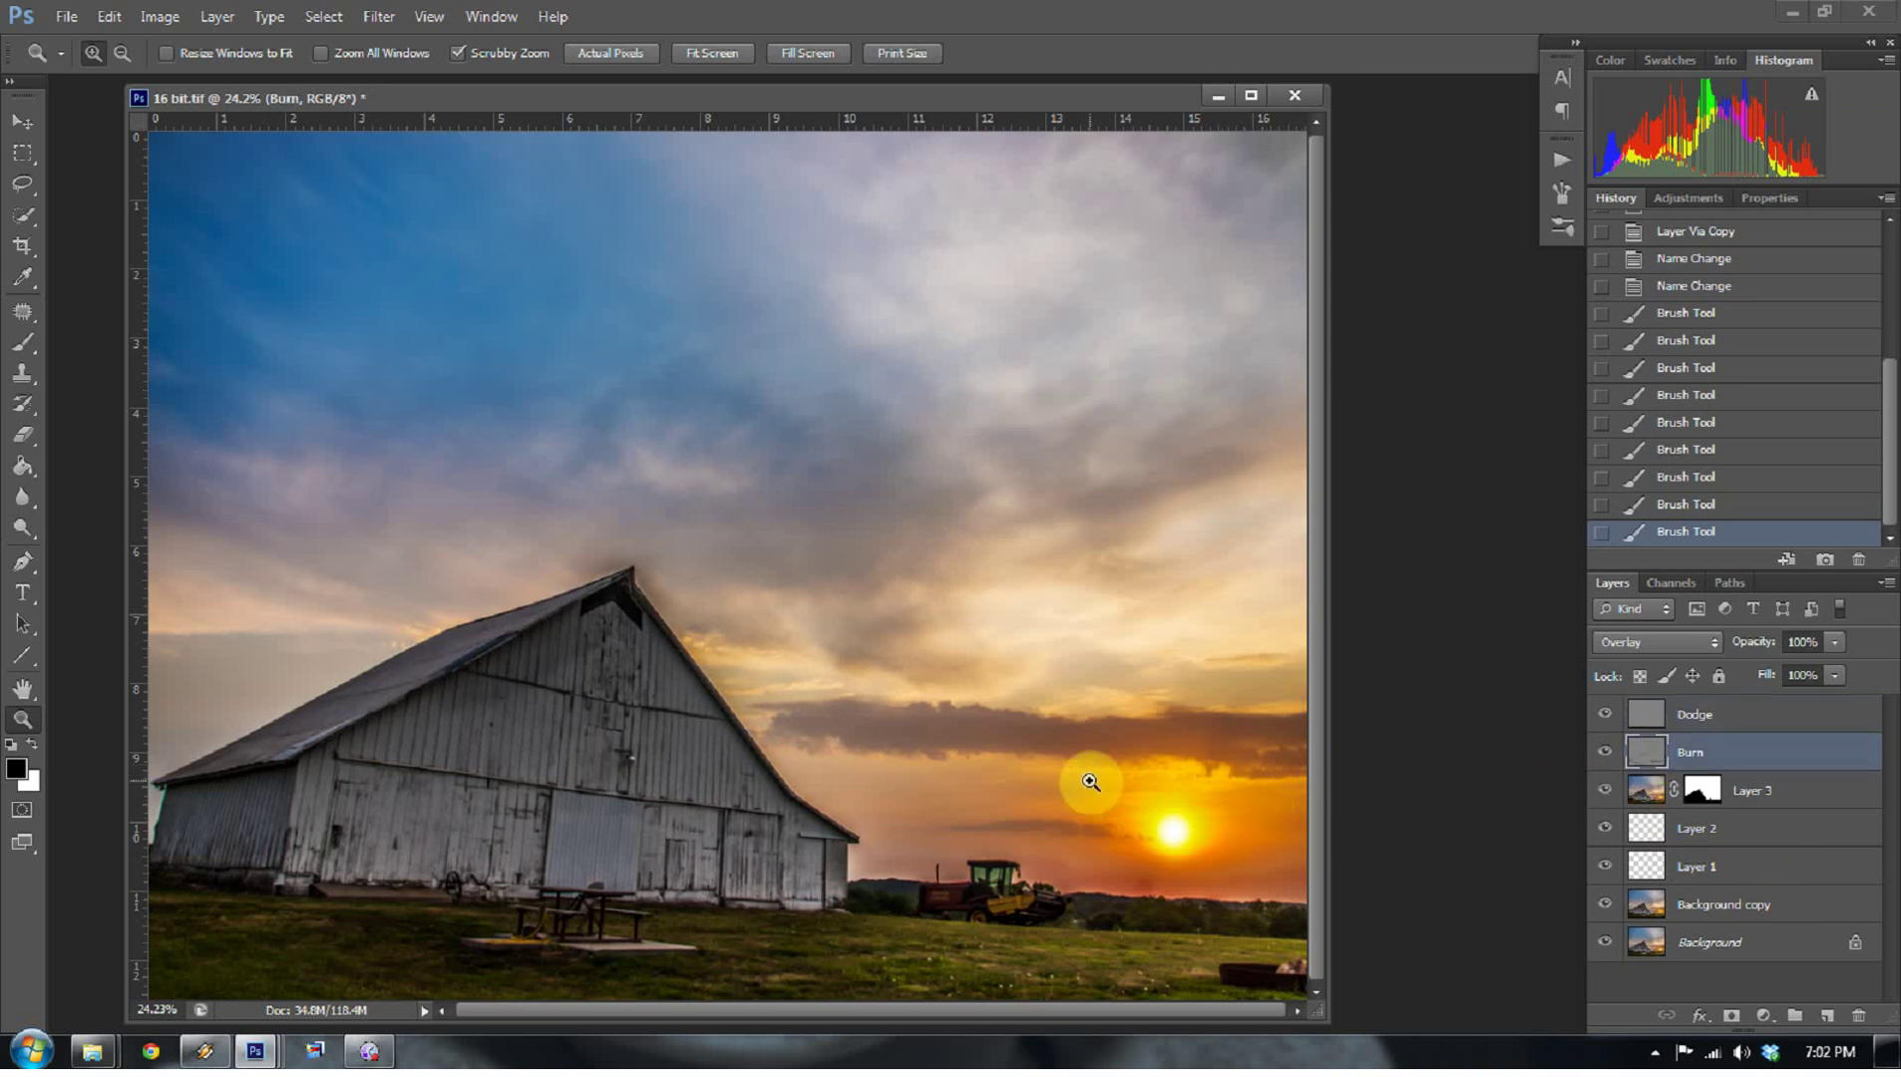
key(b)
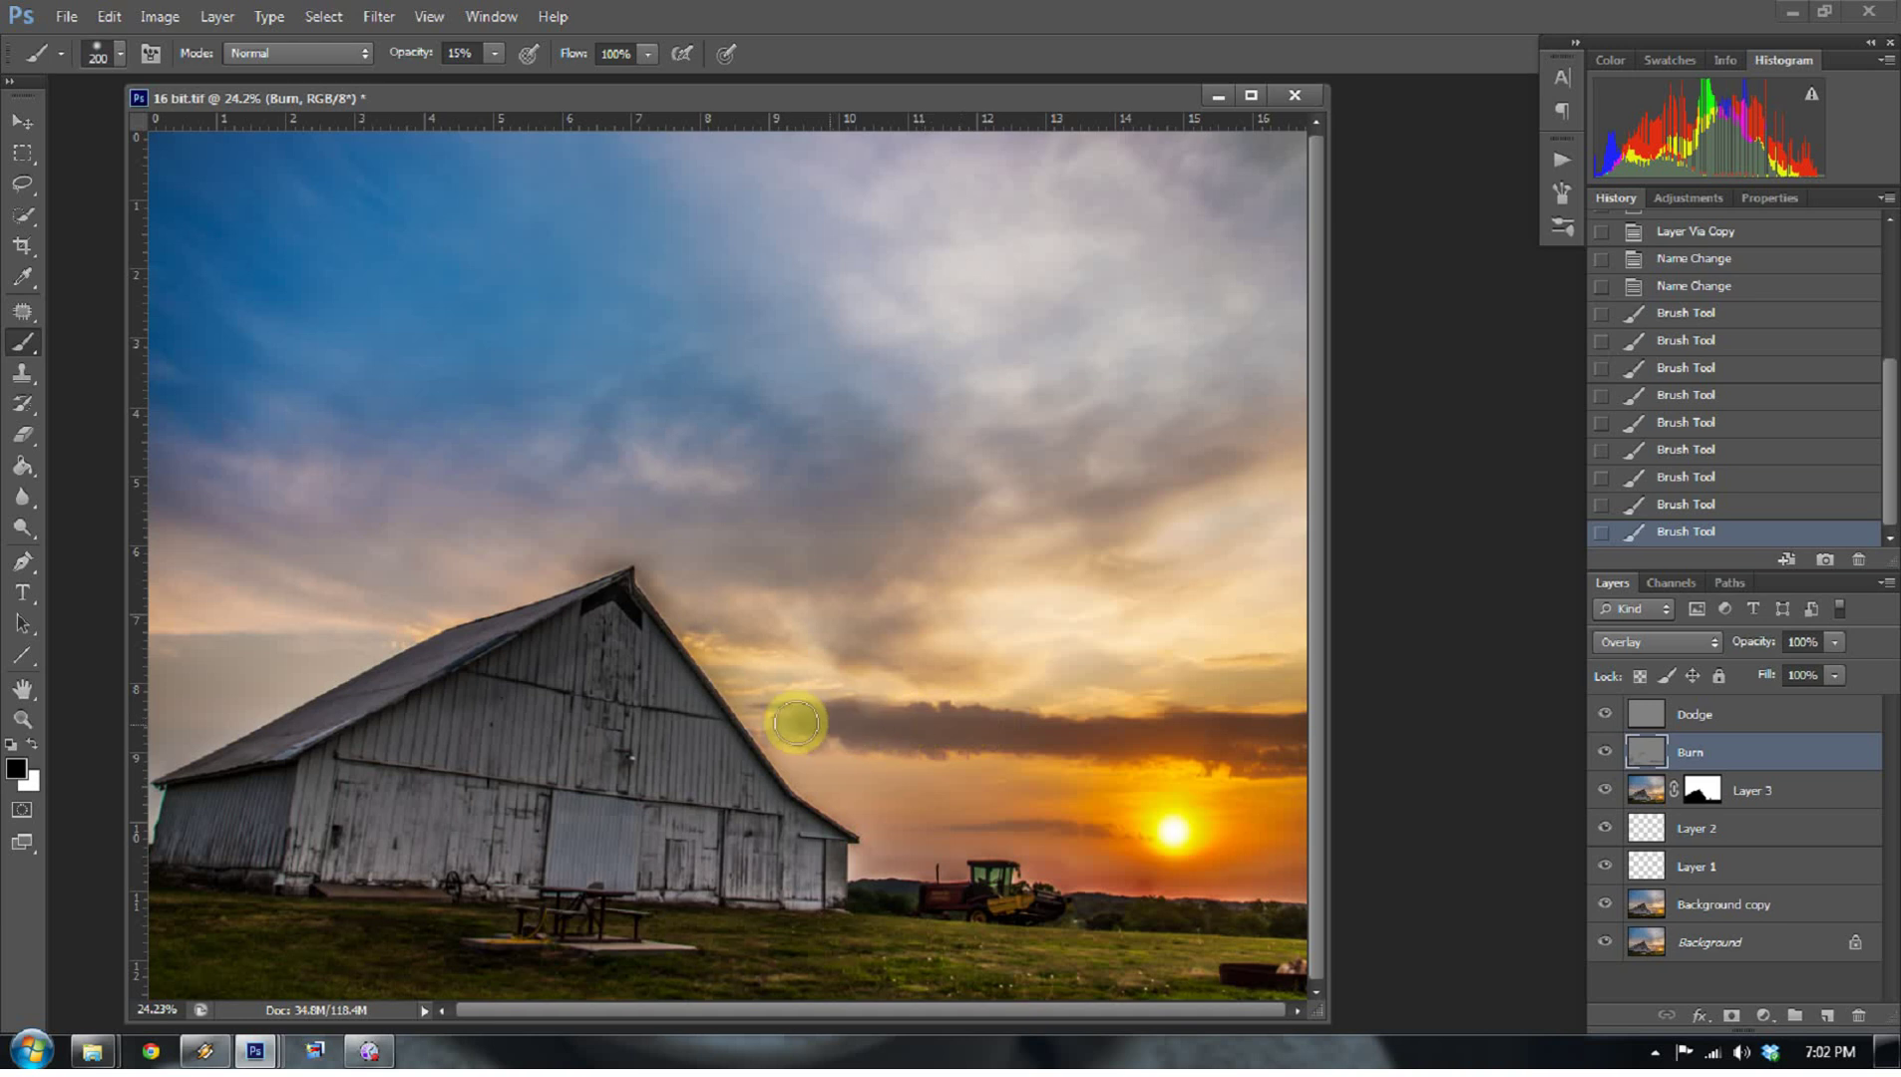
drag(814, 735, 904, 722)
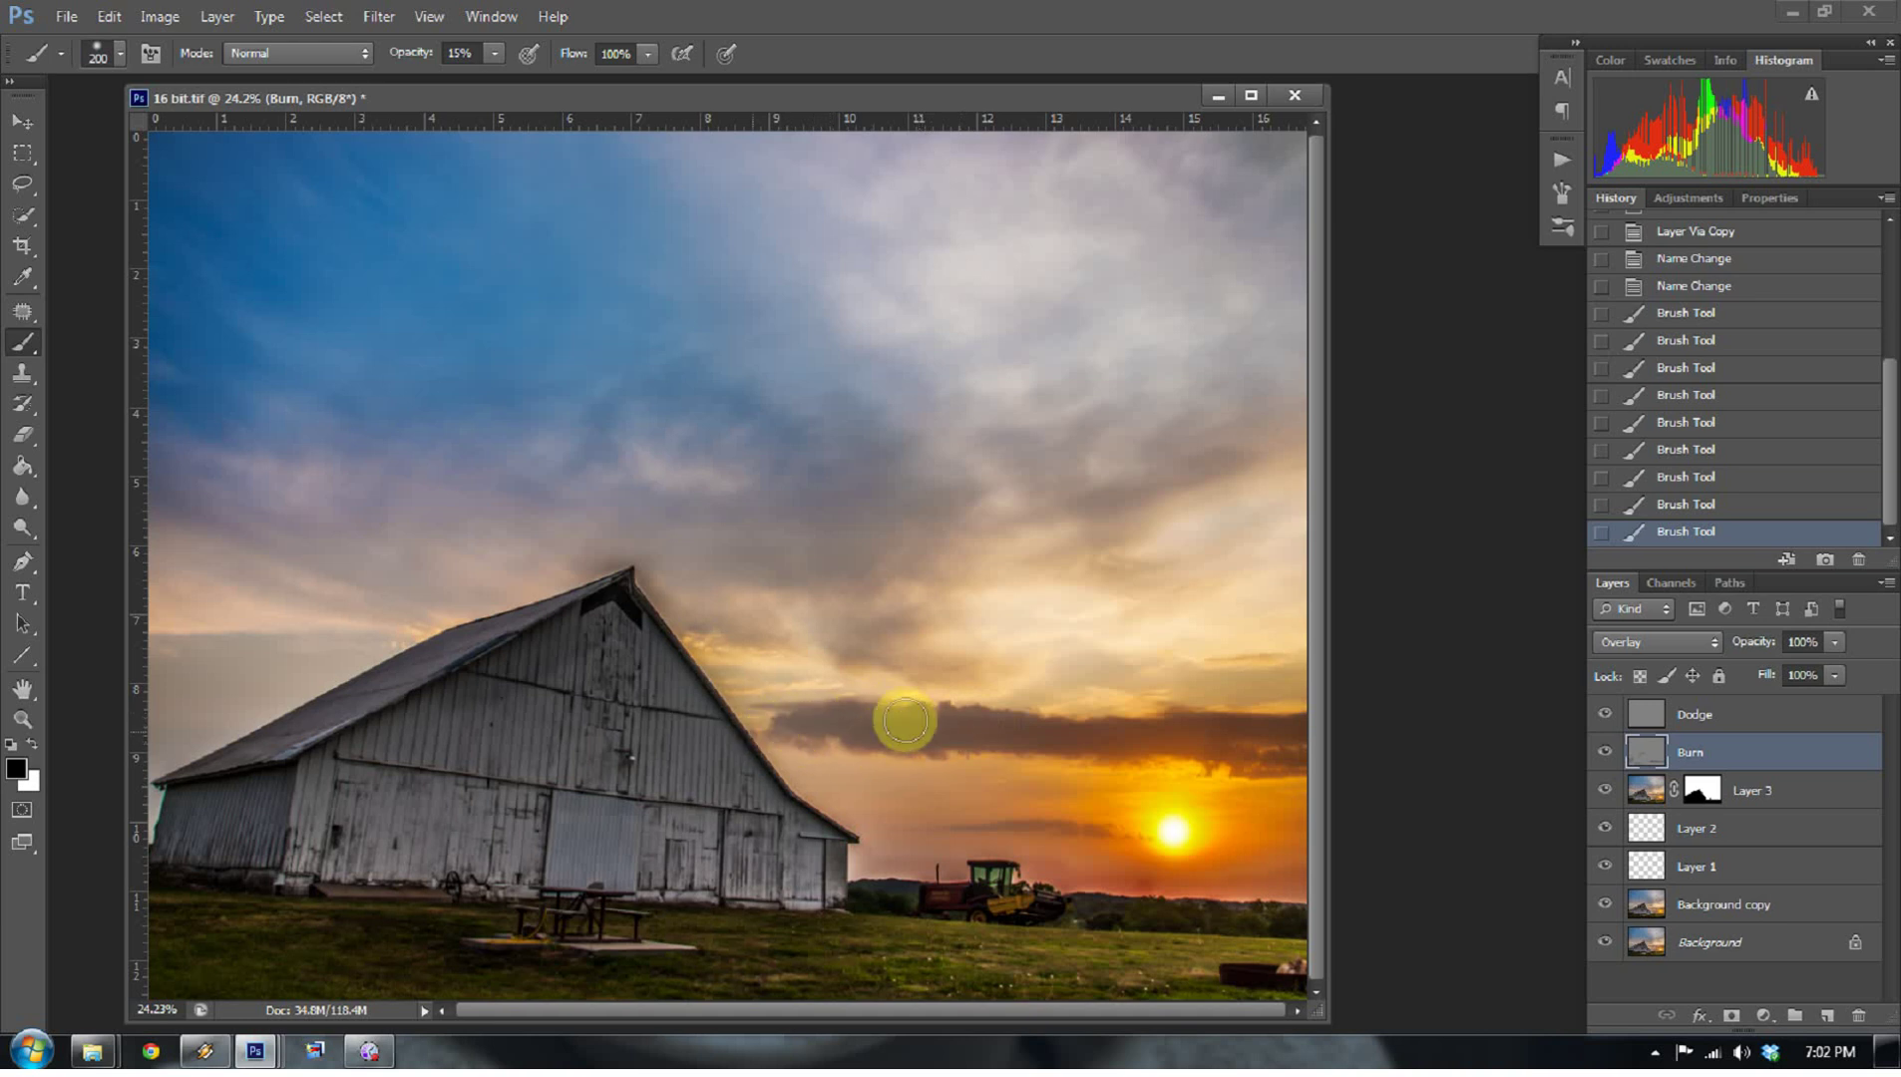
key(bracketright)
key(bracketright)
key(bracketright)
key(bracketright)
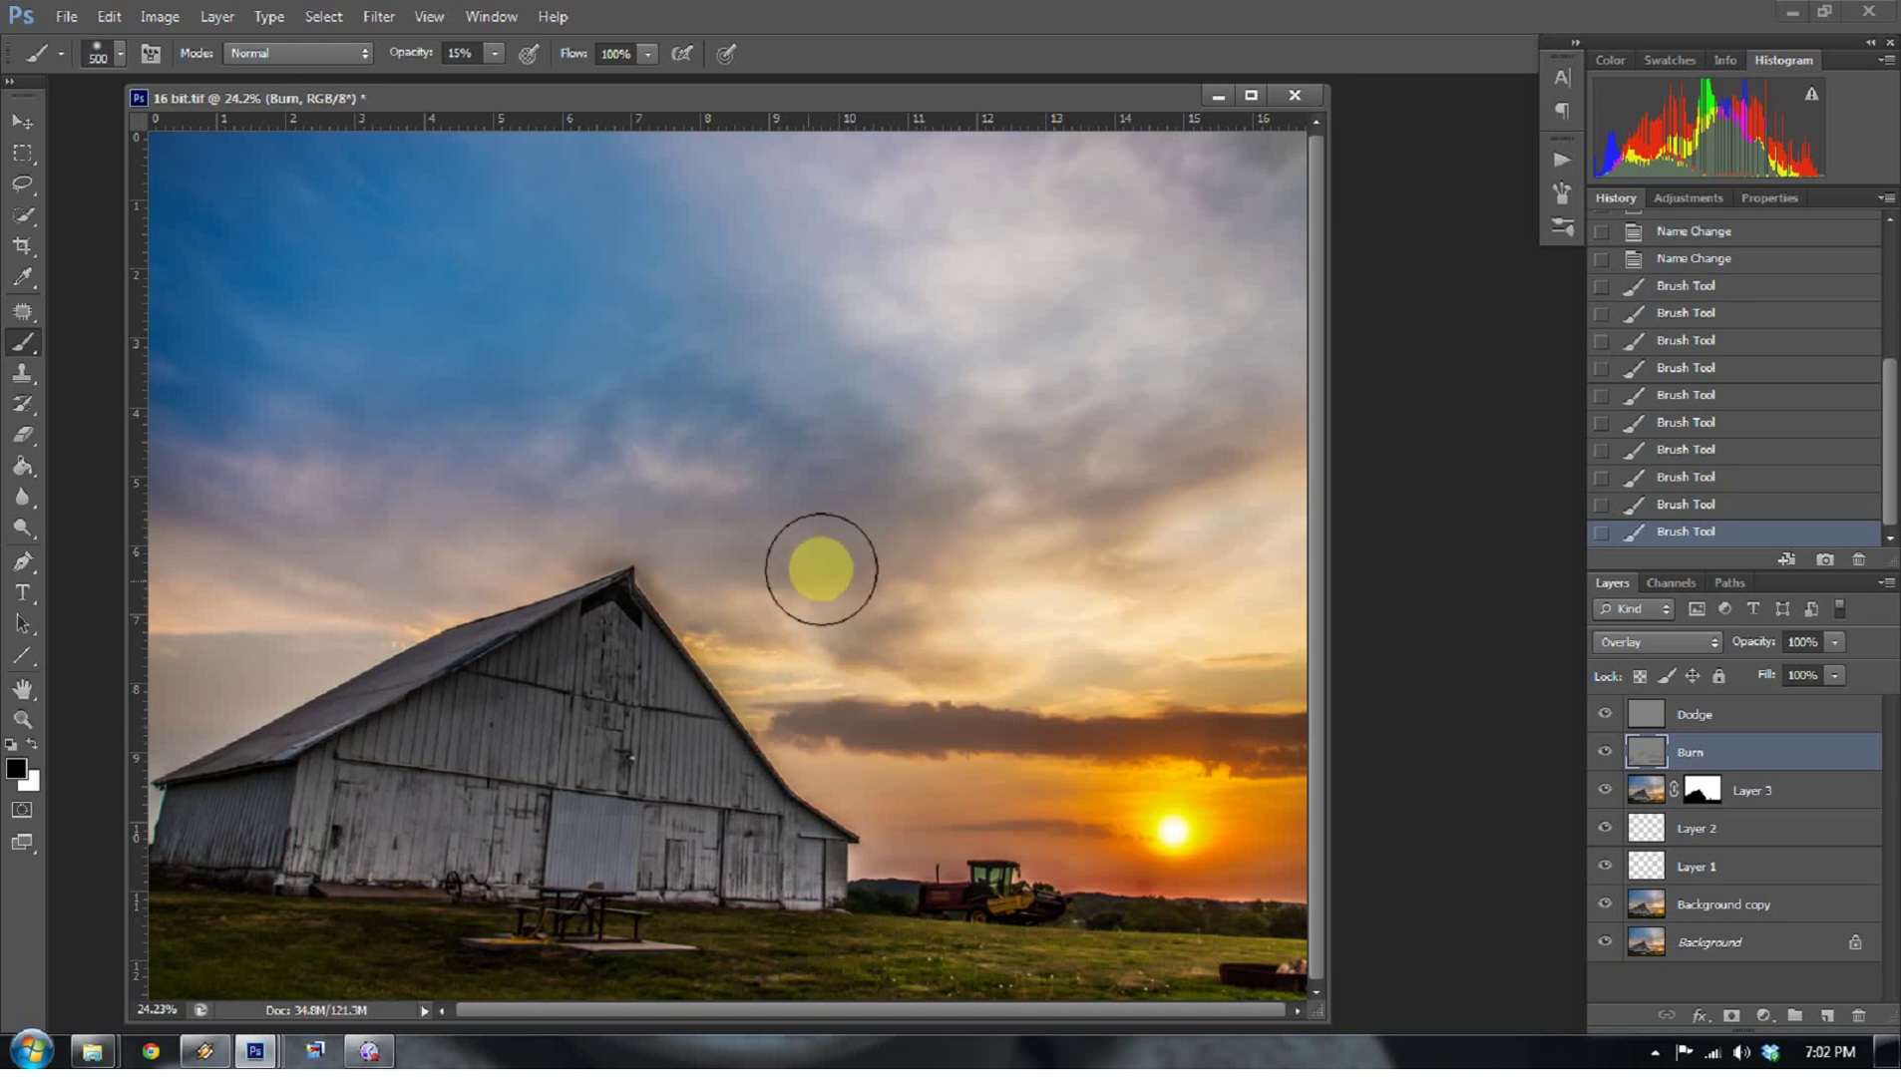
mouse_move(701, 586)
mouse_down()
mouse_move(887, 501)
mouse_move(953, 517)
mouse_up()
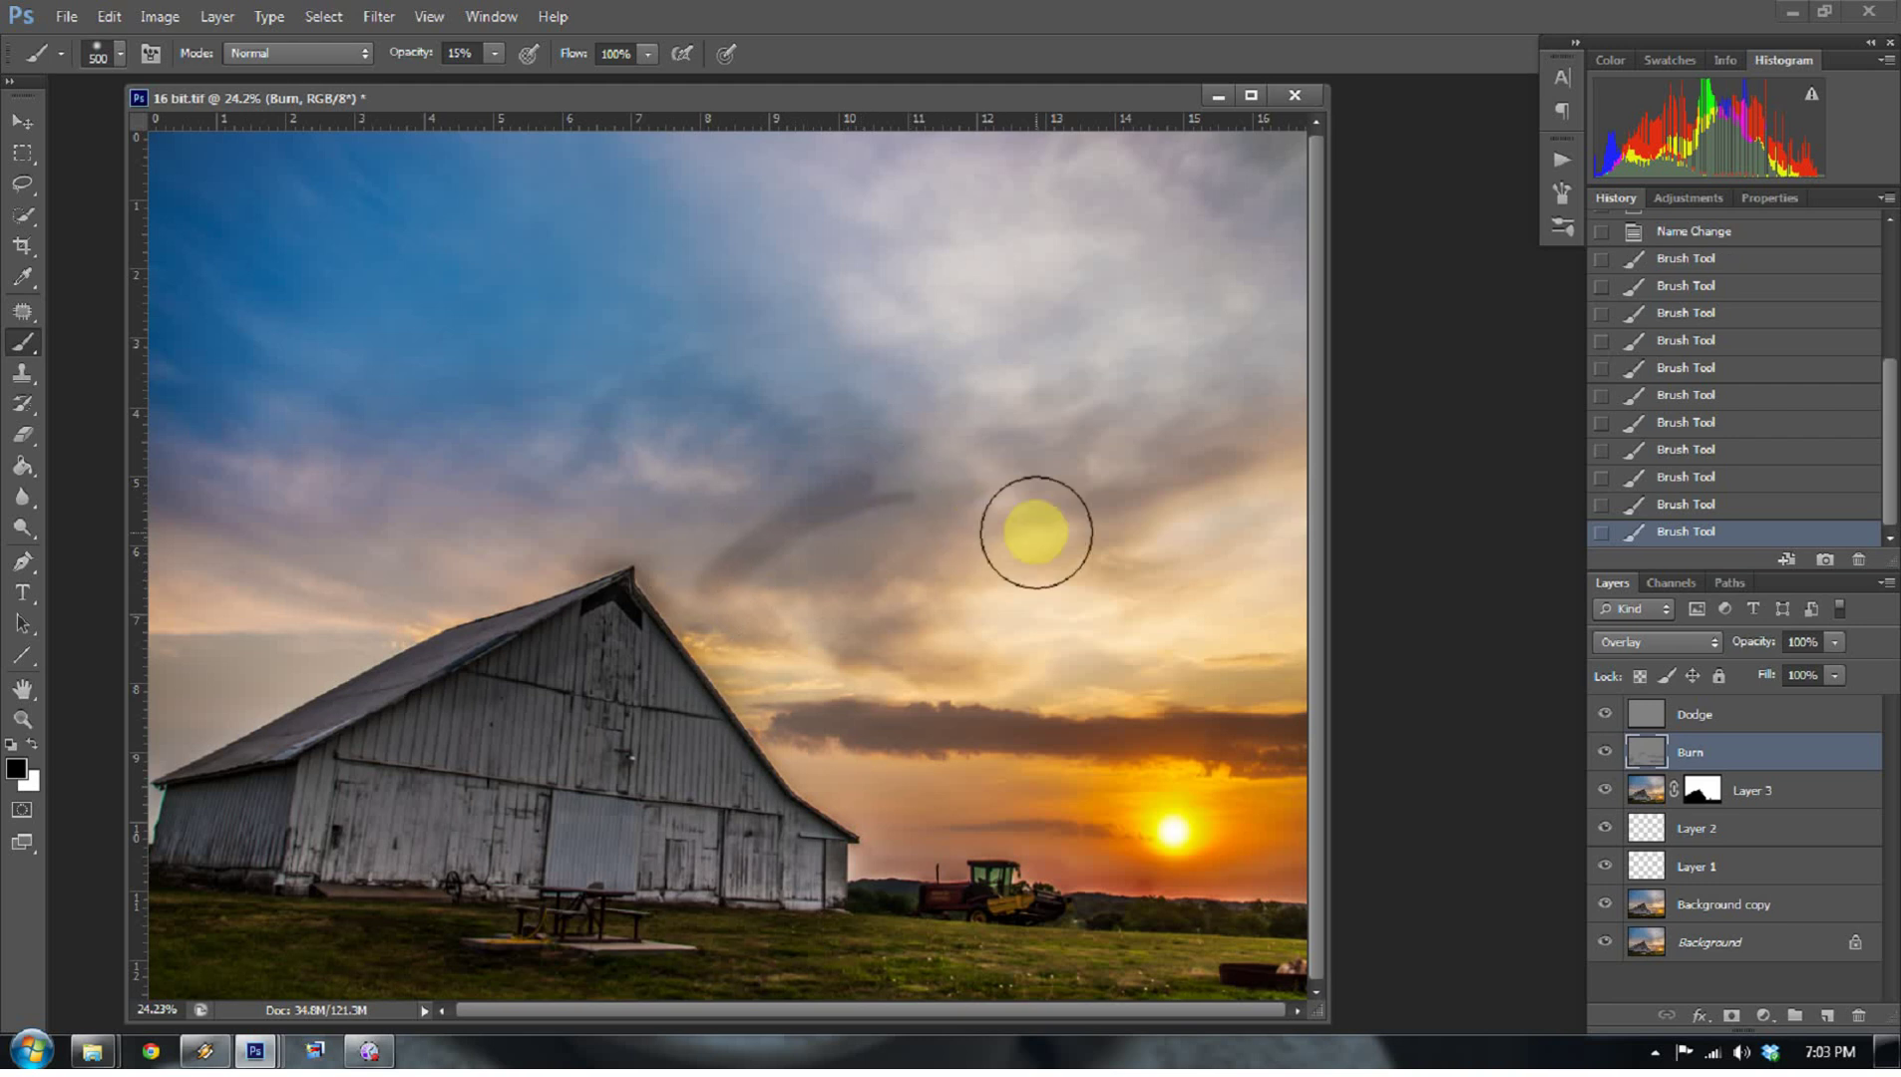
click(1752, 506)
- With white and a 250 px brush on the Dodge layer, lighten the sky by the barn roof and around the sun
click(1680, 730)
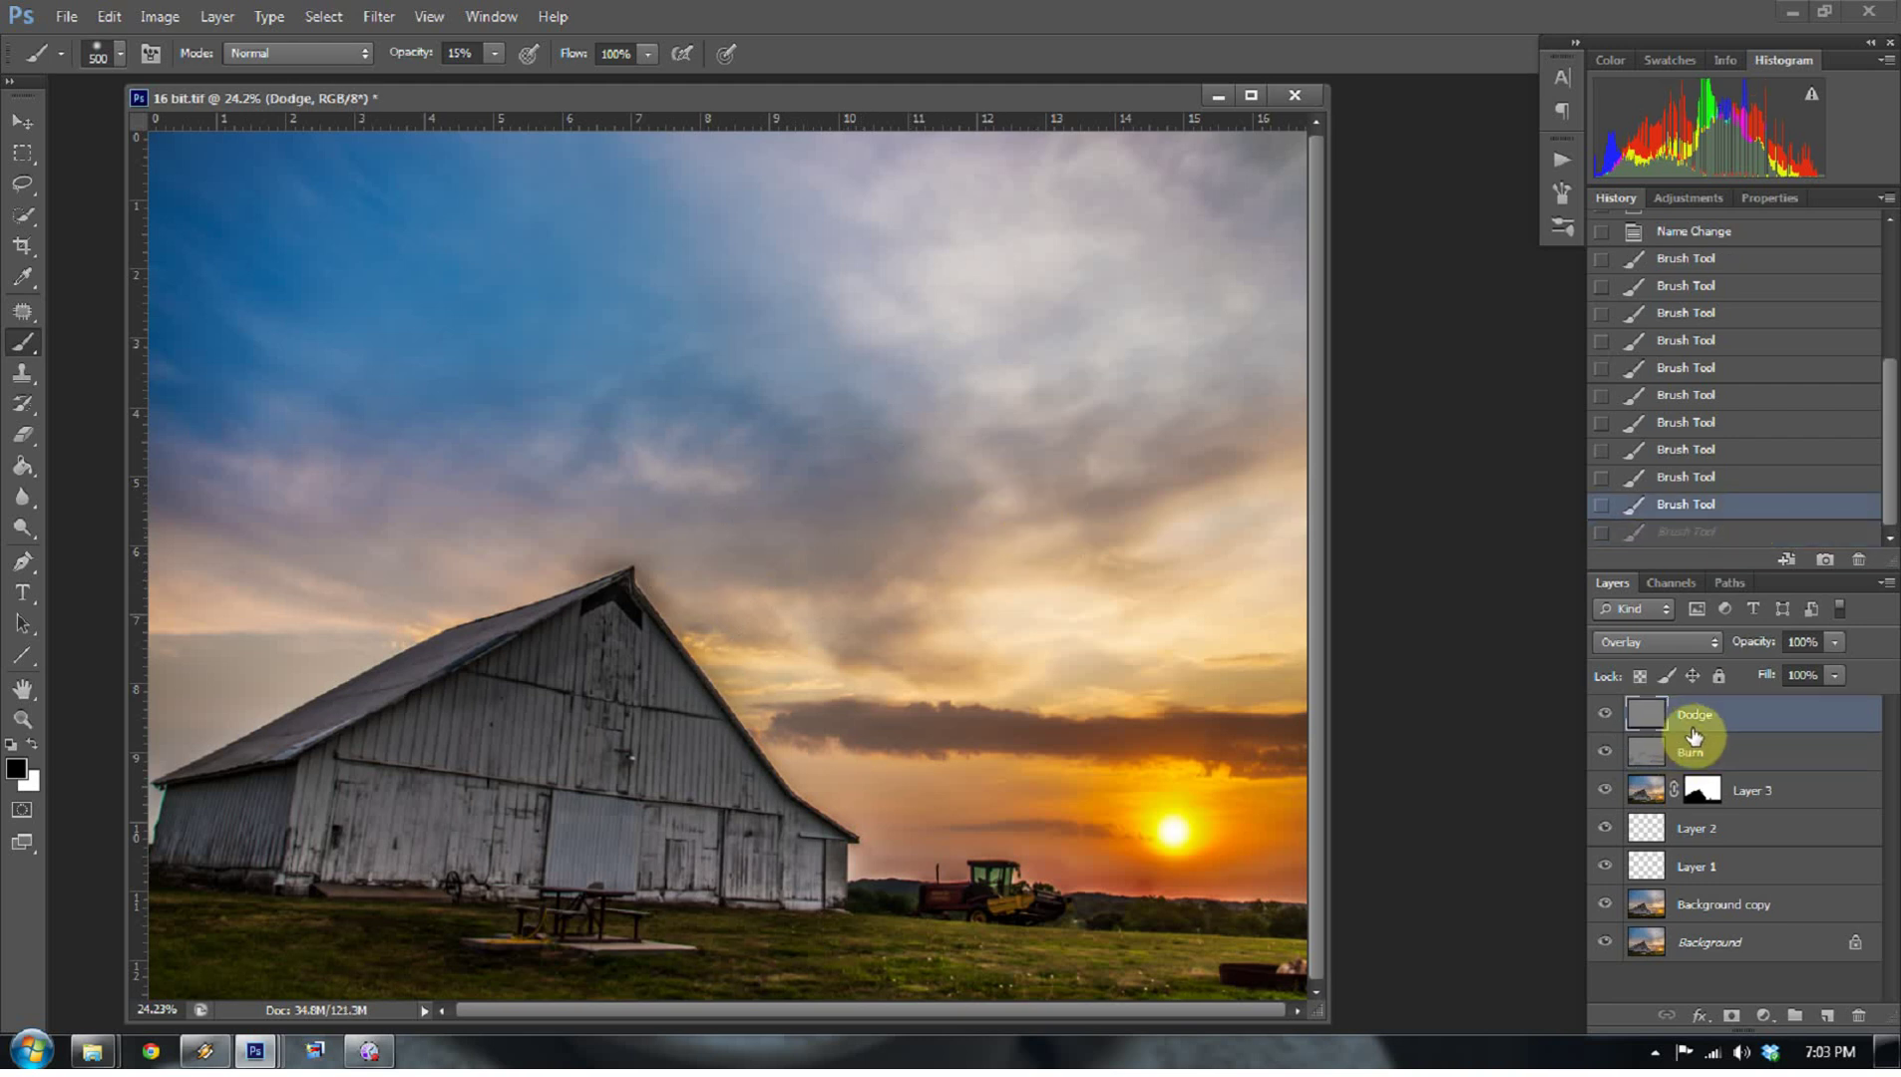
key(x)
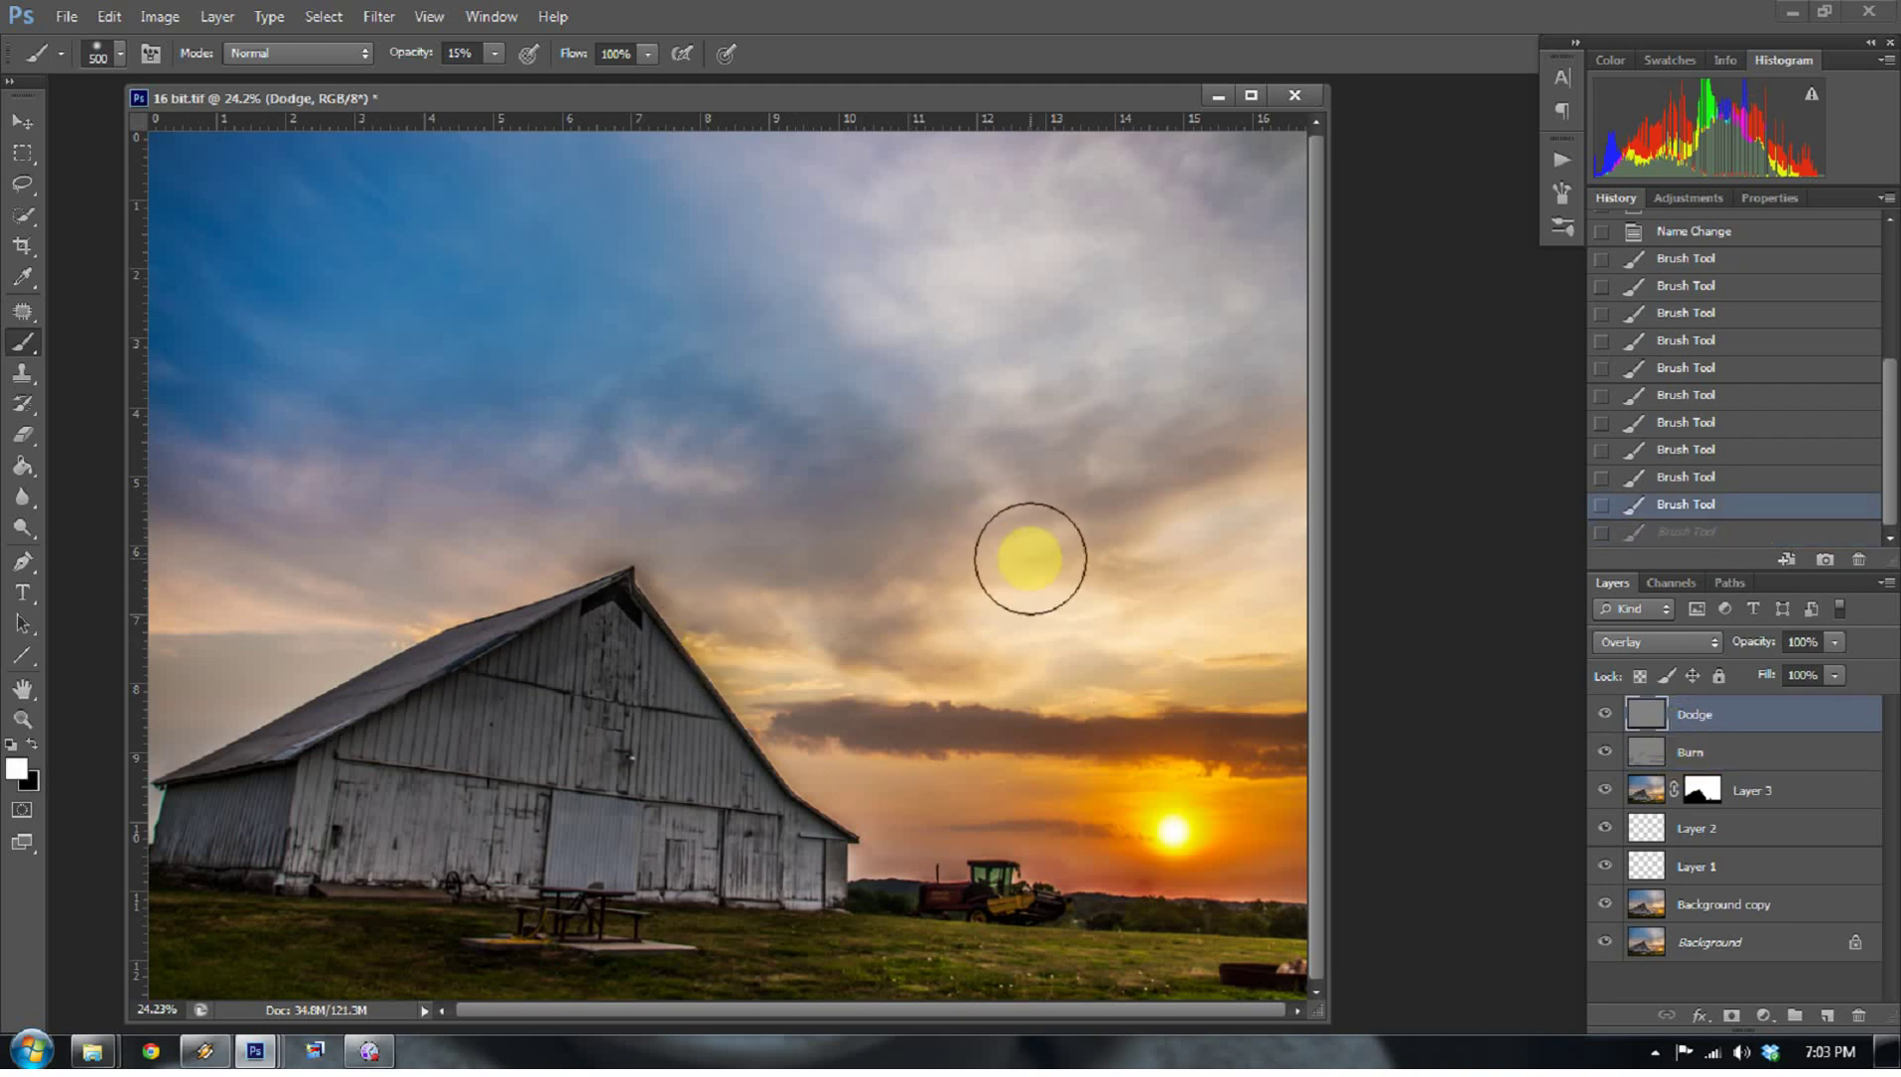
key(bracketleft)
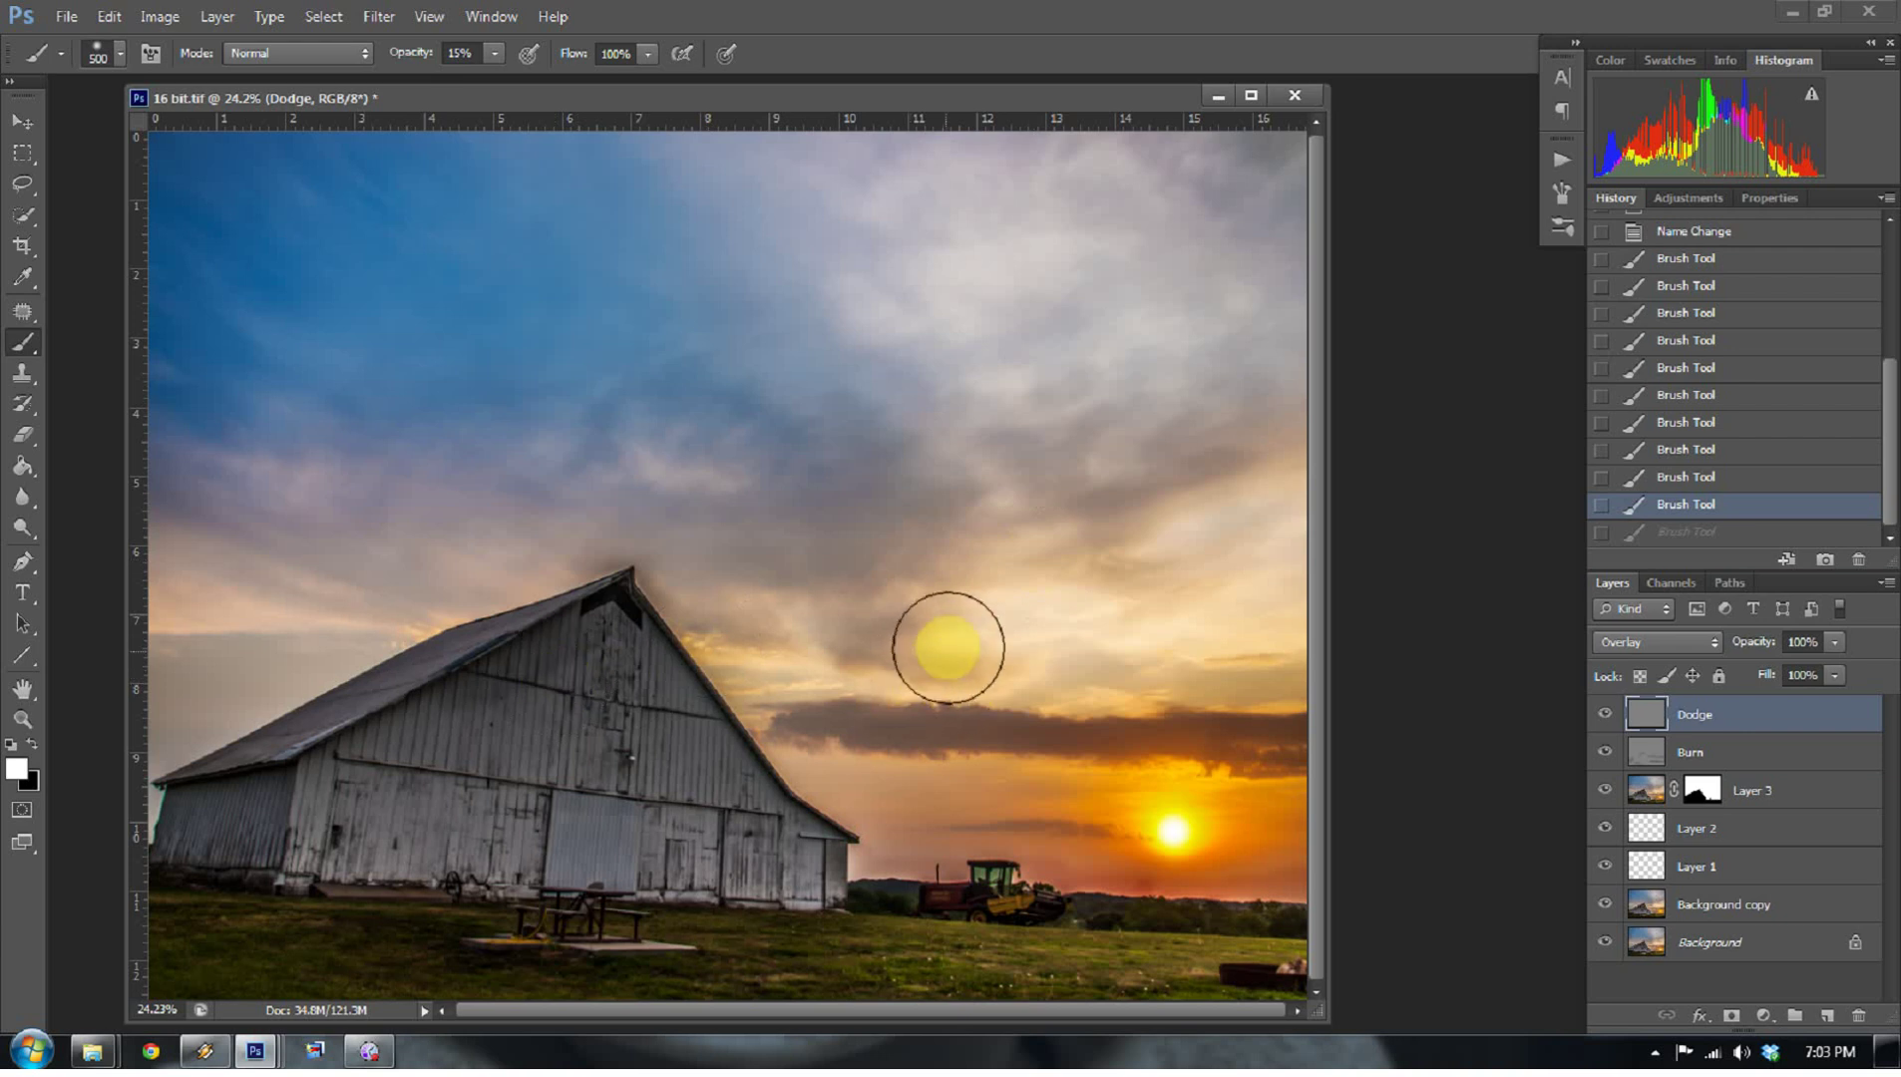
key(bracketleft)
key(bracketleft)
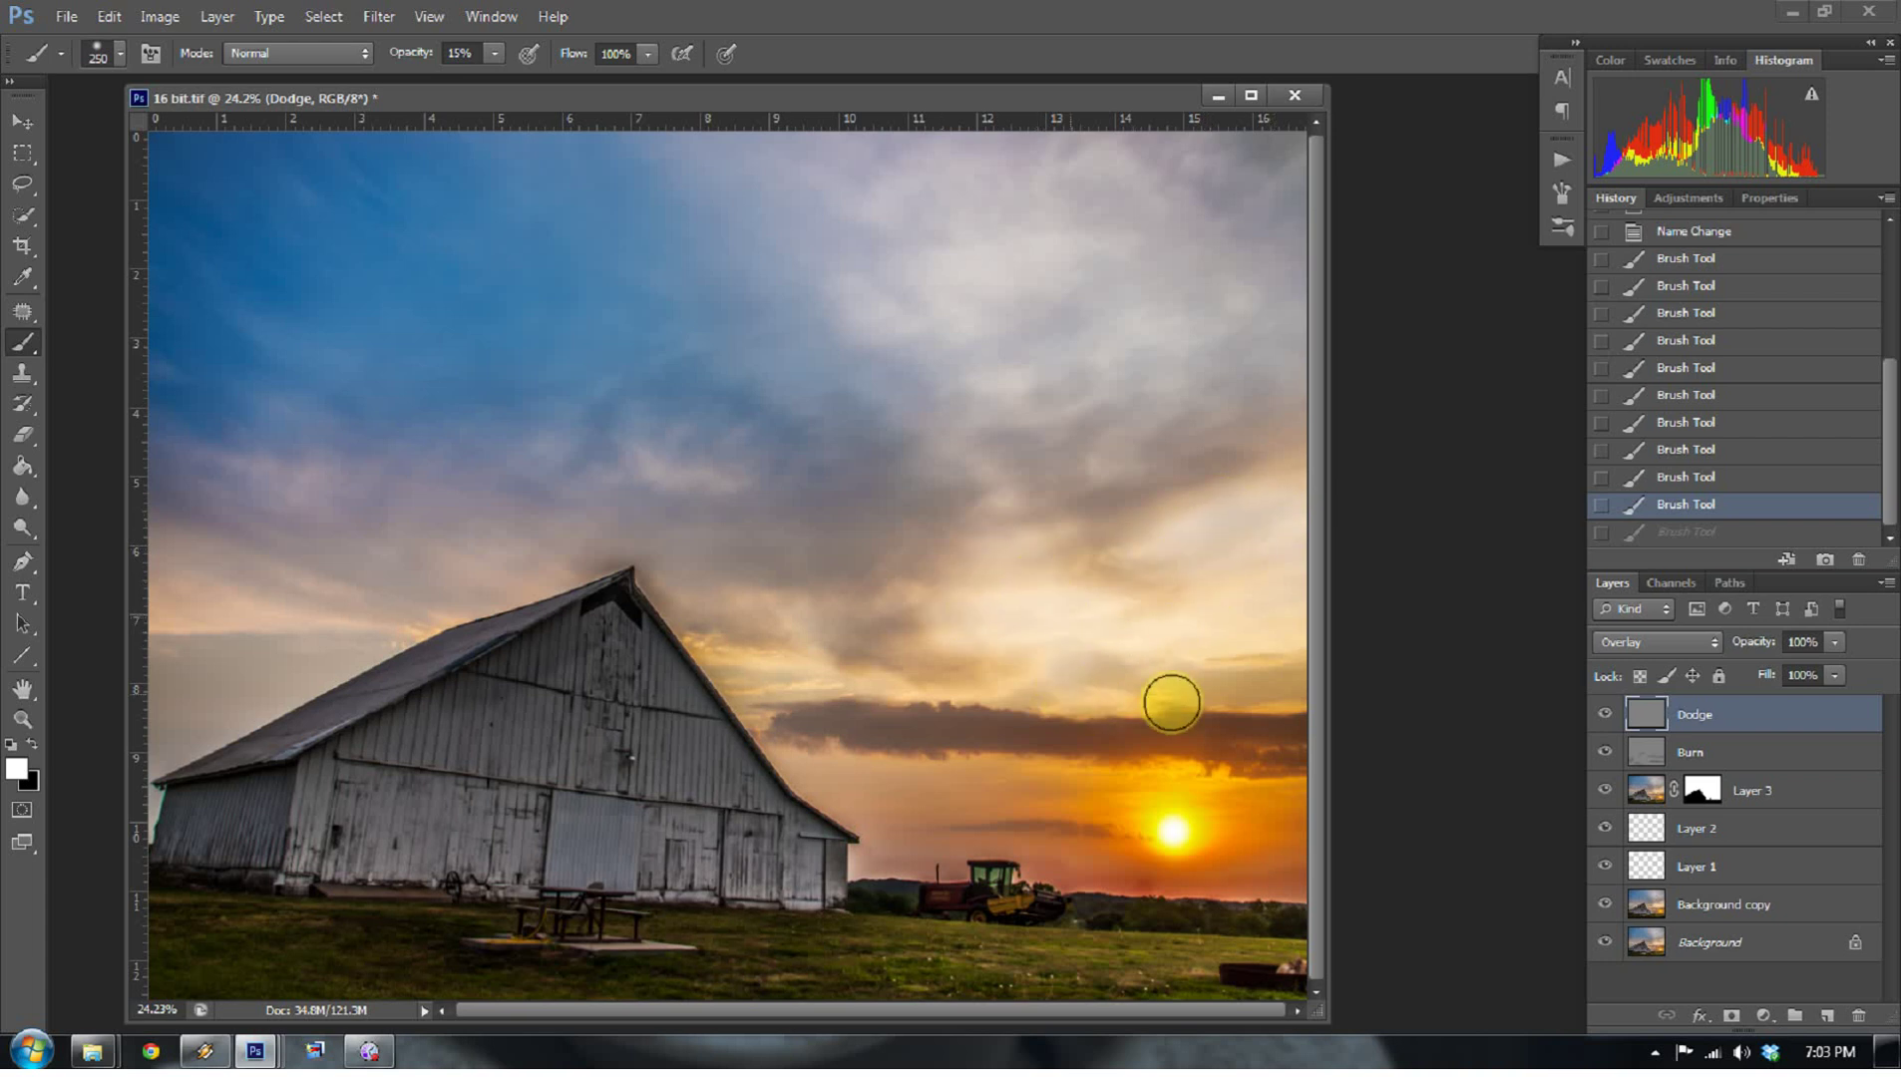
key(ctrl+z)
mouse_move(792, 670)
mouse_down()
mouse_move(735, 650)
mouse_move(821, 634)
mouse_move(772, 662)
mouse_up()
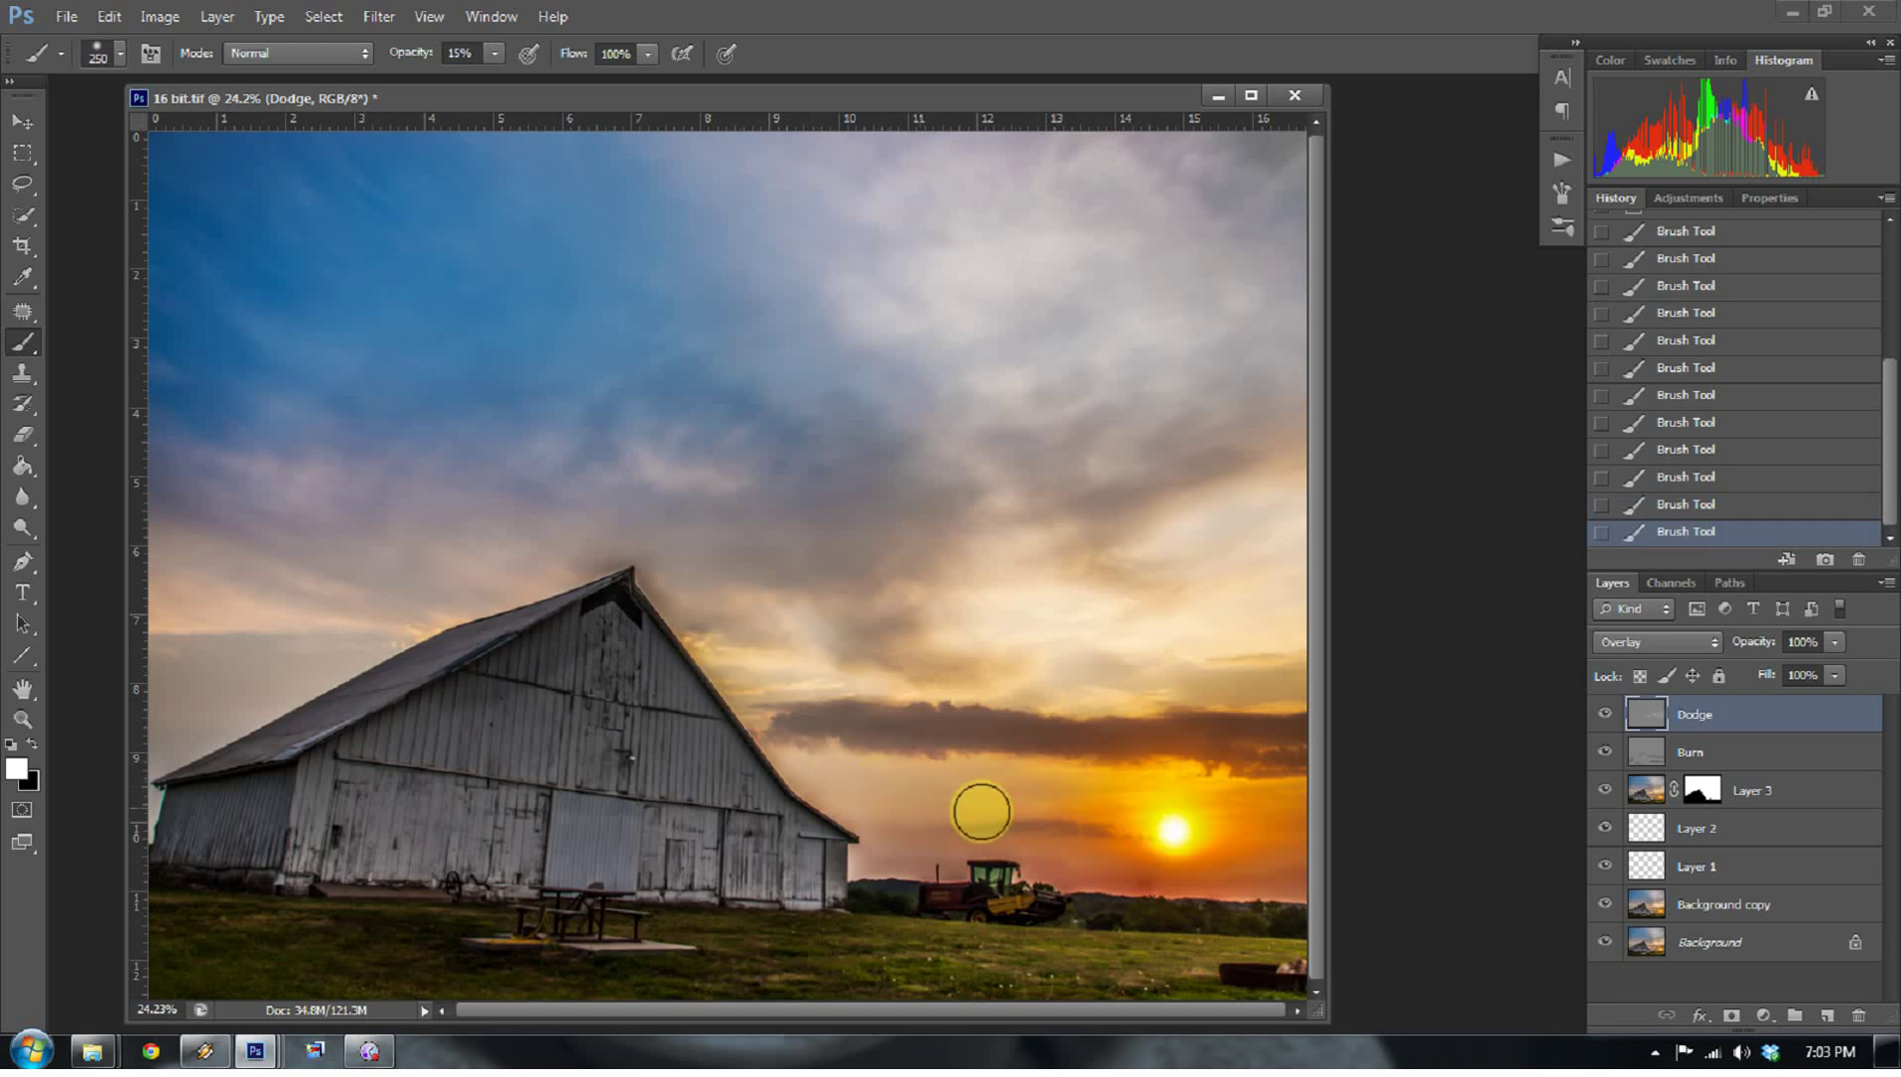
mouse_move(1333, 815)
mouse_down()
mouse_move(1273, 848)
mouse_move(1282, 877)
mouse_move(1176, 879)
mouse_up()
mouse_move(1062, 860)
mouse_down()
mouse_move(894, 832)
mouse_move(789, 759)
mouse_move(857, 802)
mouse_move(873, 860)
mouse_move(747, 696)
mouse_move(645, 653)
mouse_move(951, 751)
mouse_up()
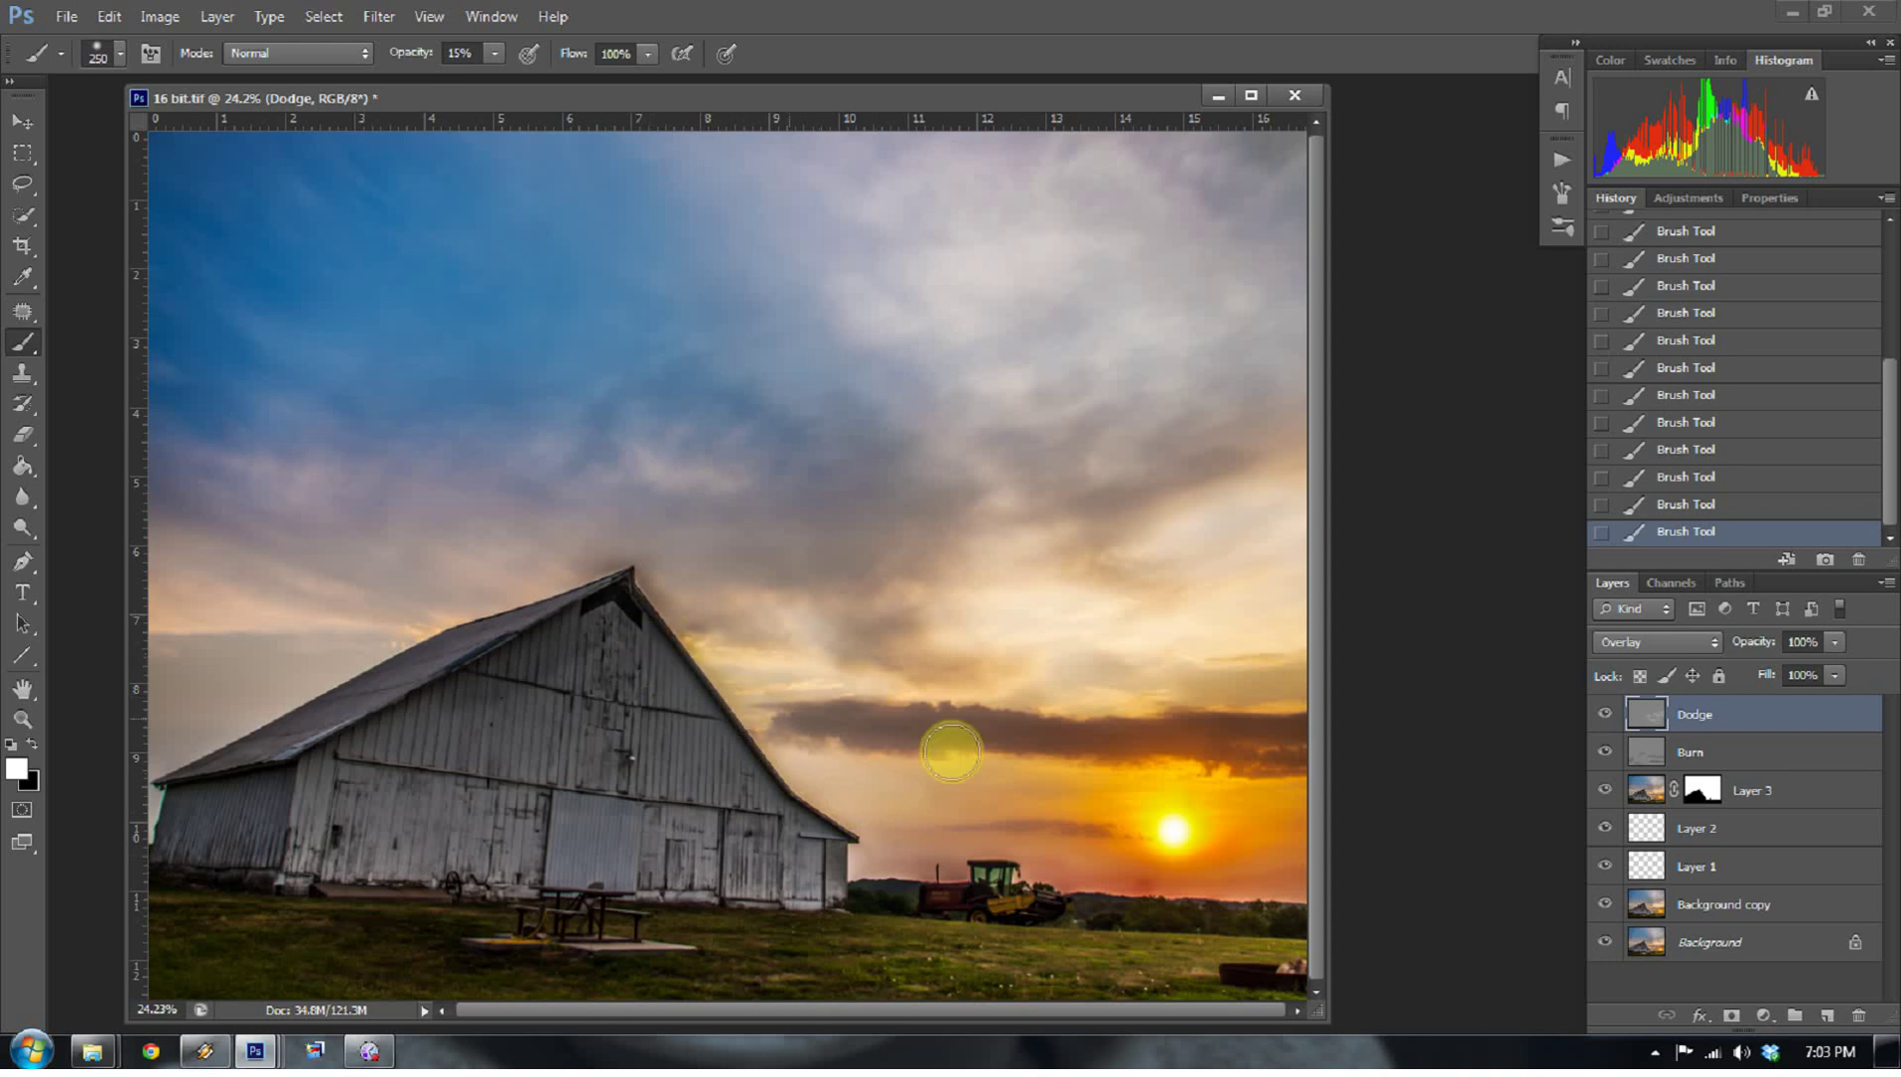
click(1605, 714)
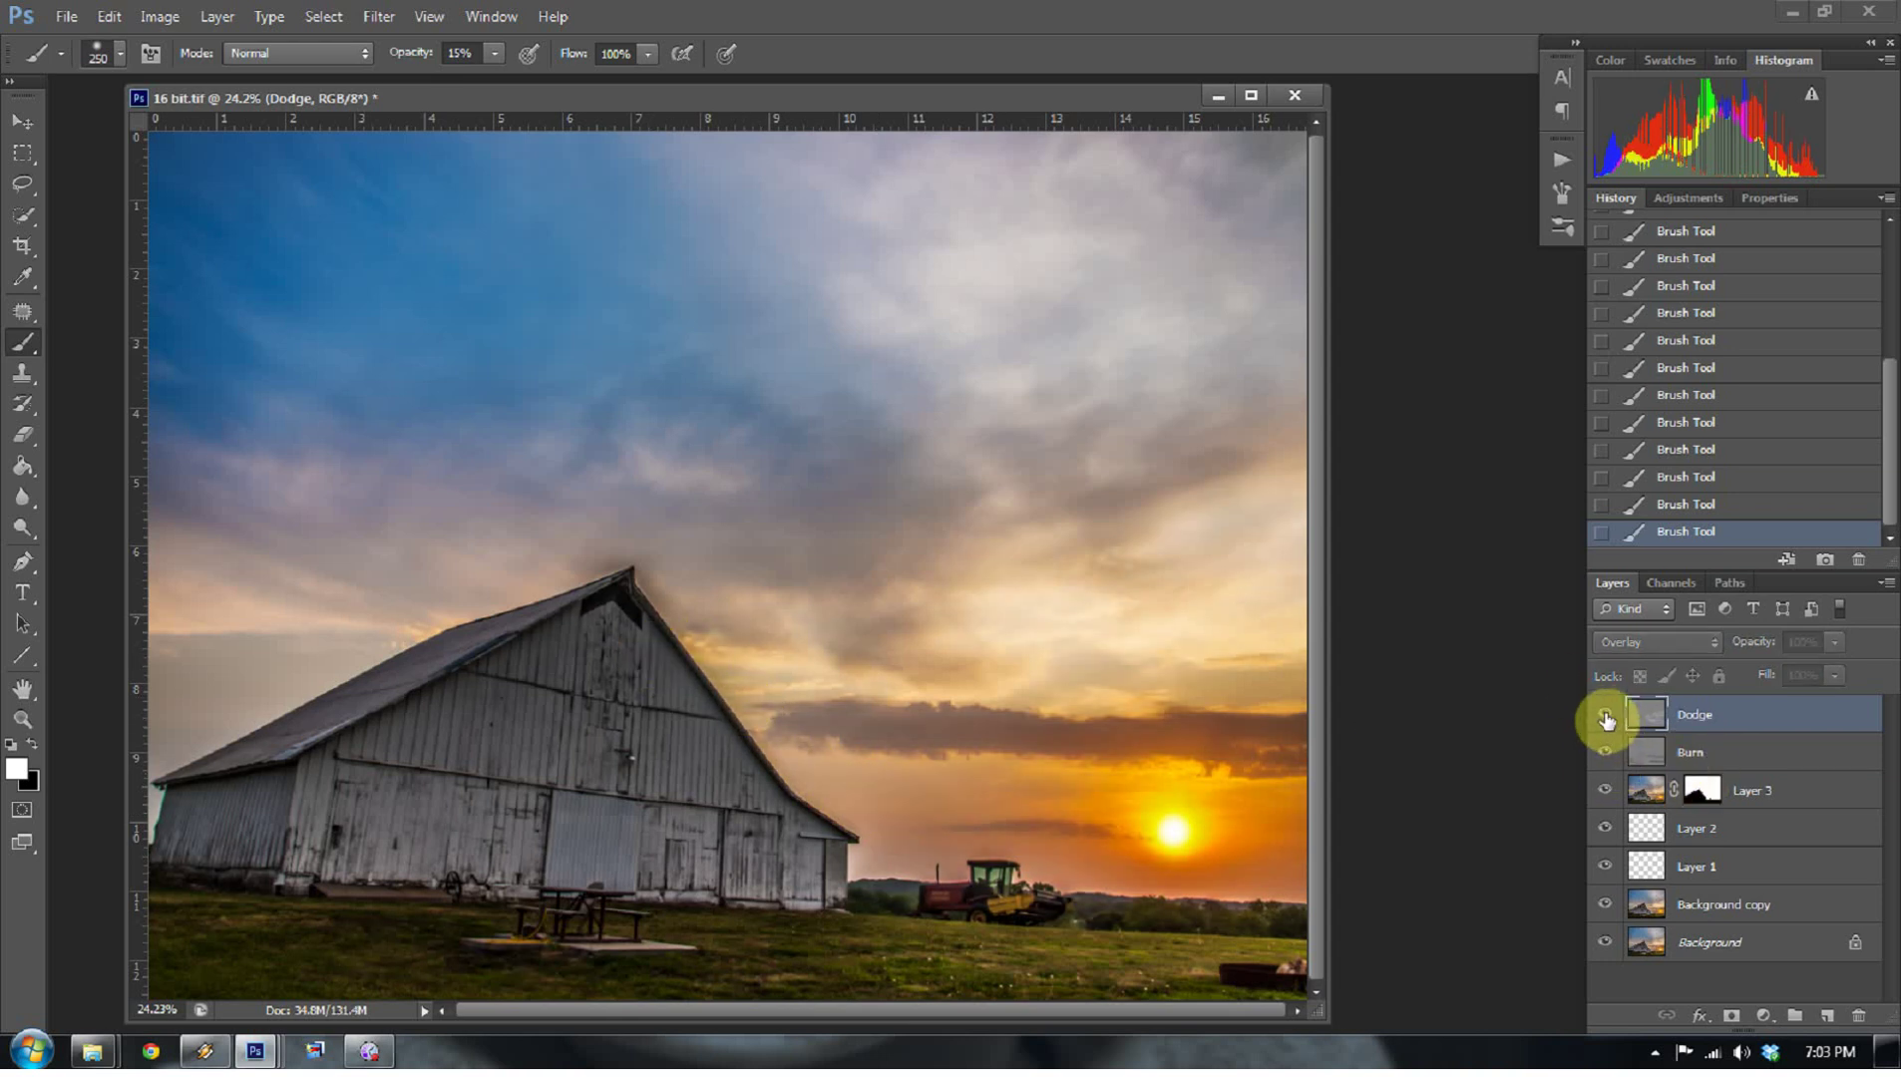
click(1604, 714)
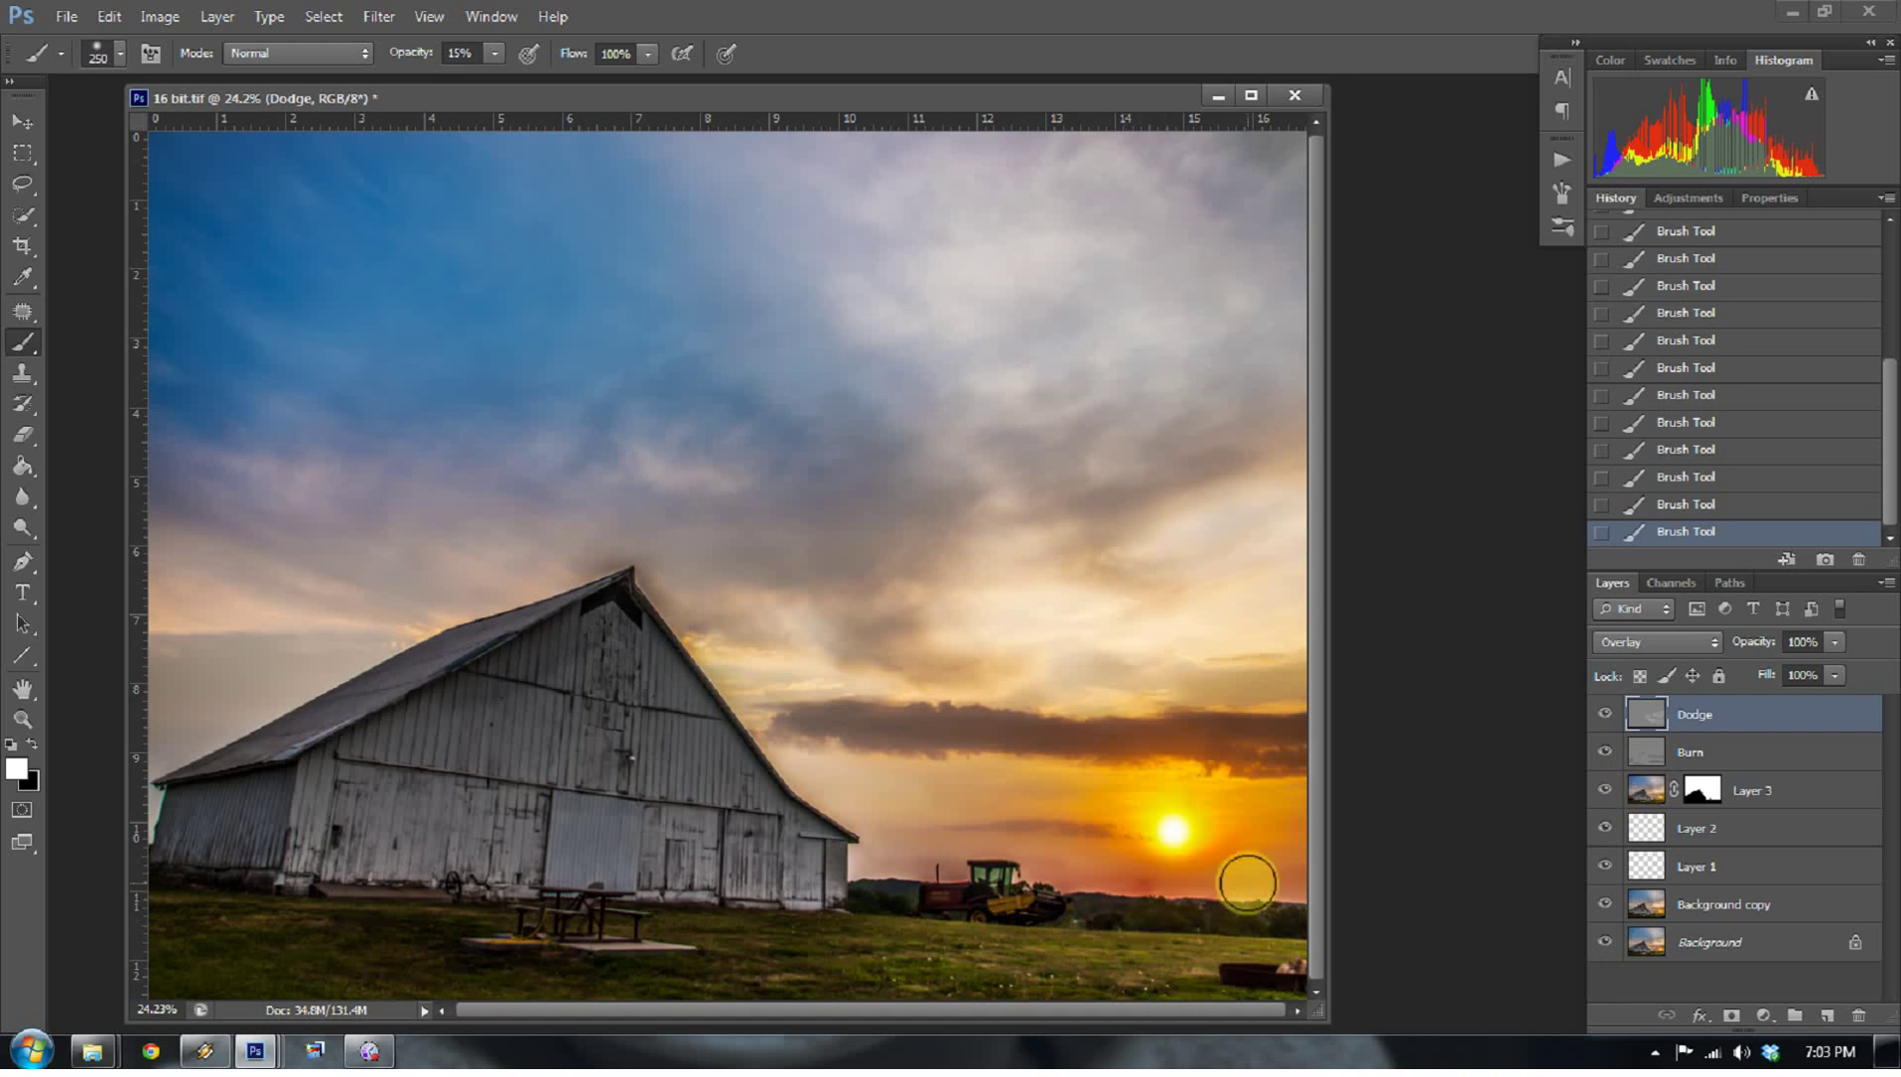
- Stamp all visible layers into a new Layer 4 blended as Soft Light
key(ctrl+shift+alt+e)
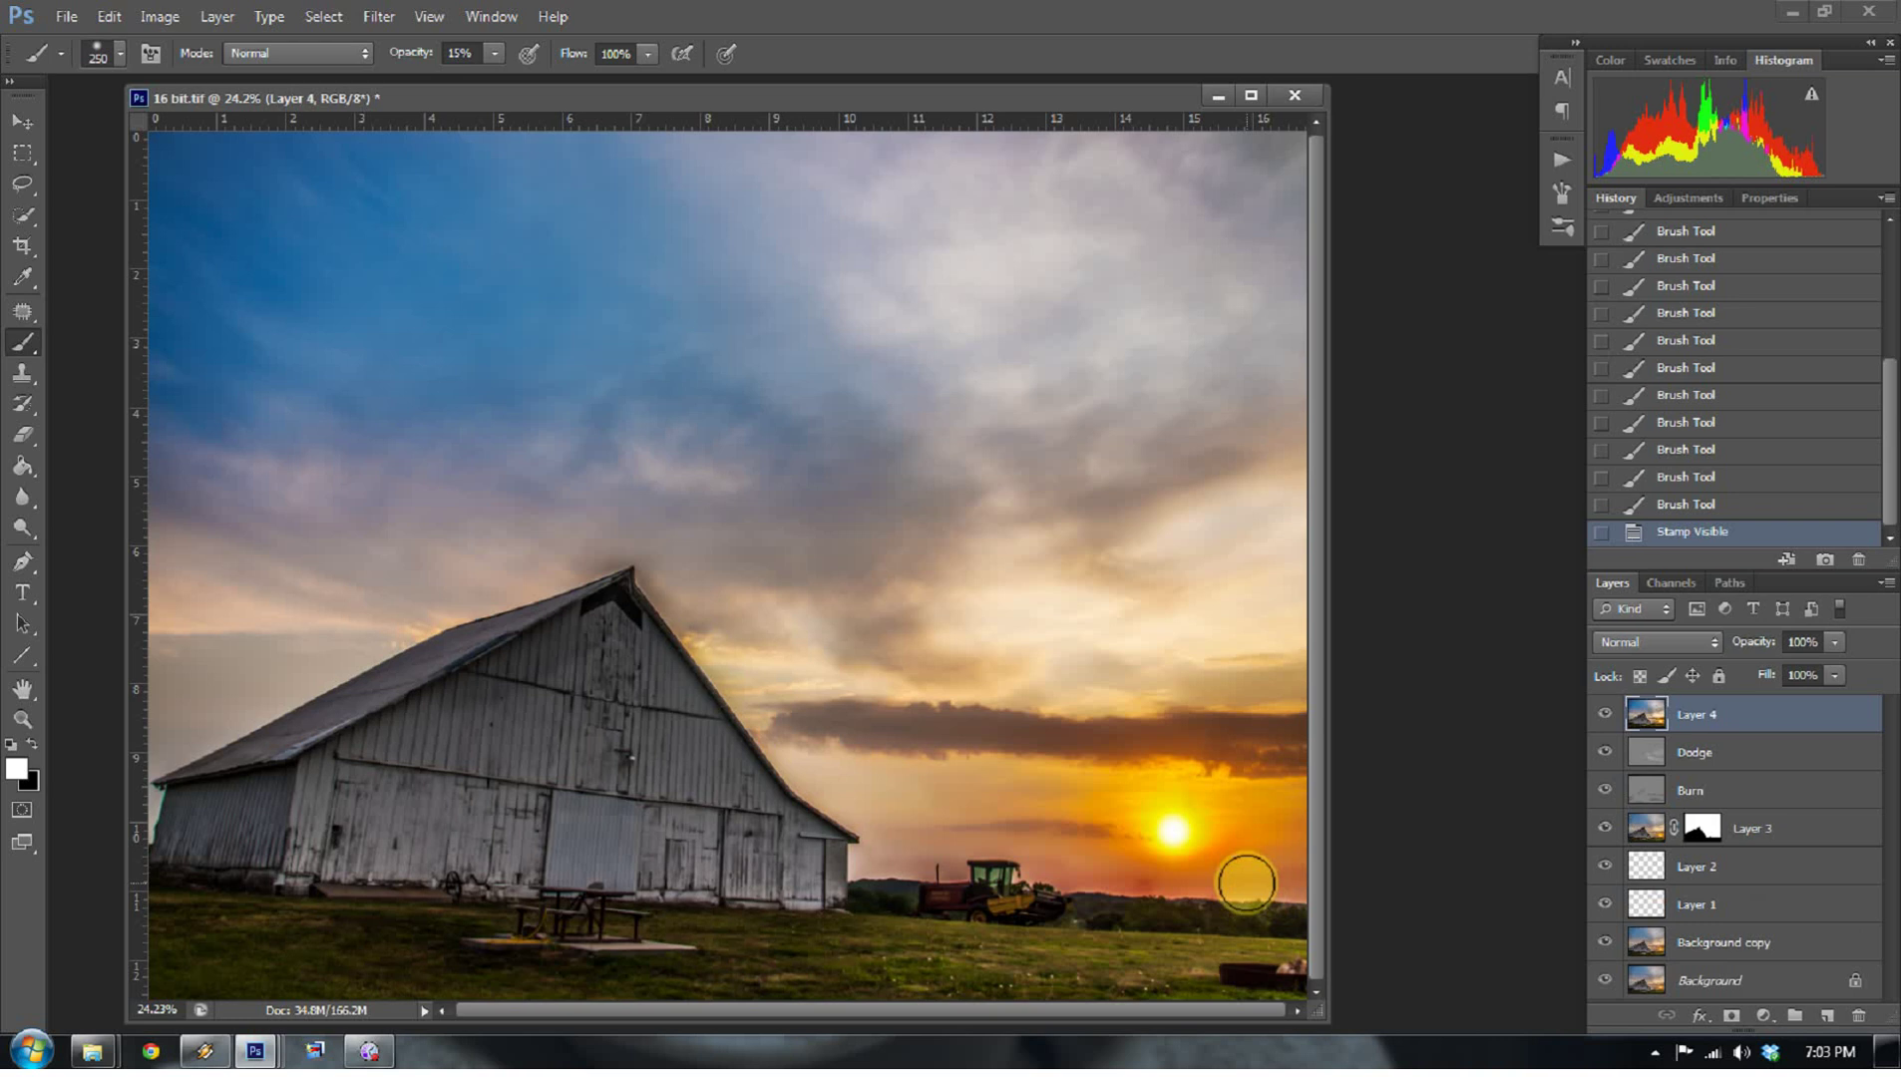
click(1648, 641)
click(1610, 333)
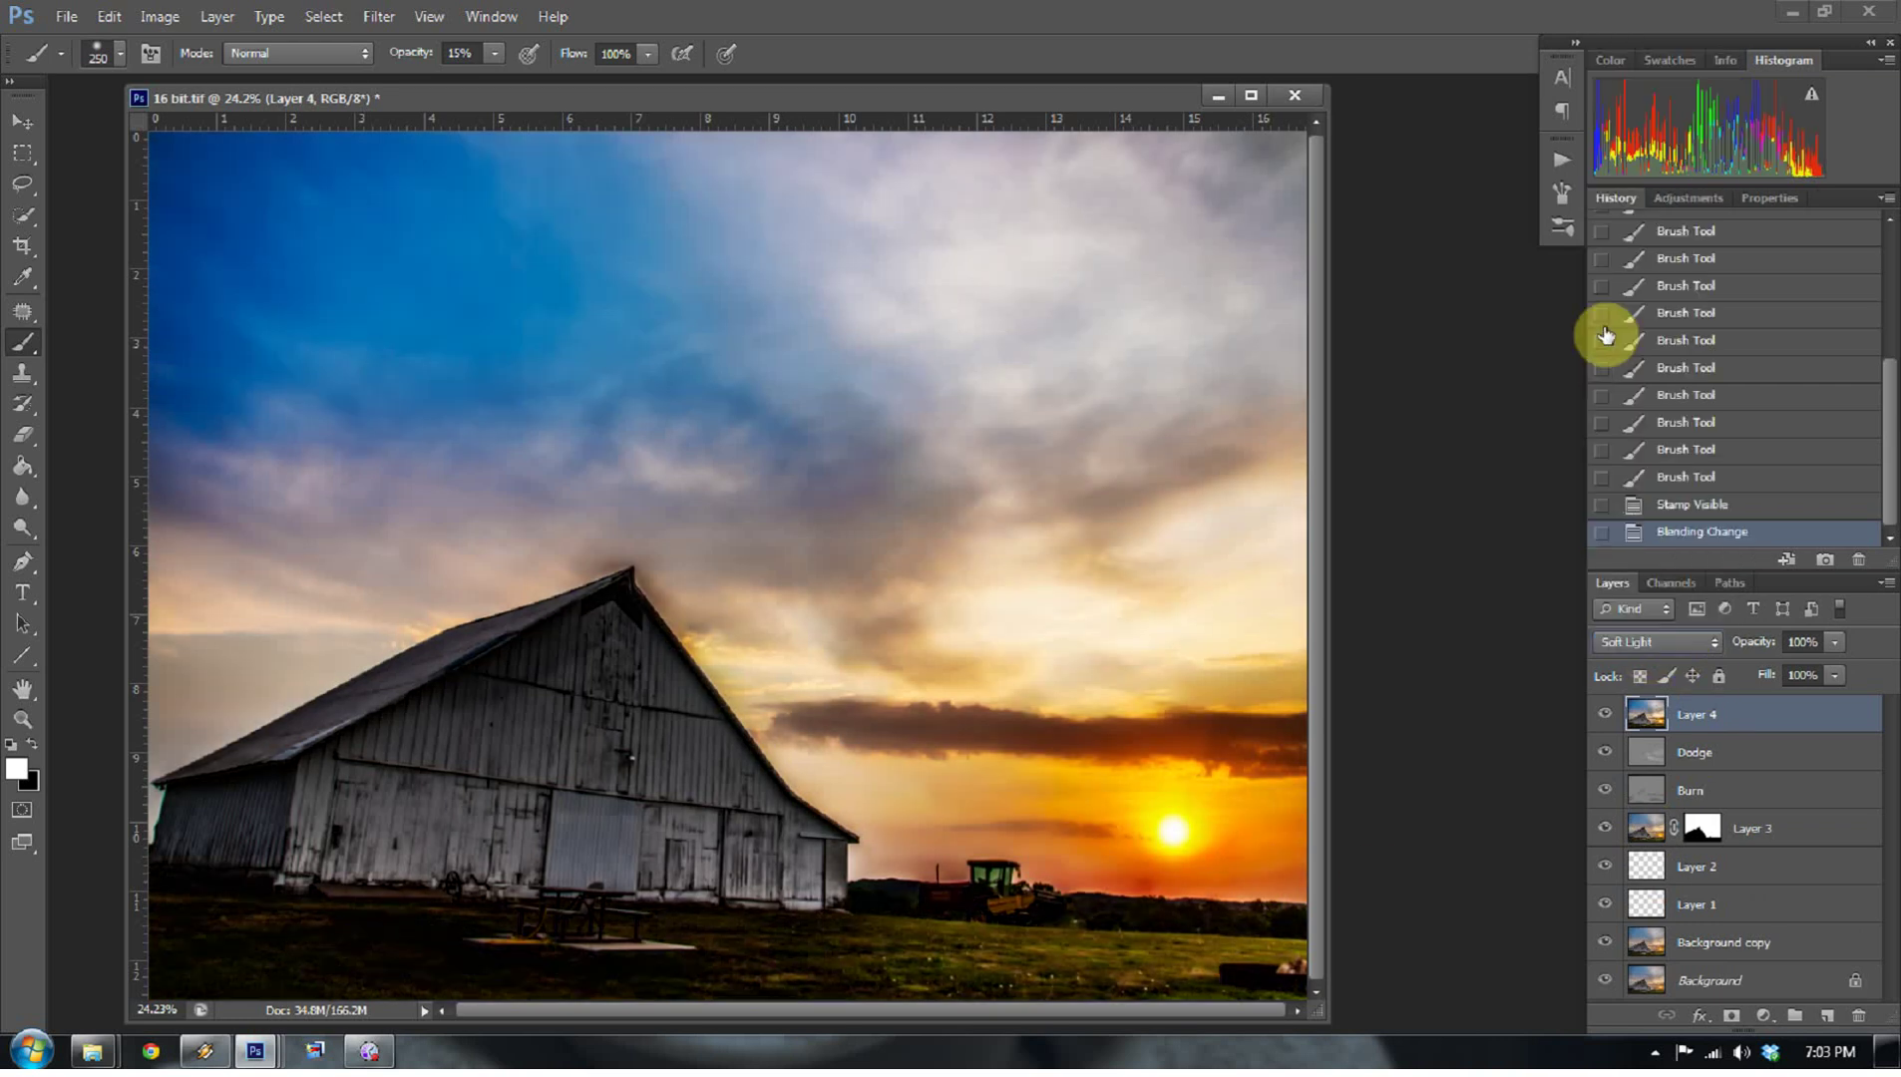
- Apply a High Pass filter of about 7.4 pixels to the stamped layer and compare it on and off
click(378, 17)
mouse_move(424, 435)
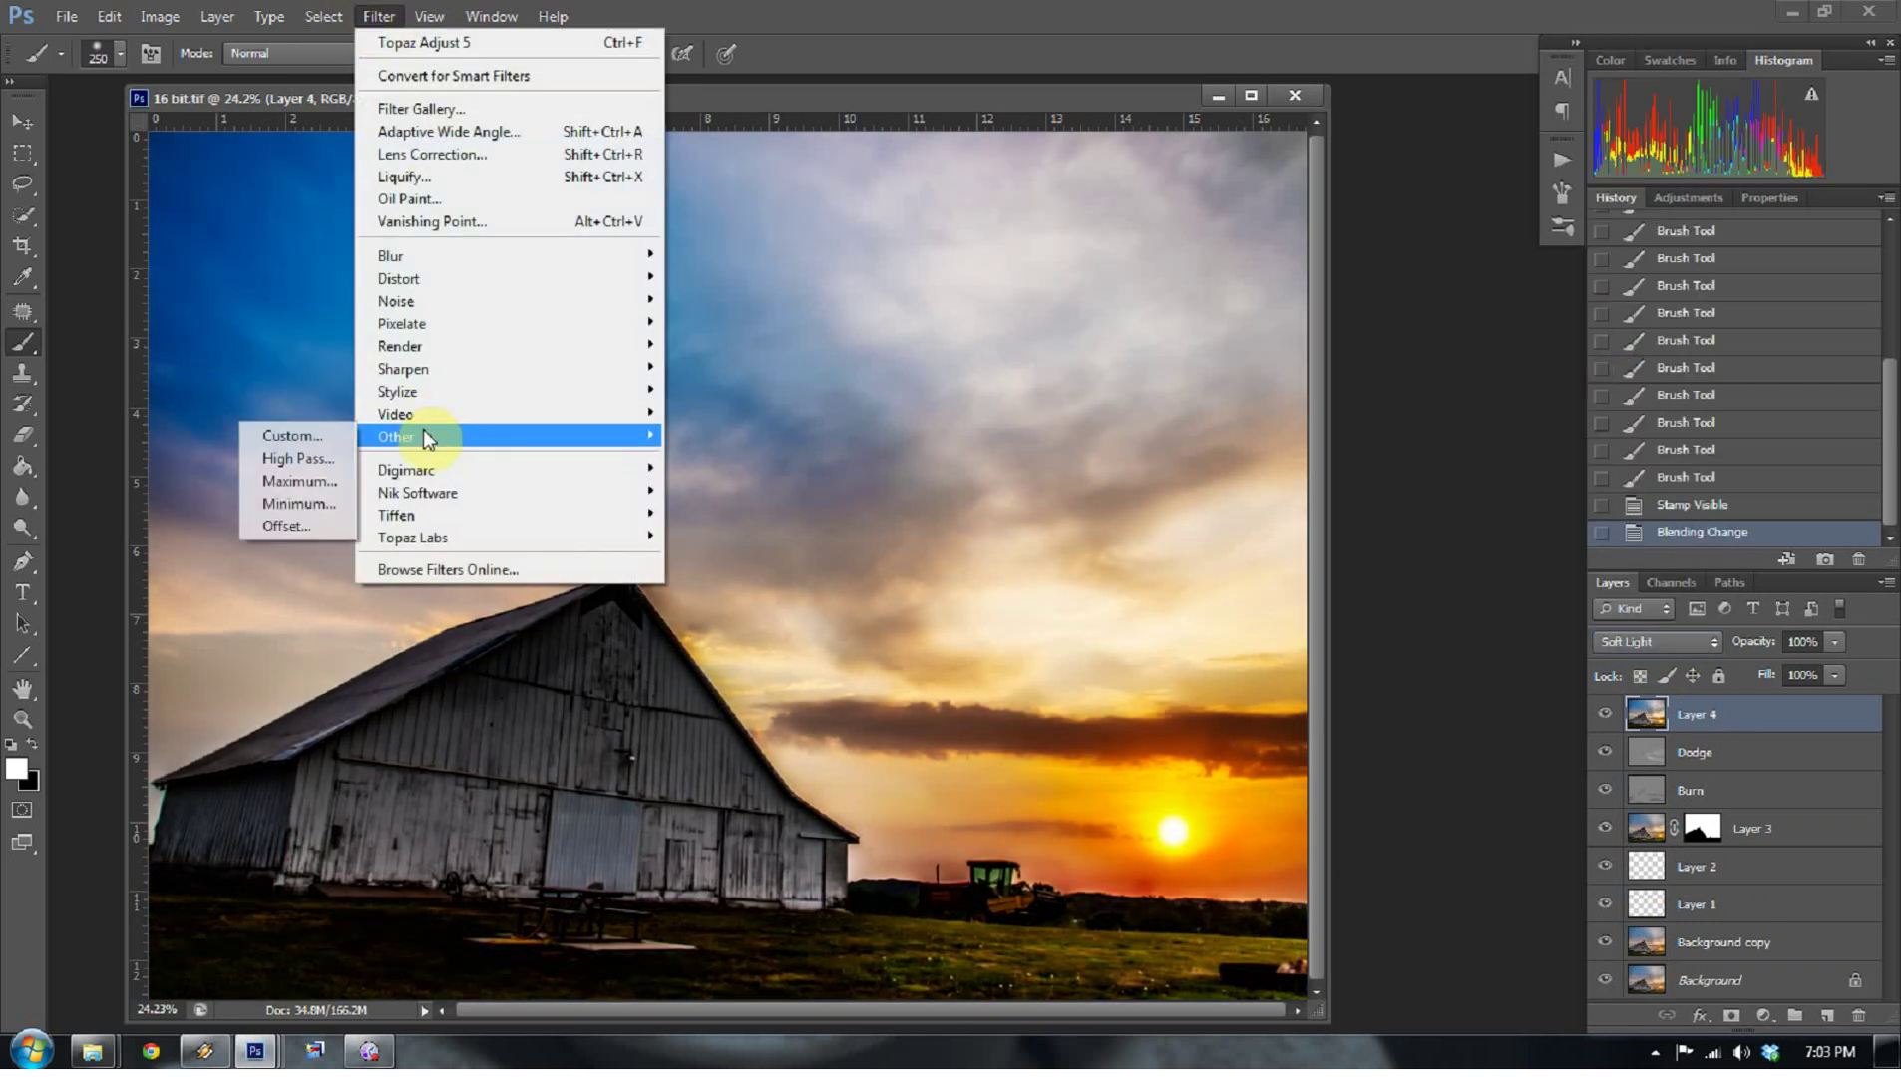
click(301, 456)
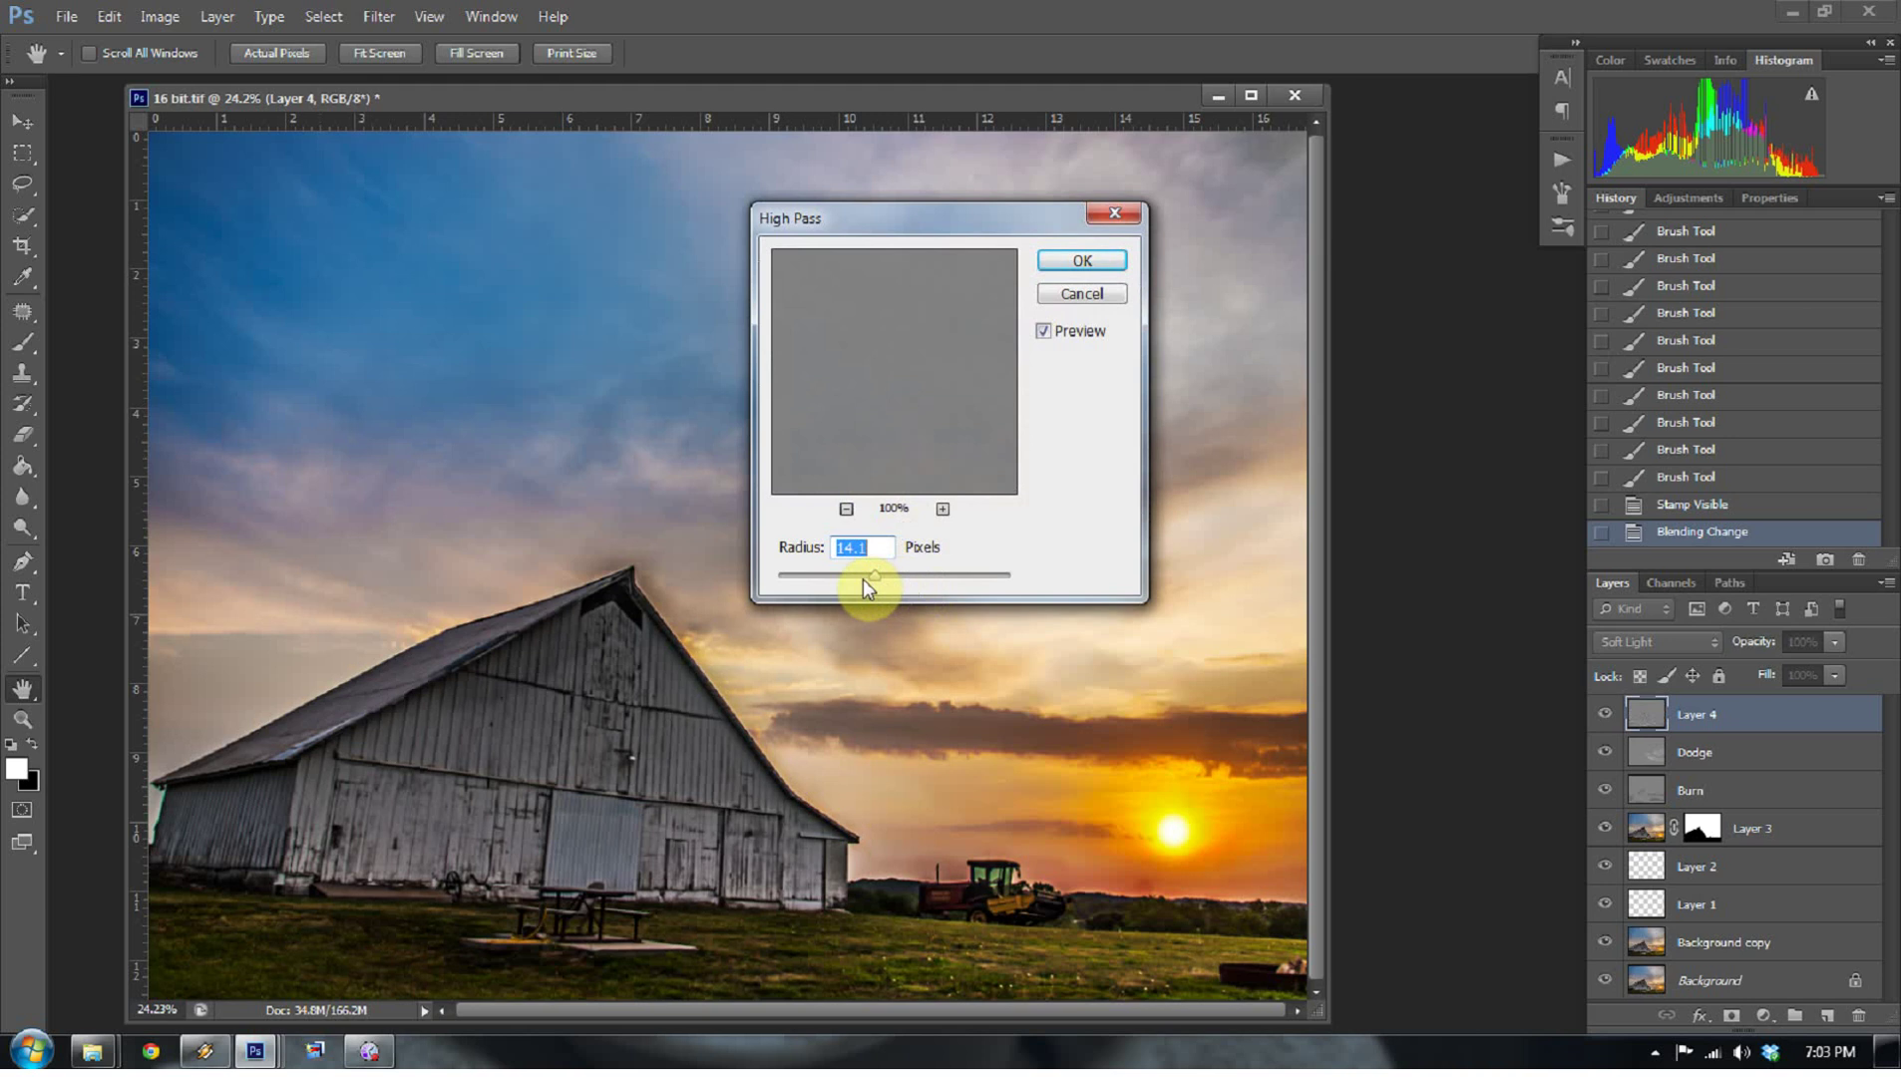
drag(855, 578, 855, 578)
click(1083, 260)
key(b)
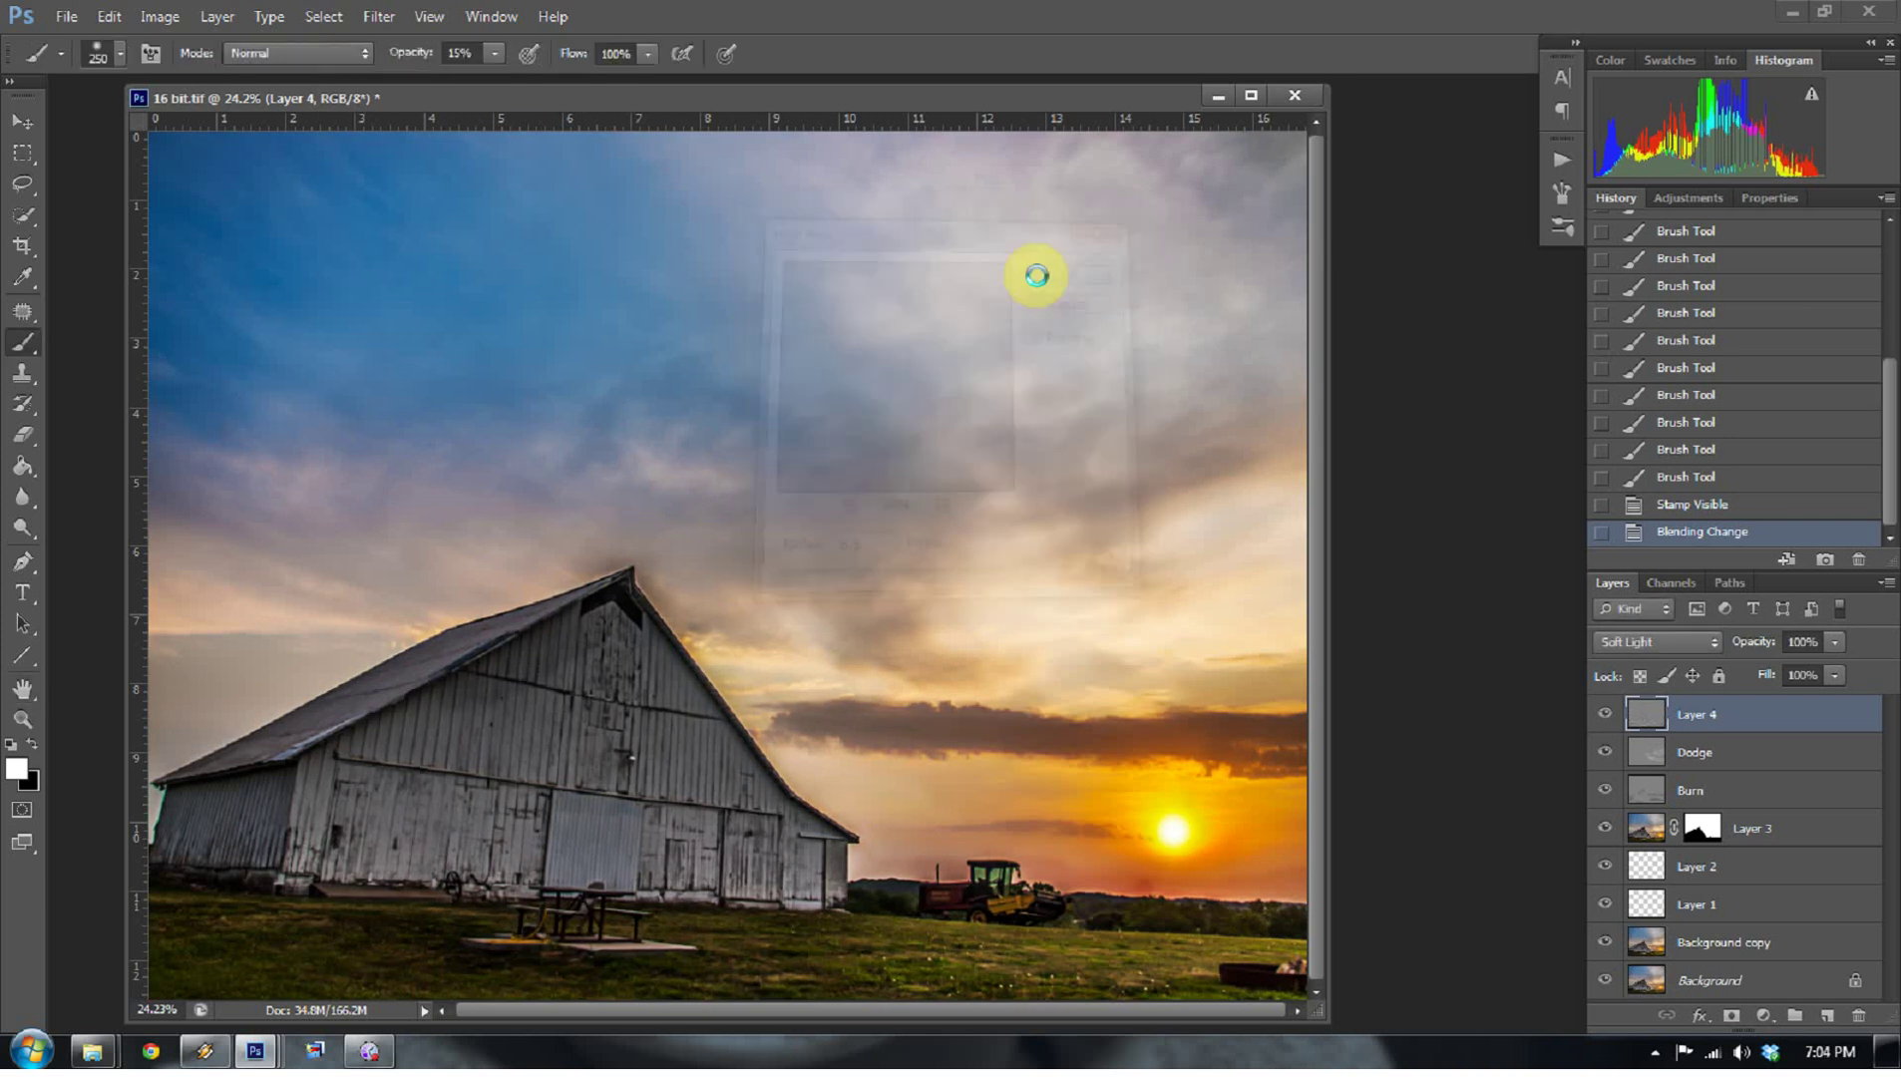
click(1604, 714)
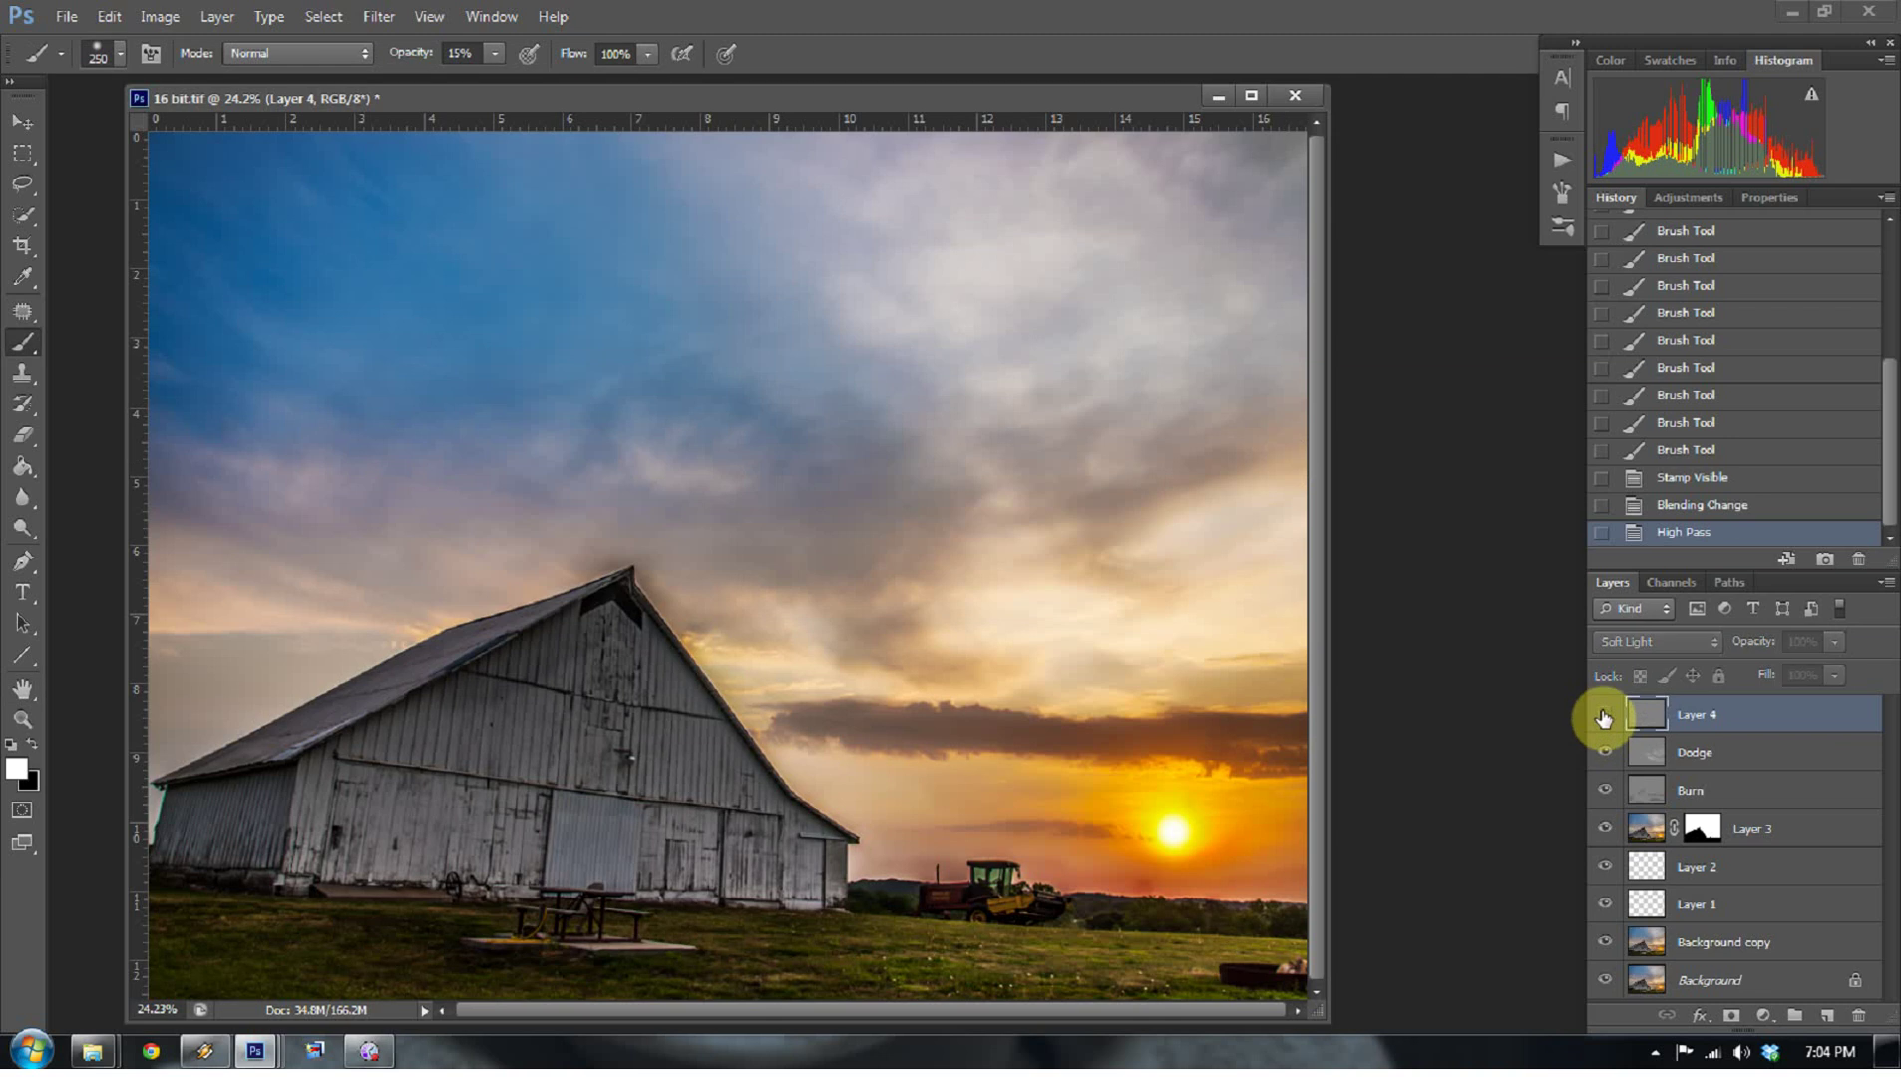
click(1604, 714)
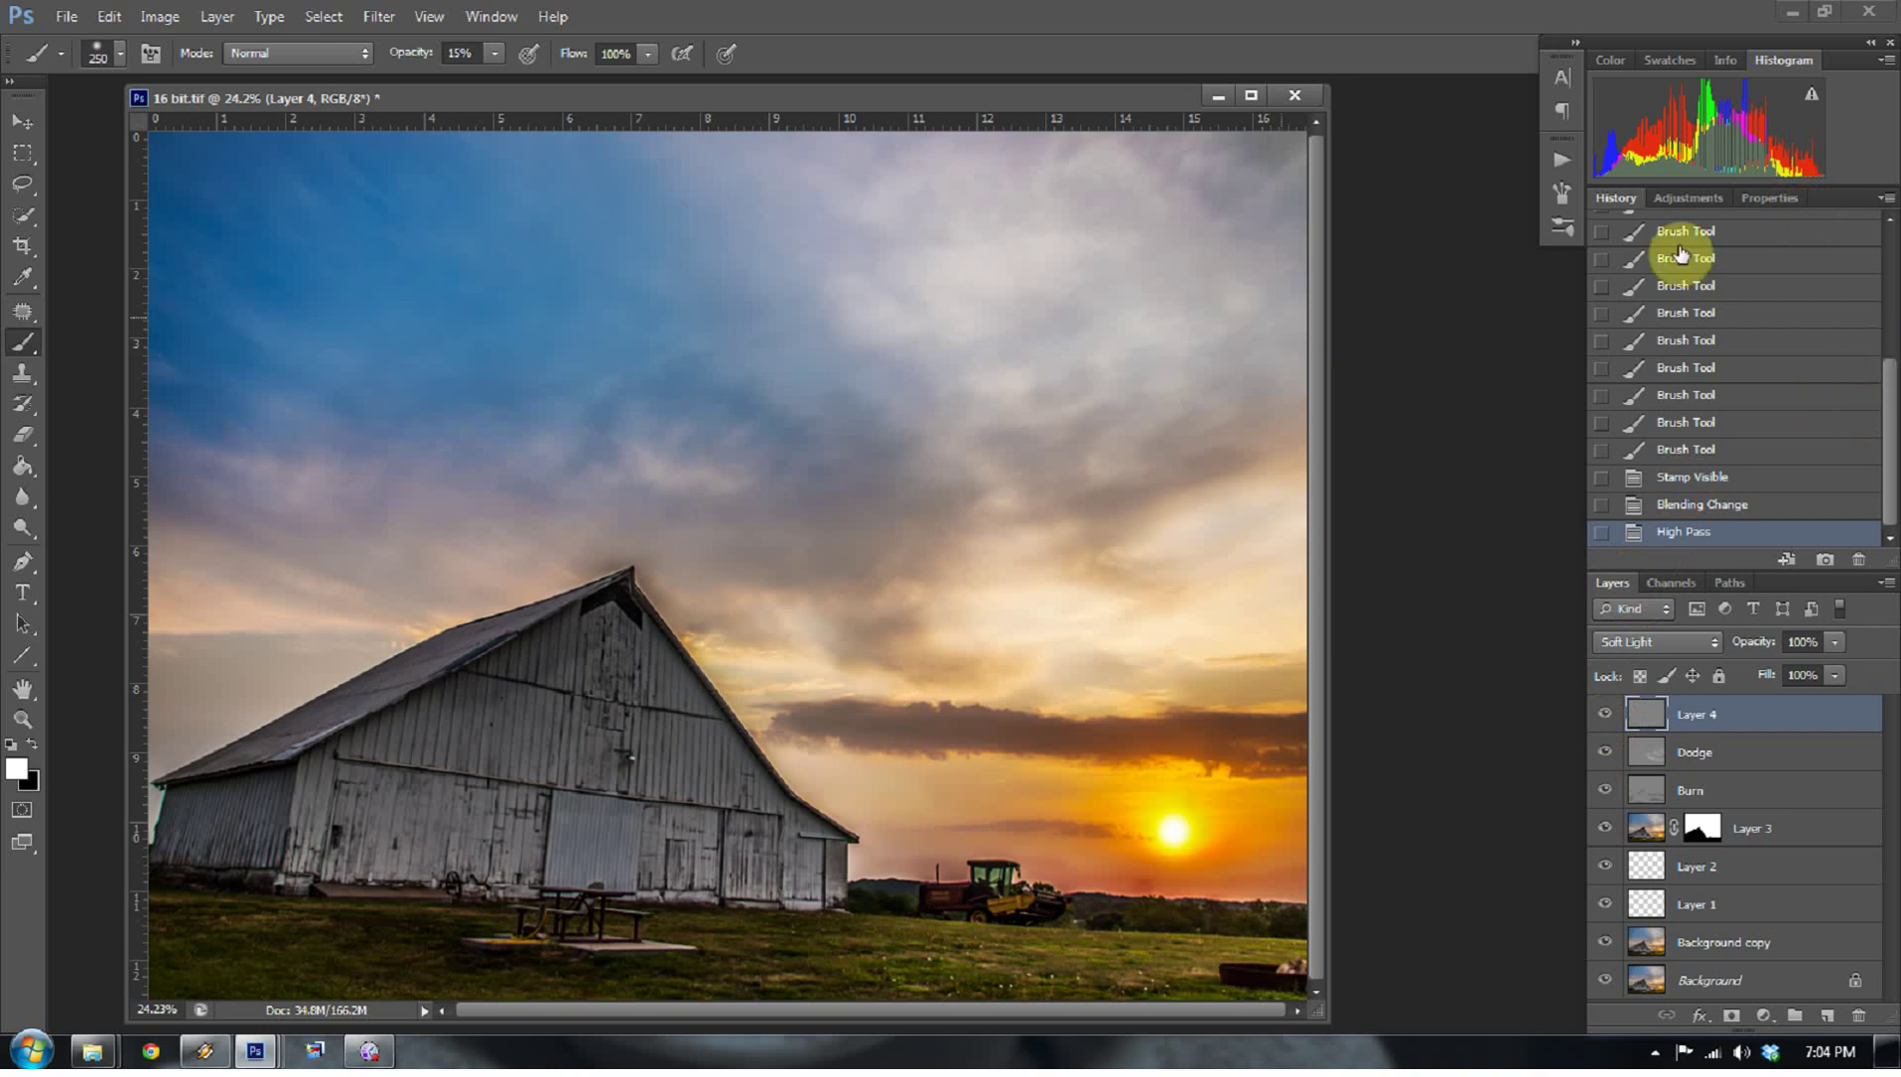
- Open 32 bit.tif from the 01 Experiments folder in Camera Raw and reset it to Default
mouse_move(92, 1050)
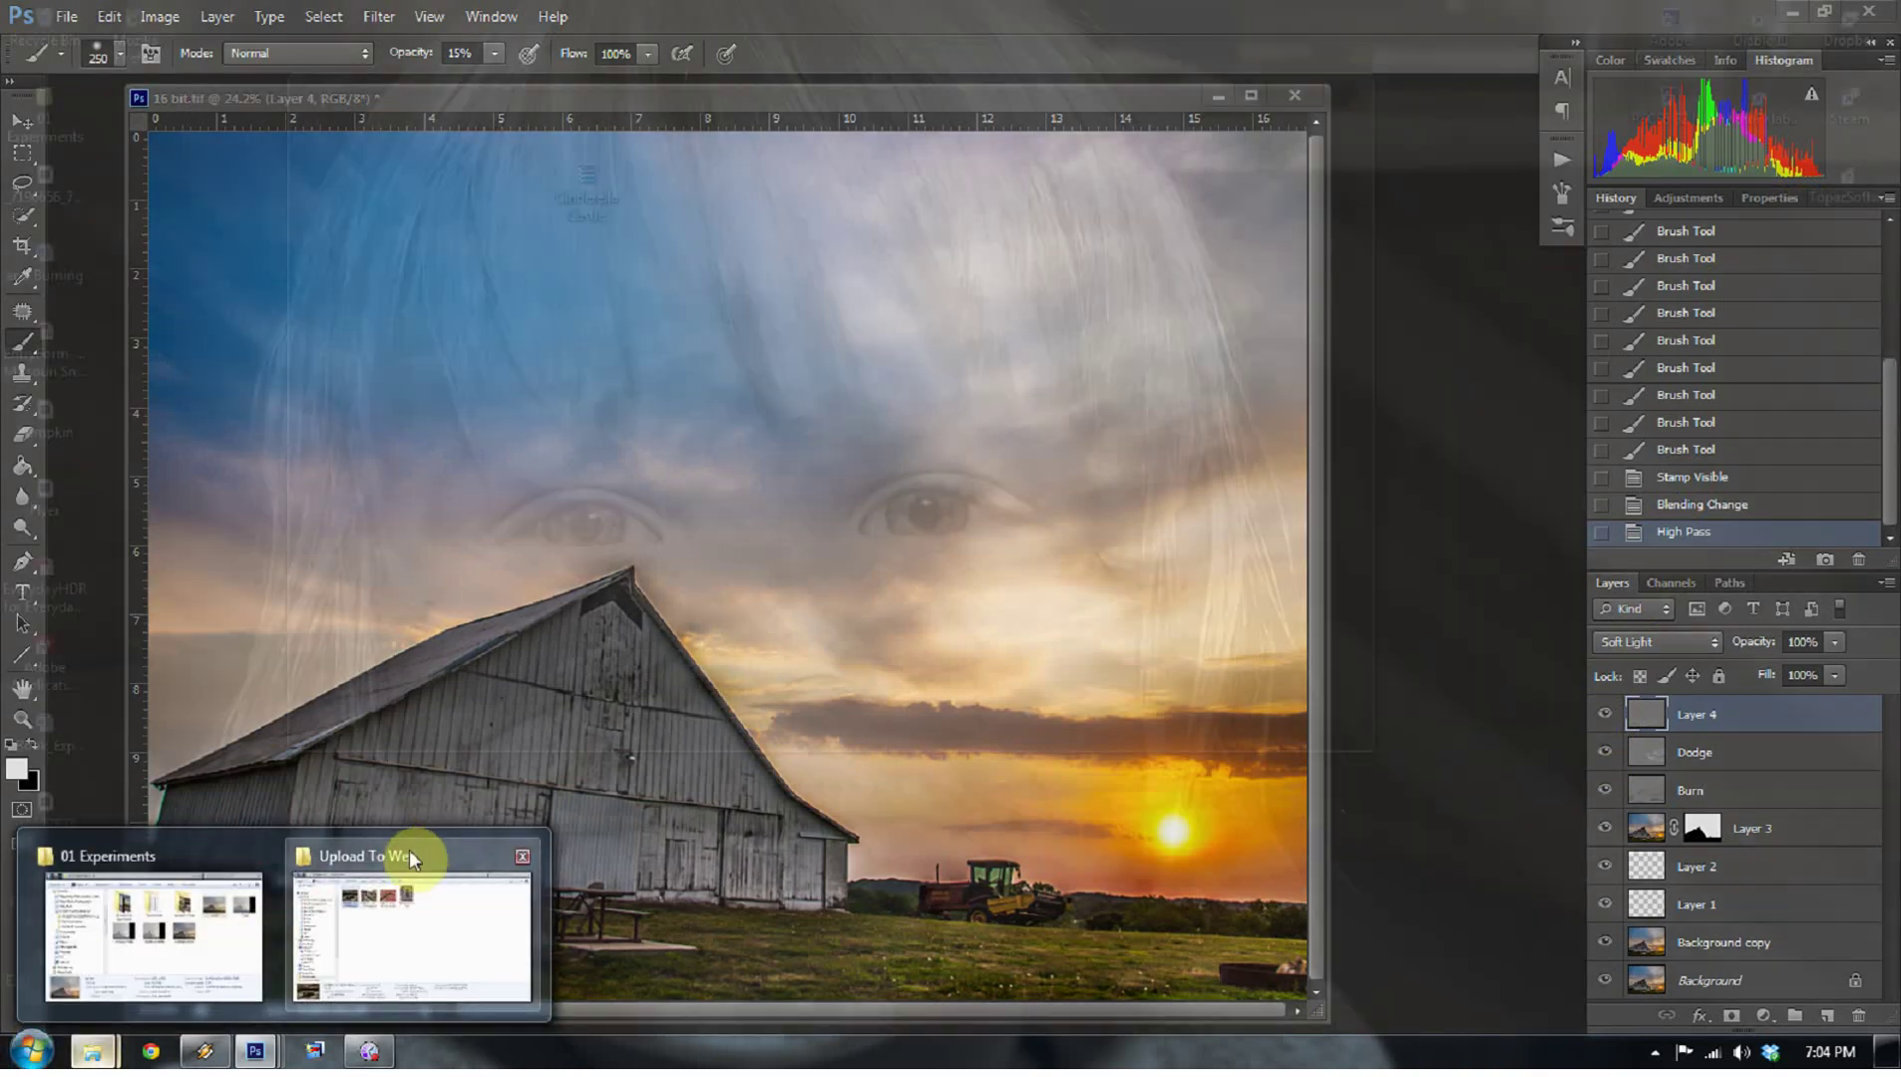
click(170, 856)
double_click(1260, 271)
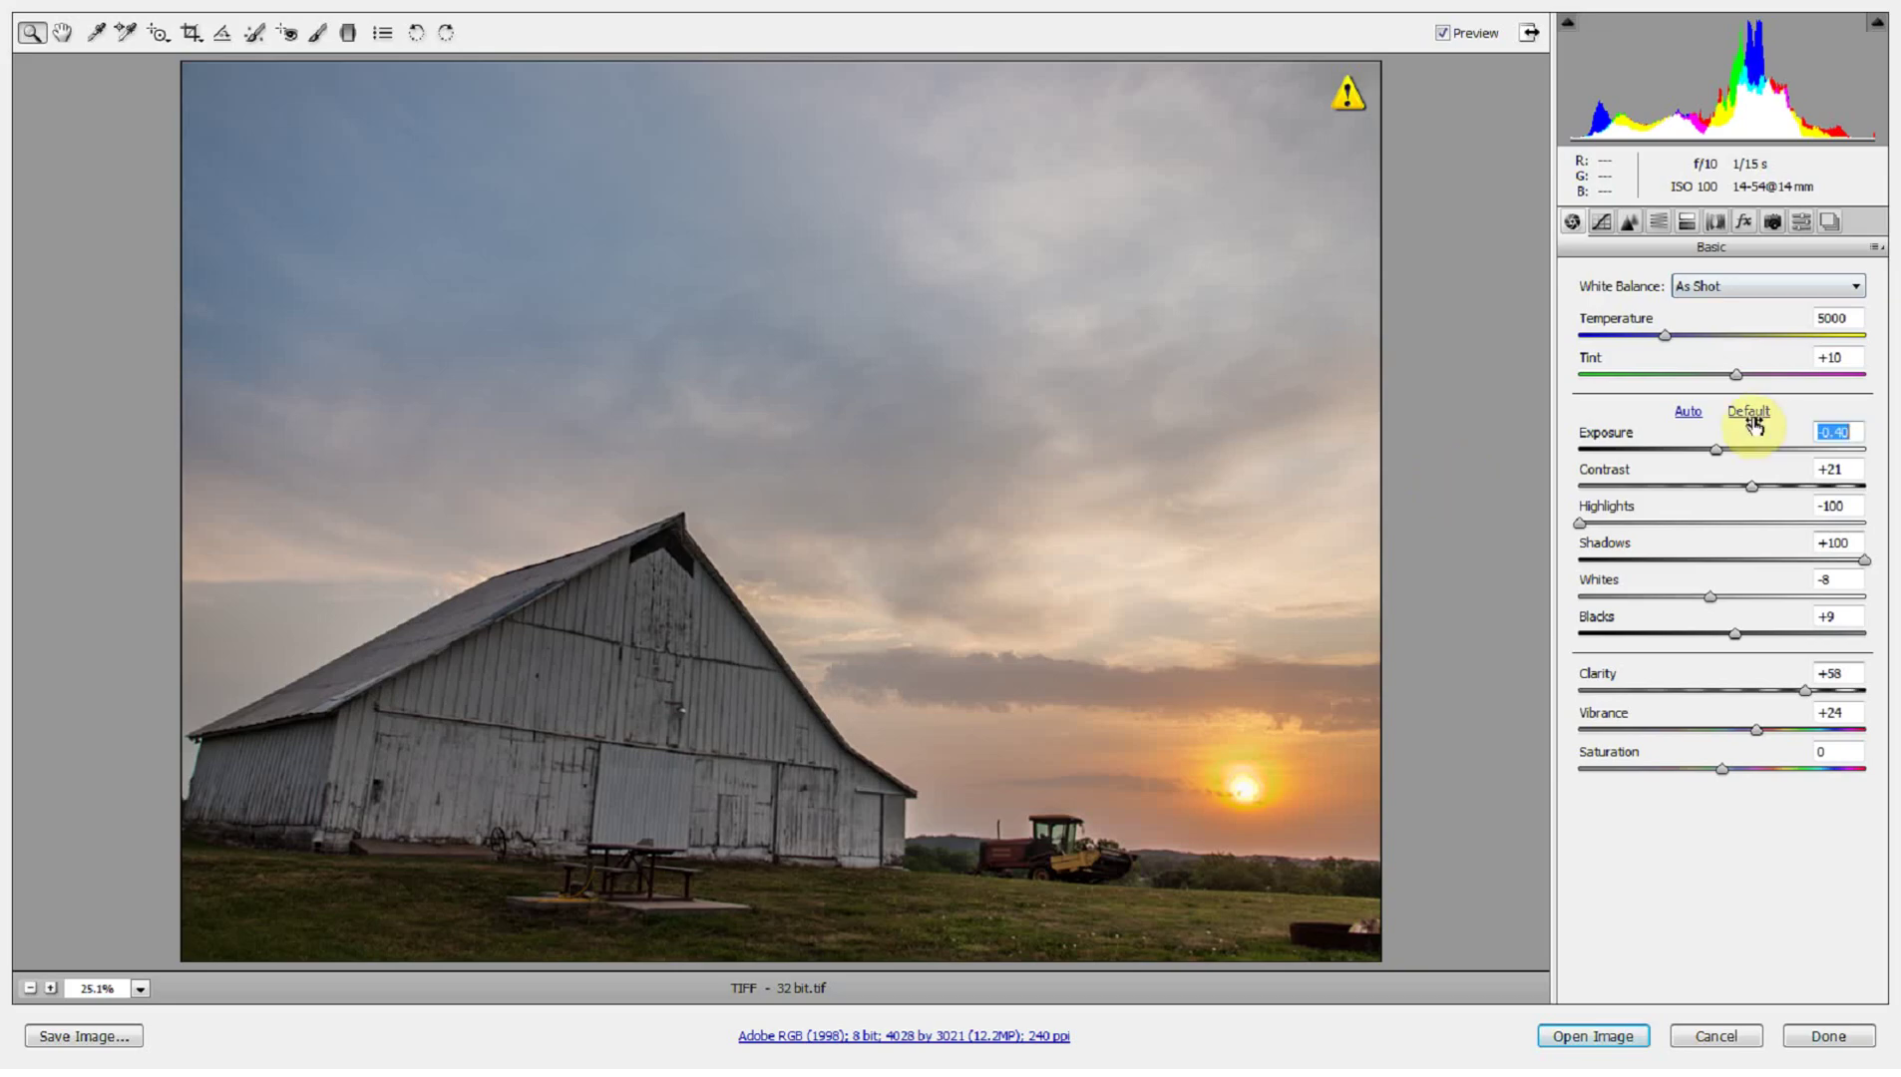
click(1748, 411)
- Lower Clarity to +2 and reduce Vibrance, then open it in Photoshop beside 16 bit.tif
drag(1790, 691, 1724, 691)
drag(1757, 729, 1731, 746)
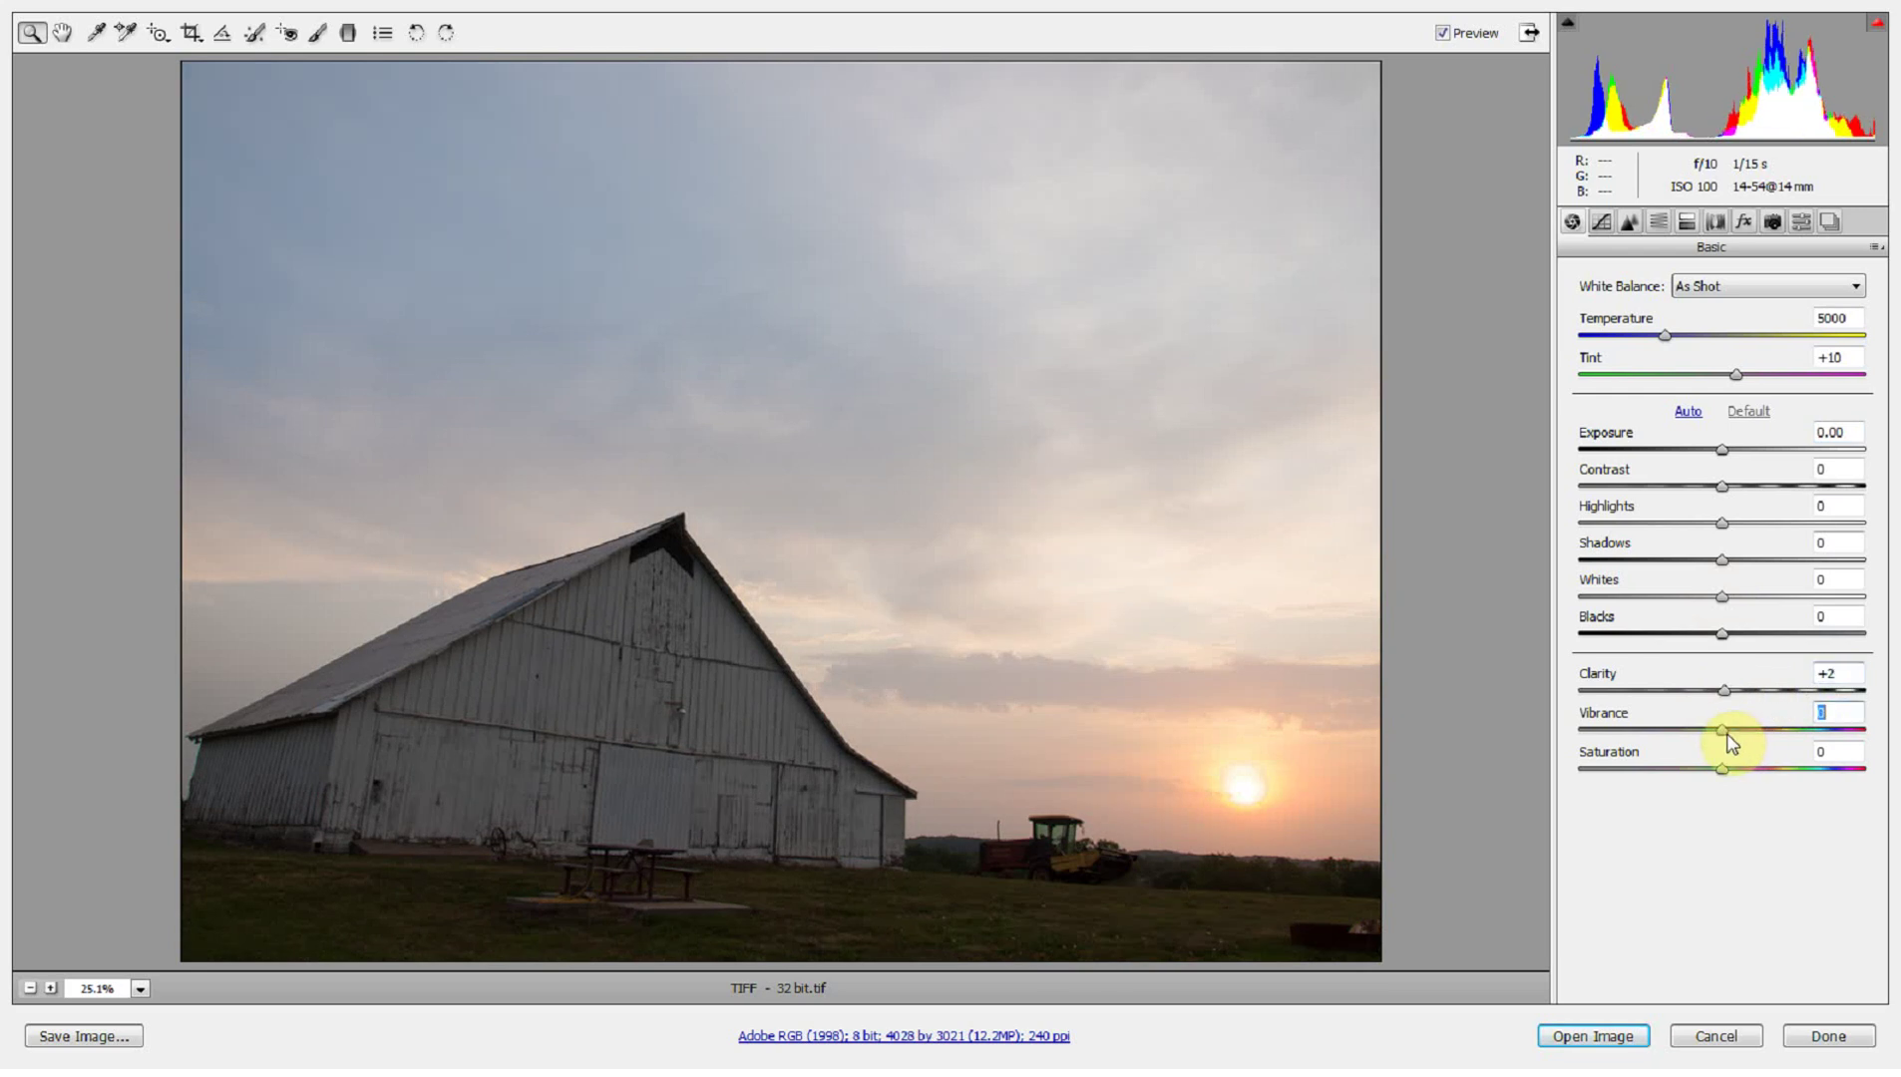
click(1595, 1035)
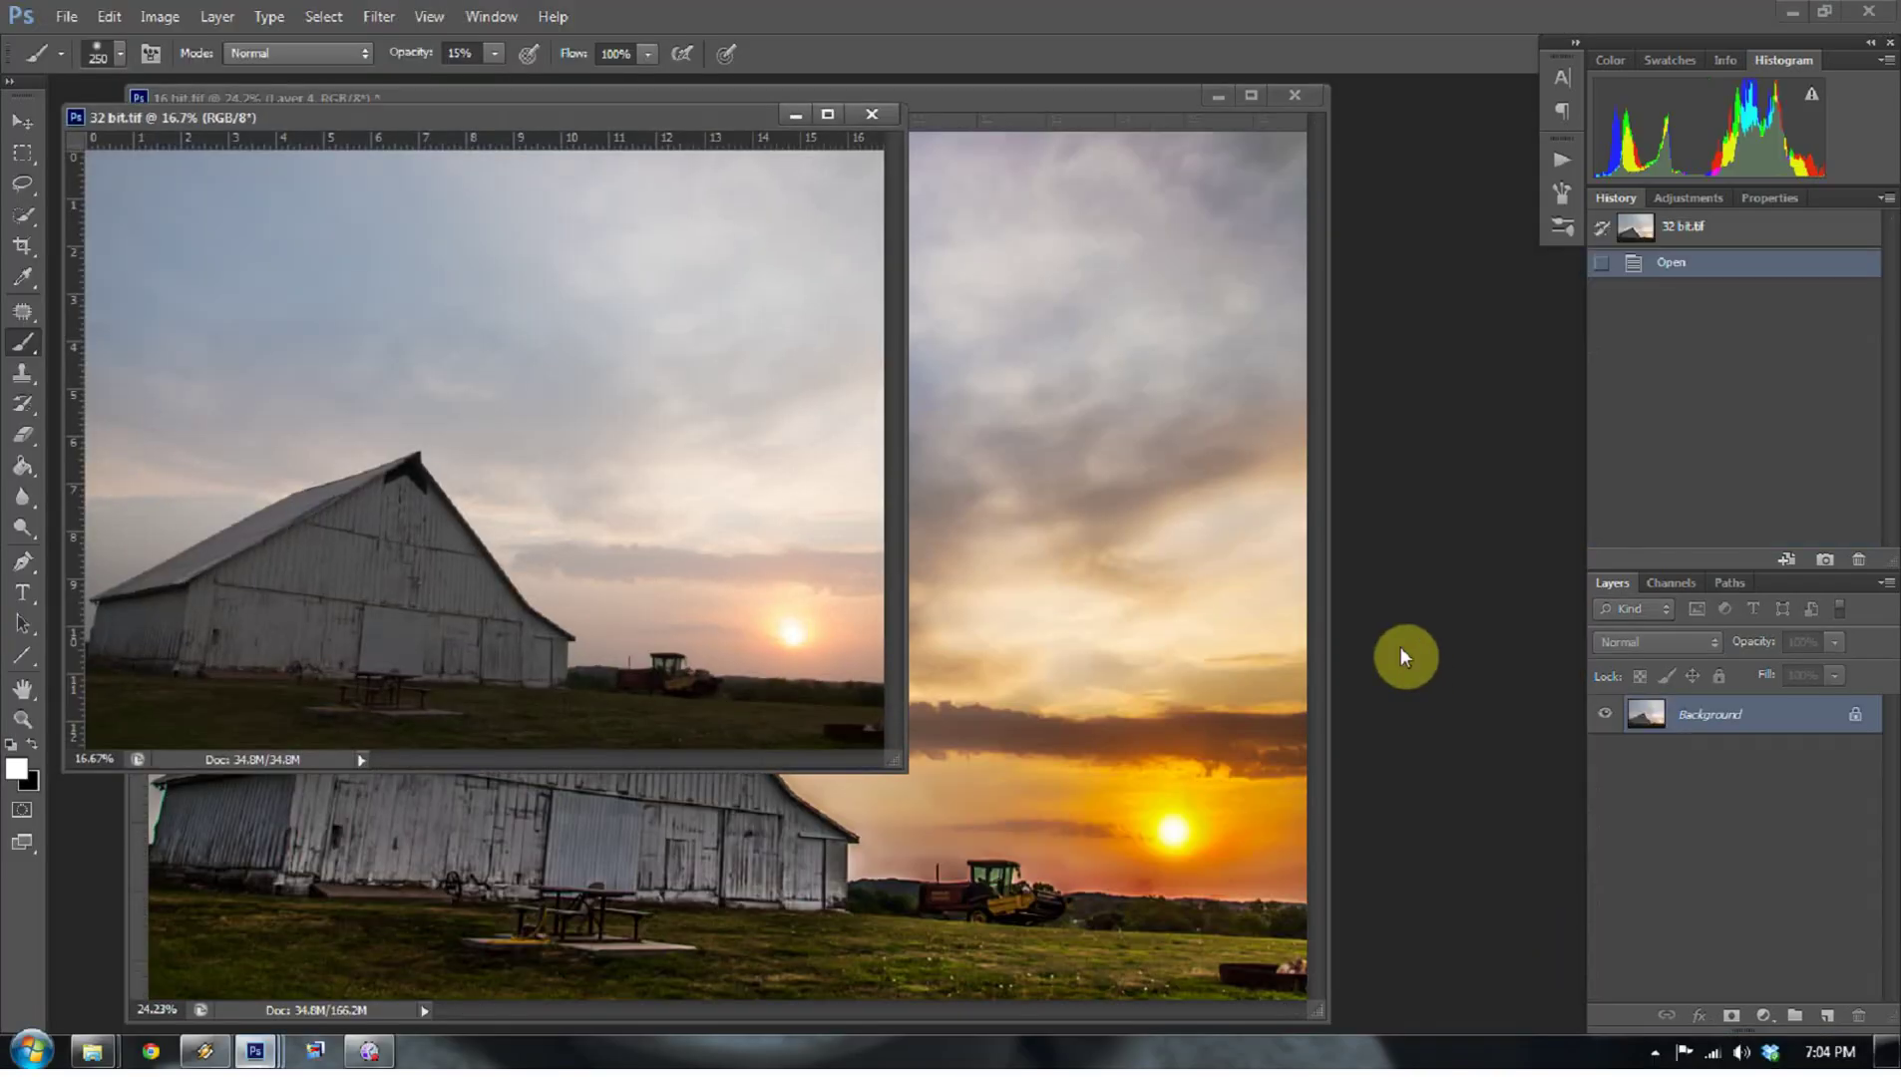
drag(955, 97, 999, 107)
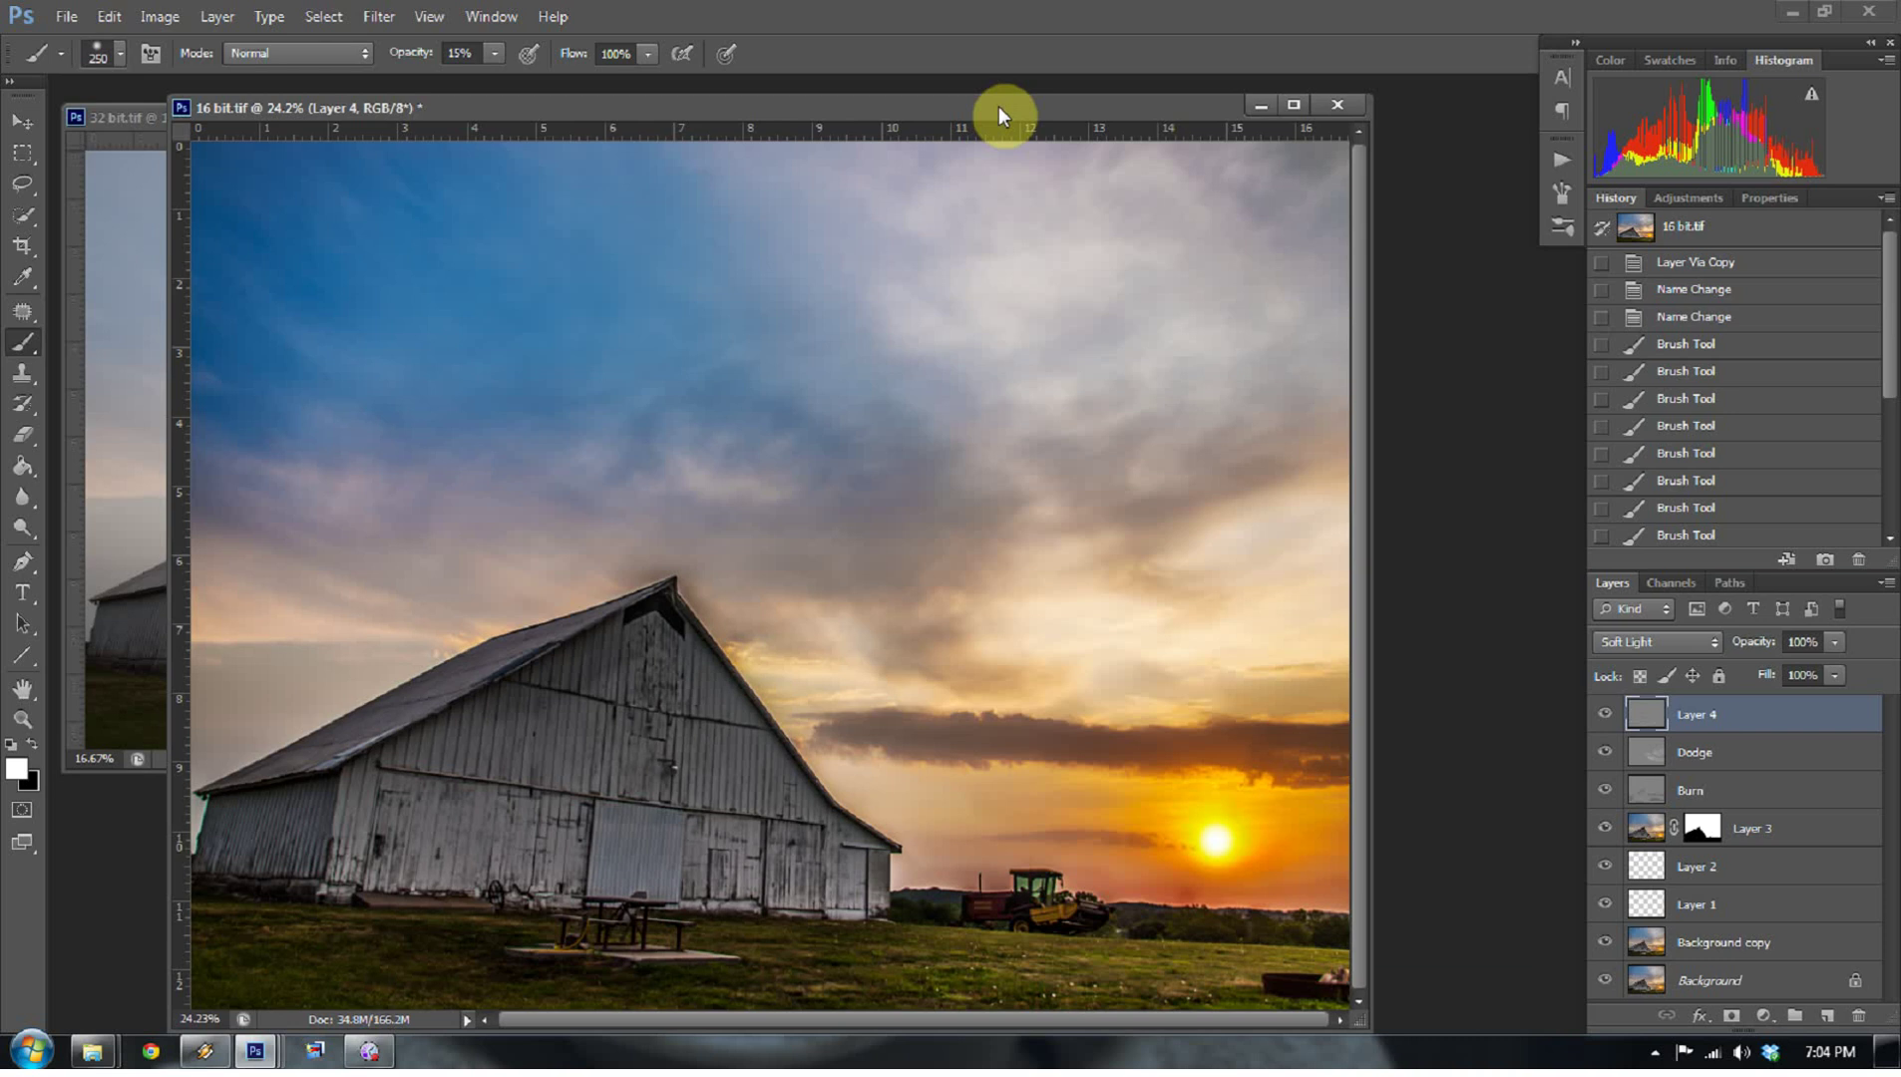
- Add a Curves 1 layer with a shadow point and lifted highlights, toggling it to compare
click(1763, 1016)
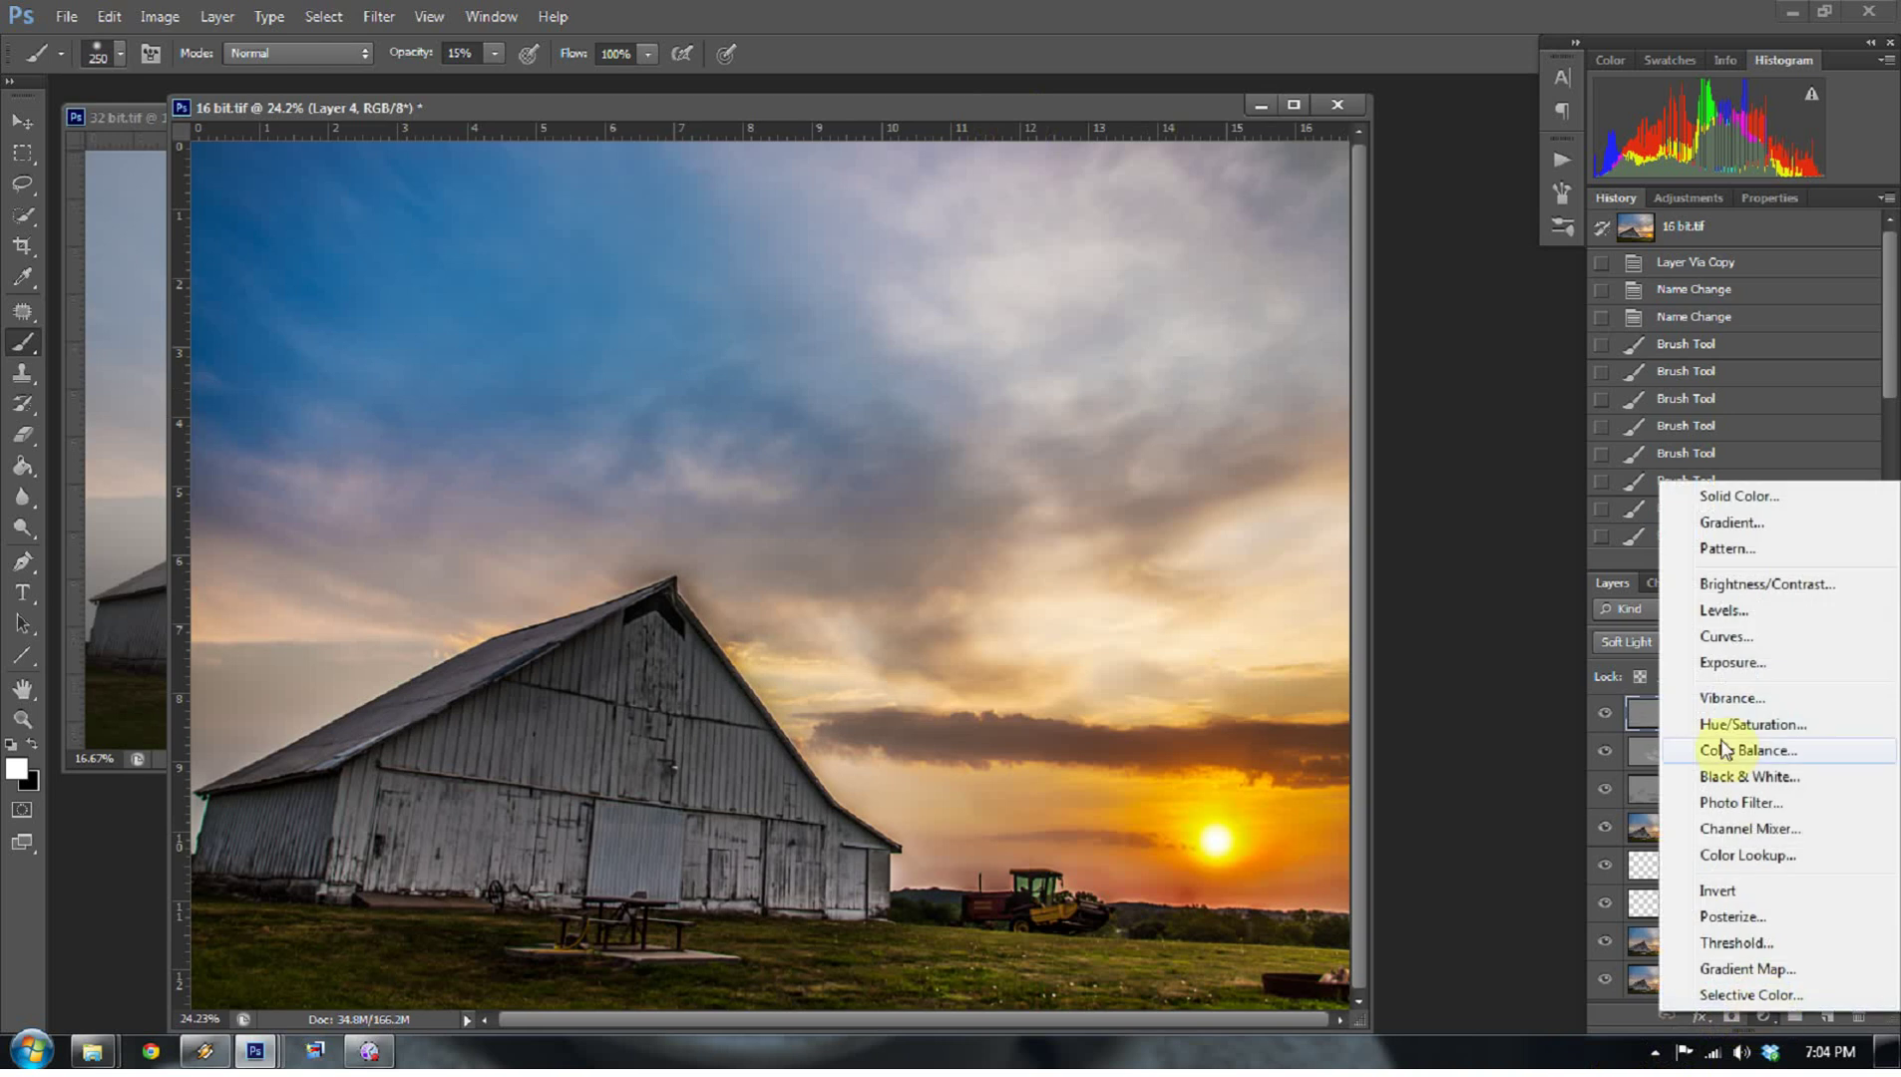
click(1724, 636)
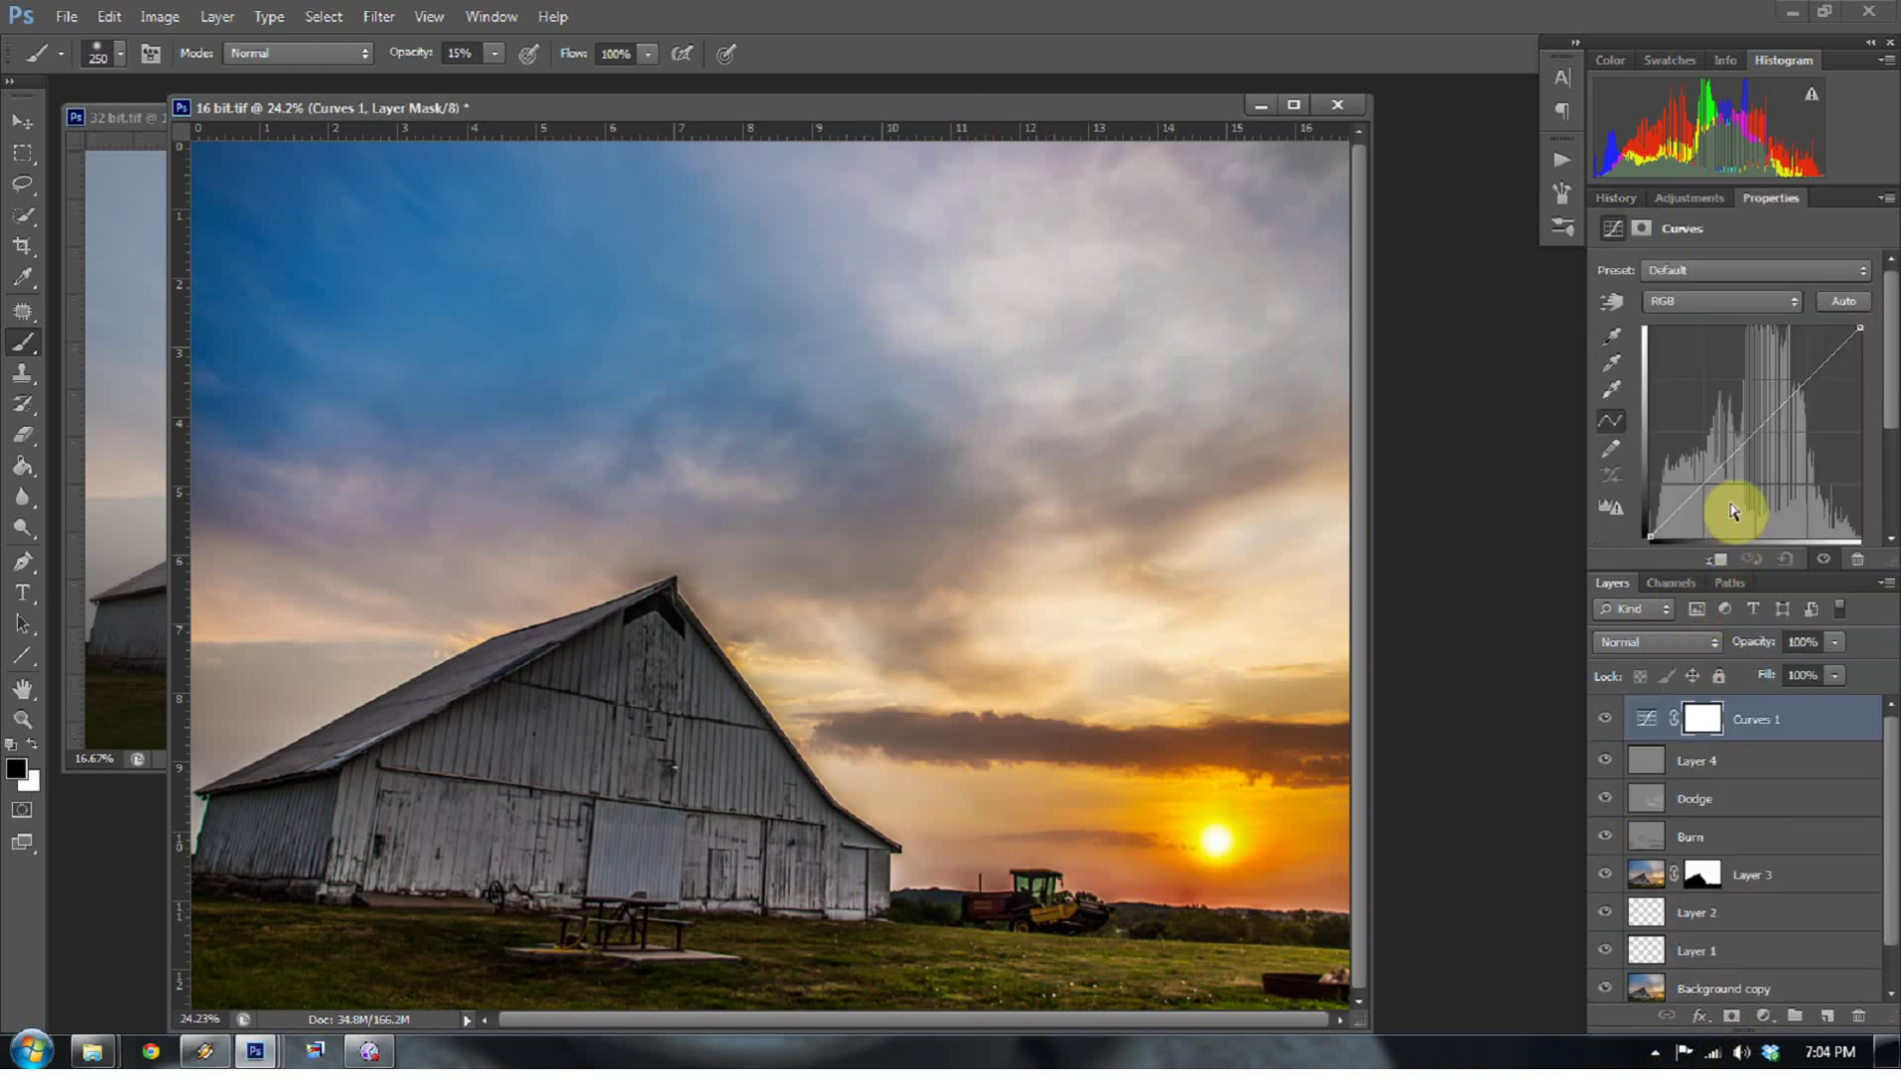
click(1707, 485)
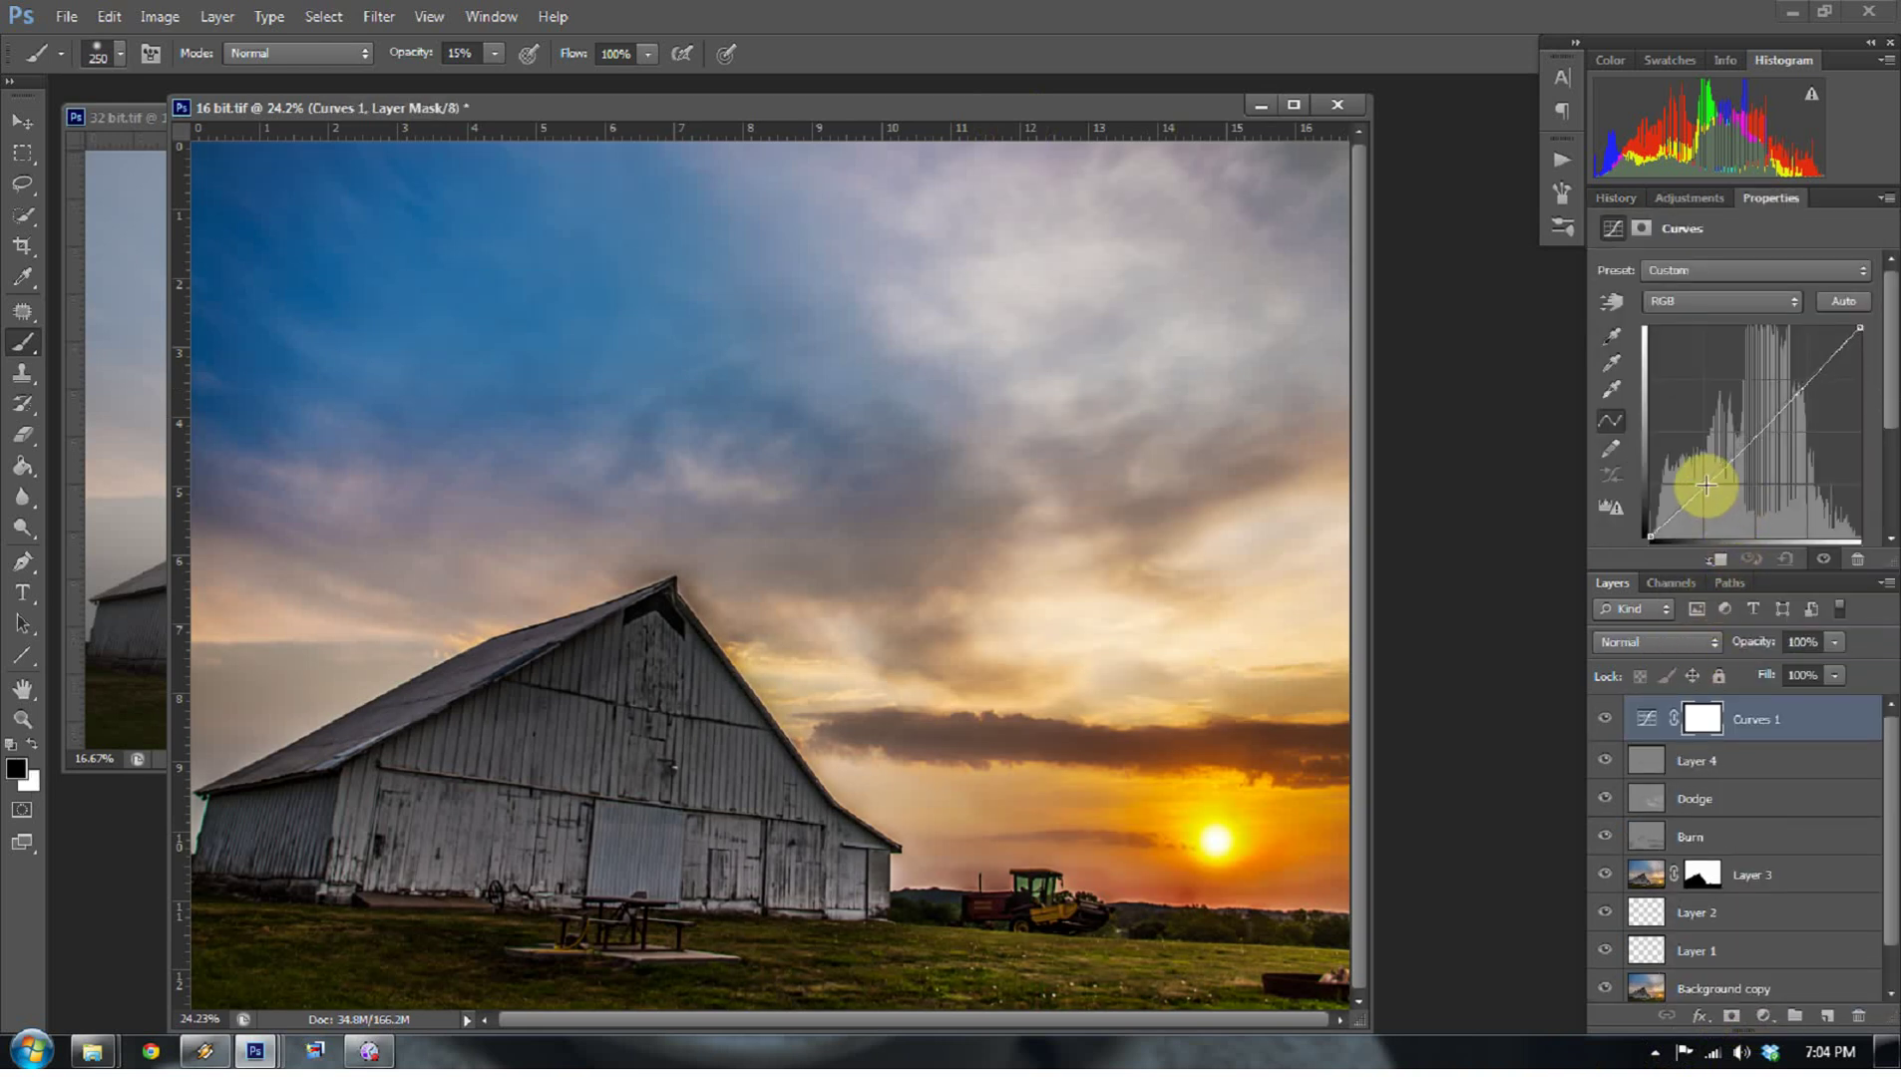
drag(1800, 389, 1800, 396)
click(1706, 486)
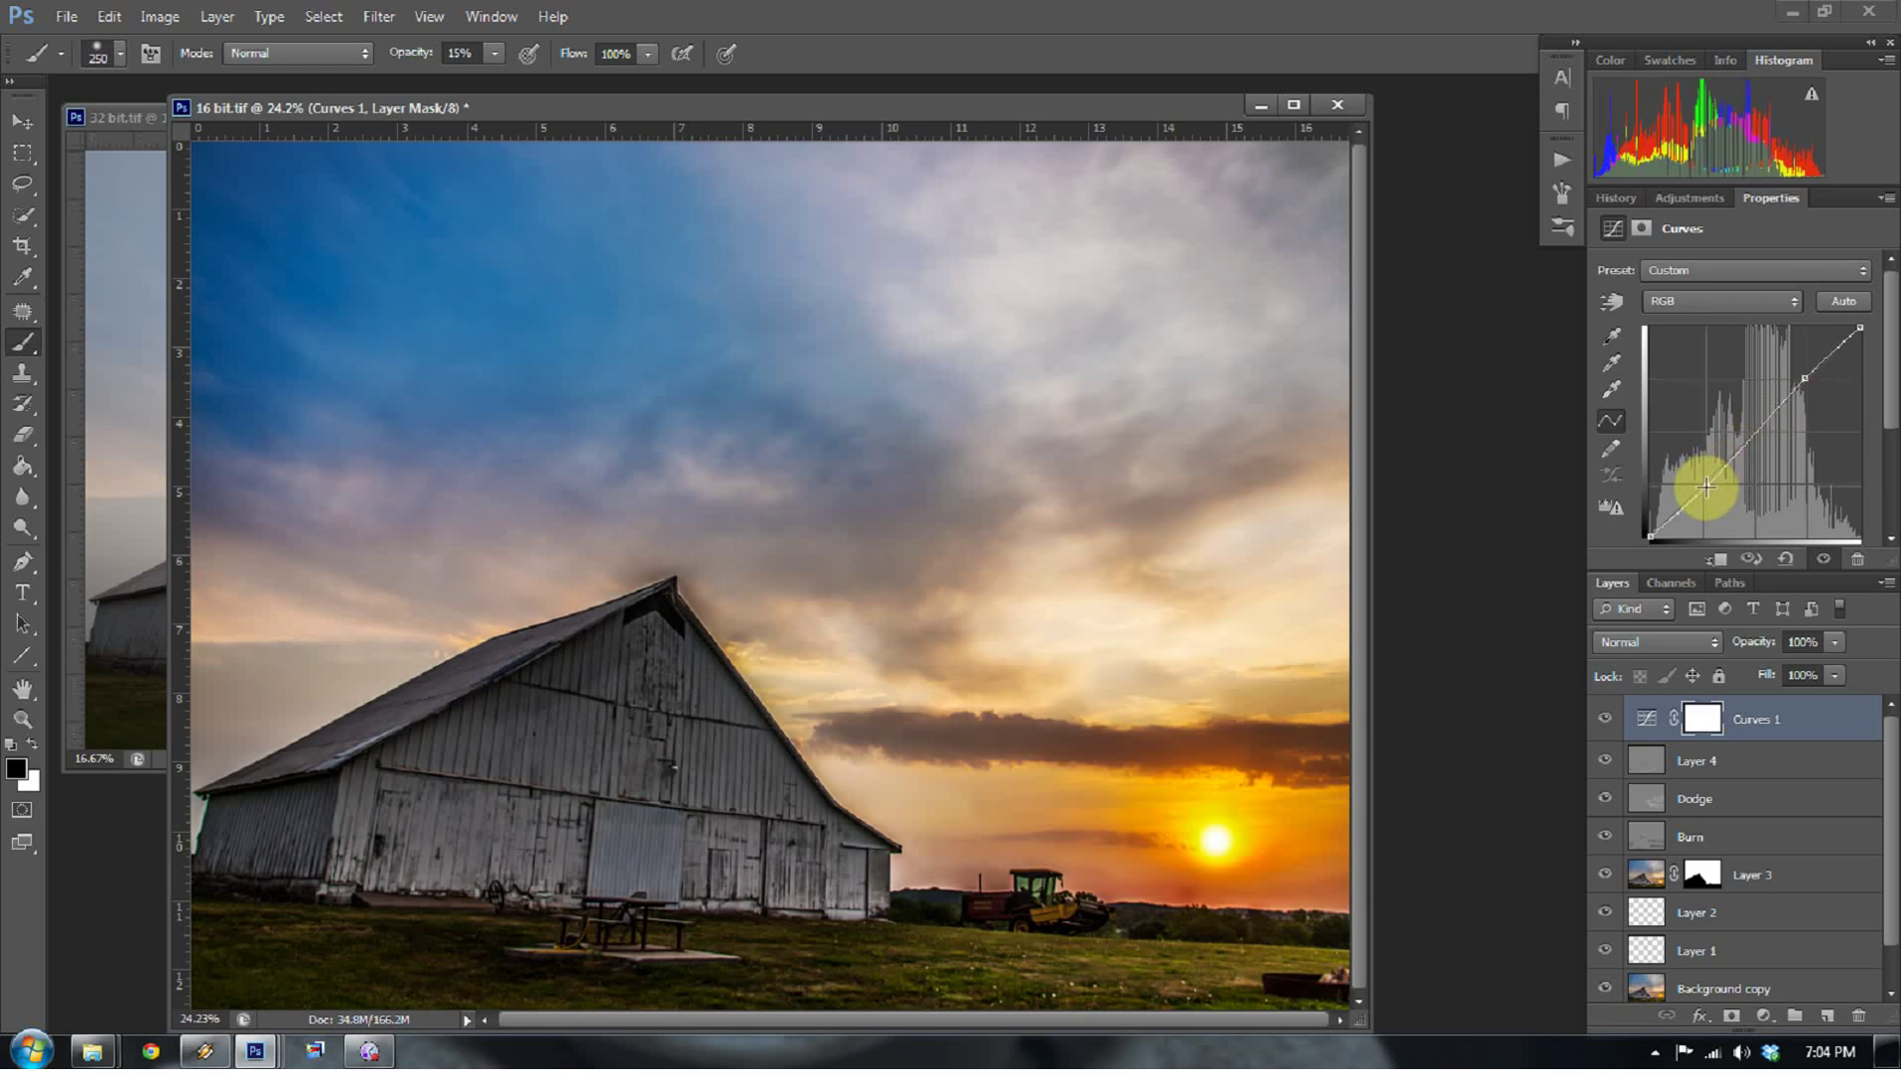
click(1605, 719)
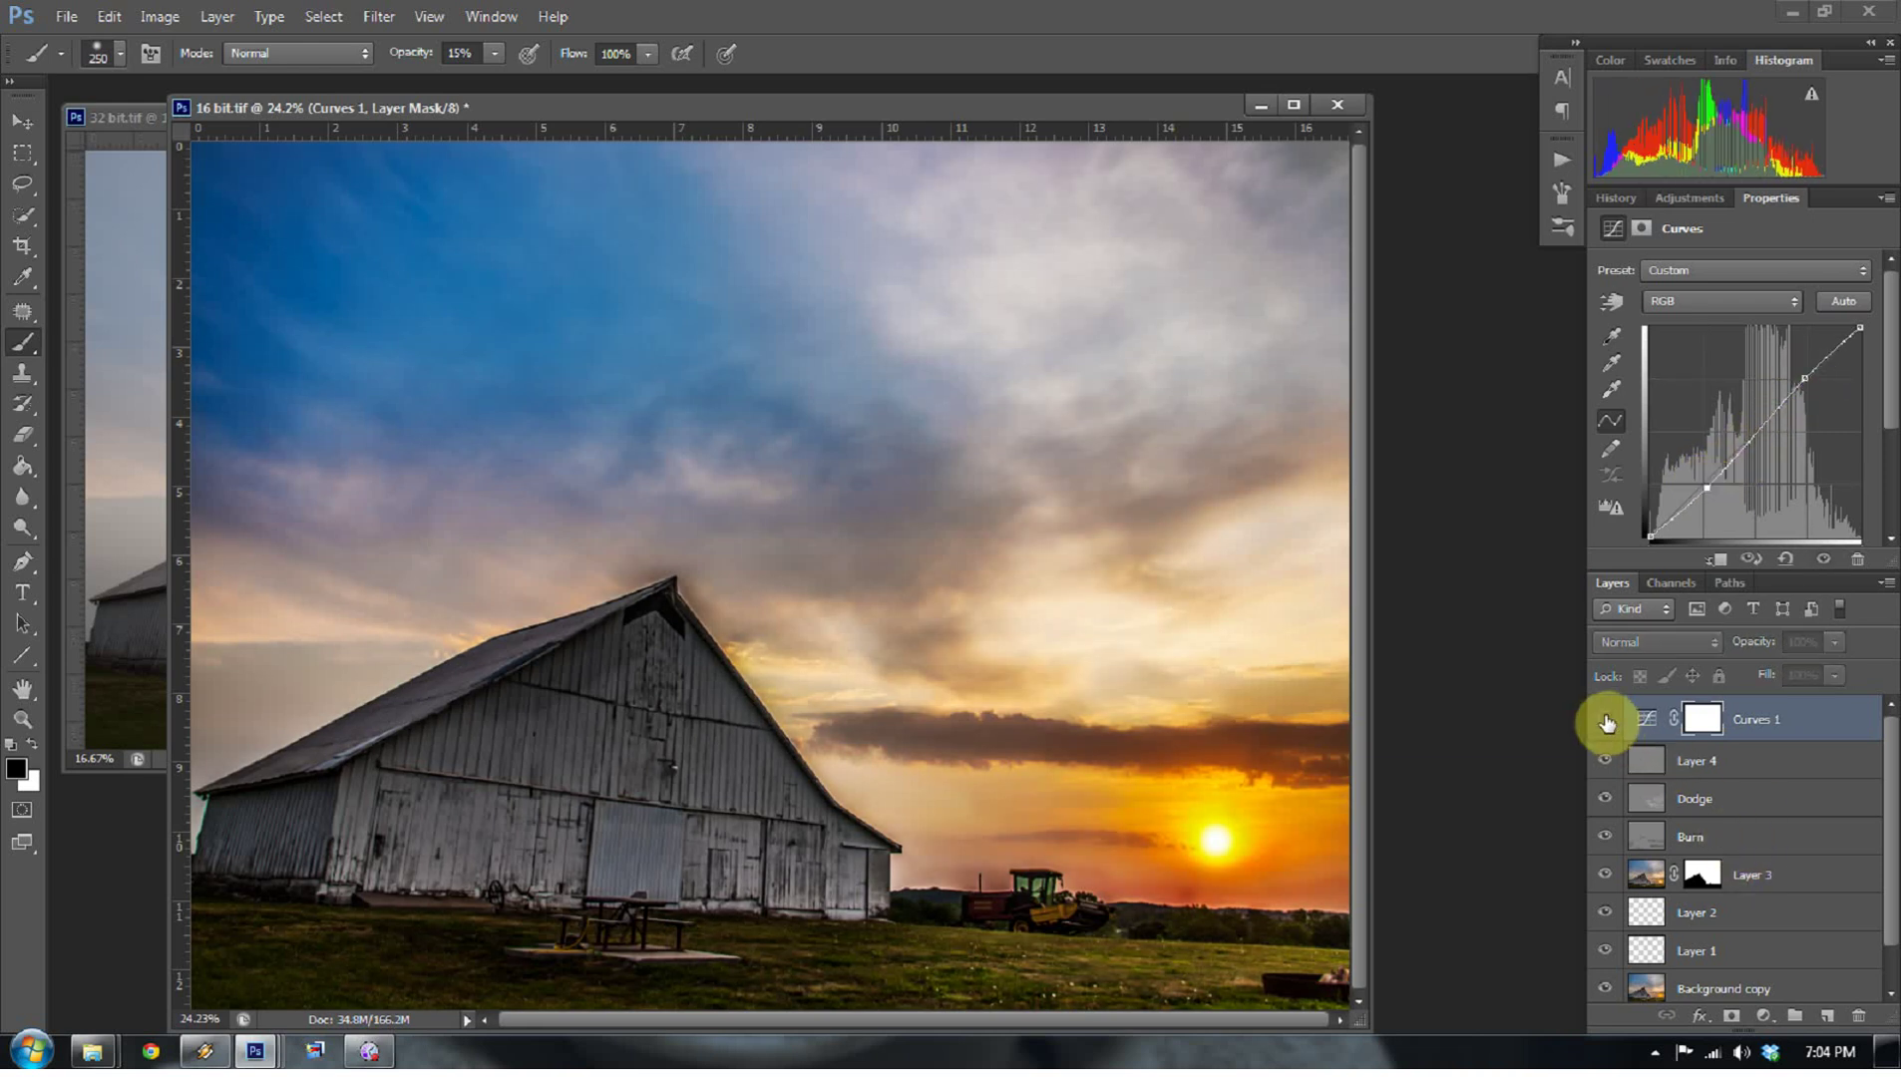
click(1604, 719)
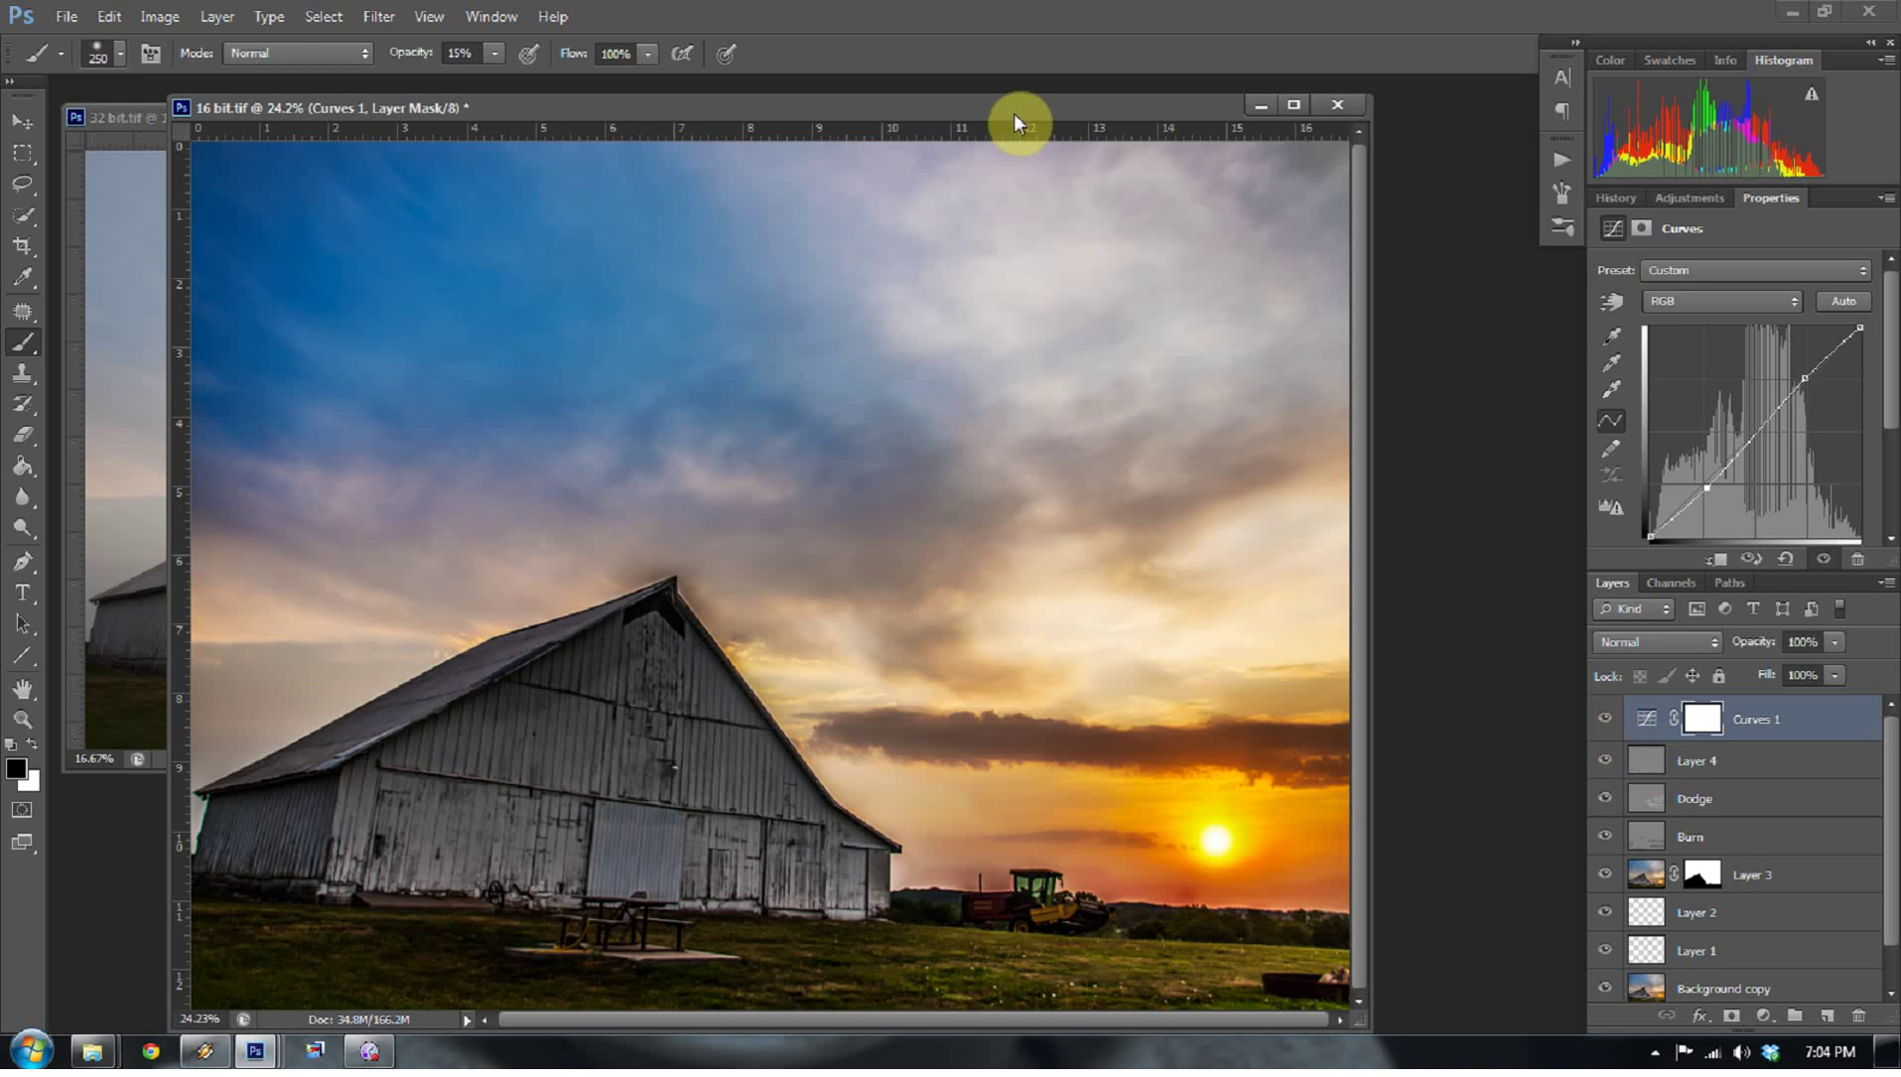
mouse_move(1013, 112)
mouse_down()
mouse_move(1272, 129)
mouse_move(1126, 70)
mouse_move(1016, 110)
mouse_up()
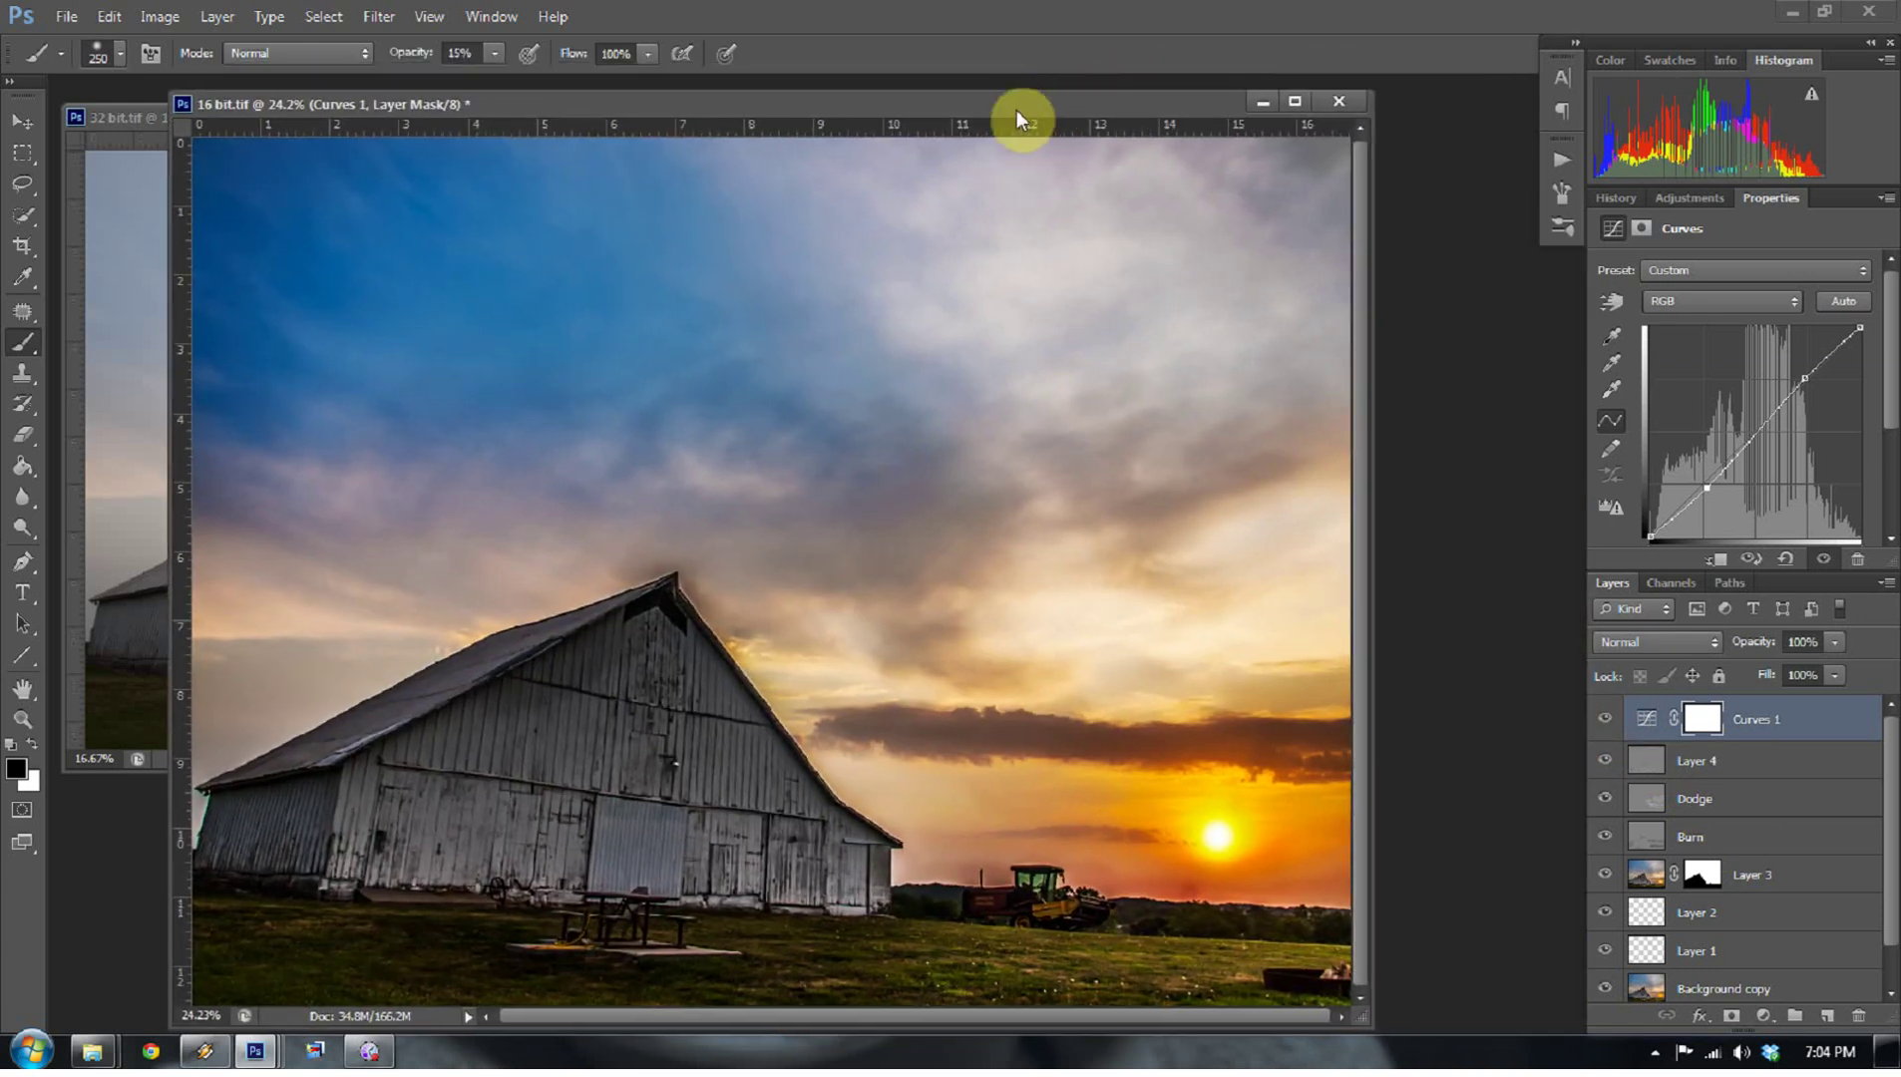